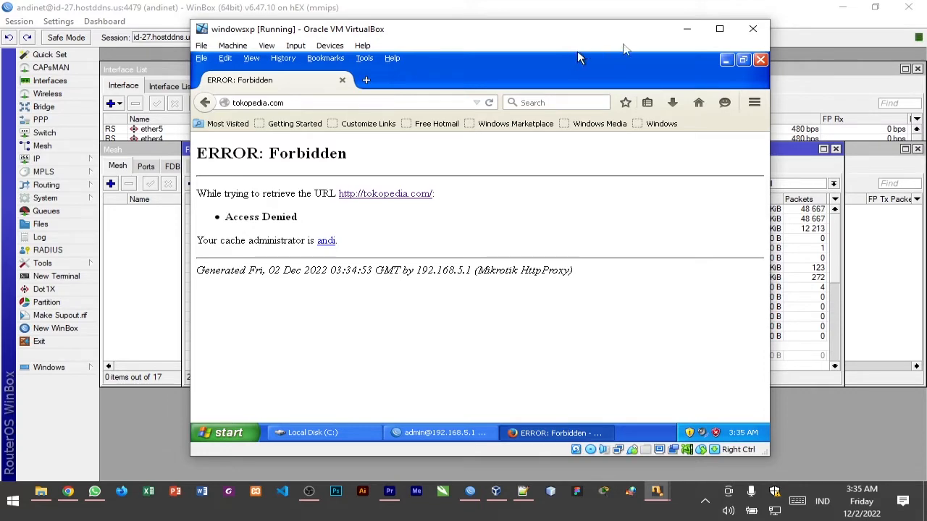
left_click(719, 29)
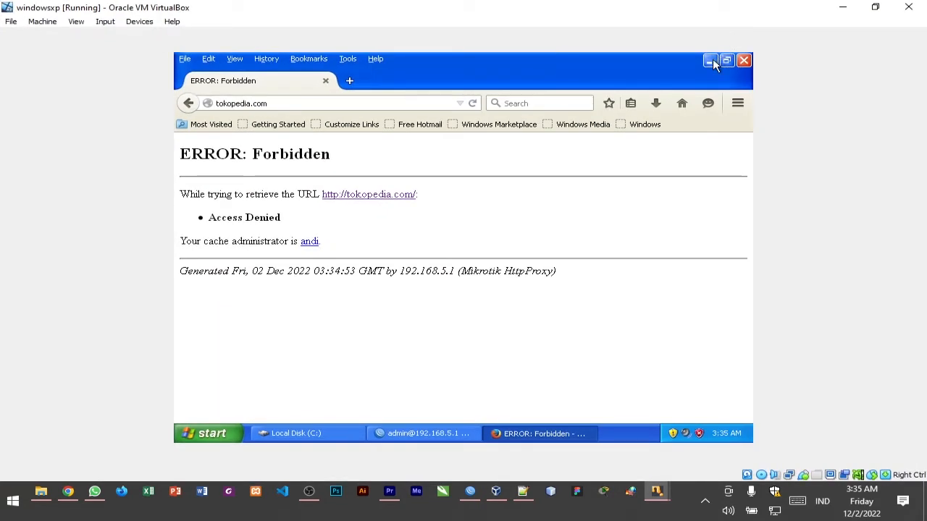
left_click(726, 62)
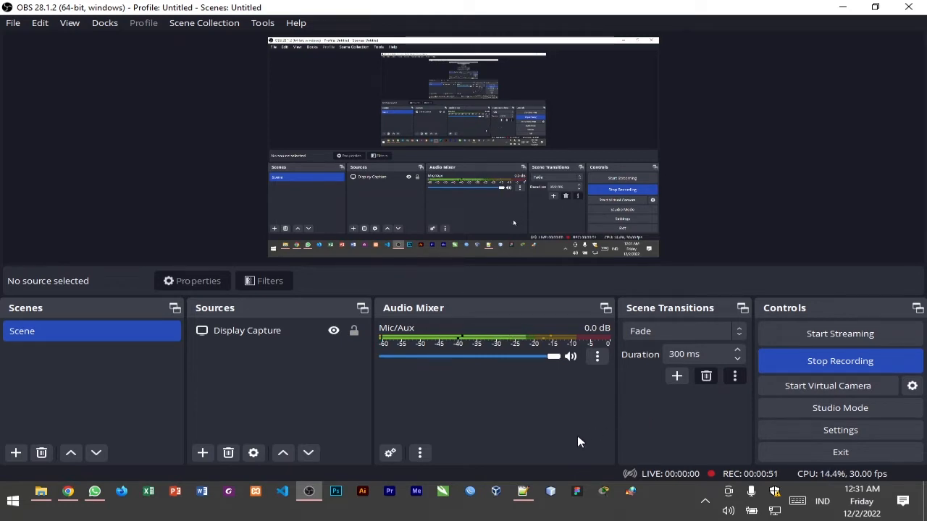
Switch to Oracle VM VirtualBox Manager and set up a new virtual machine named windowsxp, accepting the default hardware
left_click(495, 493)
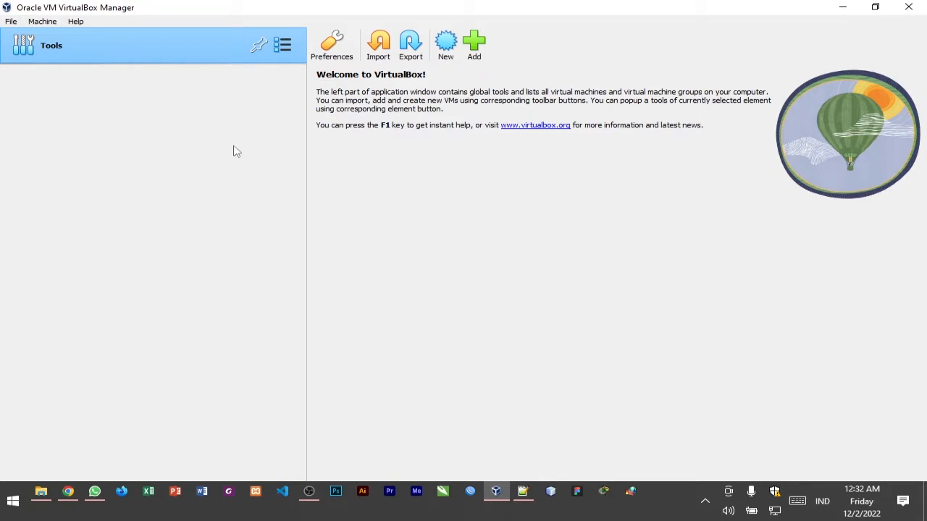
left_click(441, 56)
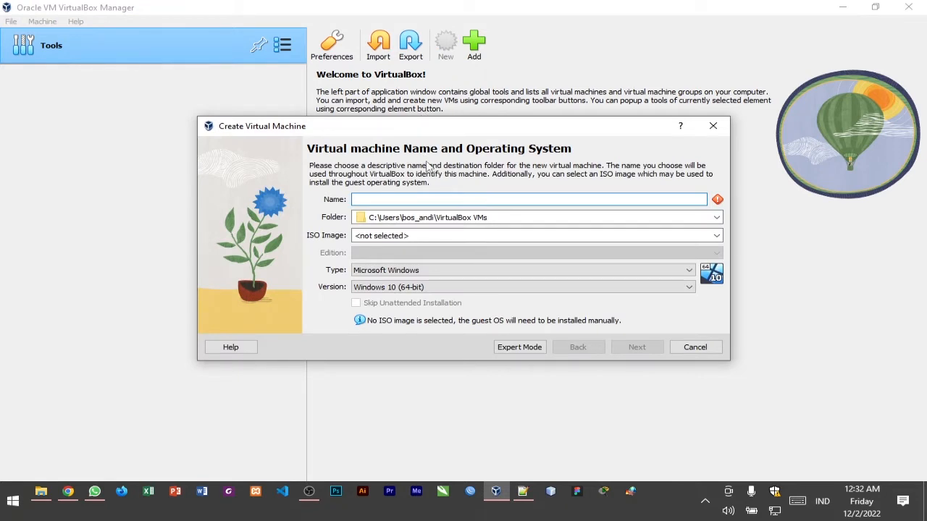
type("windows")
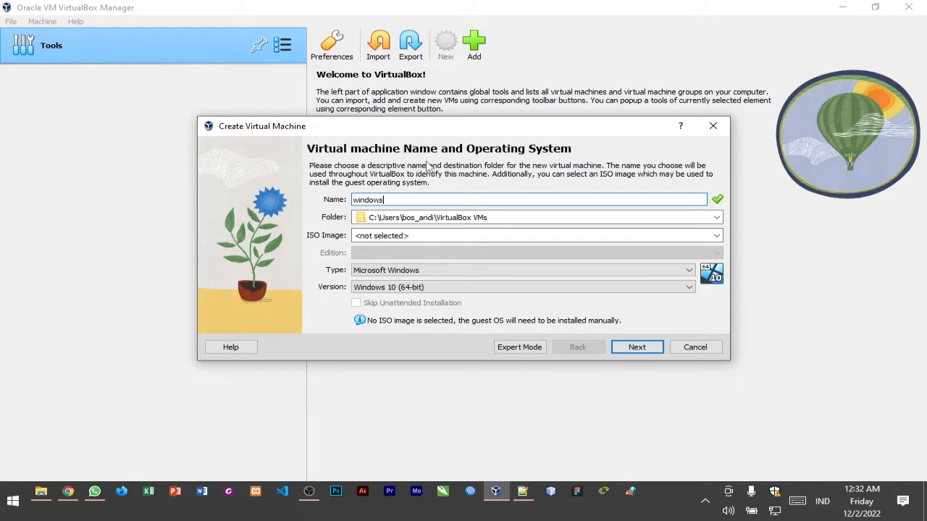
type("xp")
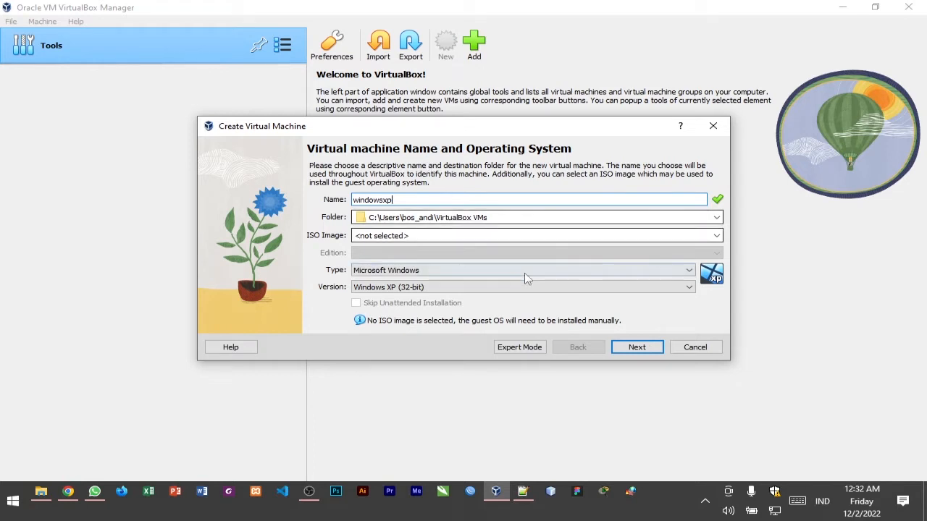
left_click(634, 349)
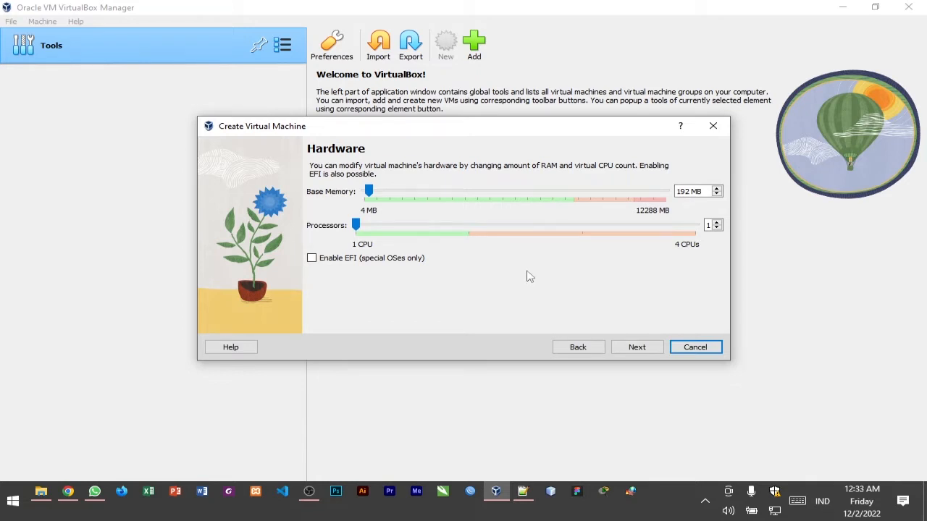
left_click(636, 348)
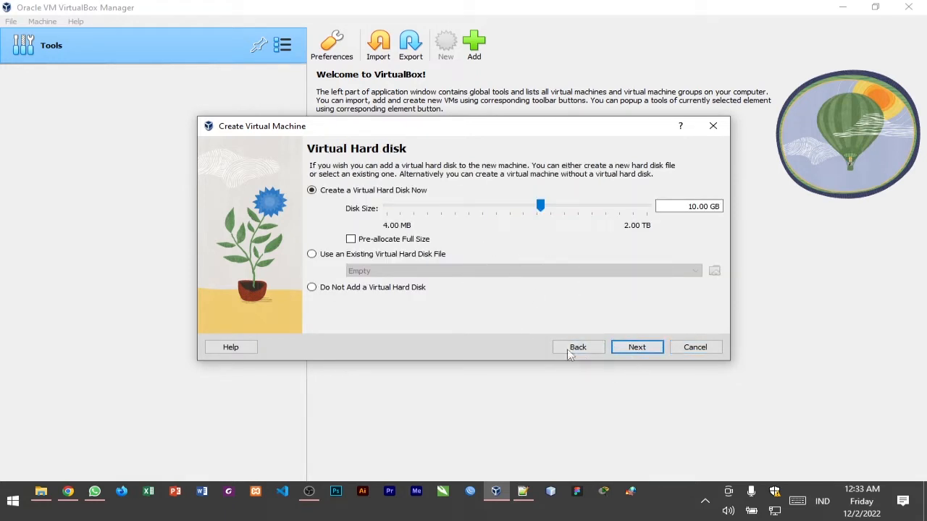
Attach the existing virtual hard disk file praktekxp from Documents\PRAKTIKUM to the new machine and finish creating it
left_click(632, 347)
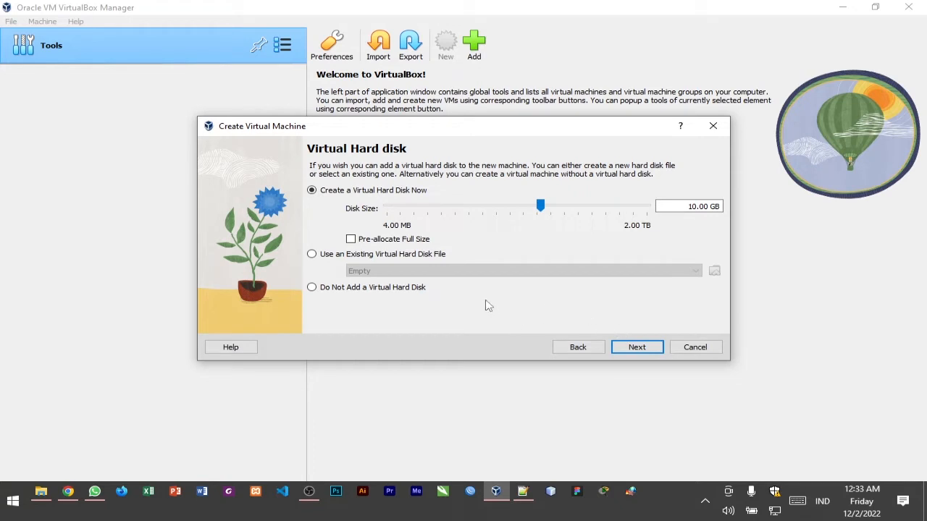
left_click(324, 256)
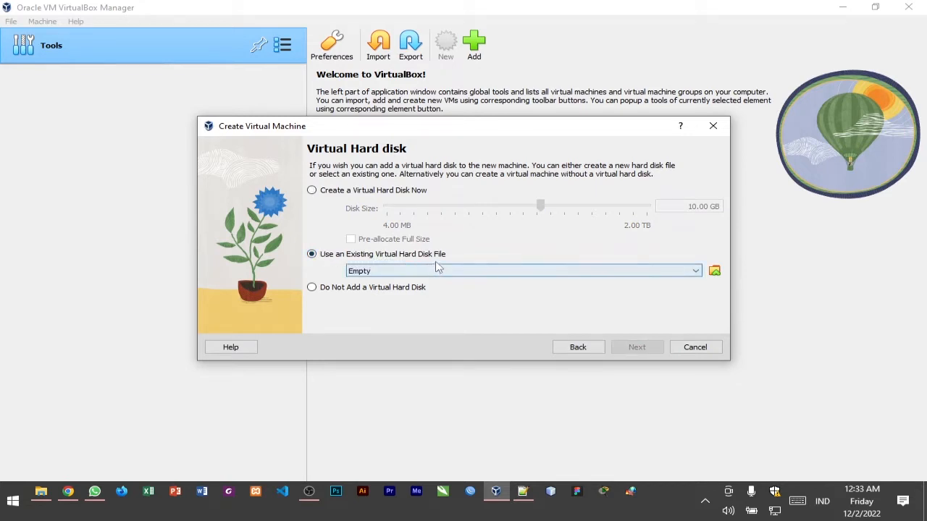
left_click(715, 272)
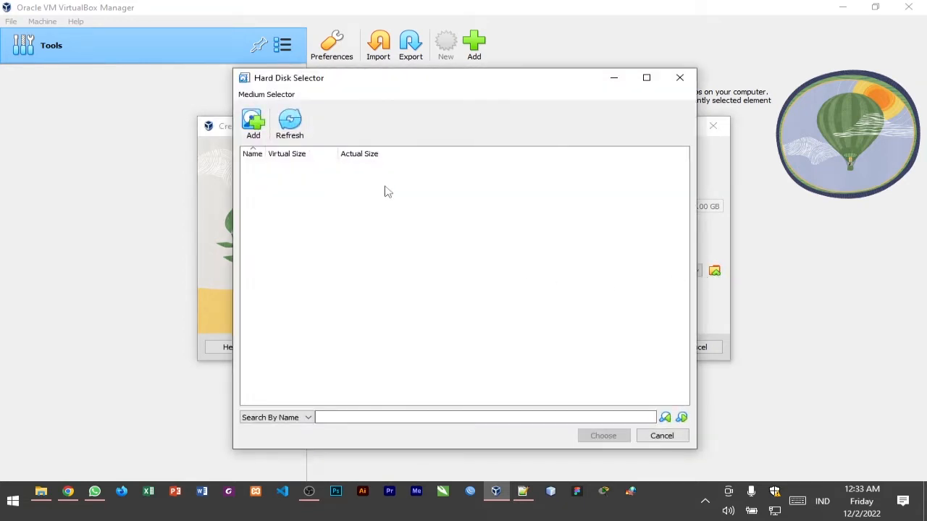
left_click(253, 123)
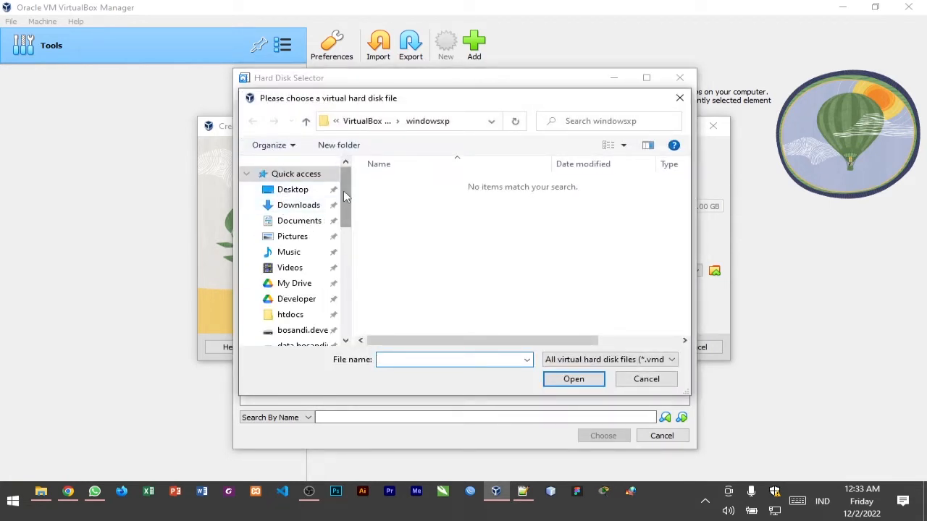
left_click_drag(343, 190, 347, 200)
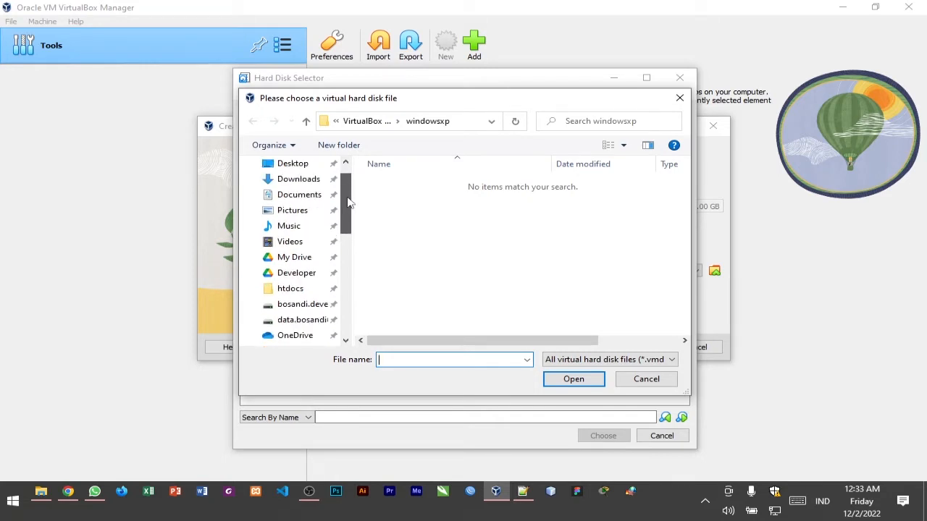
left_click(308, 197)
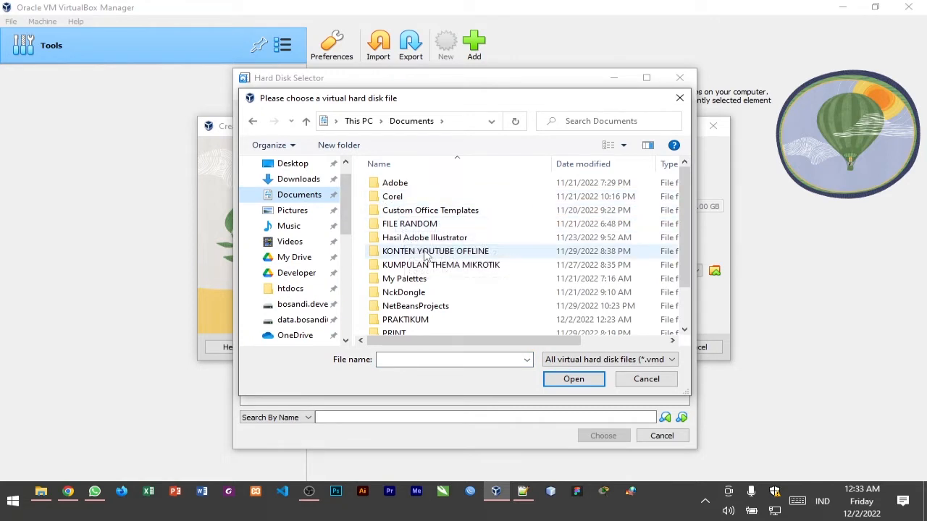
scroll(416, 260, "down", 1)
left_click(427, 276)
double_click(427, 281)
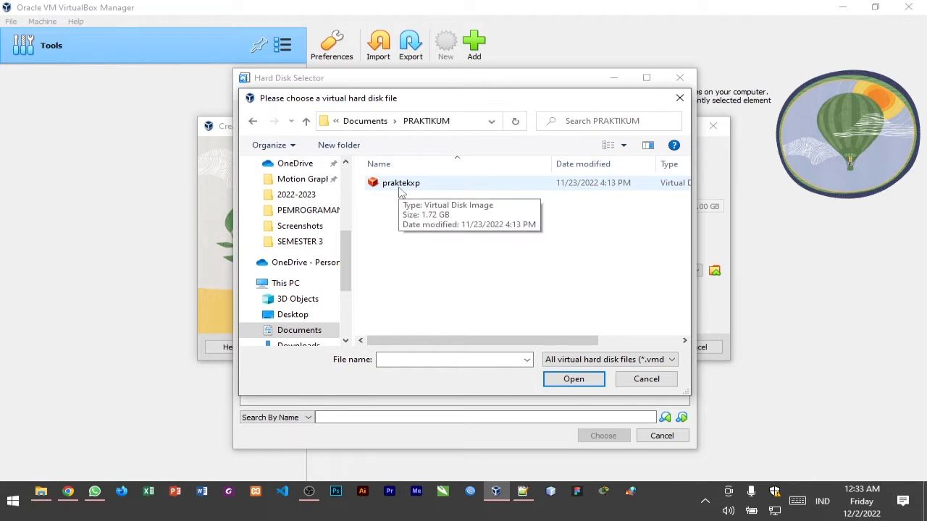
double_click(400, 185)
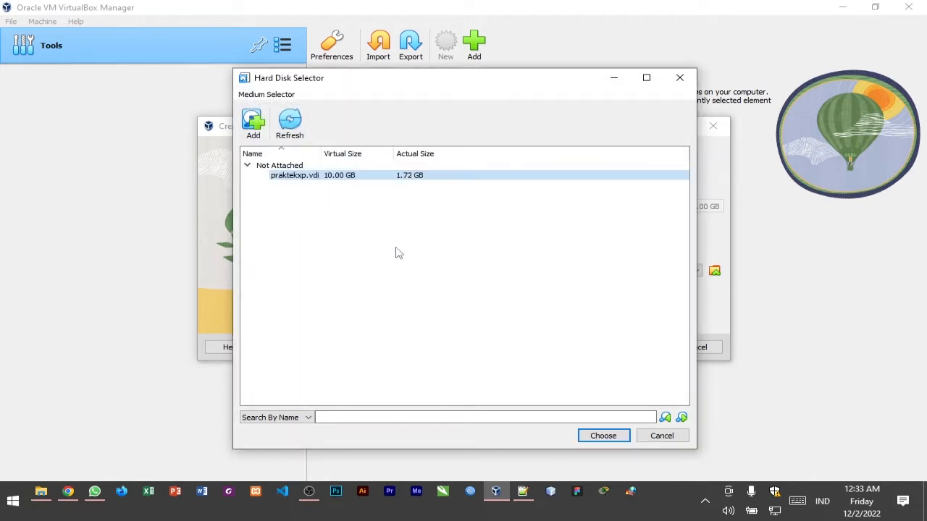
left_click(604, 438)
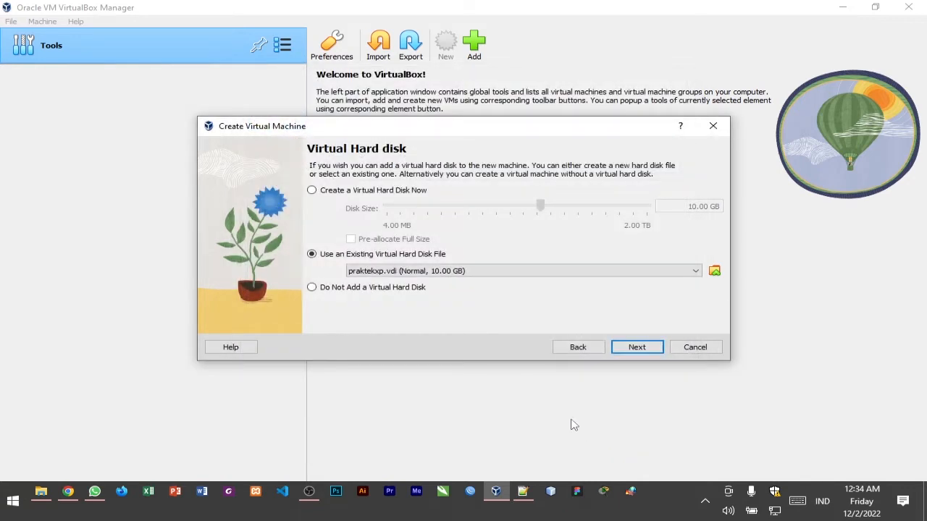
left_click(648, 349)
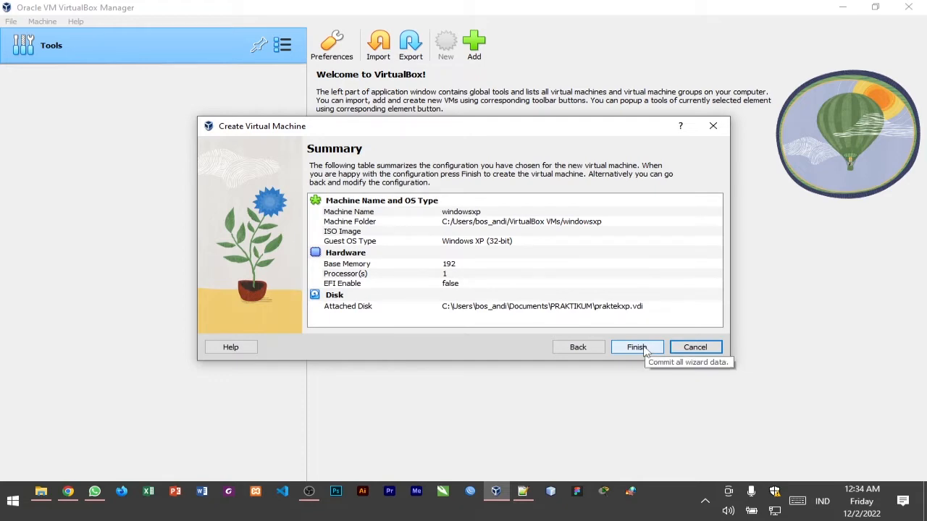
left_click(638, 347)
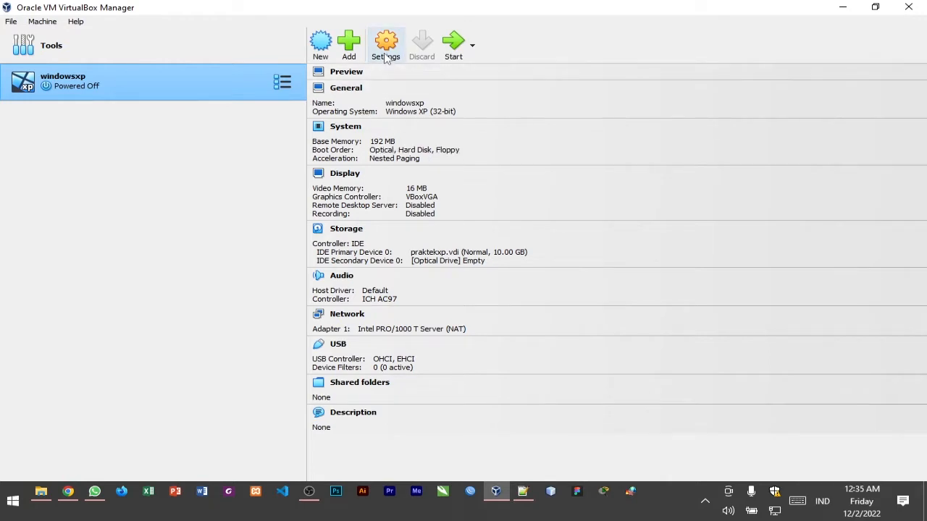
In the windowsxp machine's system settings, disable Floppy in the boot order
left_click(388, 50)
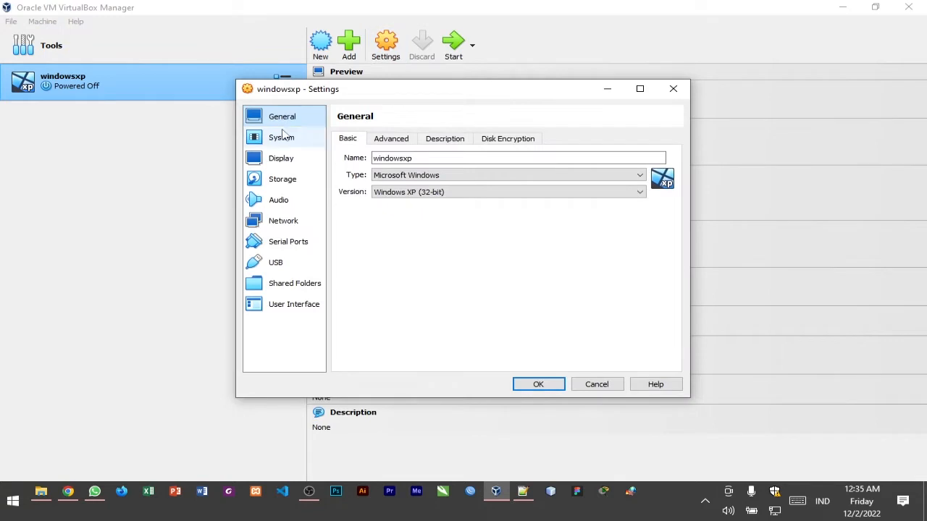
left_click(284, 136)
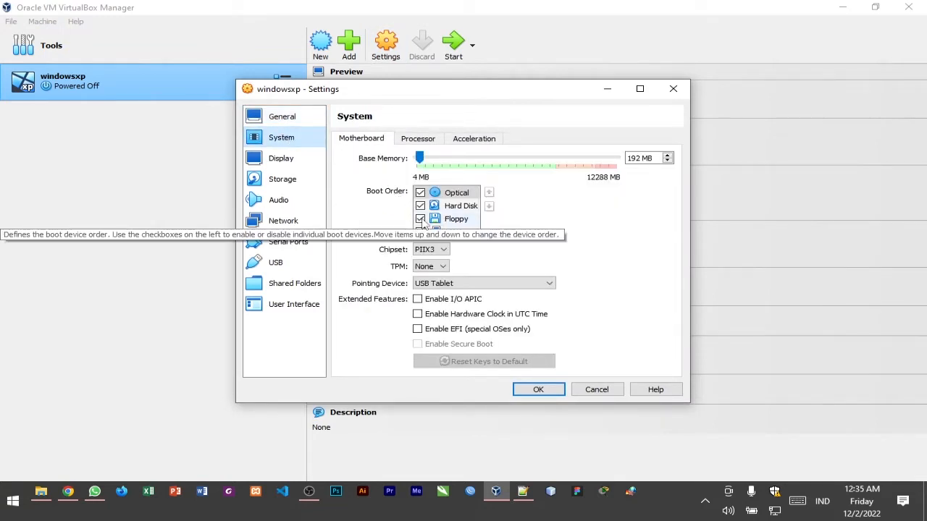
left_click(420, 219)
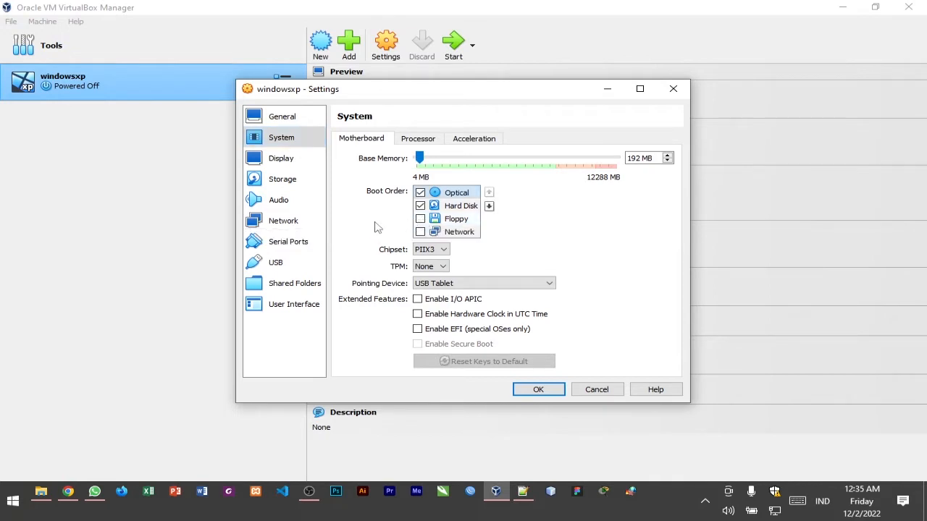
Attach network Adapter 1 of the windowsxp machine to Internal Network and save the settings
left_click(303, 224)
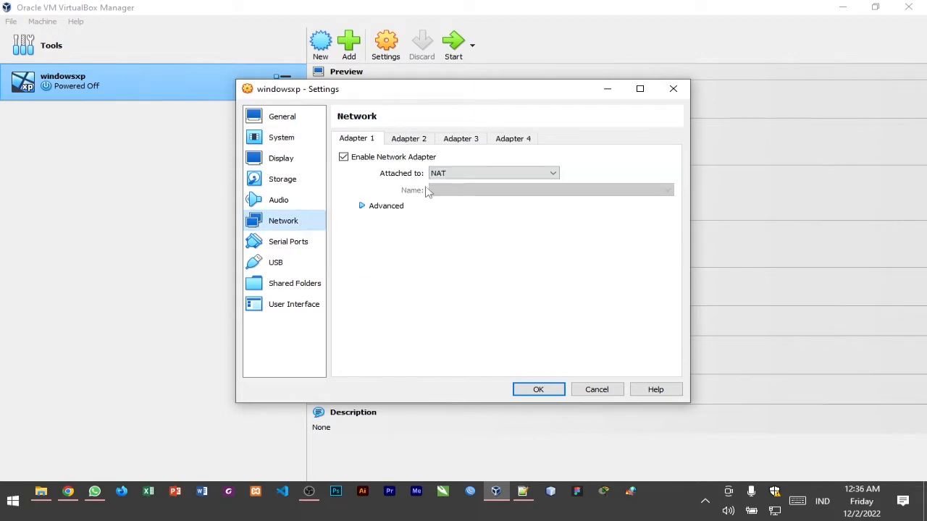
left_click(459, 178)
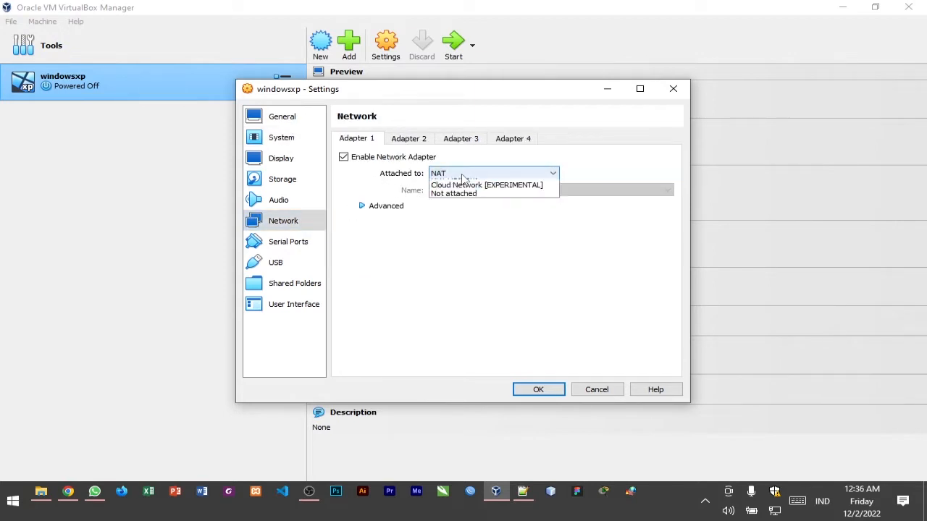
left_click(392, 180)
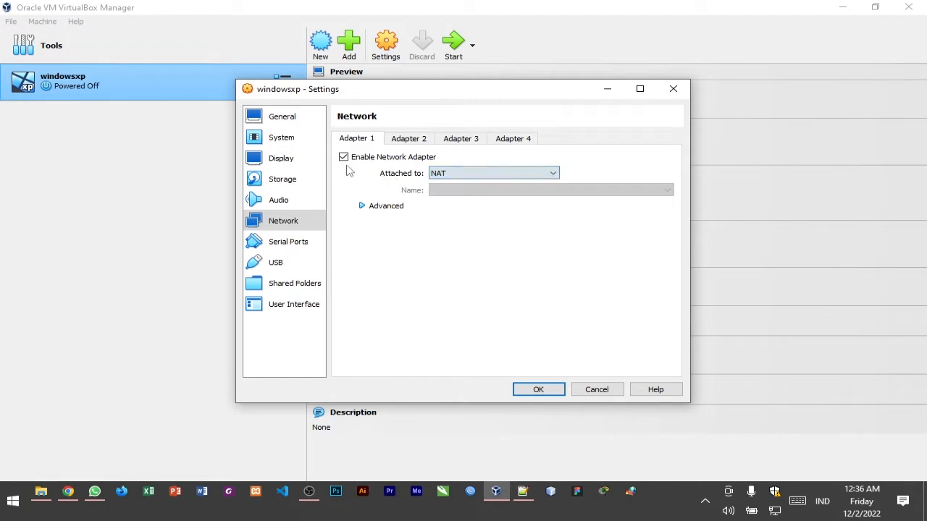
left_click(344, 158)
left_click(344, 158)
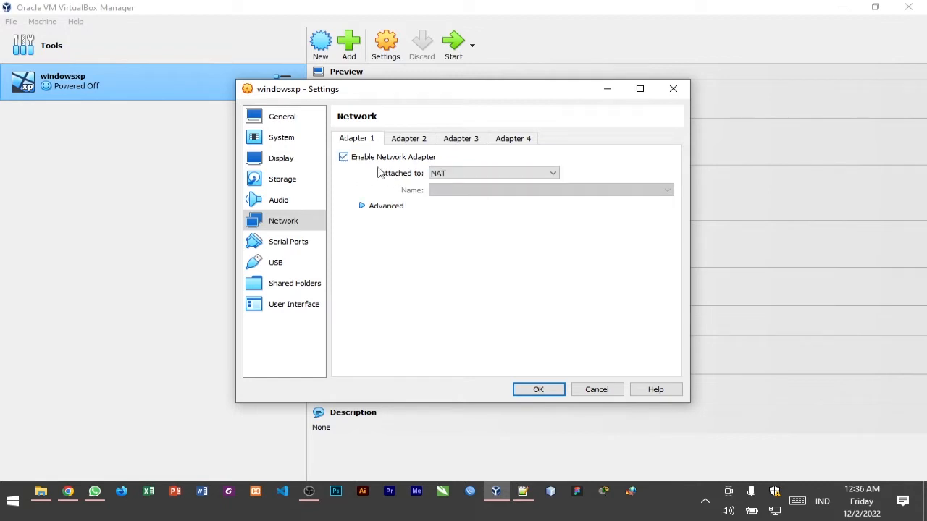
left_click(457, 177)
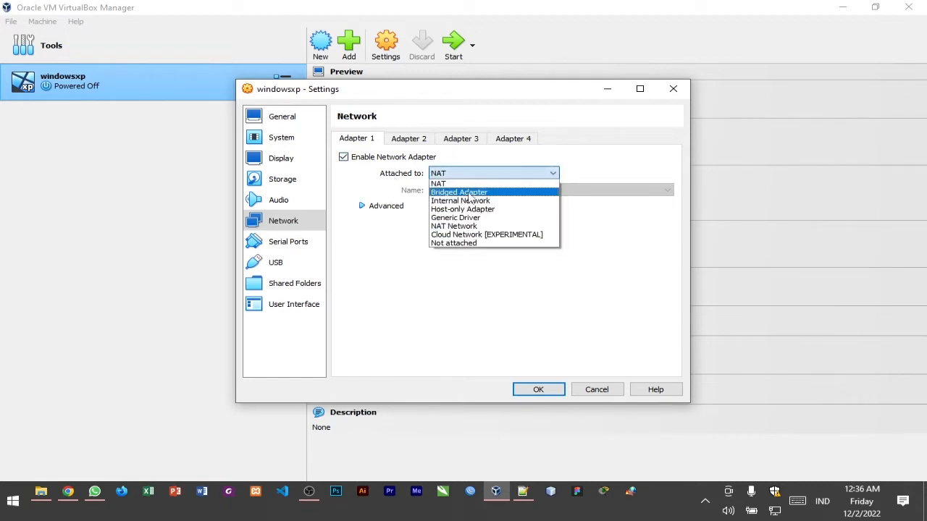
left_click(511, 205)
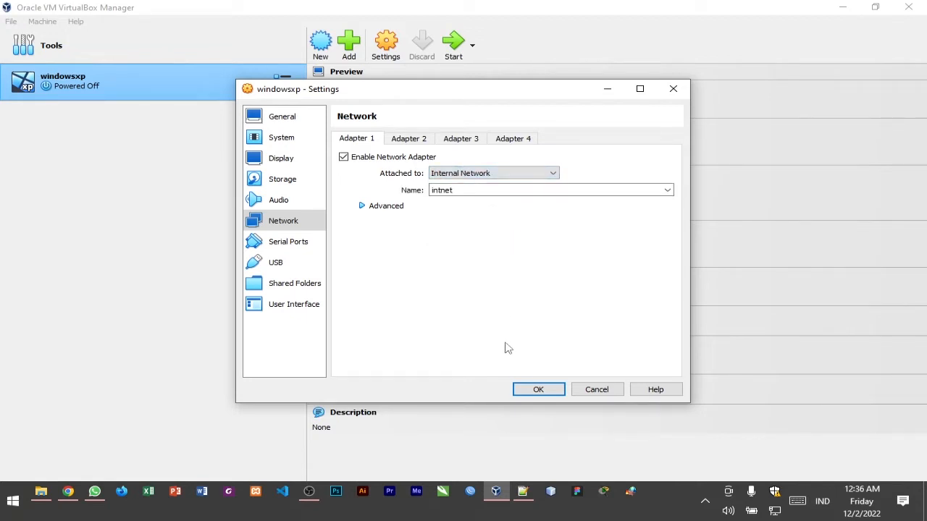
left_click(535, 391)
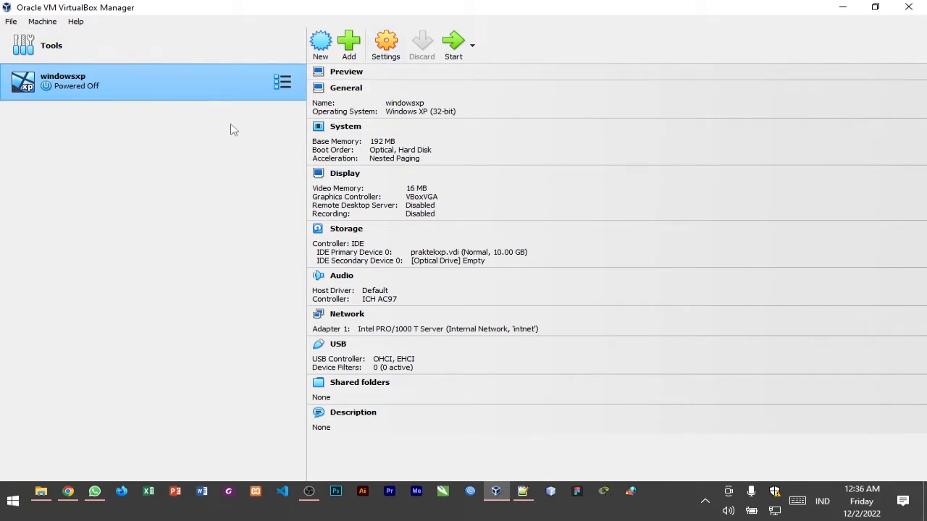
Set up another new virtual machine named praktekmikrotik, accepting the default hardware
left_click(323, 54)
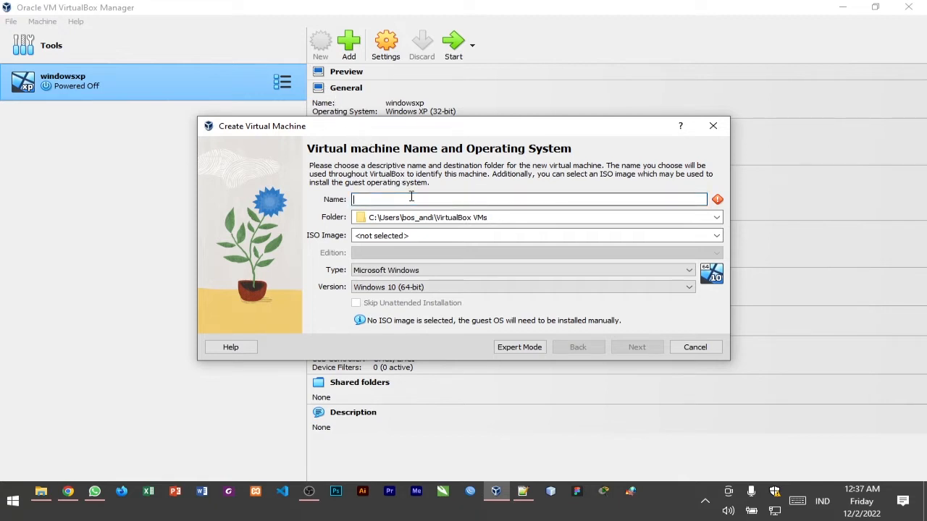
type("praktek")
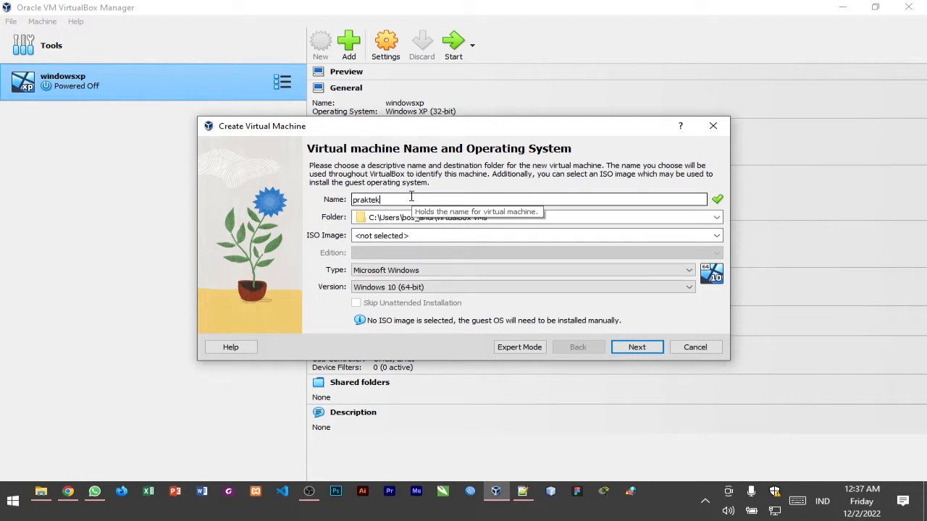
type("mikrotik")
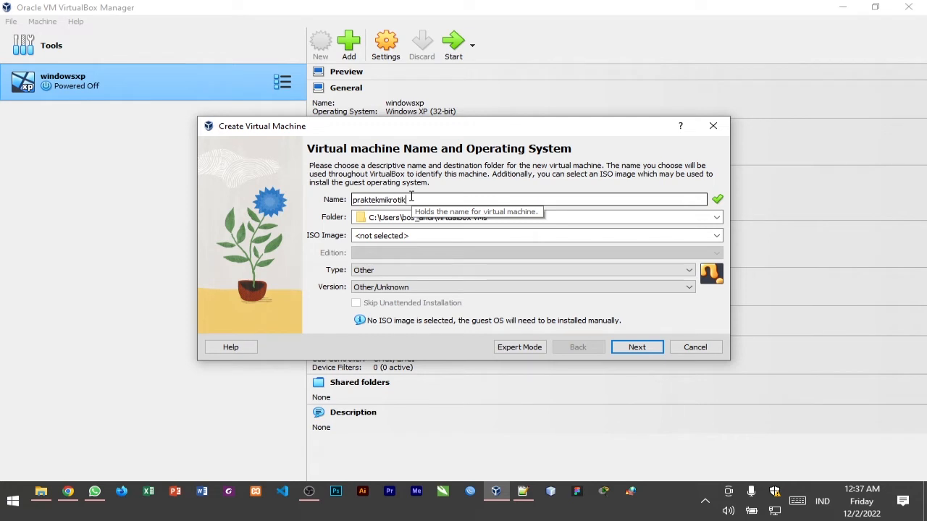
left_click(637, 346)
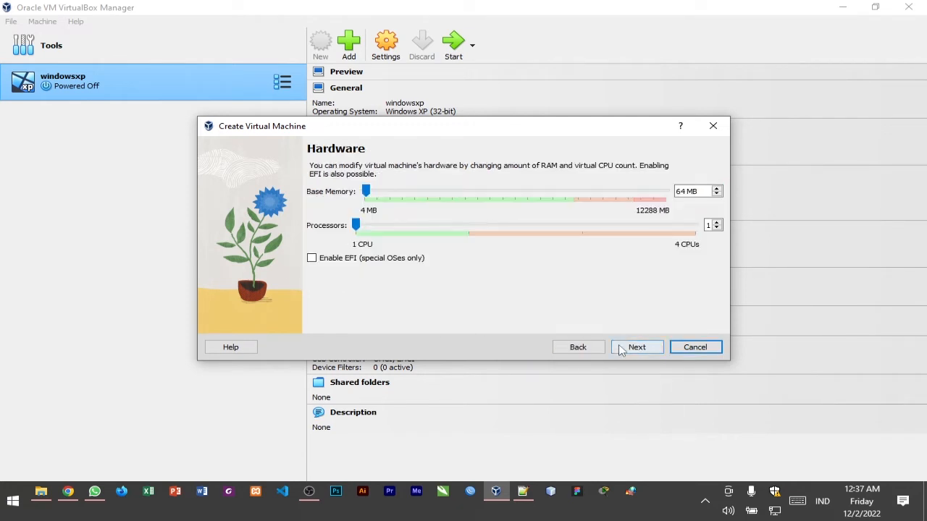
left_click(621, 349)
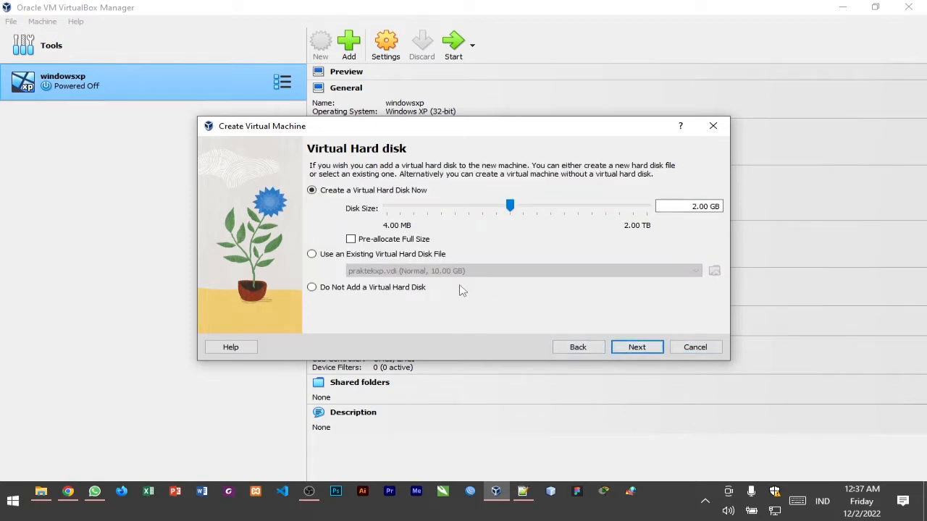
left_click(340, 256)
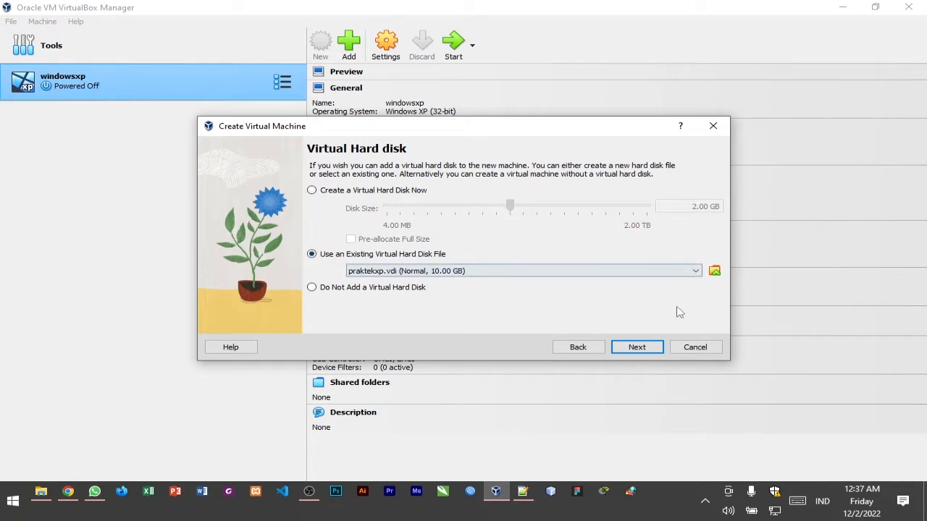
left_click(713, 271)
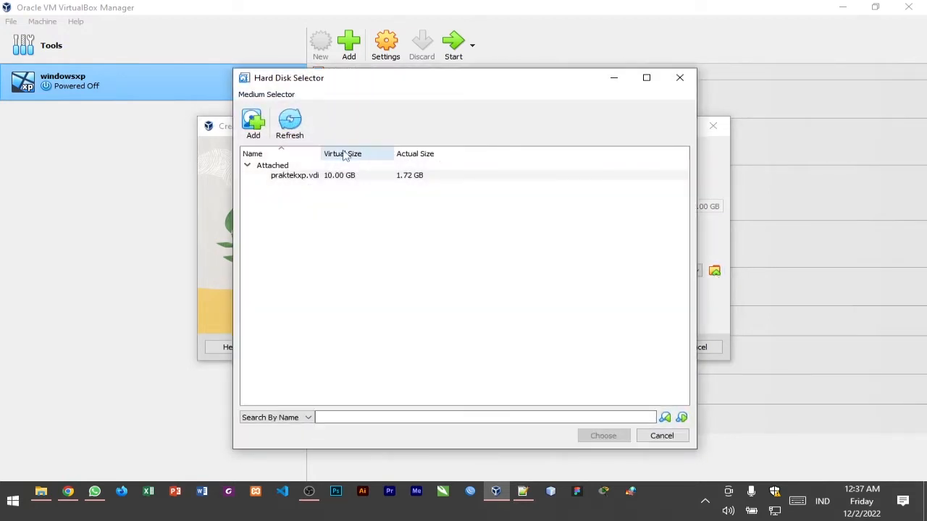
left_click(255, 125)
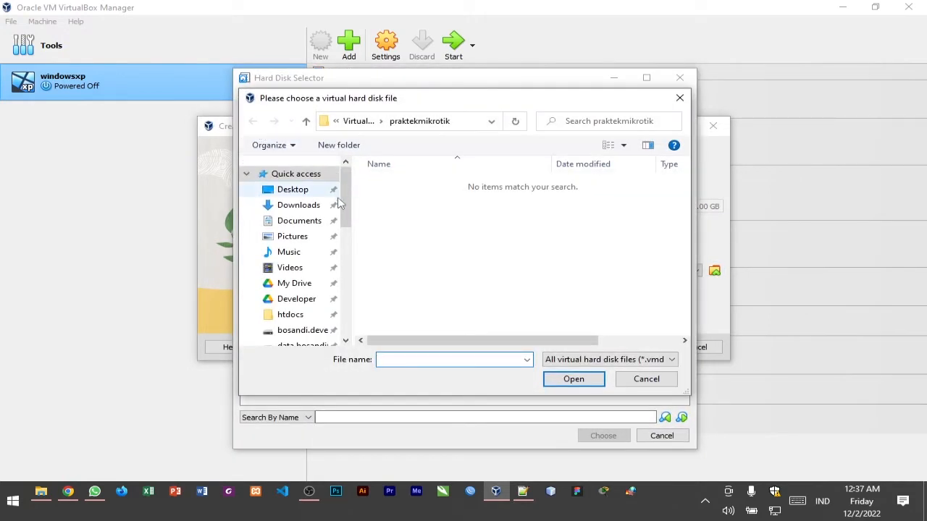
left_click(365, 122)
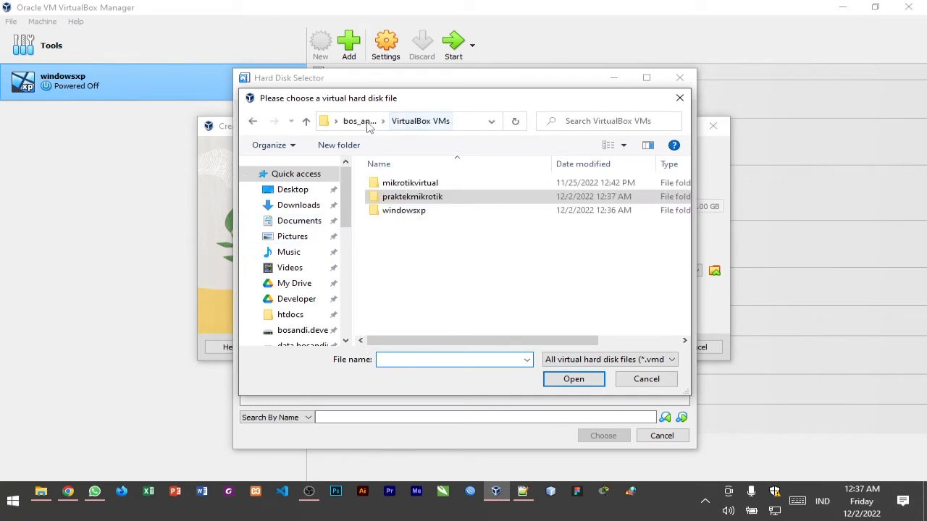
left_click(302, 221)
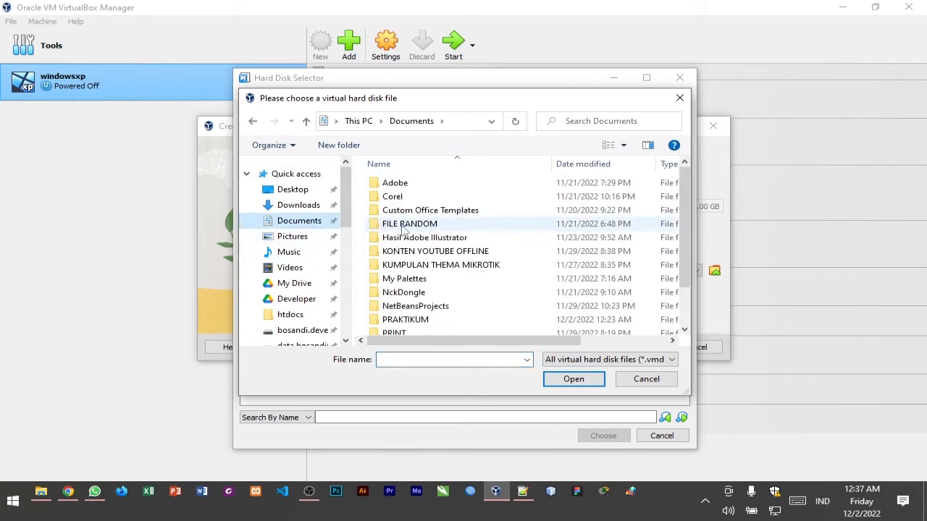
double_click(424, 320)
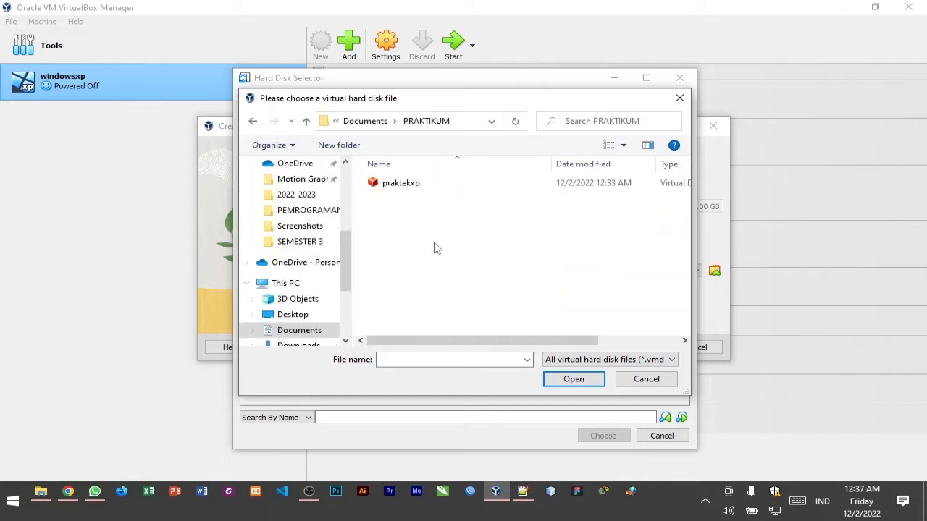
left_click(639, 379)
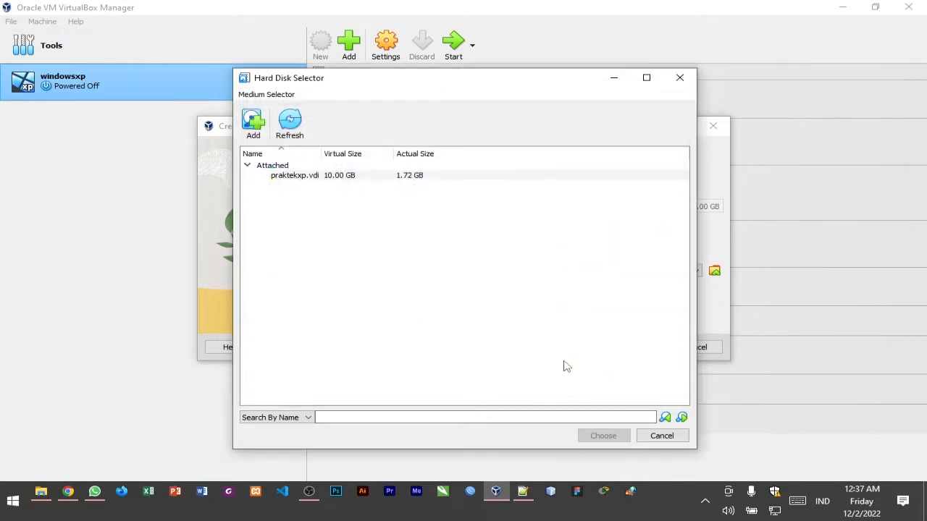
left_click(662, 436)
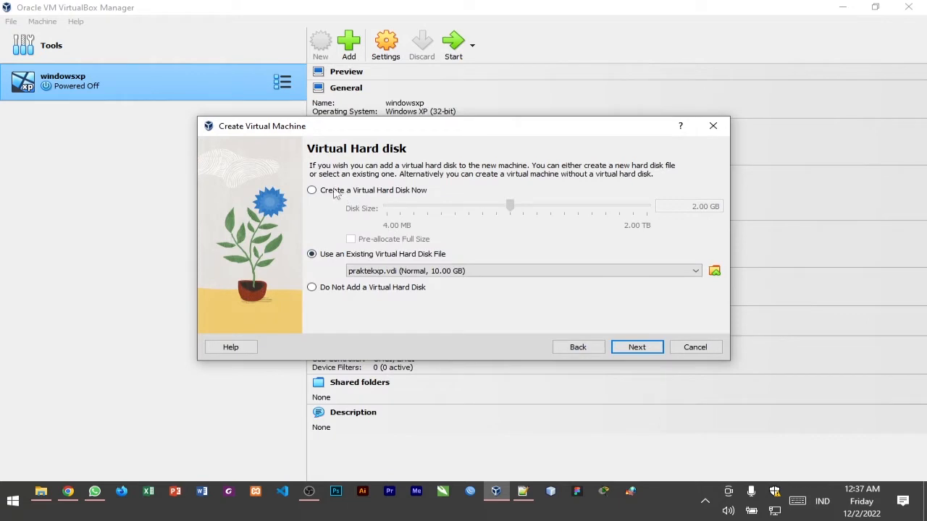
Try to finish creating the praktekmikrotik machine with a new 2.00 GB virtual hard disk
left_click(361, 288)
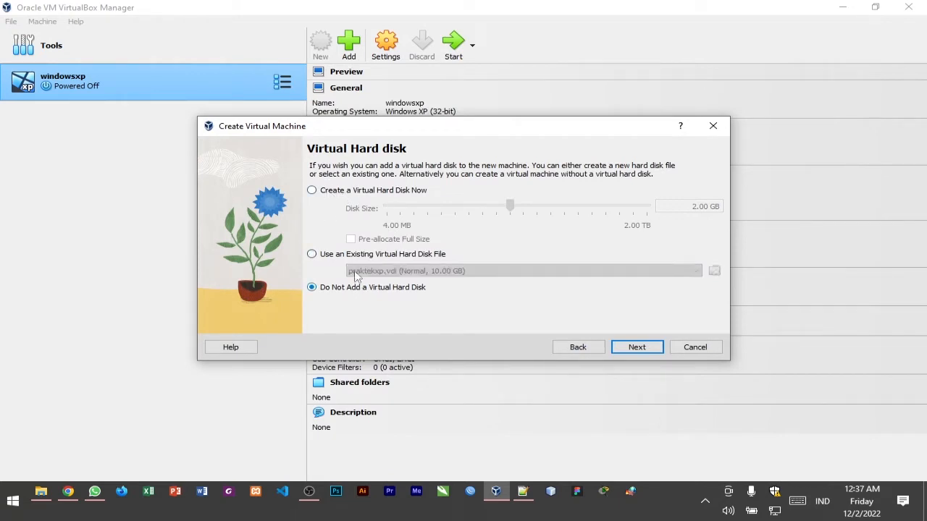
left_click(331, 192)
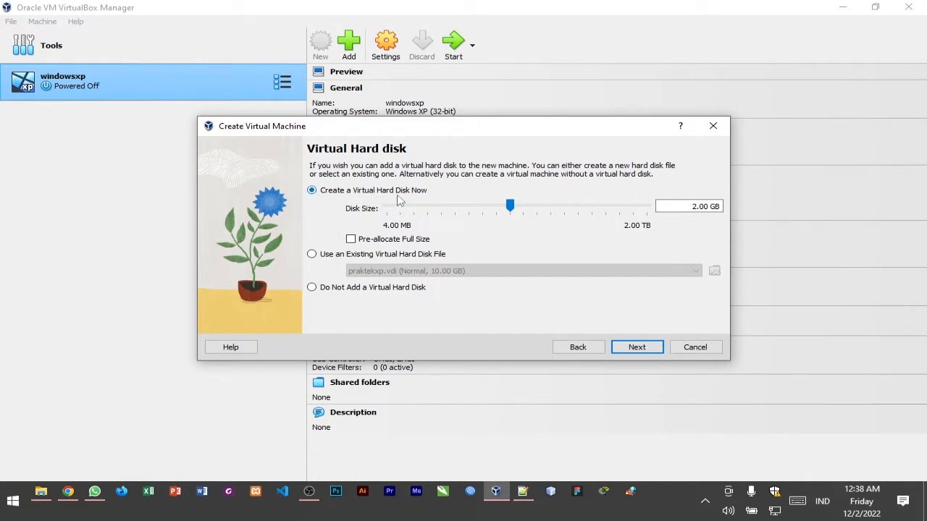
left_click(643, 346)
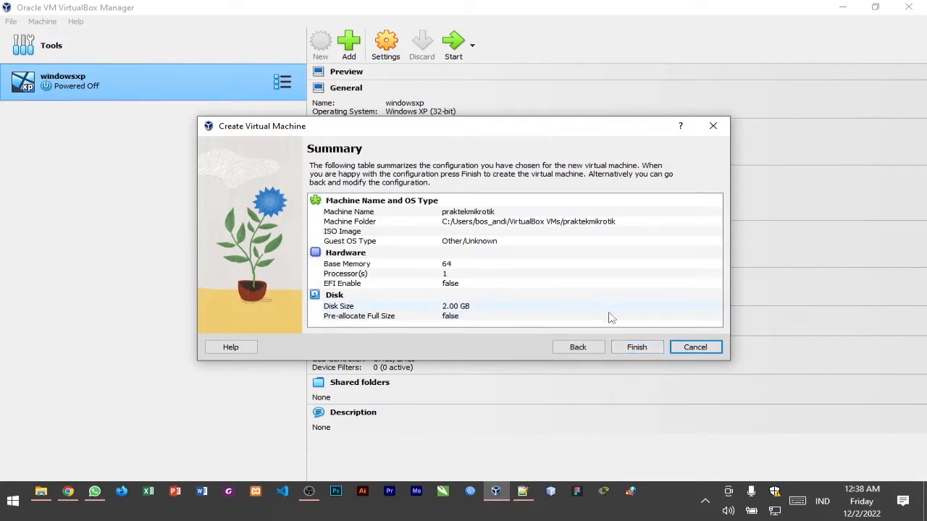
left_click(644, 348)
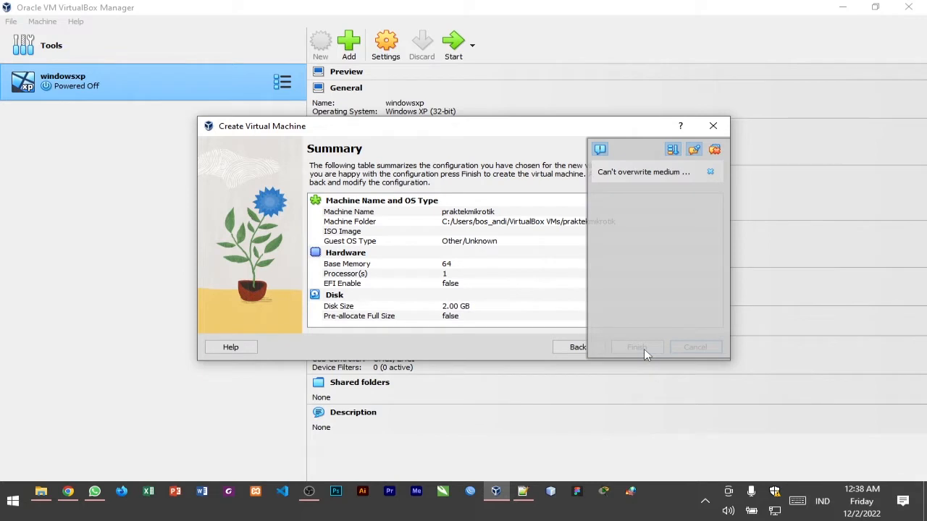
left_click(715, 151)
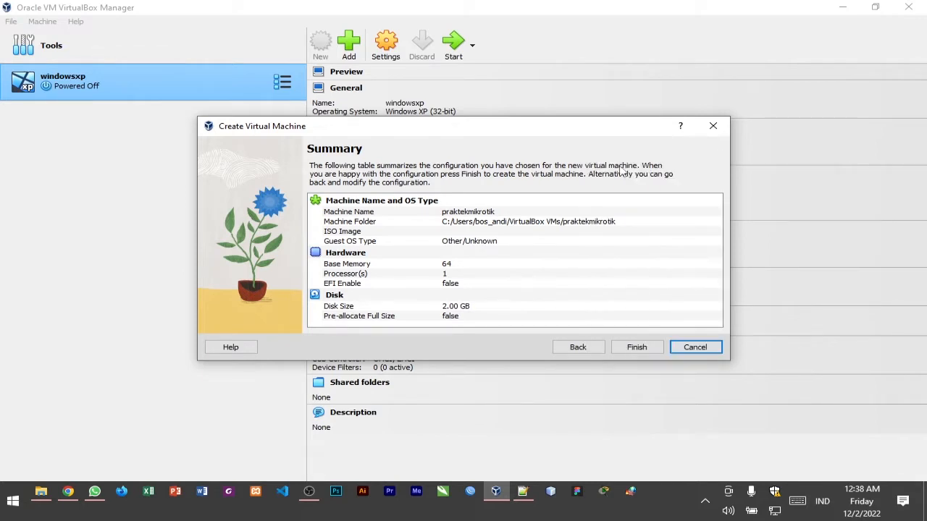
Return to the virtual hard disk settings and retry finishing the machine with the same 2.00 GB disk
left_click(594, 349)
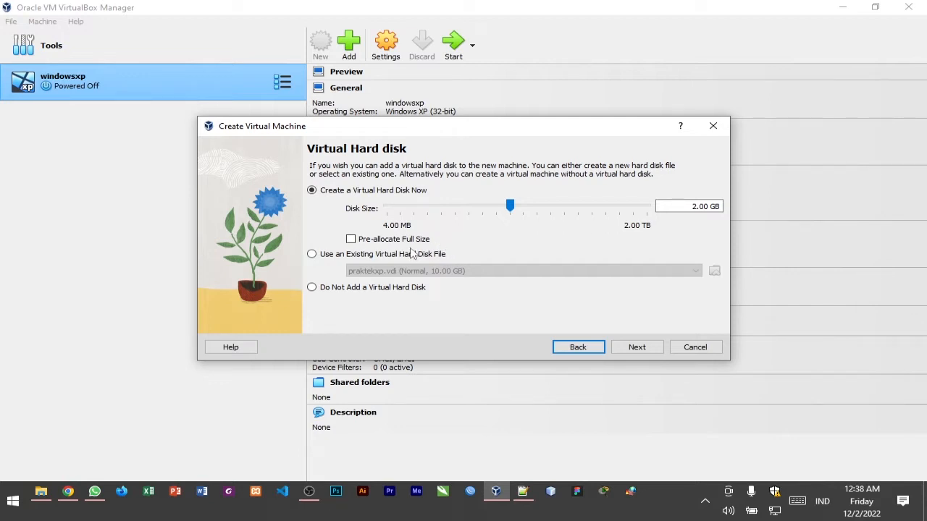
left_click(637, 347)
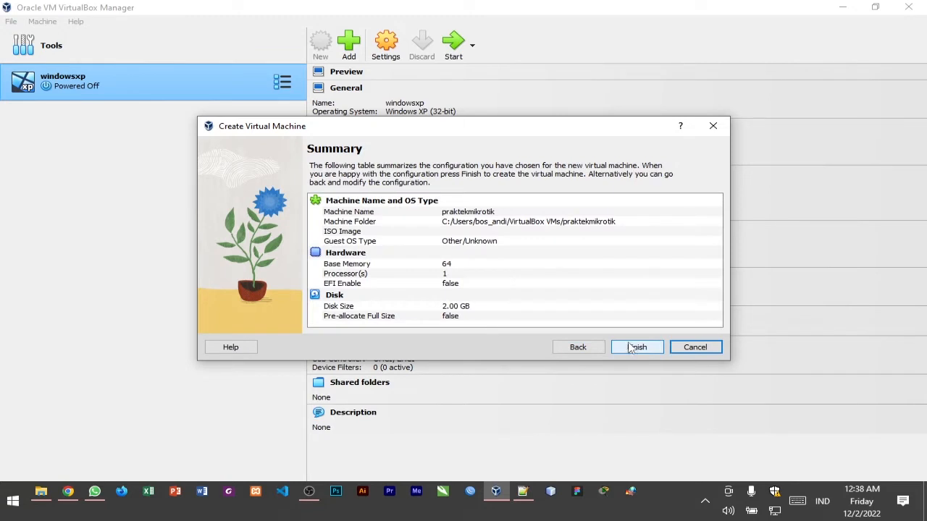
left_click(628, 348)
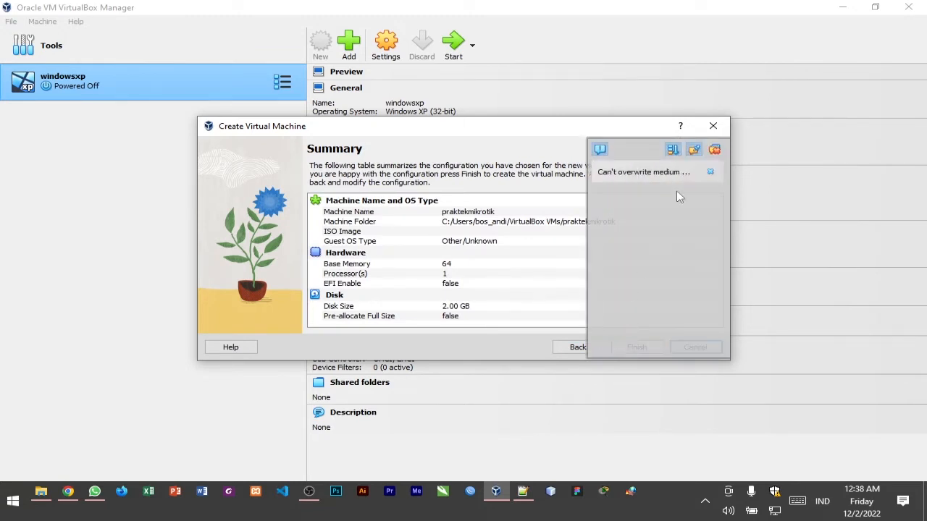
left_click(715, 149)
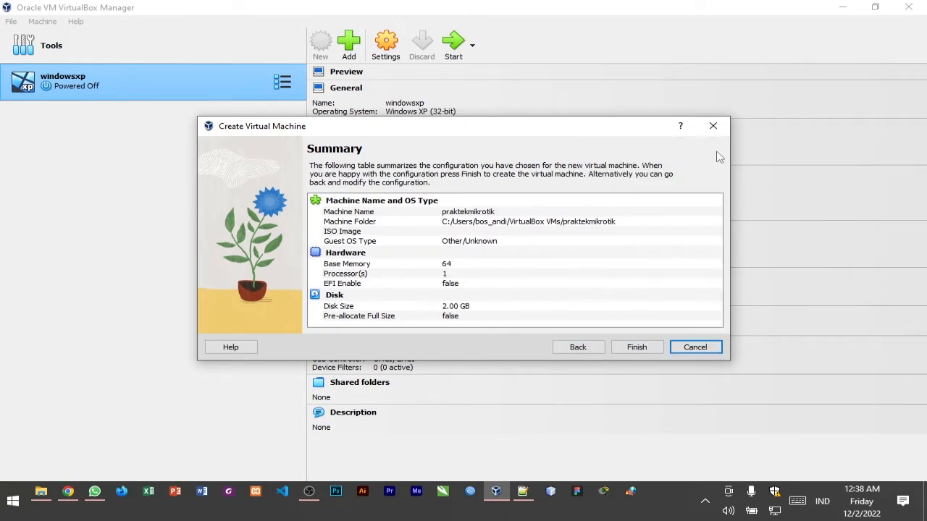
Go back to the new machine's name and operating system settings, choose no ISO image, and return to the hard disk settings
left_click(593, 347)
left_click(593, 348)
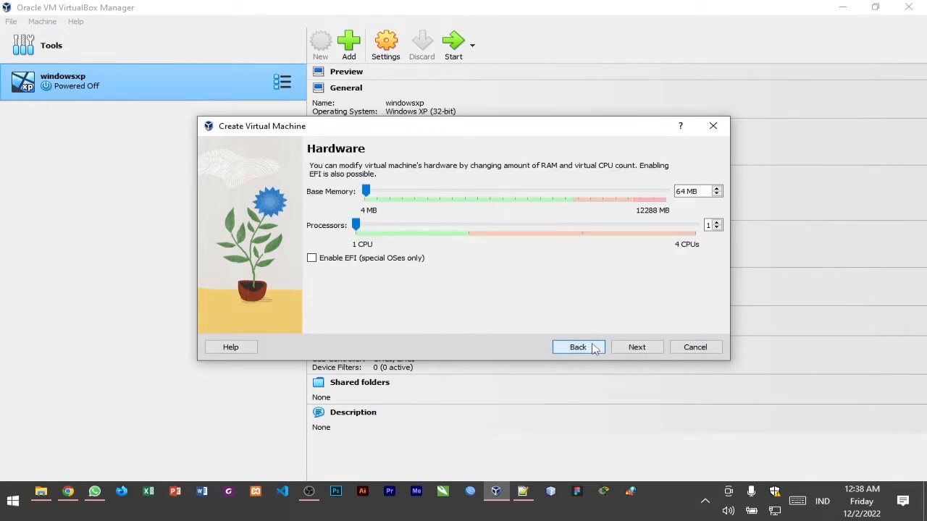
left_click(594, 348)
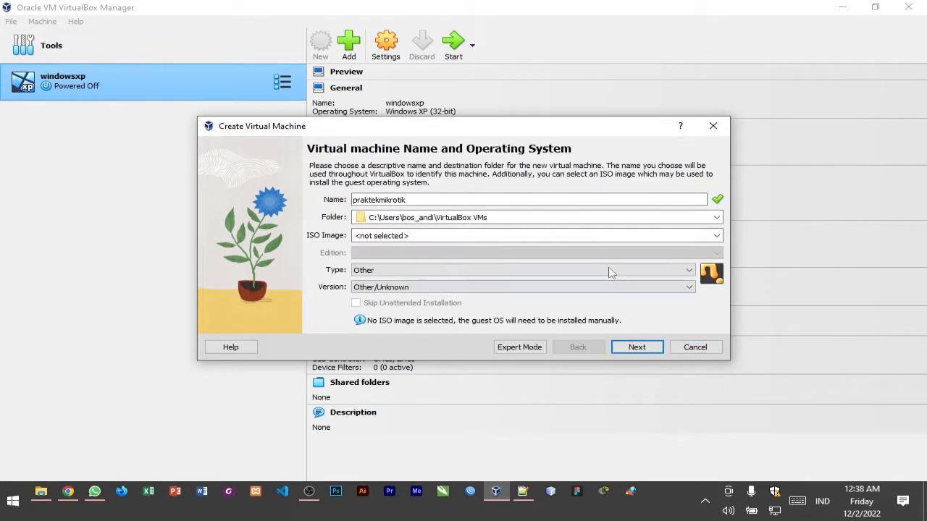
left_click(716, 237)
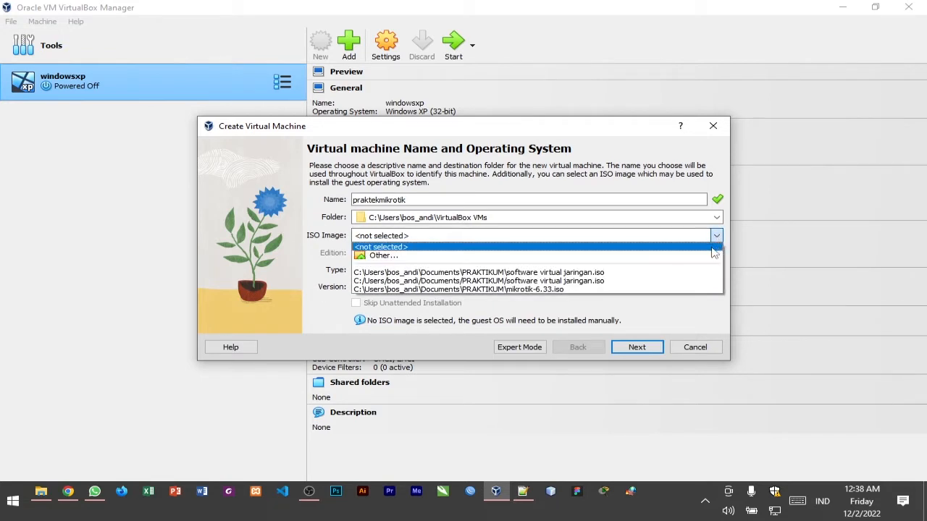
left_click(375, 249)
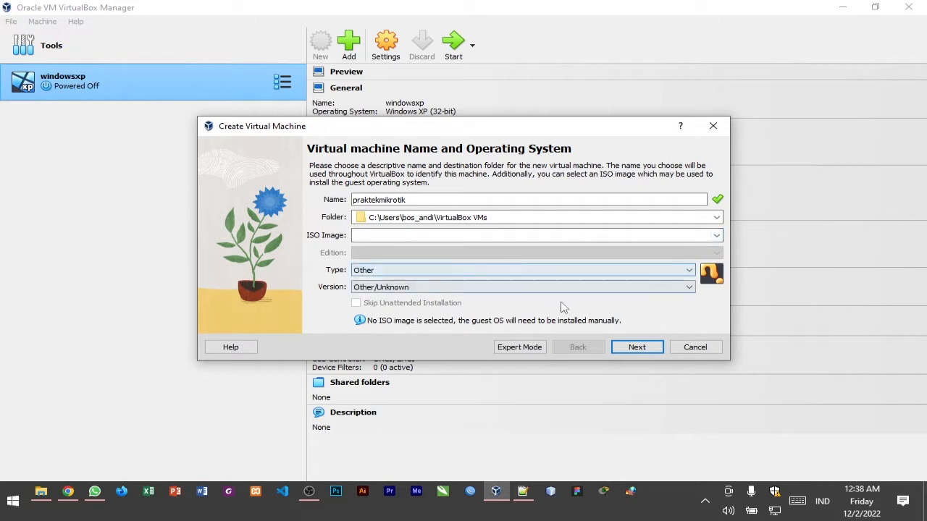
left_click(637, 348)
left_click(637, 349)
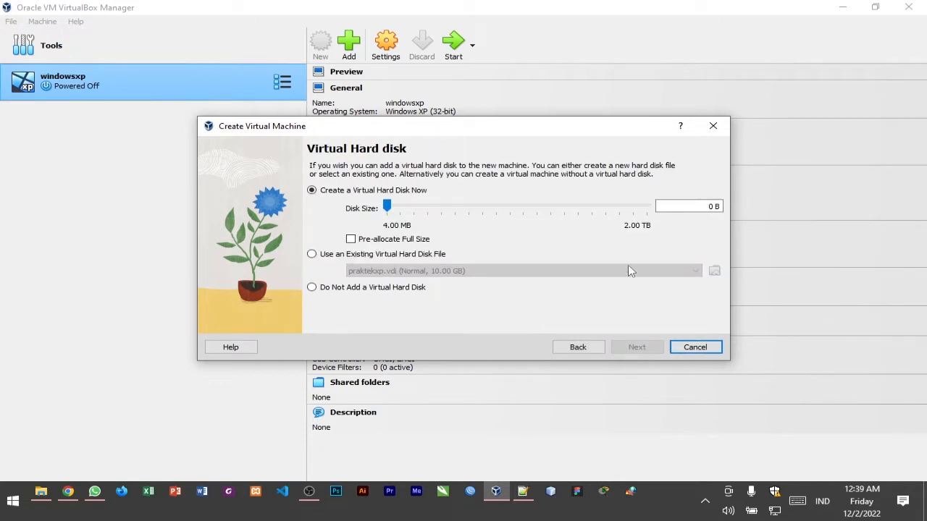
left_click(492, 203)
left_click(513, 206)
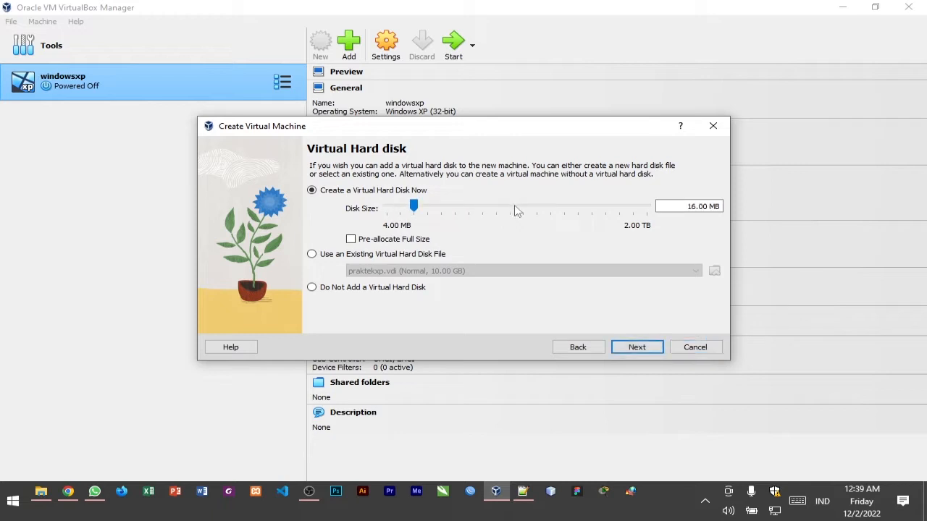
left_click(518, 206)
left_click(517, 207)
left_click(518, 207)
left_click(518, 206)
left_click(518, 210)
left_click(518, 210)
left_click(518, 210)
left_click(518, 210)
left_click_drag(520, 208, 511, 217)
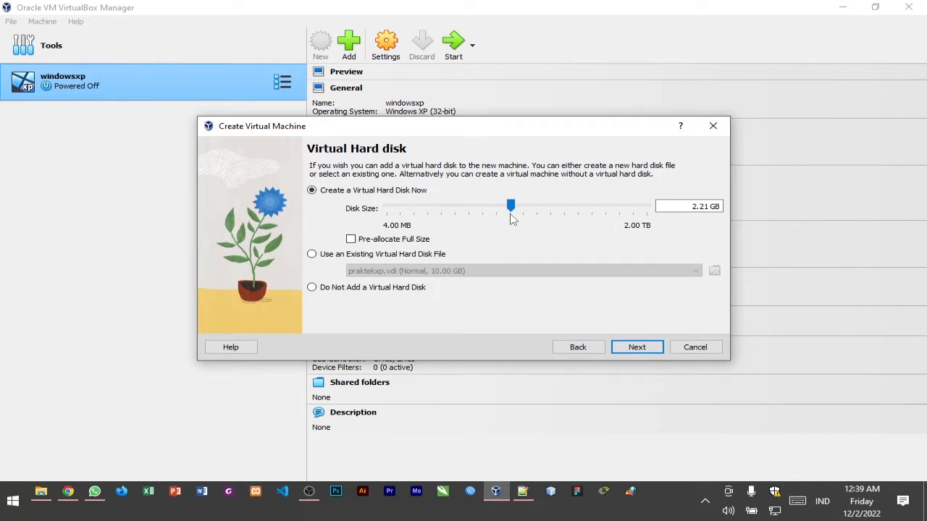
left_click(354, 258)
left_click(336, 192)
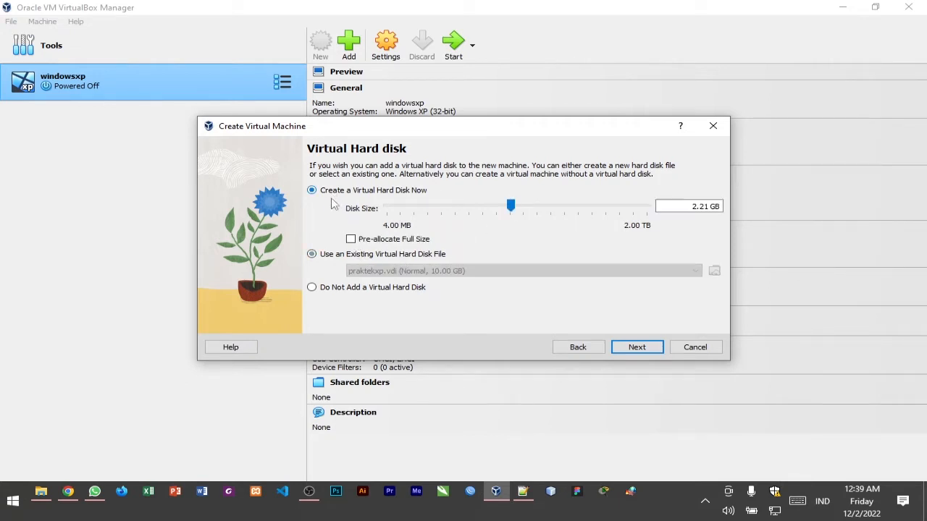
left_click(355, 239)
left_click(355, 238)
left_click_drag(510, 205, 491, 221)
left_click(704, 348)
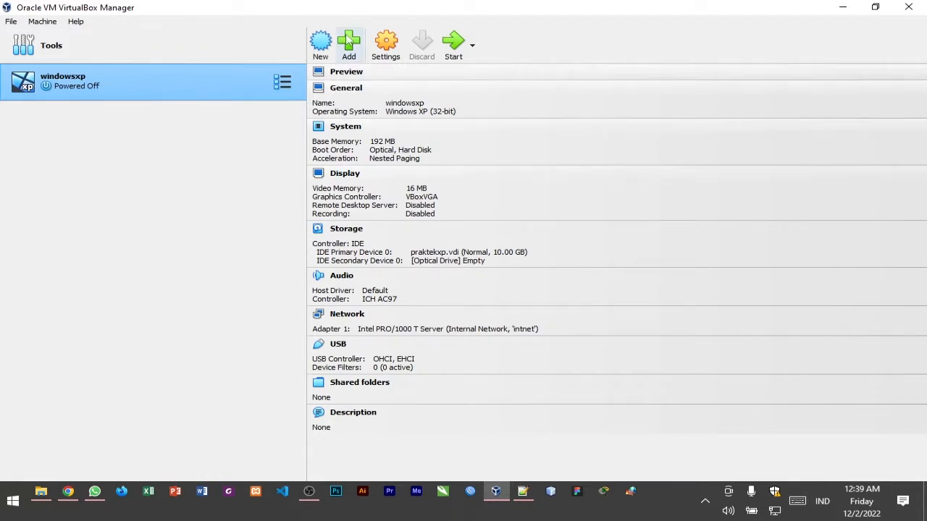
Create a new virtual machine named praktekmikrotik with the default hardware and a new 2.00 GB virtual hard disk
left_click(320, 57)
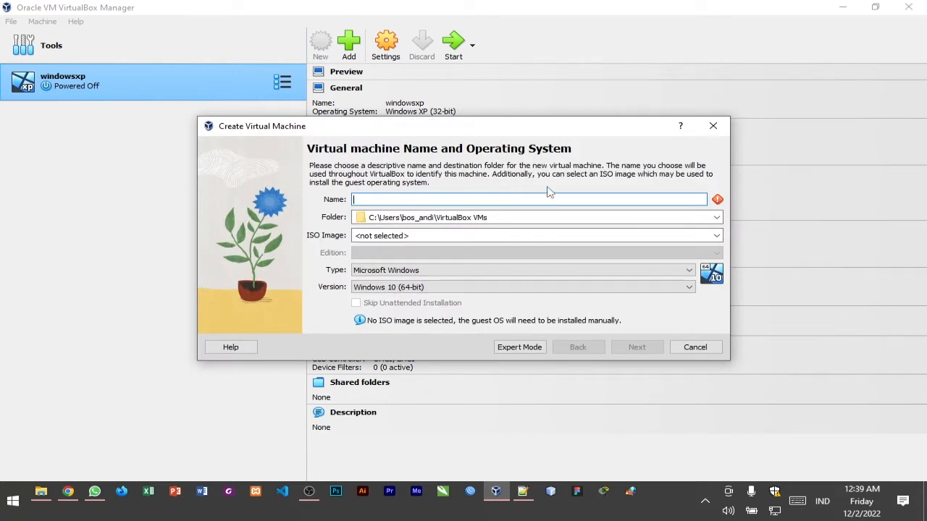
type("praktek")
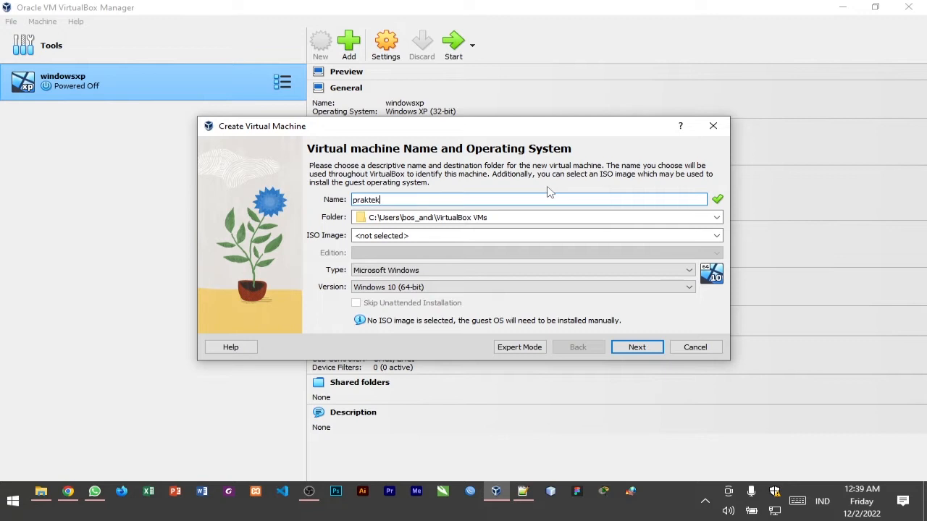
type("mikrotik")
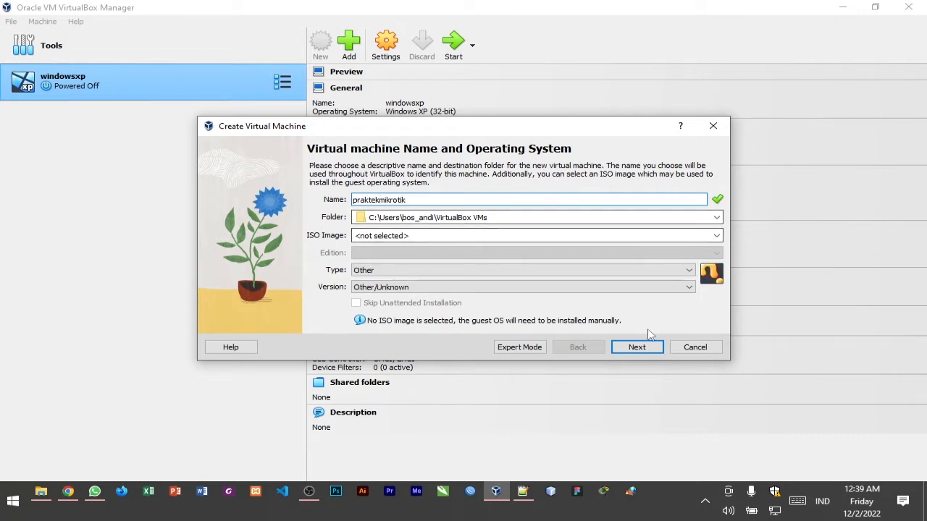
left_click(645, 348)
left_click(643, 349)
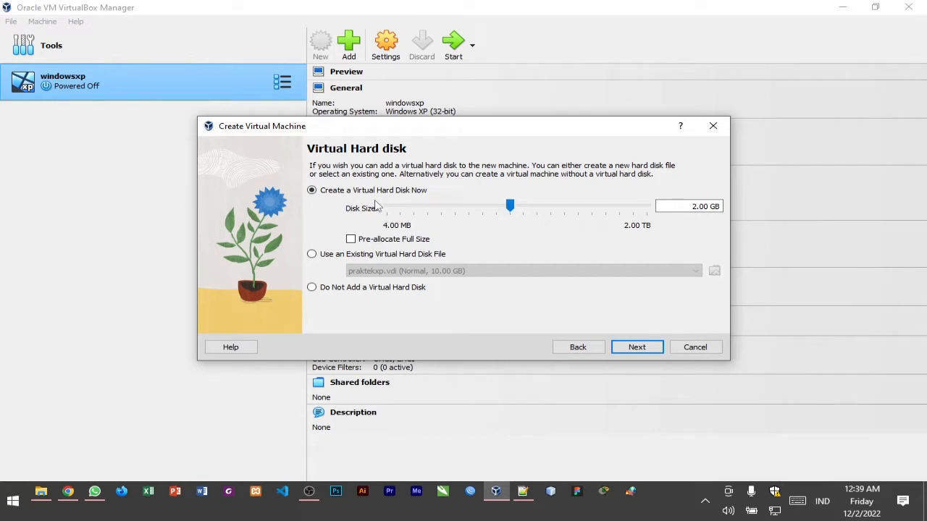
left_click(637, 347)
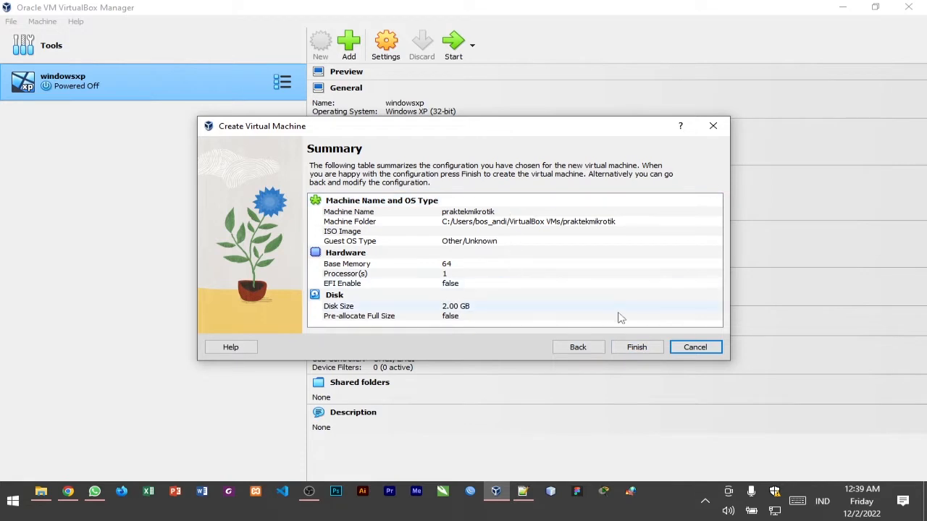
left_click(631, 347)
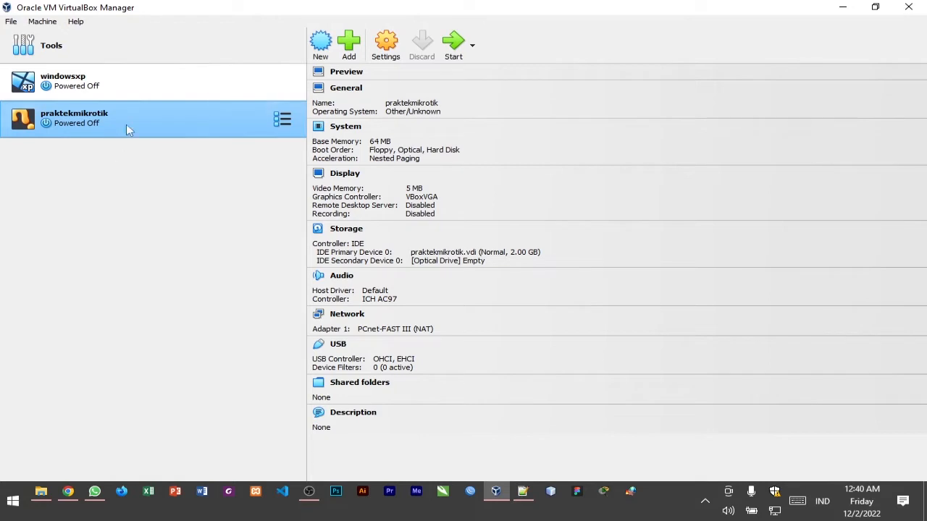
In the praktekmikrotik machine's system settings, disable Floppy in the boot order
left_click(108, 90)
left_click(83, 122)
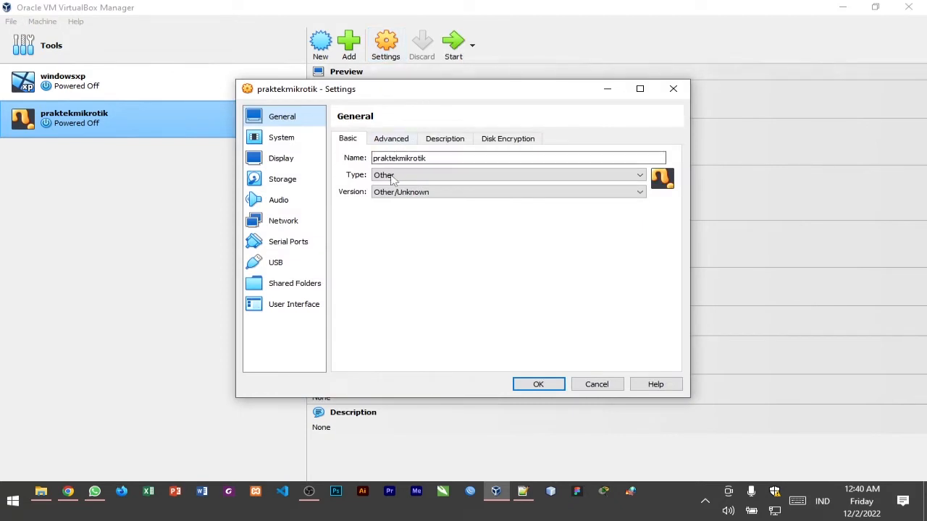
left_click(310, 146)
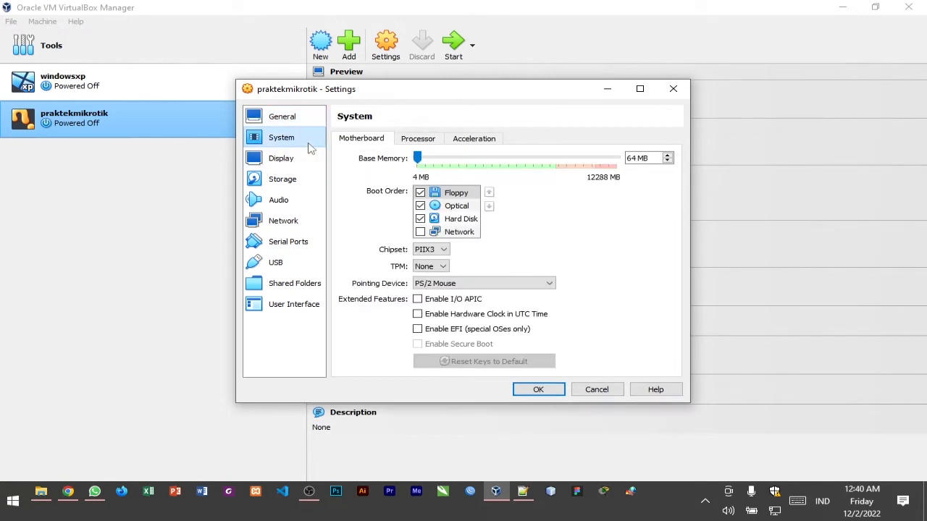
left_click(420, 194)
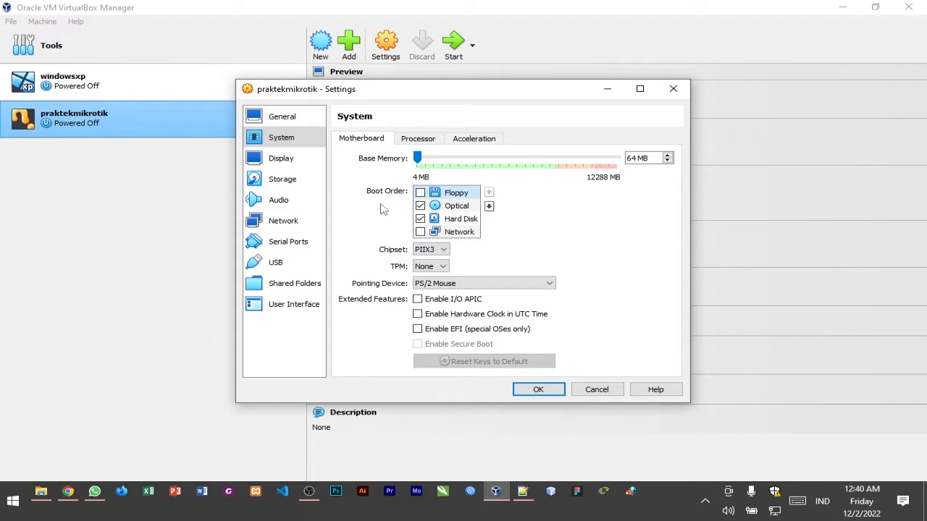
In the praktekmikrotik machine's storage settings, load the mikrotik-6.33 ISO from the PRAKTIKUM folder into the empty optical drive
left_click(295, 188)
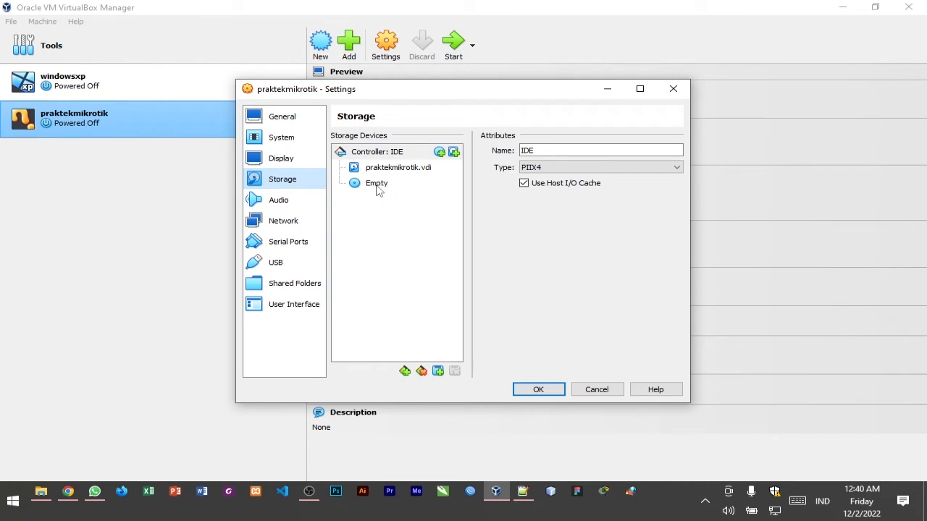
left_click(377, 188)
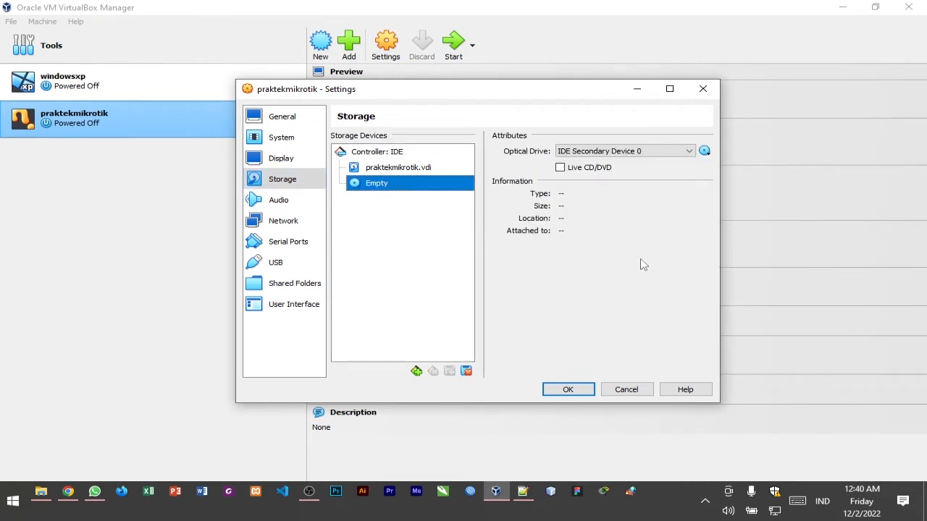
left_click(706, 152)
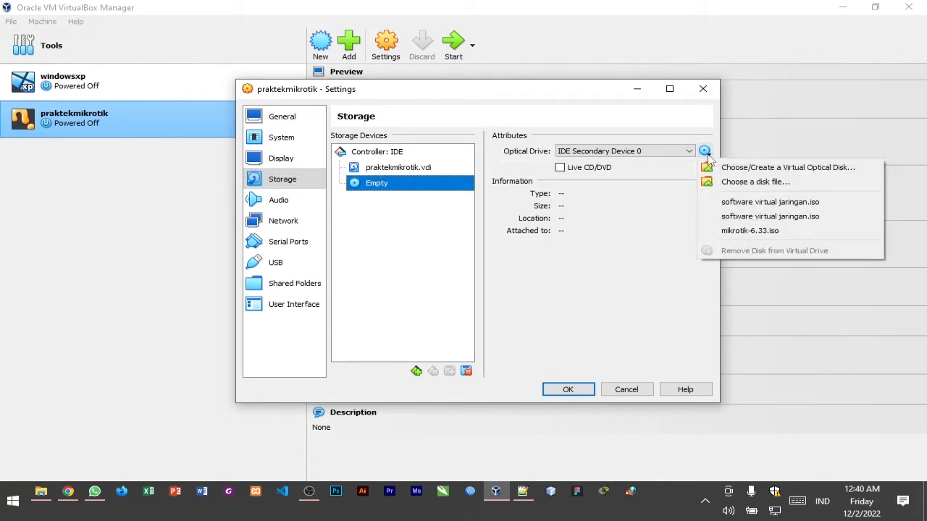
left_click(816, 185)
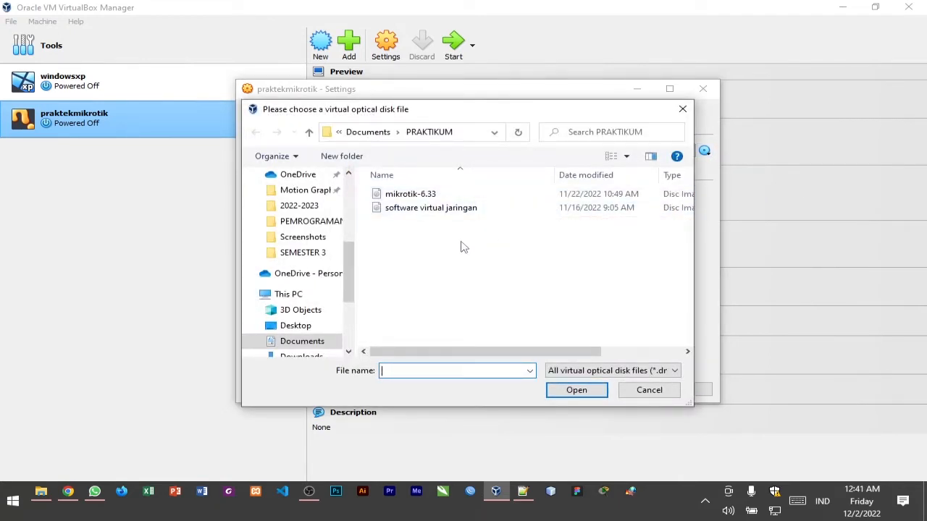
double_click(456, 195)
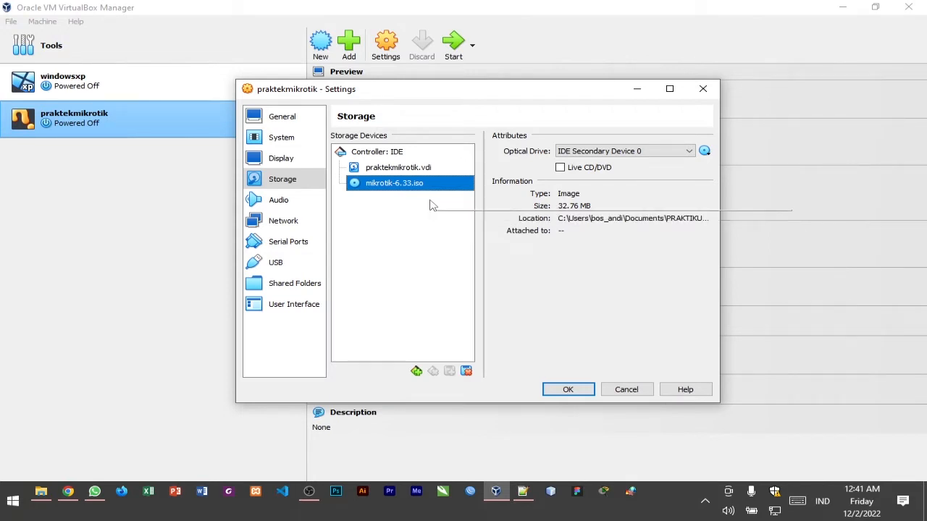
Keep network Adapter 1 enabled on NAT, enable Adapter 2 attached to Internal Network, and save the machine's settings
left_click(290, 226)
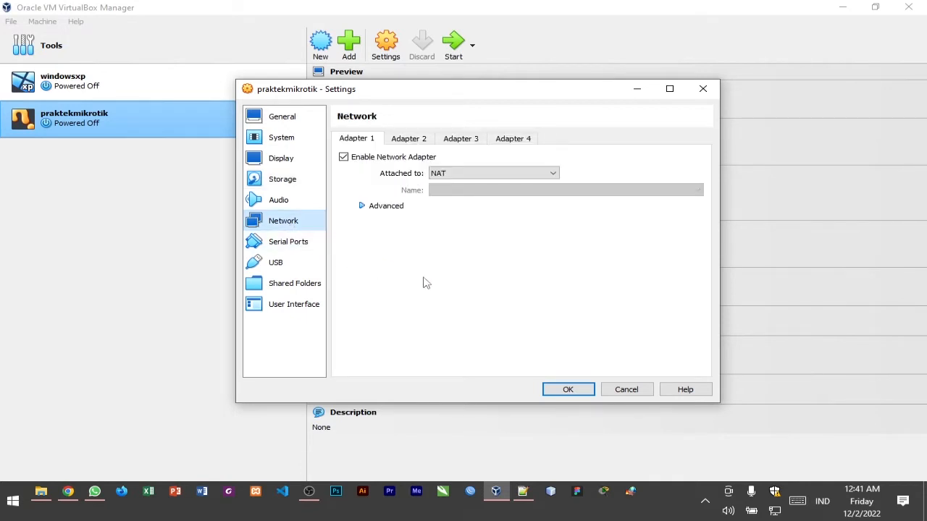
left_click(344, 158)
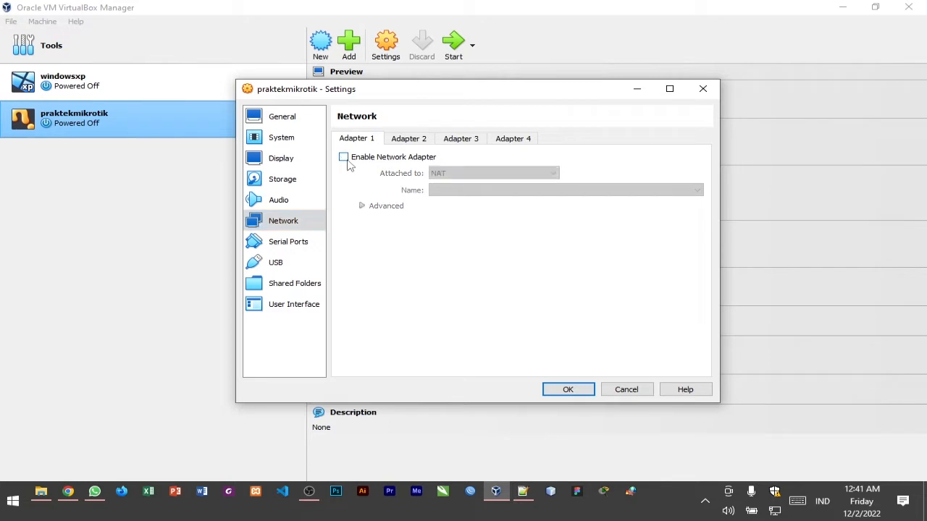
left_click(346, 160)
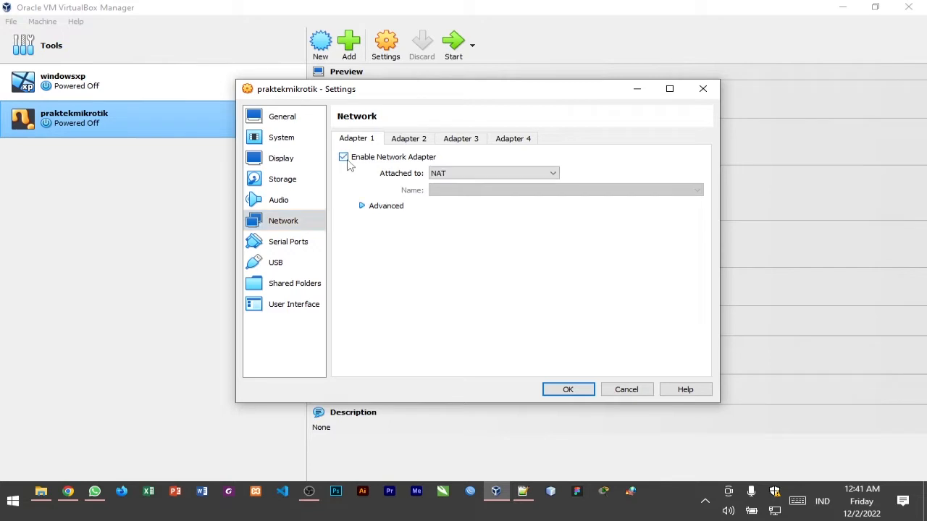
left_click(463, 173)
left_click(464, 174)
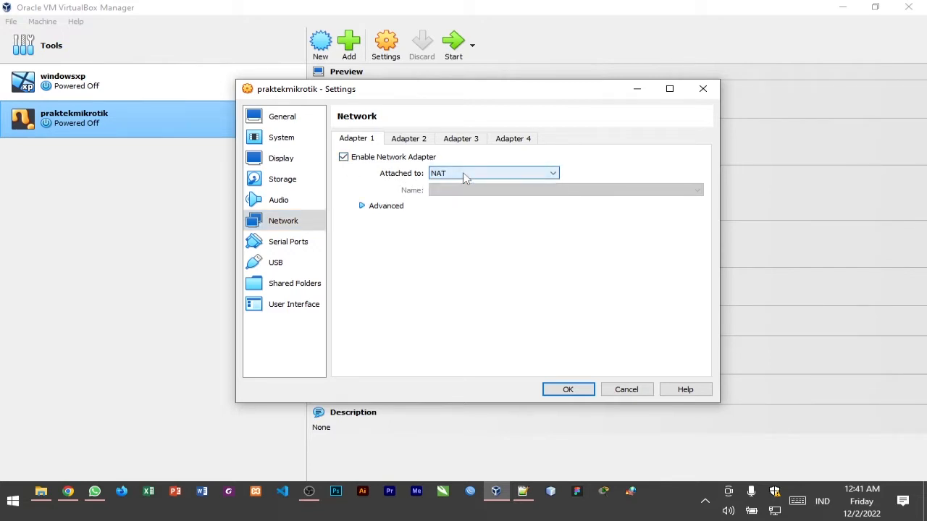
left_click(410, 139)
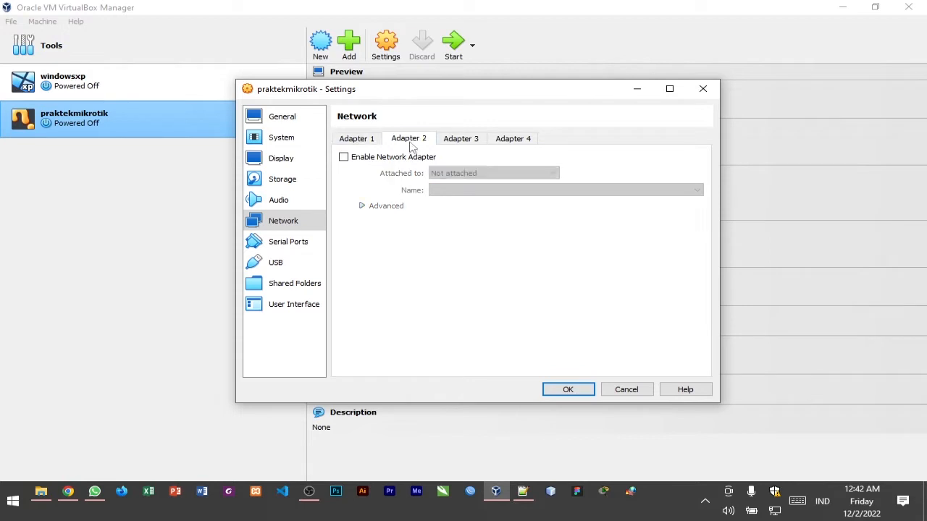
left_click(343, 157)
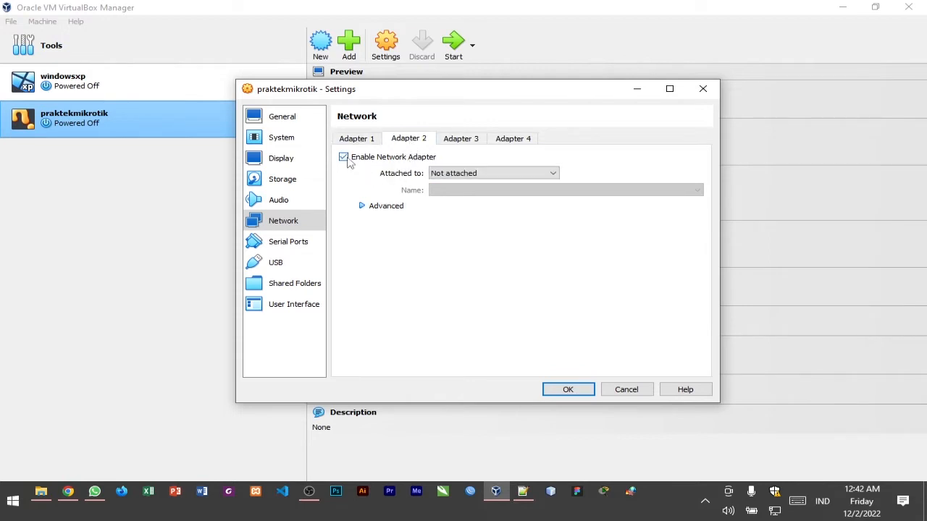
left_click(485, 177)
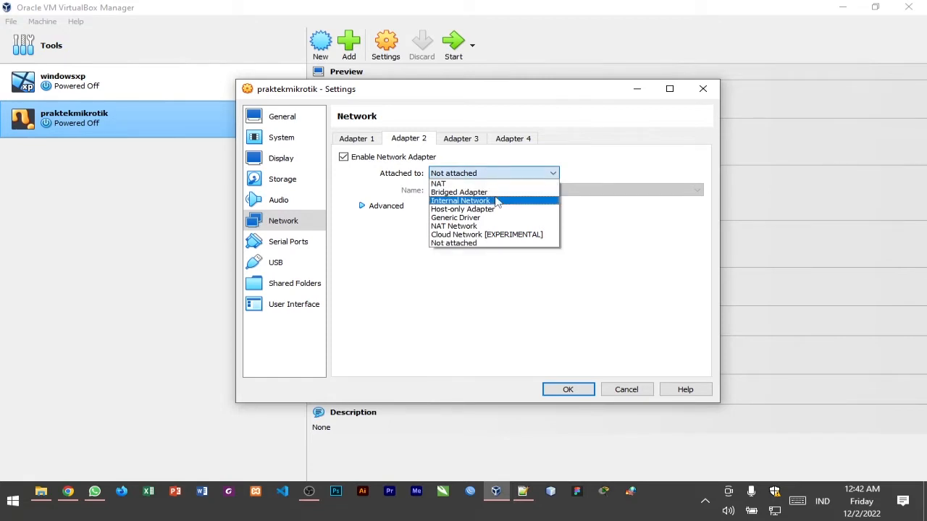
left_click(498, 201)
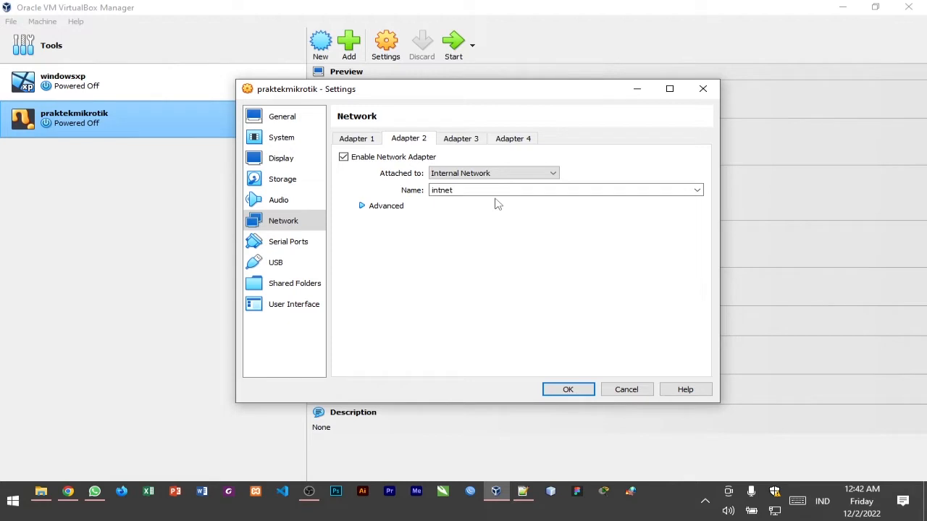
left_click(567, 389)
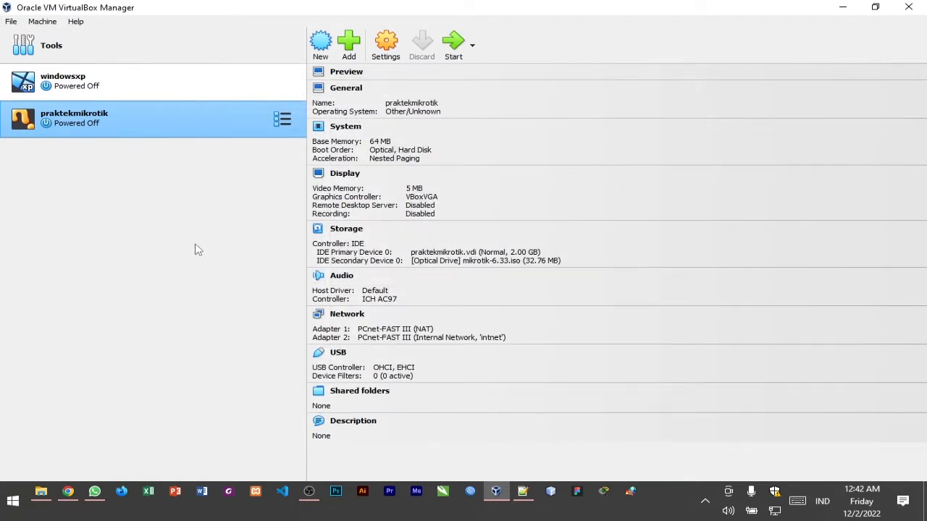
Start the praktekmikrotik machine, select the dhcp package alongside system in the MikroTik installer, and begin the local installation
left_click(454, 56)
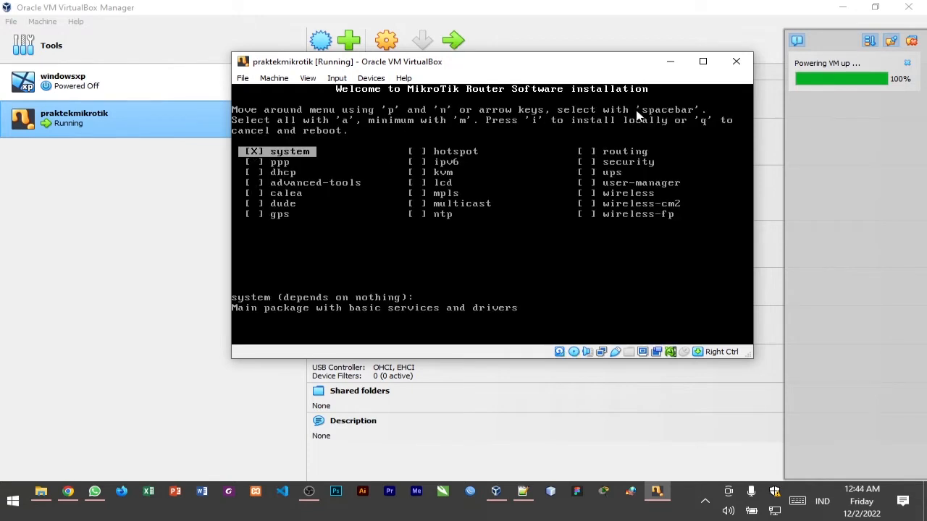
key("Down")
key("Down")
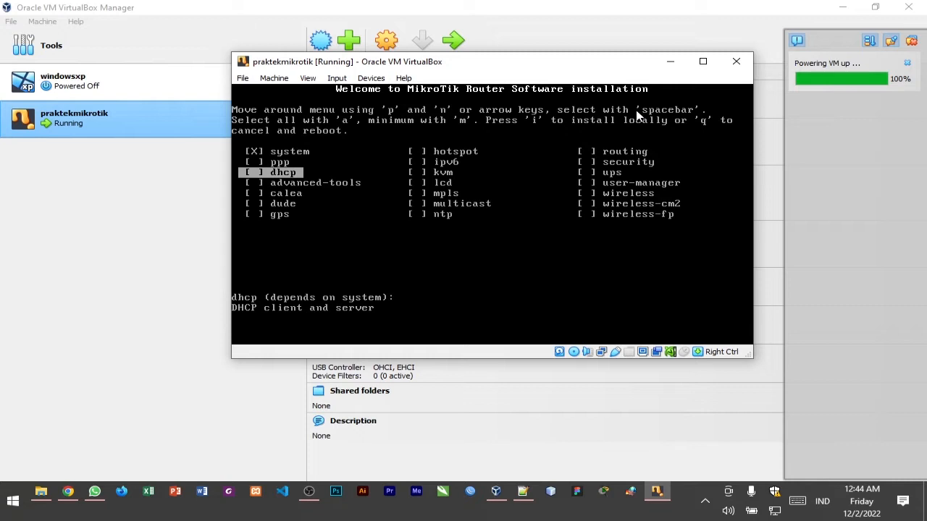
key("space")
key("i")
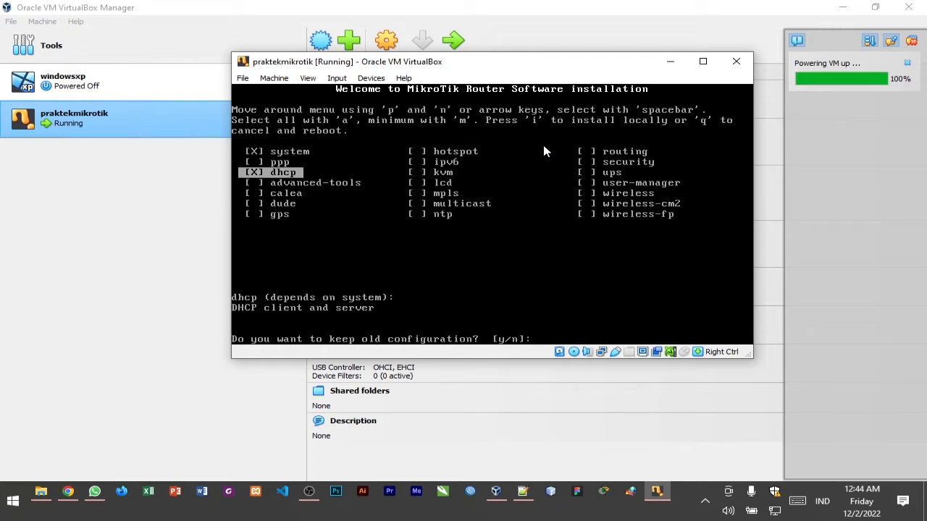
Decline the mouse capture, answer y to keeping the old configuration and to continuing the installation, and reboot once it is installed
left_click(420, 152)
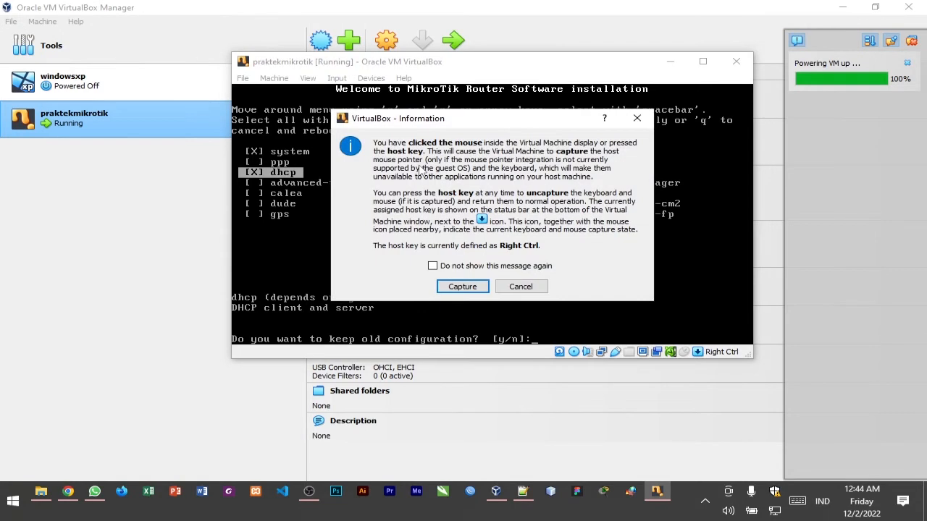
left_click(523, 286)
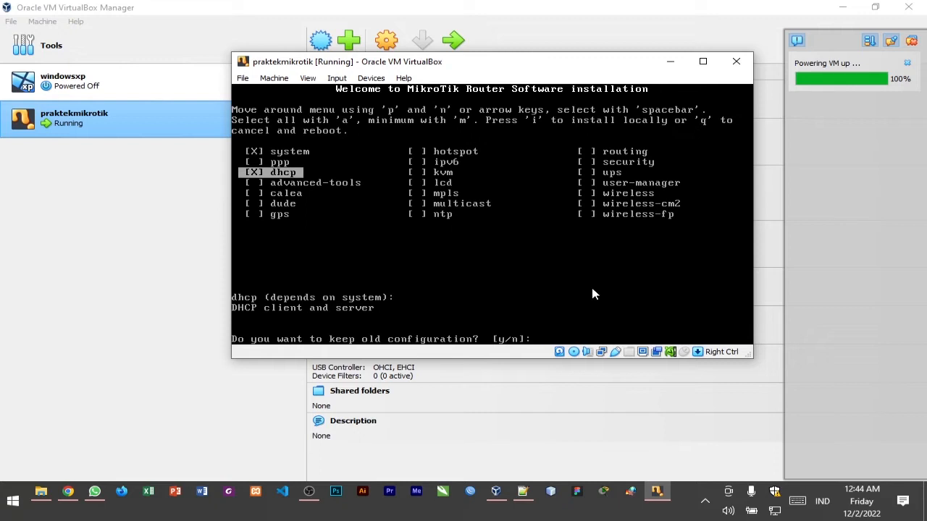
type("y/n]:")
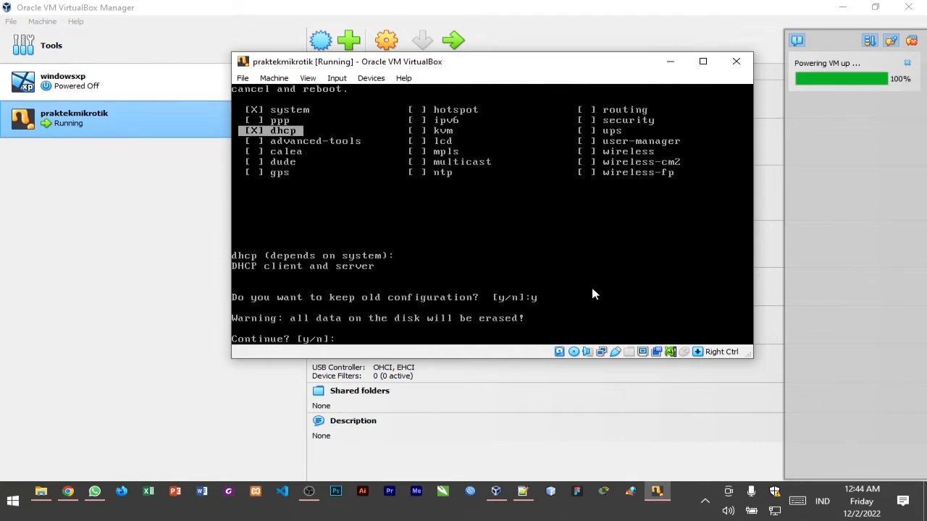
type("y")
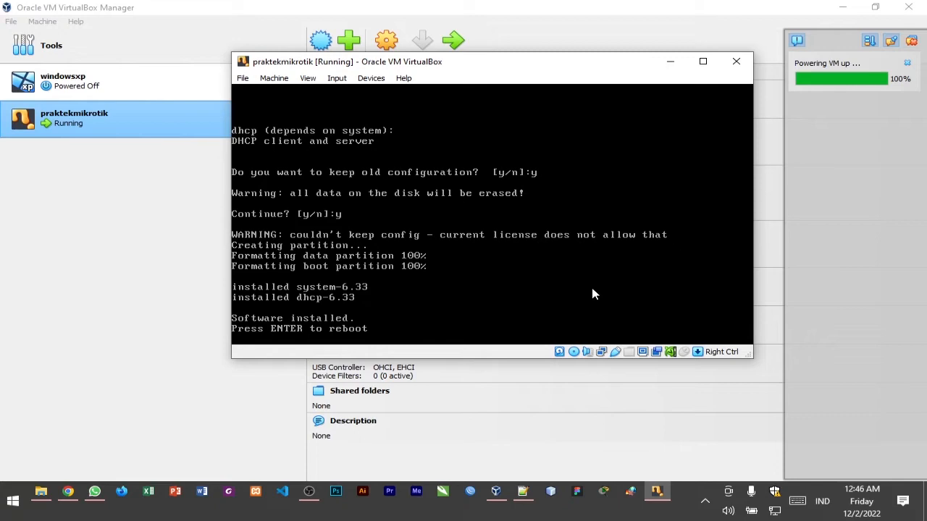
key("Return")
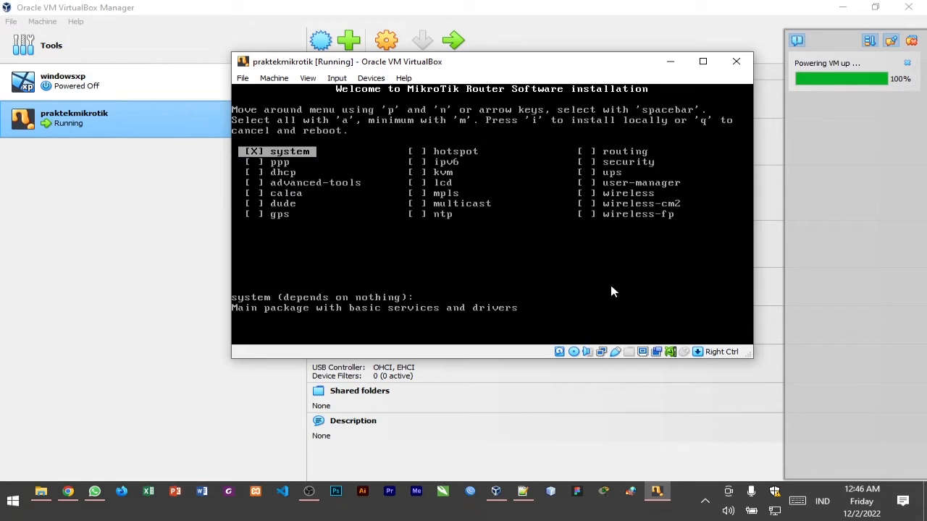
Close the running praktekmikrotik virtual machine by powering it off
left_click(736, 63)
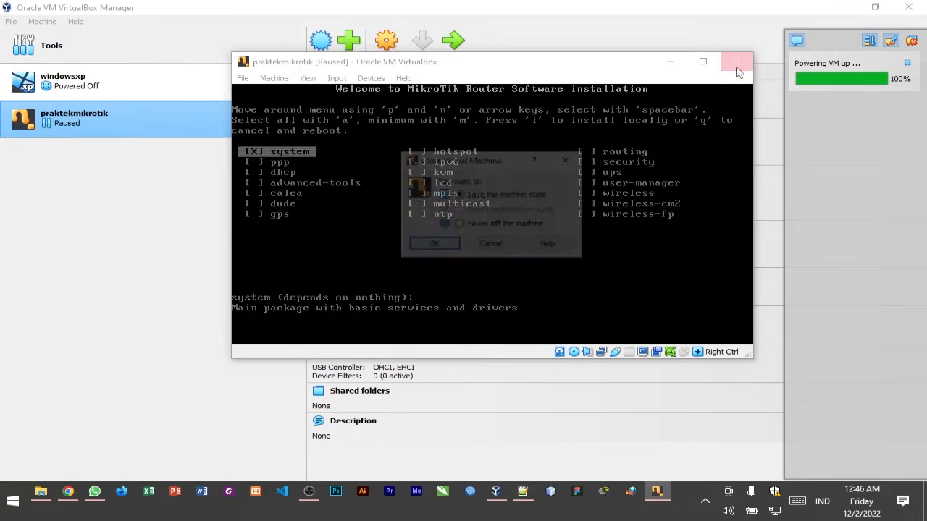
left_click(459, 225)
left_click(426, 245)
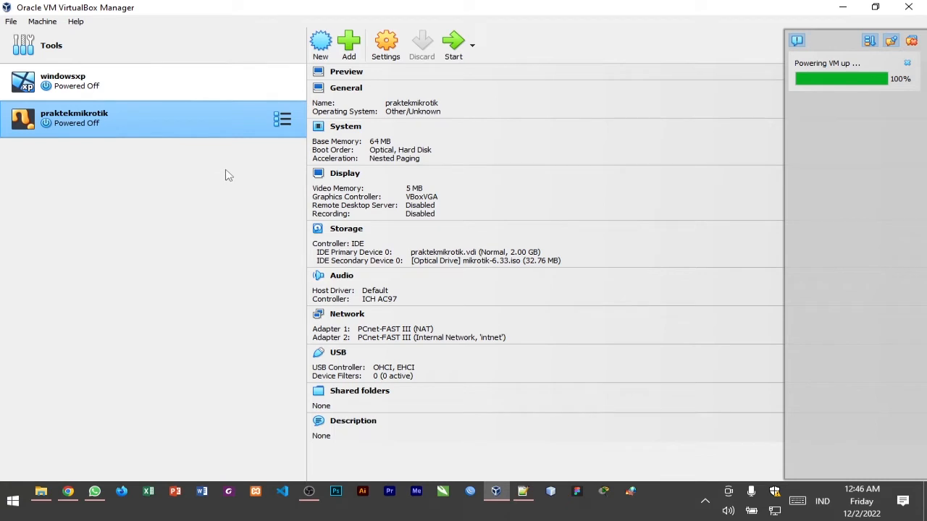
Disable Optical in the praktekmikrotik machine's boot order, leaving only Hard Disk enabled, and save the settings
left_click(387, 45)
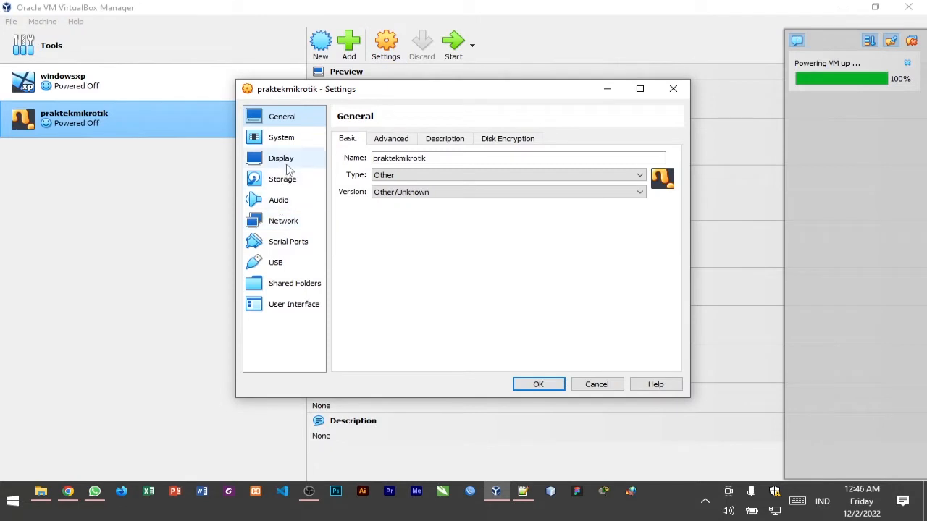
left_click(288, 181)
left_click(289, 142)
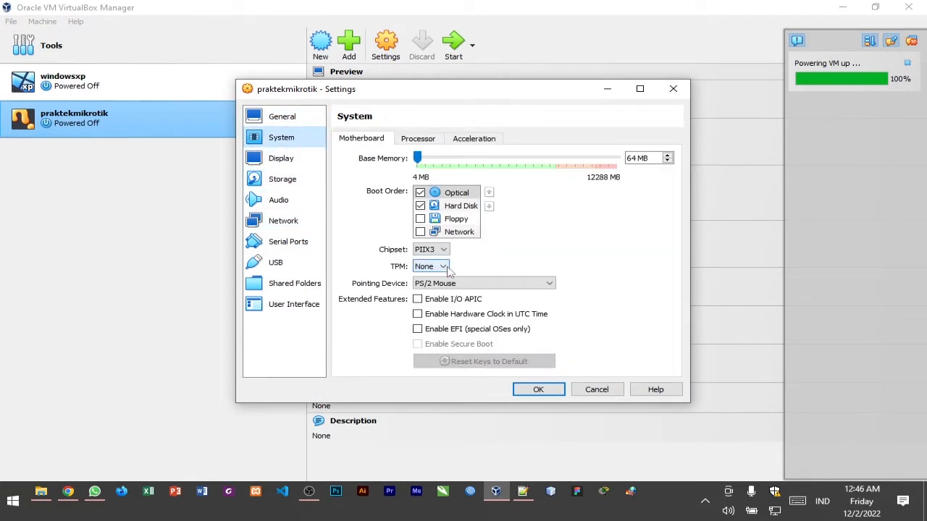
left_click(420, 193)
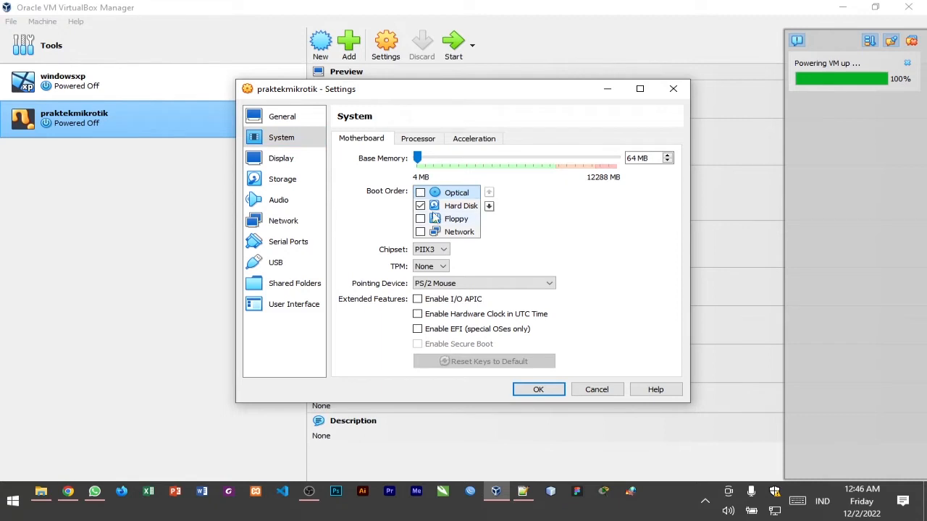
left_click(537, 390)
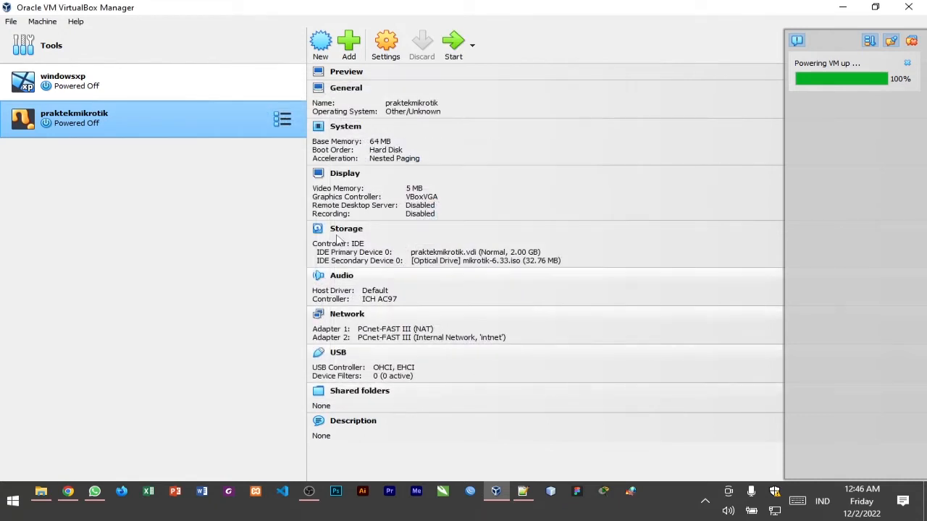
Start the praktekmikrotik machine from its hard disk and log in to MikroTik as admin
left_click(453, 49)
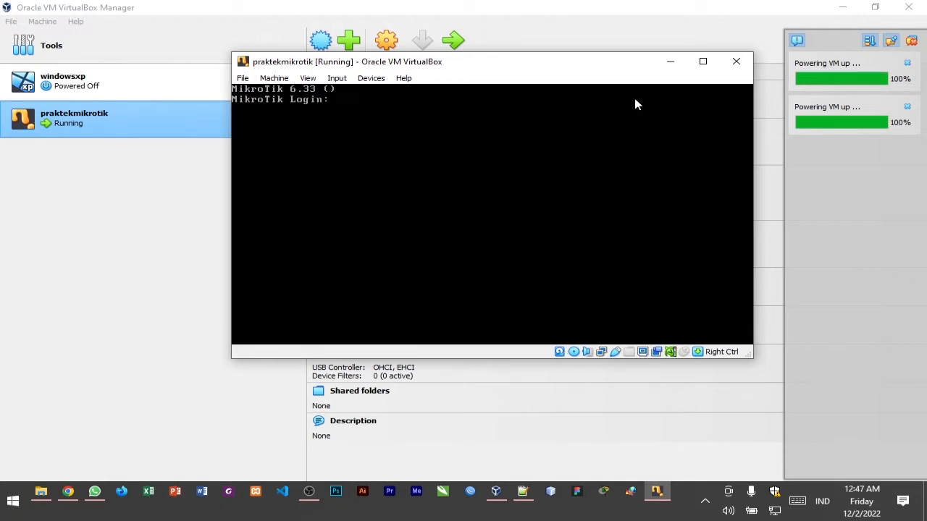
type("admin")
key("Return")
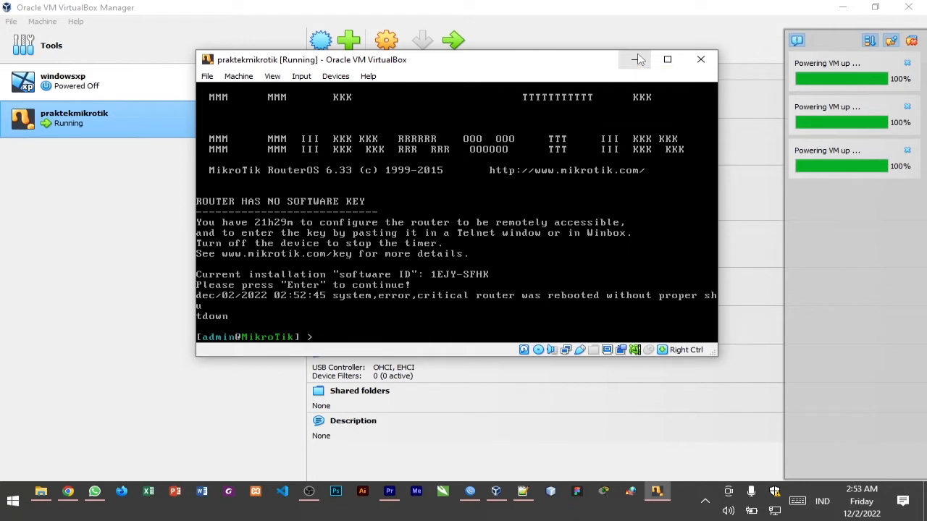
Reset the router configuration with the command system reset and confirm with y
type("system reset")
key("Return")
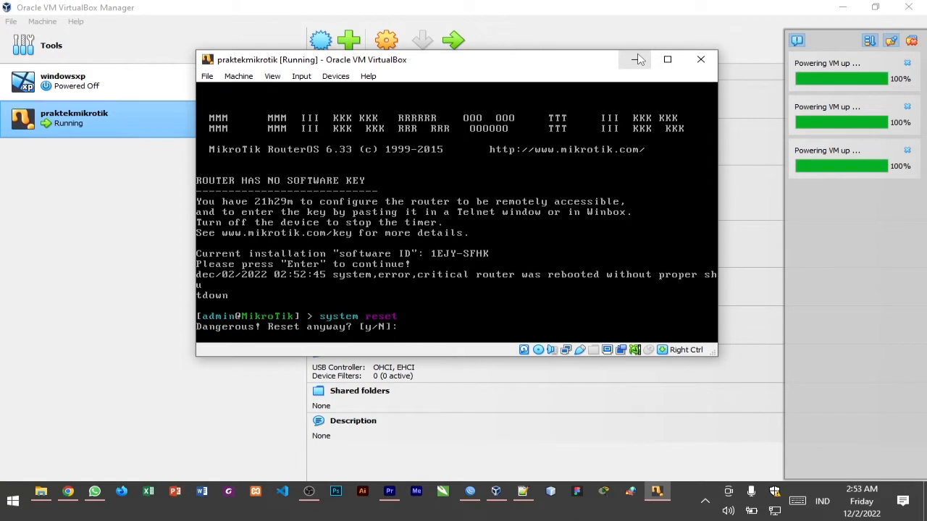
type("y")
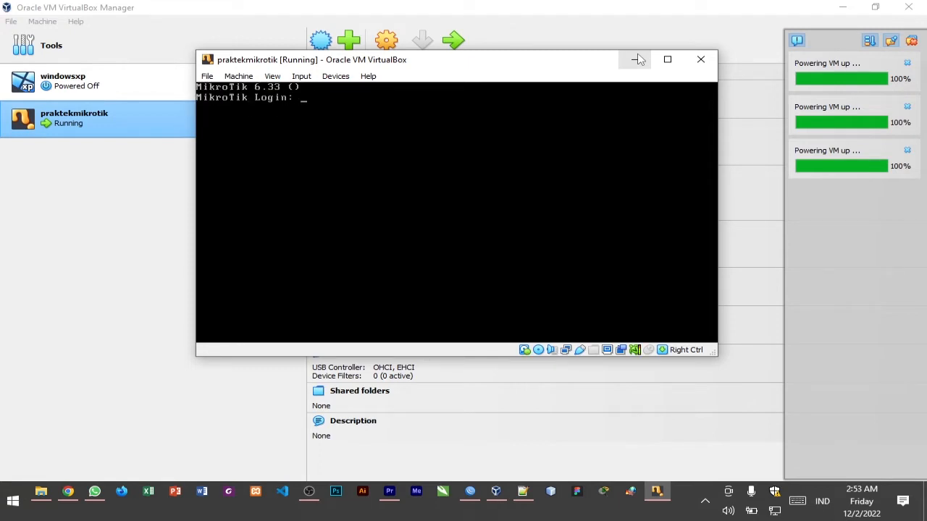
Log in to the reset router as admin with a blank password, continue past the software key notice, and keep the default configuration
type("admin")
key("Return")
key("Return")
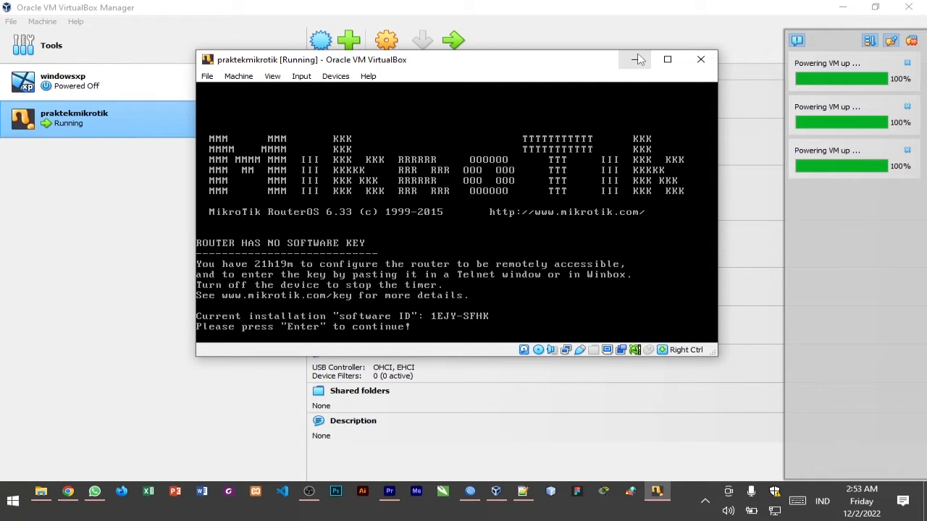
key("Return")
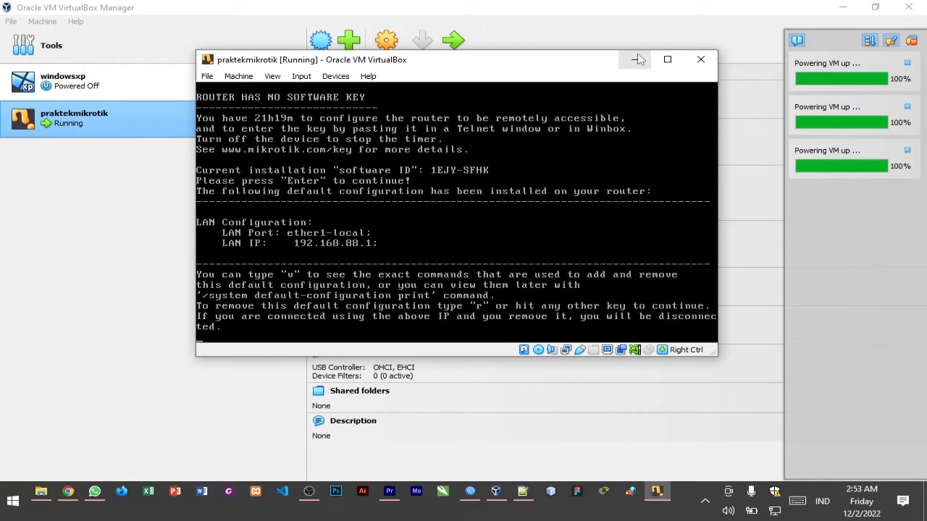
key("Return")
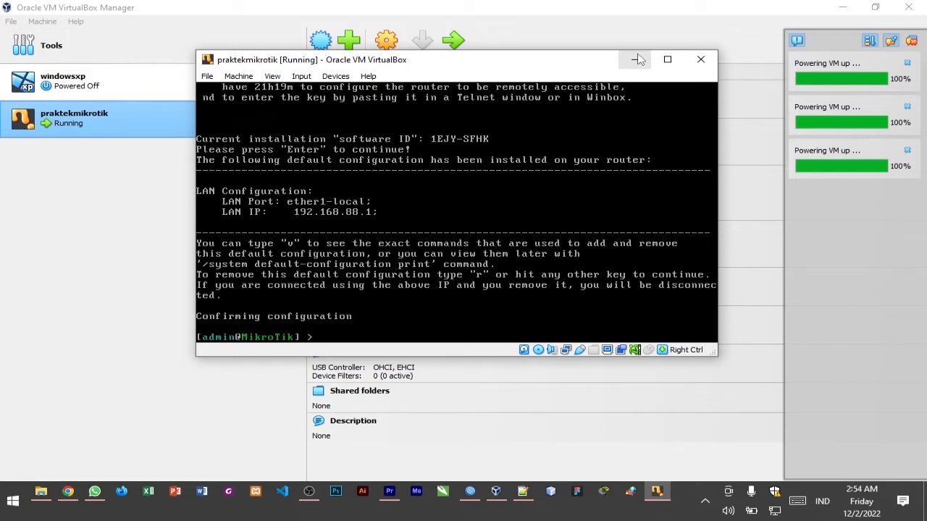
List the router's IP addresses with the command ip address print
type("ip address print")
key("Return")
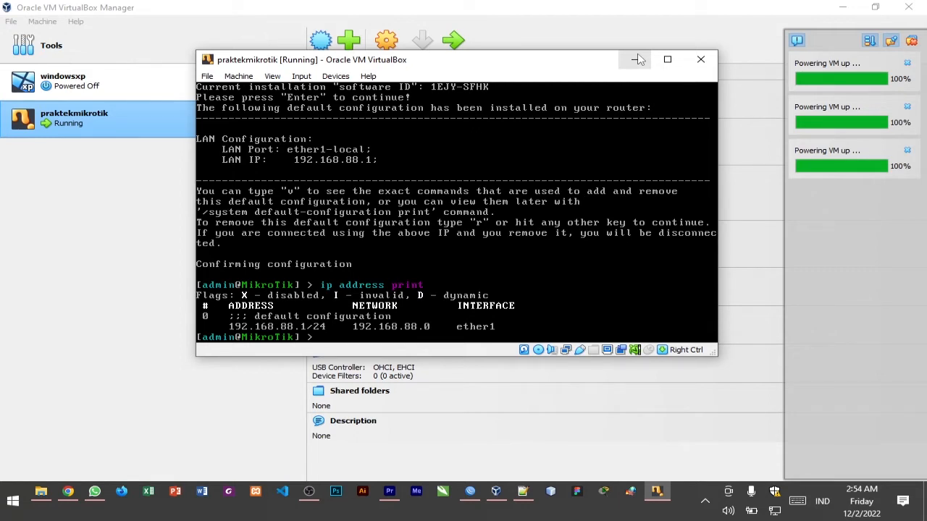
Remove IP address entry number 0 from the router with the command ip address remove
type("p address remove")
key("Return")
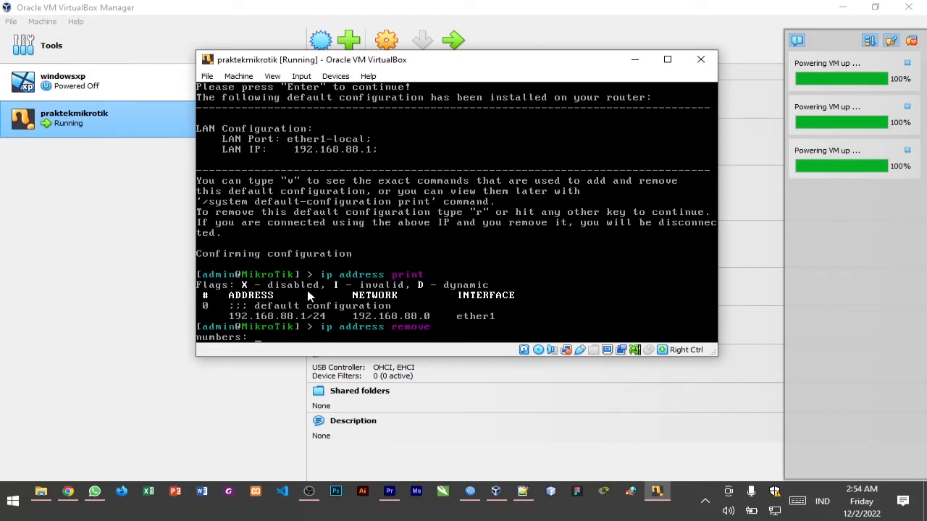
type("0")
key("Return")
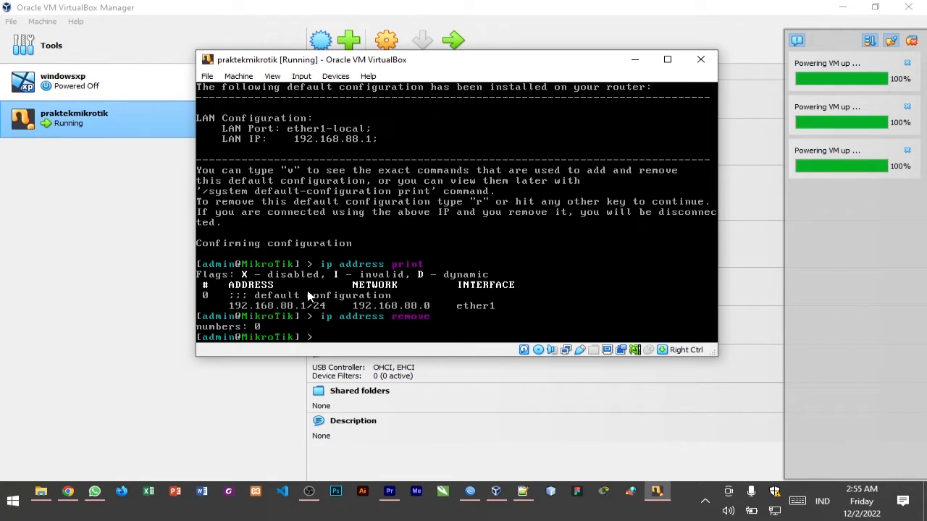
type("ip address remove")
Try to remove IP address entry number 0 once more with ip address remove
key("Return")
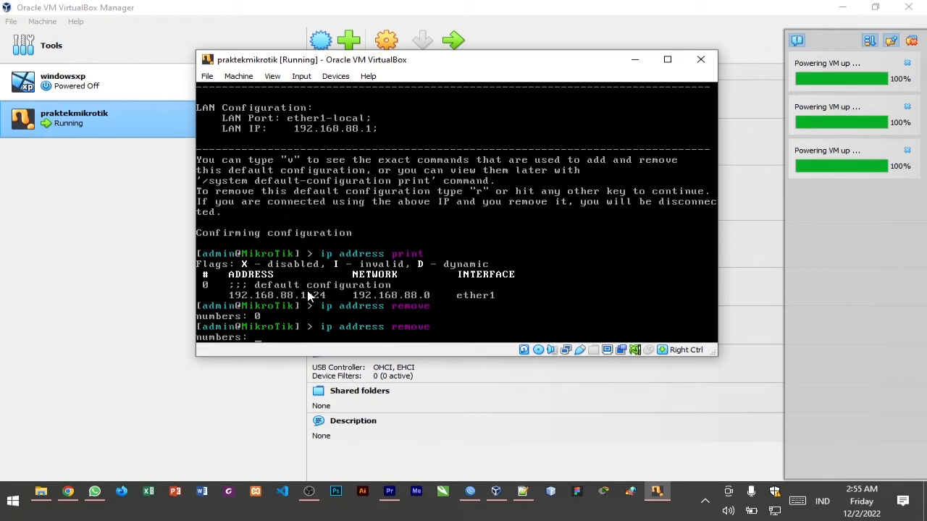
type("ip")
key("BackSpace")
key("BackSpace")
type("0")
key("Return")
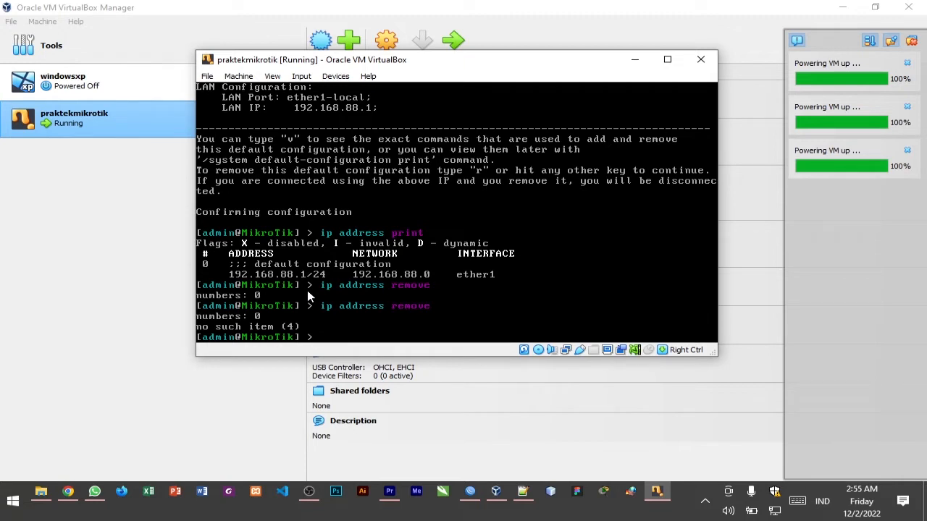
type("ip address print")
List the router's IP addresses again with ip address print to check the removal
key("Return")
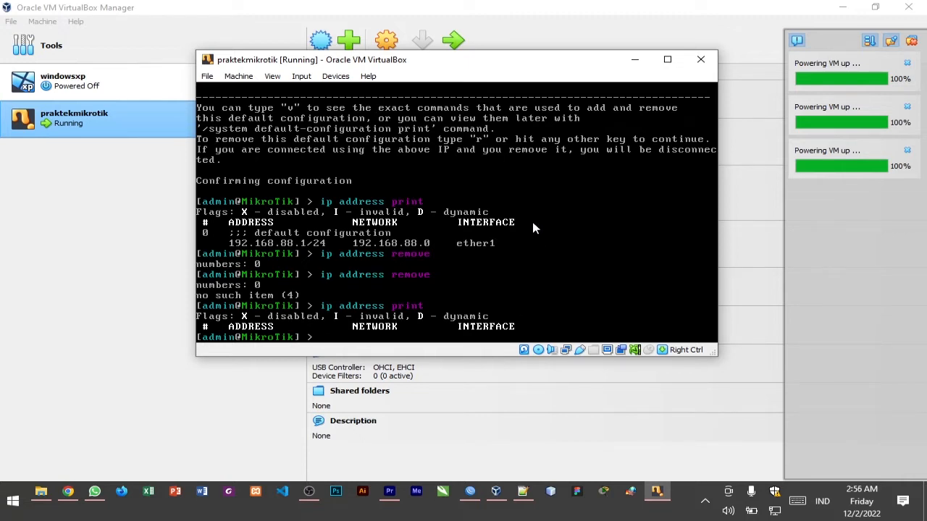
Begin an ip address add command on the router with address=192.168.5 as the address prefix
left_click_drag(428, 68, 604, 81)
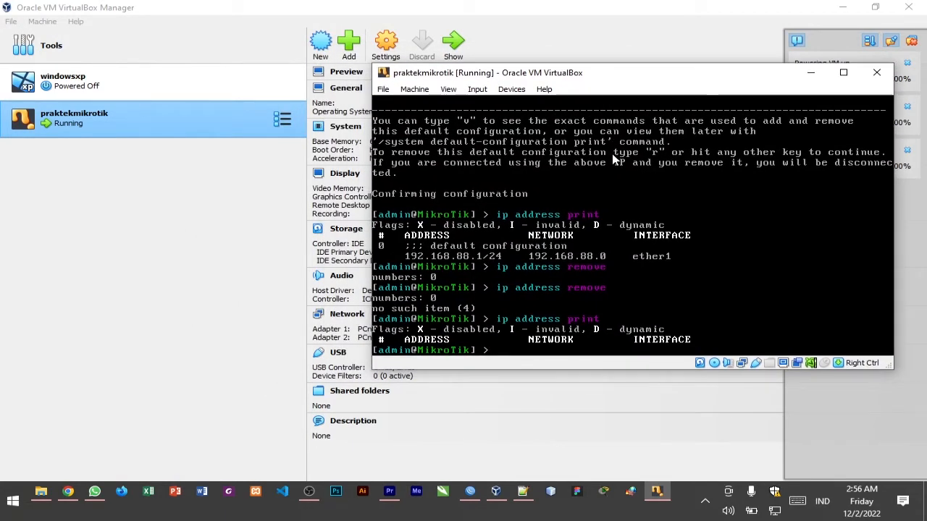
type("ip a")
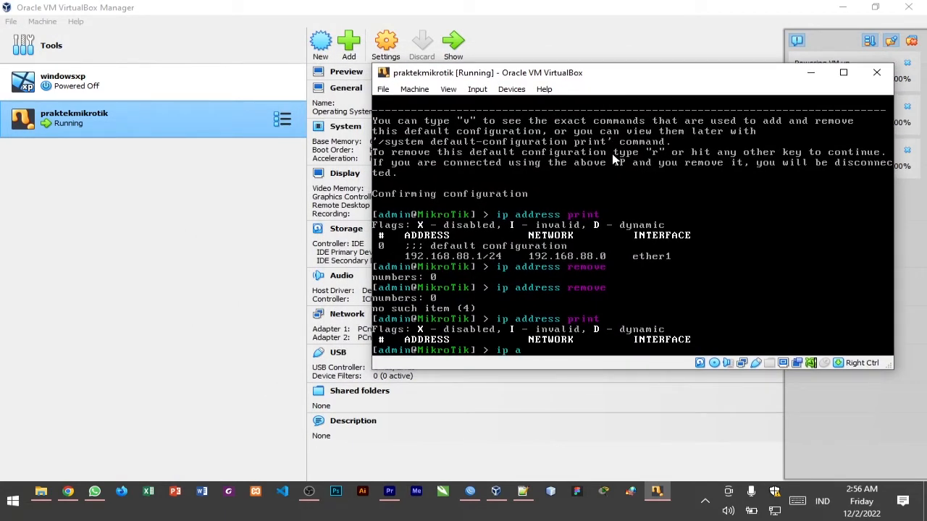
type("ddress add address")
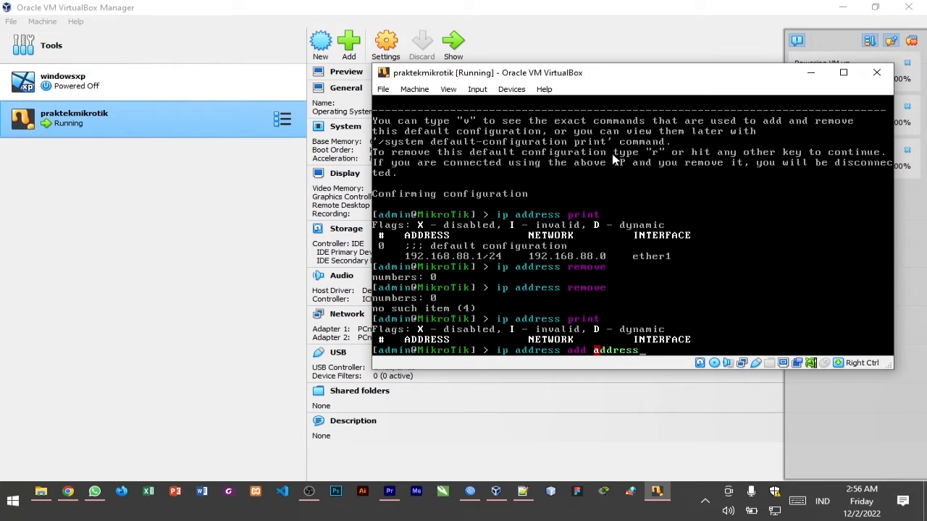
type("=192.168.5")
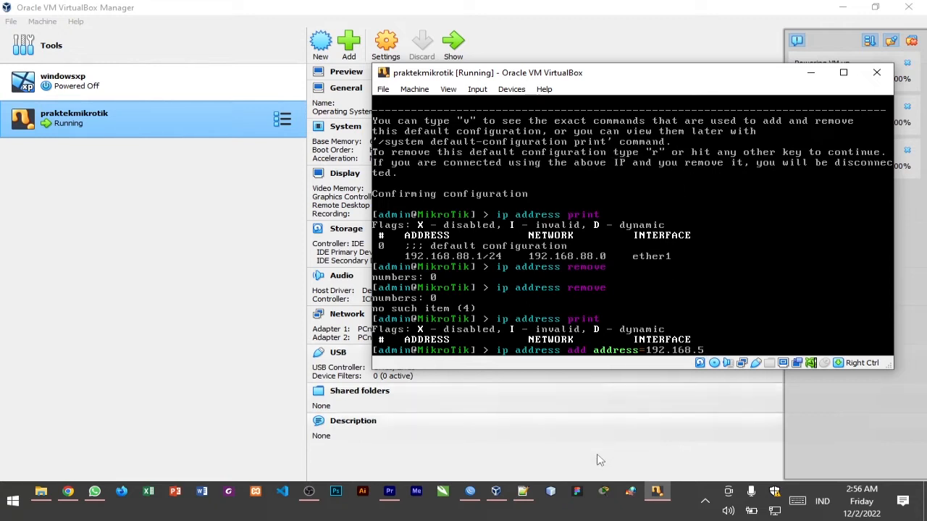
Examine the DHCP server notes in Notepad++ for the address-adding command, keeping the router console beside them
left_click(522, 491)
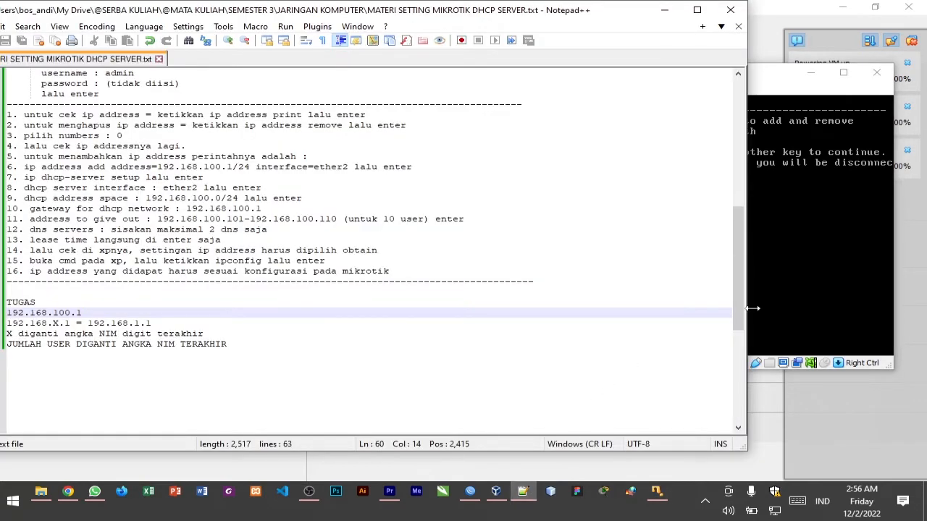
left_click(776, 107)
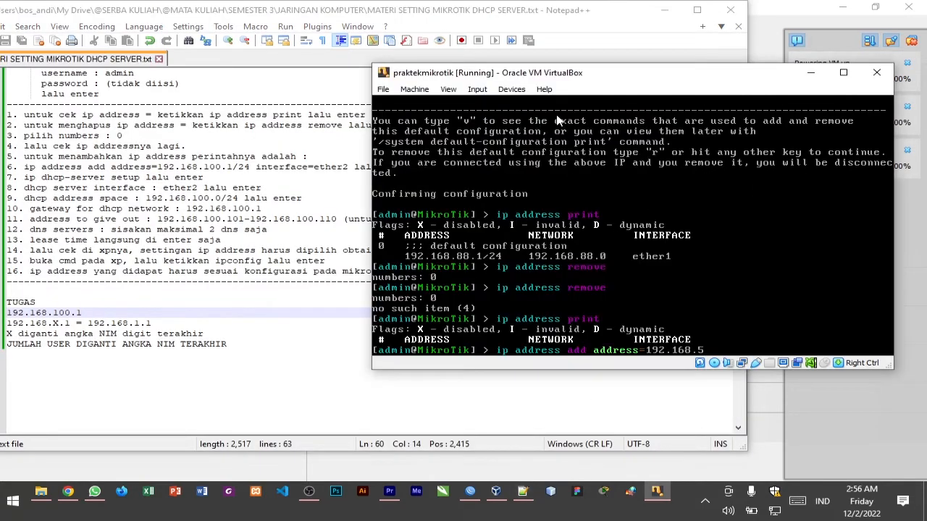
left_click_drag(600, 78, 668, 77)
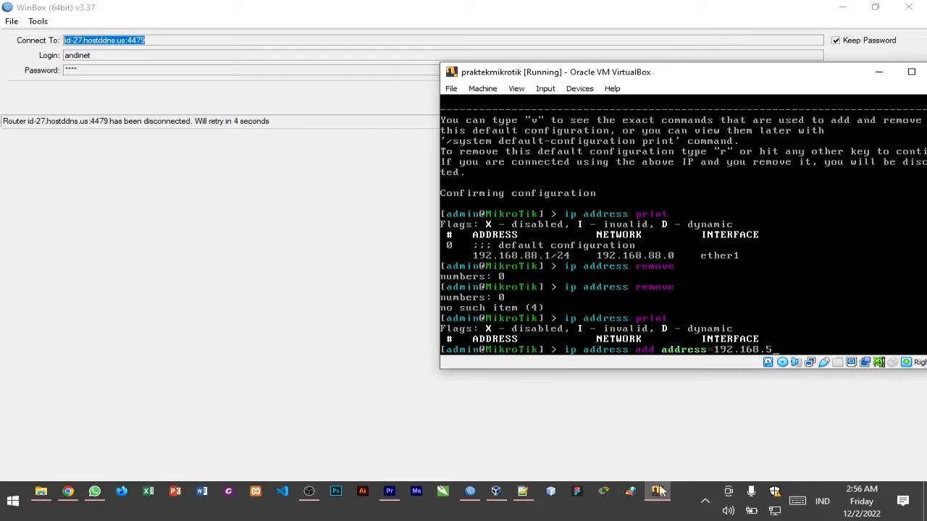
left_click(522, 491)
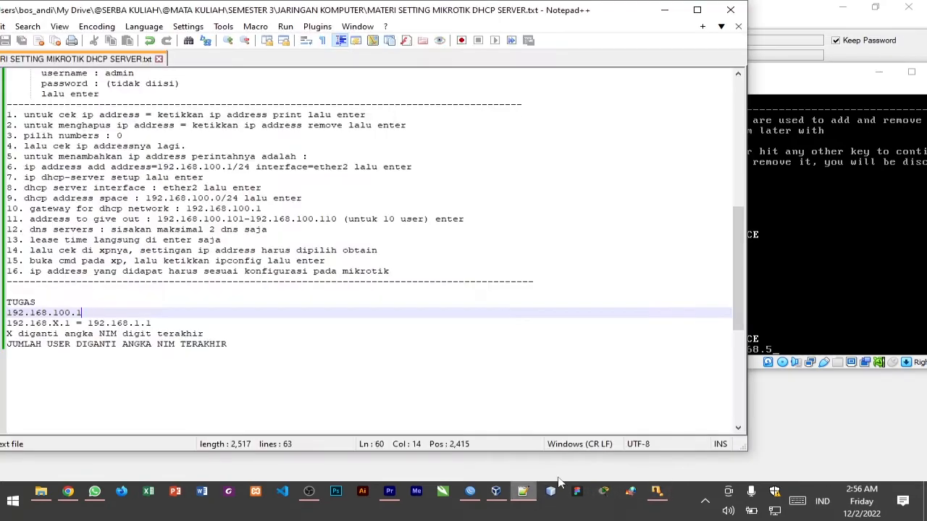
left_click(882, 322)
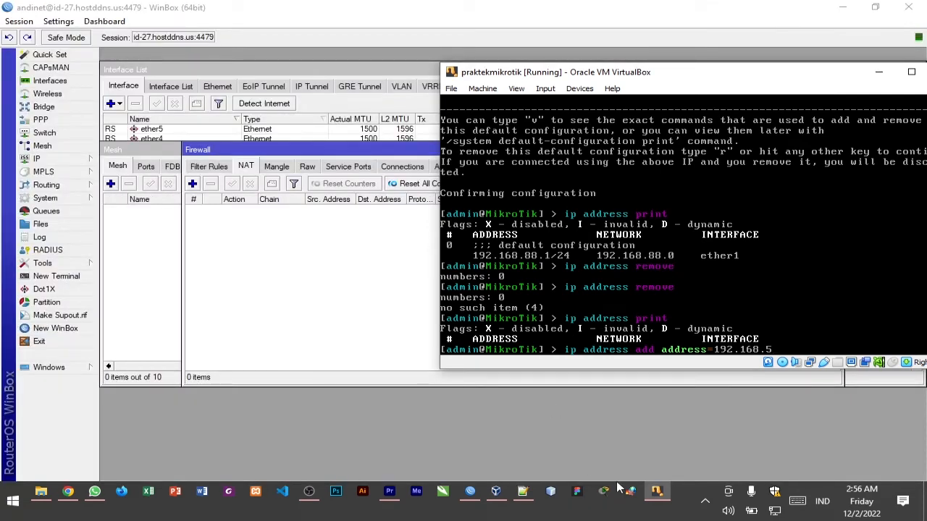
left_click(522, 492)
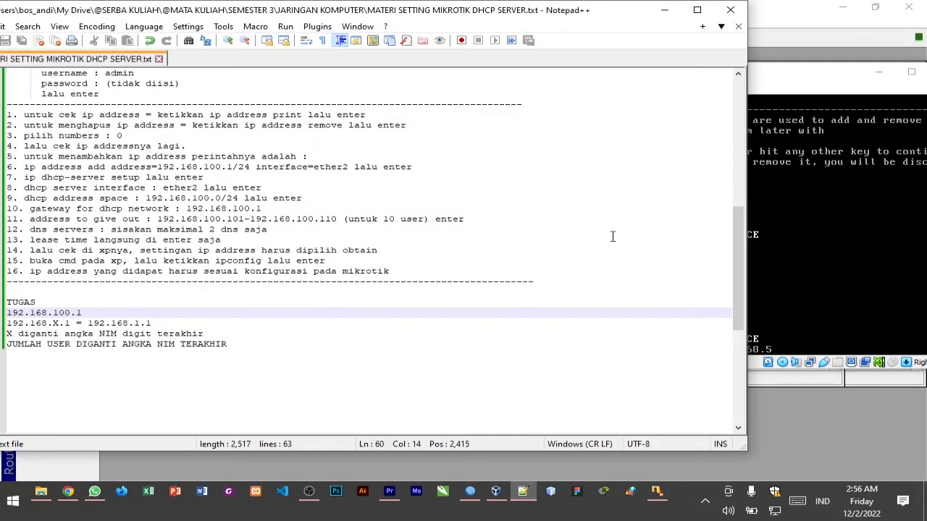
left_click(767, 84)
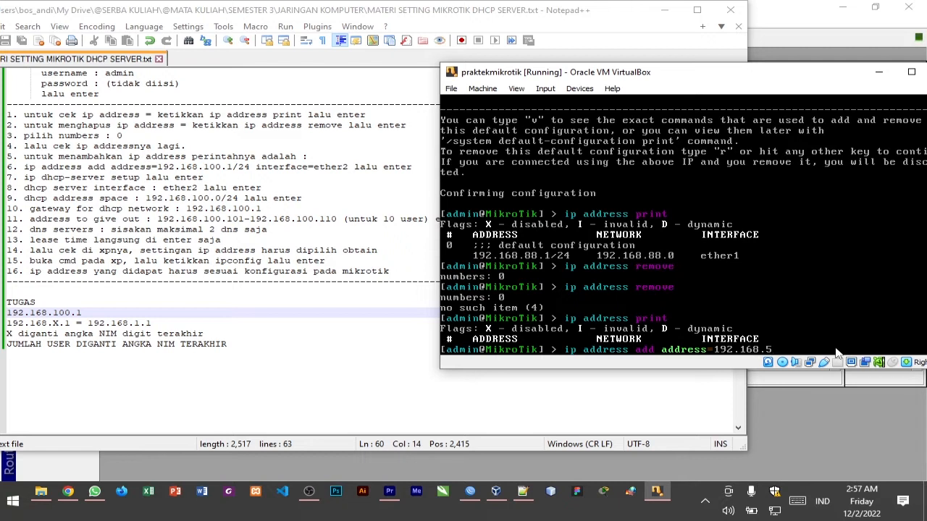
type("int")
key("BackSpace")
key("BackSpace")
key("BackSpace")
key("BackSpace")
type("/24")
type(" in")
type("te")
type("rfac")
type("e")
type("=ether")
type("2")
key("BackSpace")
key("BackSpace")
key("BackSpace")
key("BackSpace")
key("BackSpace")
key("BackSpace")
key("BackSpace")
key("BackSpace")
key("BackSpace")
key("BackSpace")
key("BackSpace")
key("BackSpace")
key("BackSpace")
key("BackSpace")
key("BackSpace")
key("BackSpace")
key("BackSpace")
key("BackSpace")
key("BackSpace")
Complete and run the command ip address add address=192.168.5.1/24 interface=ether2
type(".")
type("1/24 interface=ether")
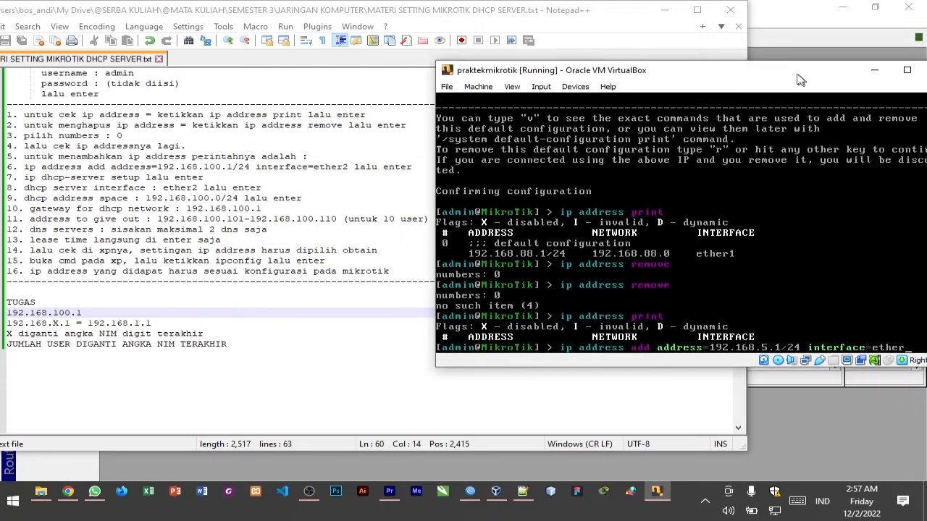
left_click_drag(805, 81, 749, 60)
type("2")
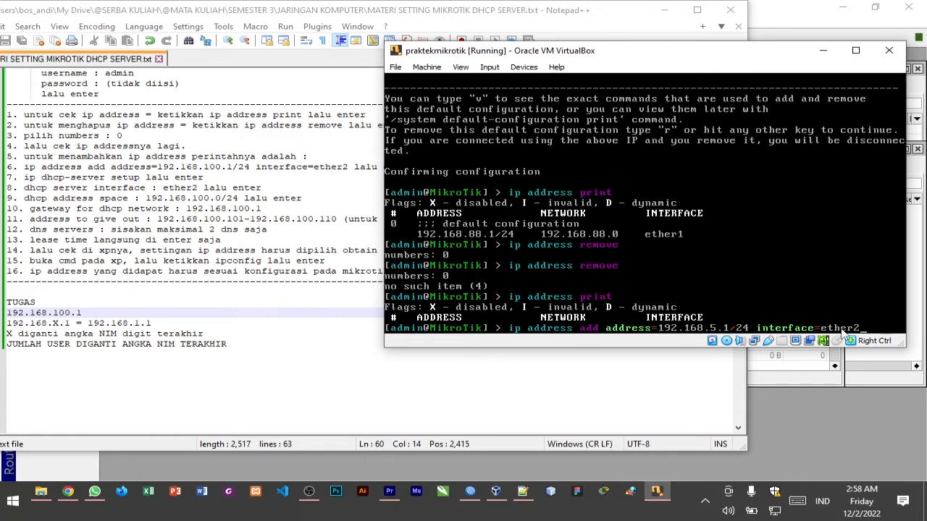
key("Return")
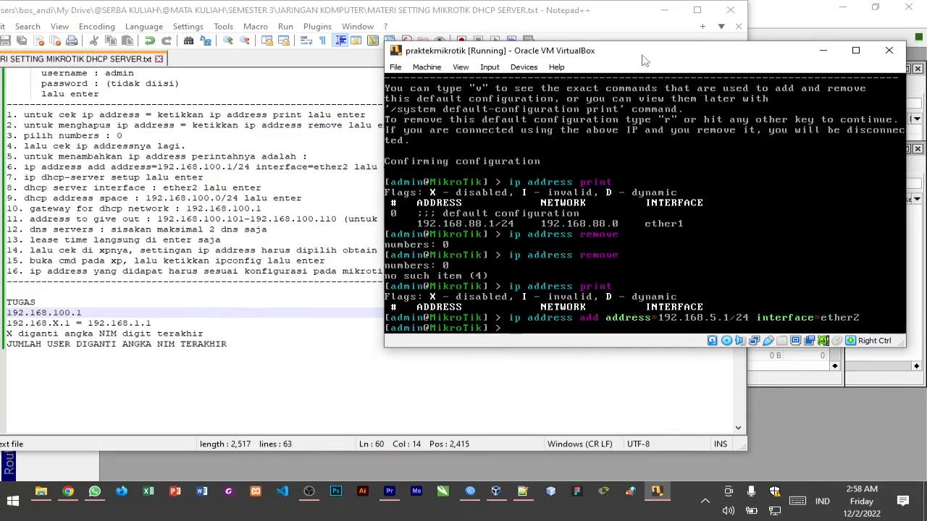
left_click_drag(643, 60, 658, 55)
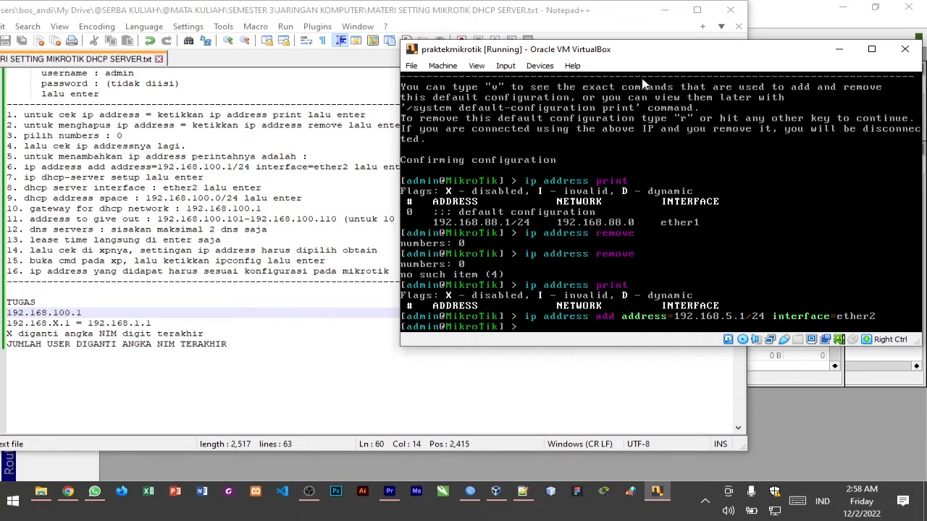
type("dhcp")
key("BackSpace")
key("BackSpace")
key("BackSpace")
key("BackSpace")
Run ip dhcp-server setup and choose ether2 as the DHCP server interface
type("ip dhc")
type("p-server setup")
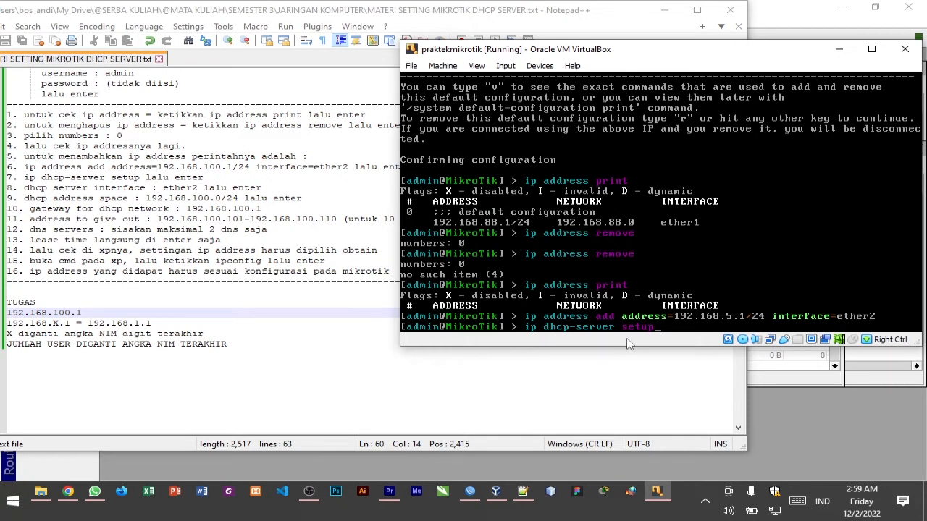
key("Return")
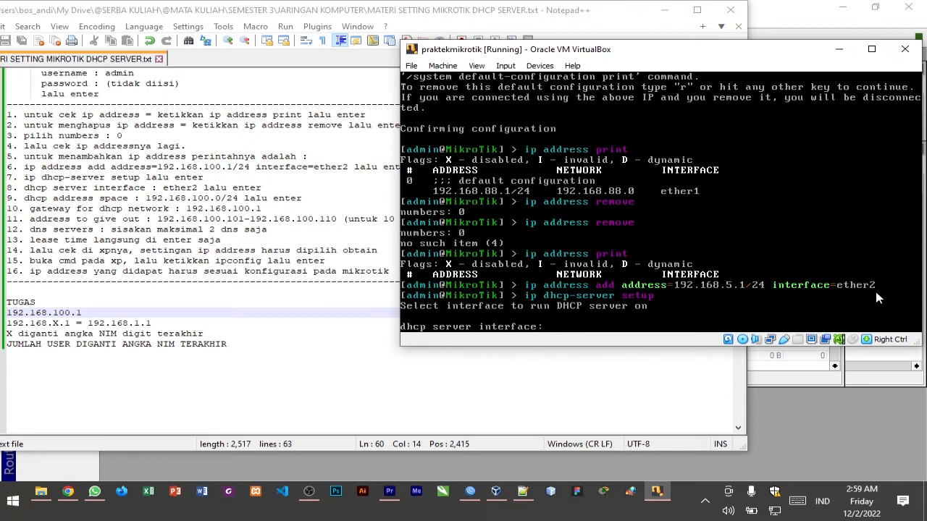
type("ether2")
key("Return")
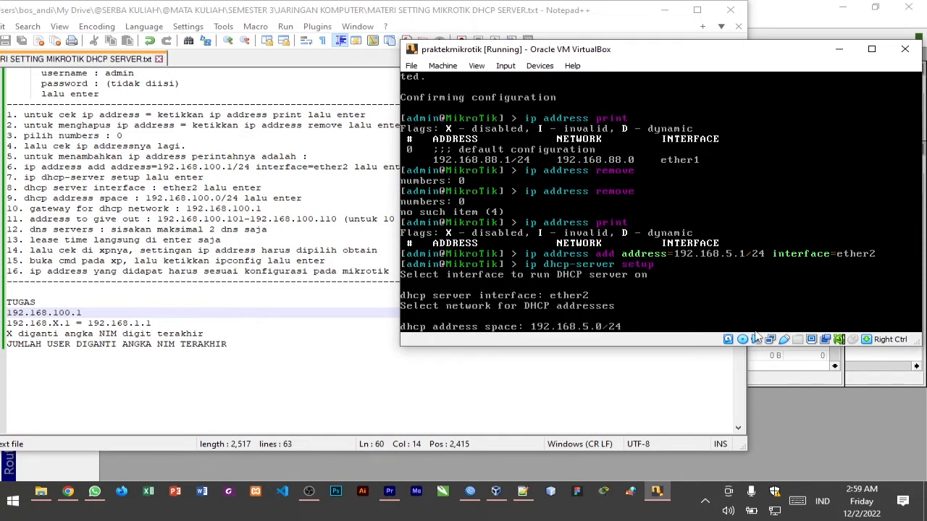
Accept DHCP address space 192.168.5.0/24 with gateway 192.168.5.1, and set the addresses to give out to 192.168.5.2-192.168.5.6
key("Return")
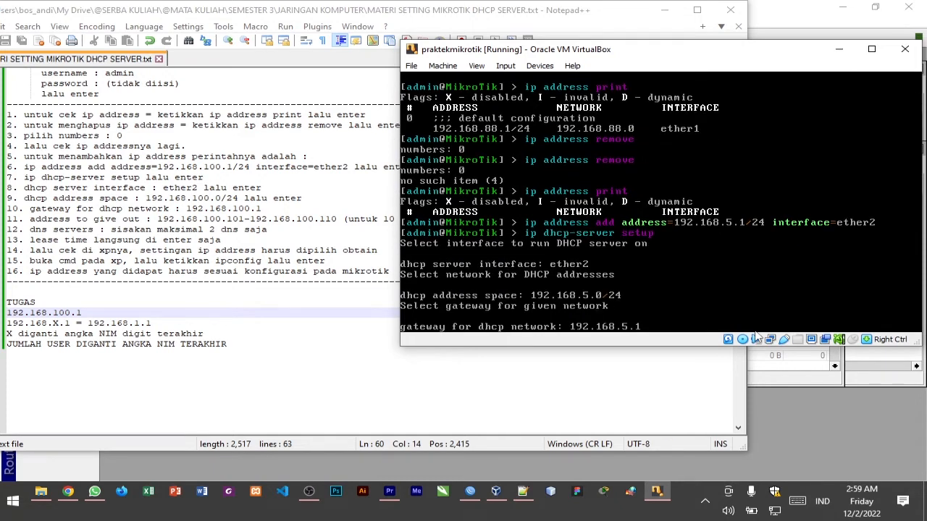
key("Return")
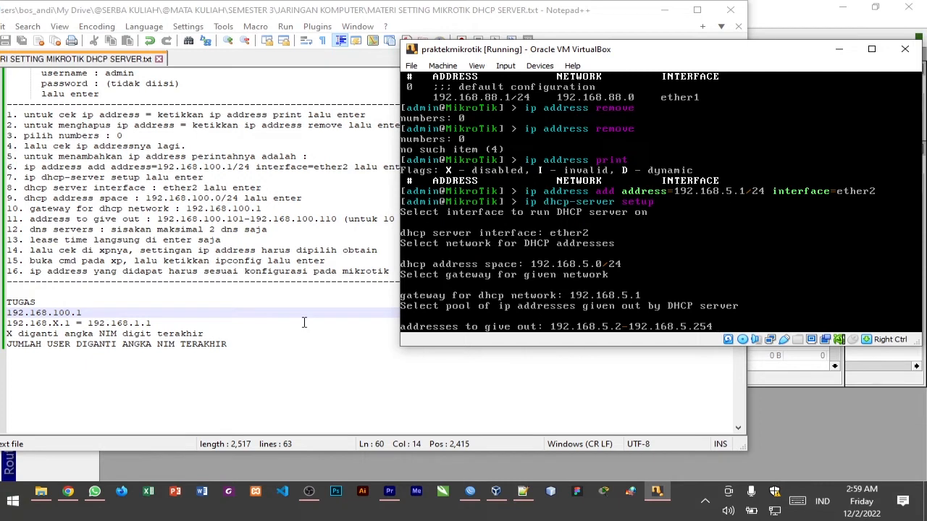
key("BackSpace")
key("Return")
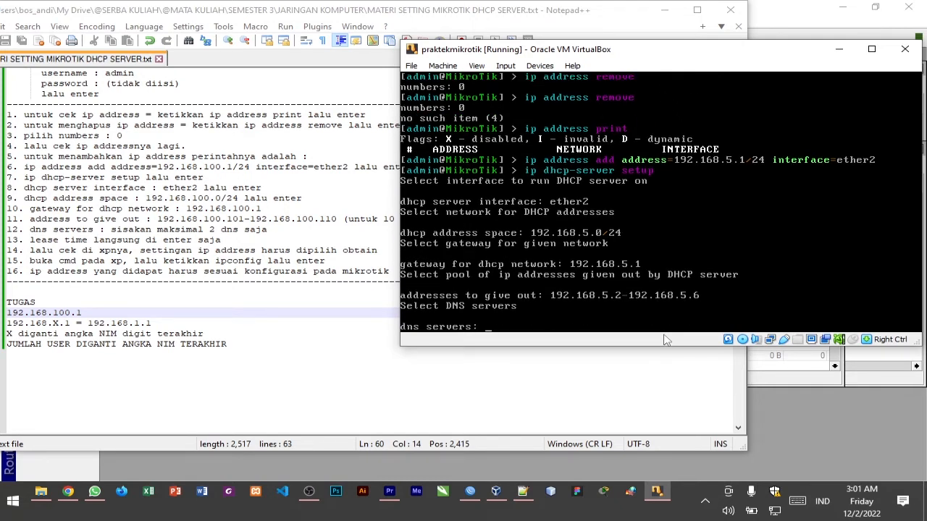
Set the DNS servers to 8.8.8.8,8.8.4.4 and accept the 10m lease time to finish the DHCP setup
type("8.8.8")
type(".8")
type(",8")
type("8")
type("8")
type(".")
type("4.4")
key("Return")
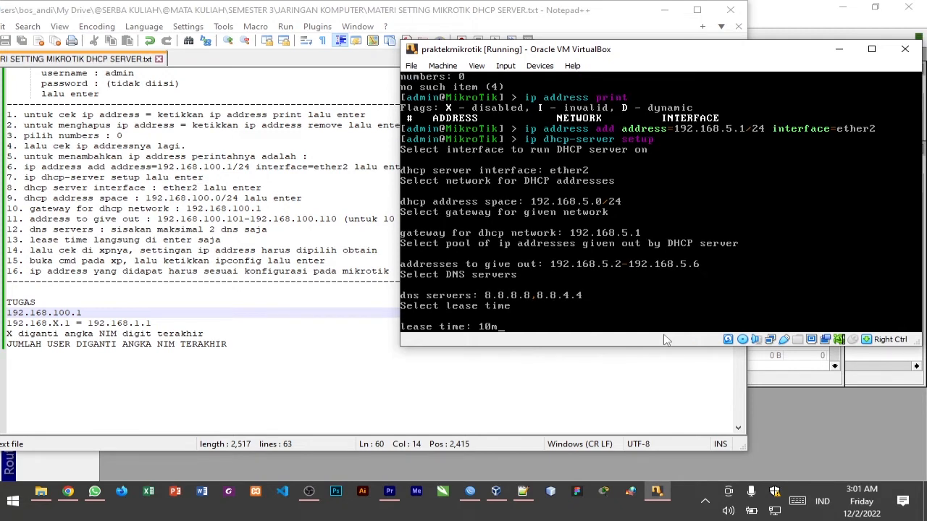
key("Return")
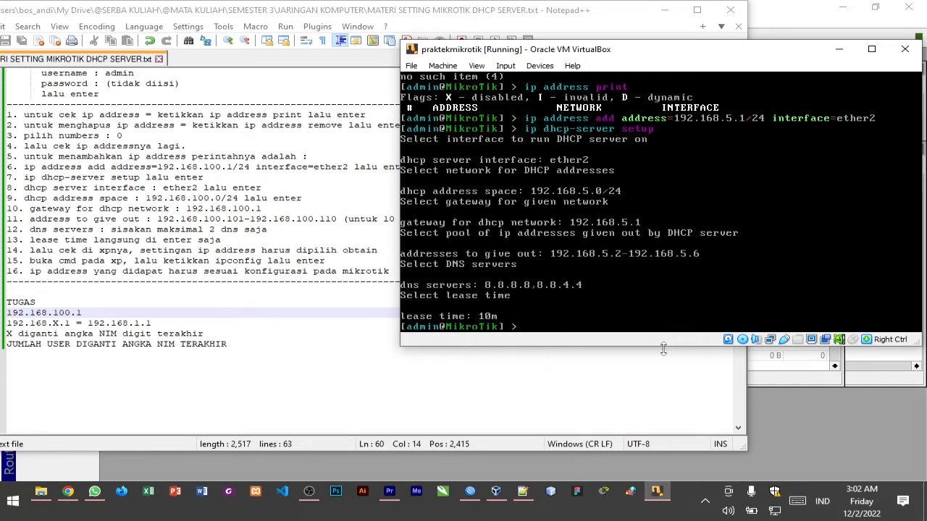
Start the windowsxp virtual machine and dismiss the mouse integration and antivirus notifications
left_click(495, 493)
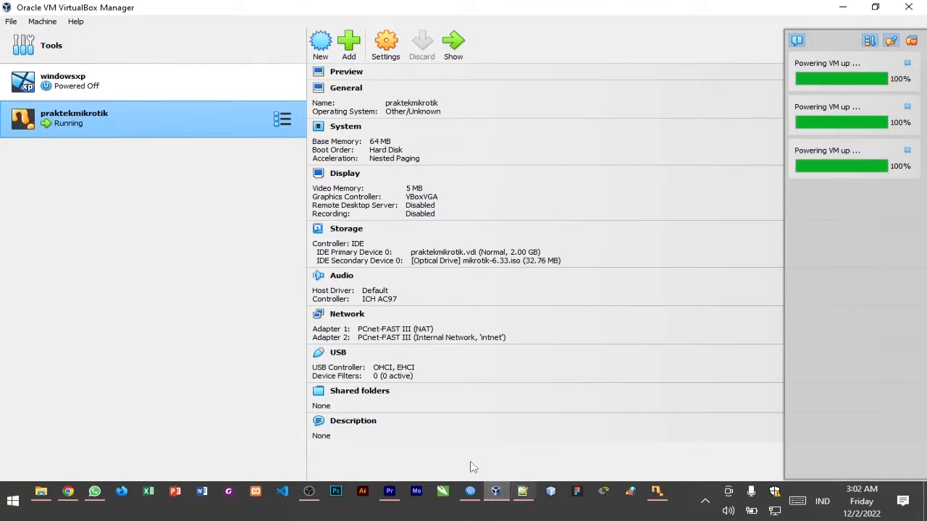
left_click(125, 91)
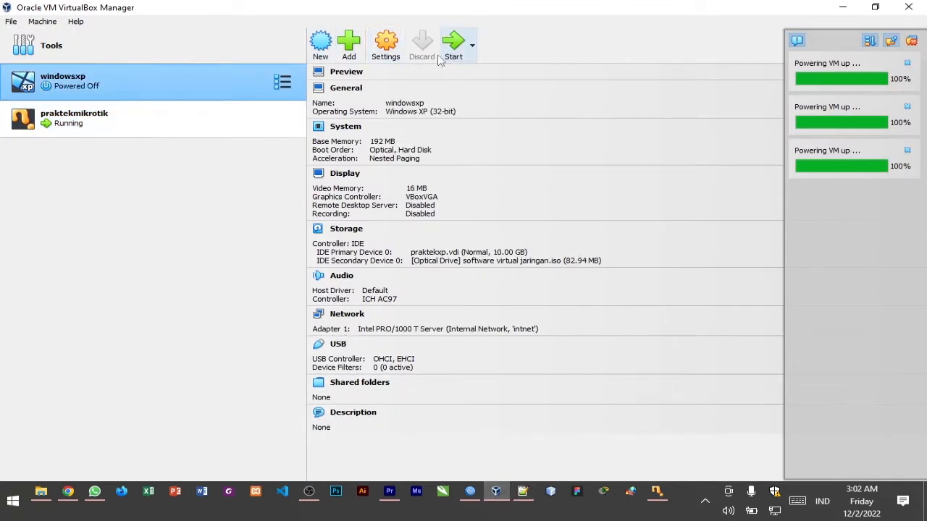
left_click(120, 114)
left_click(129, 88)
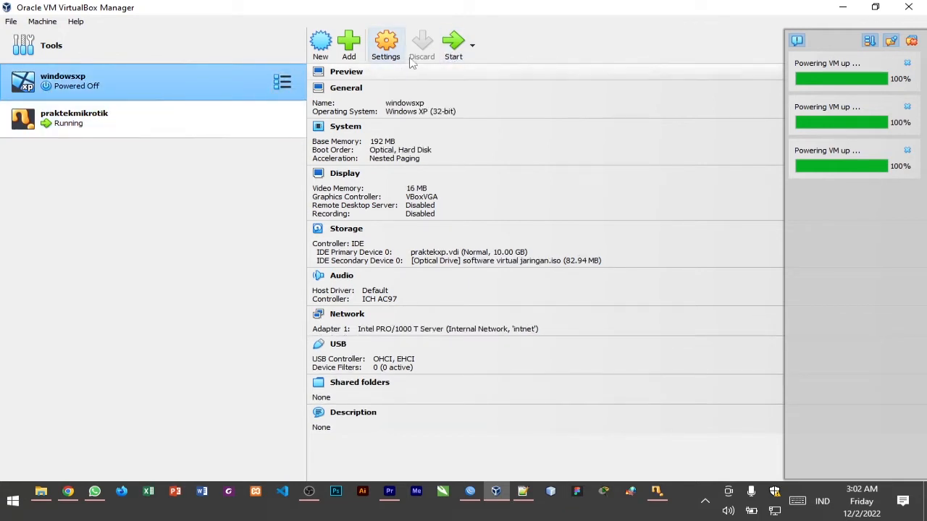
left_click(453, 44)
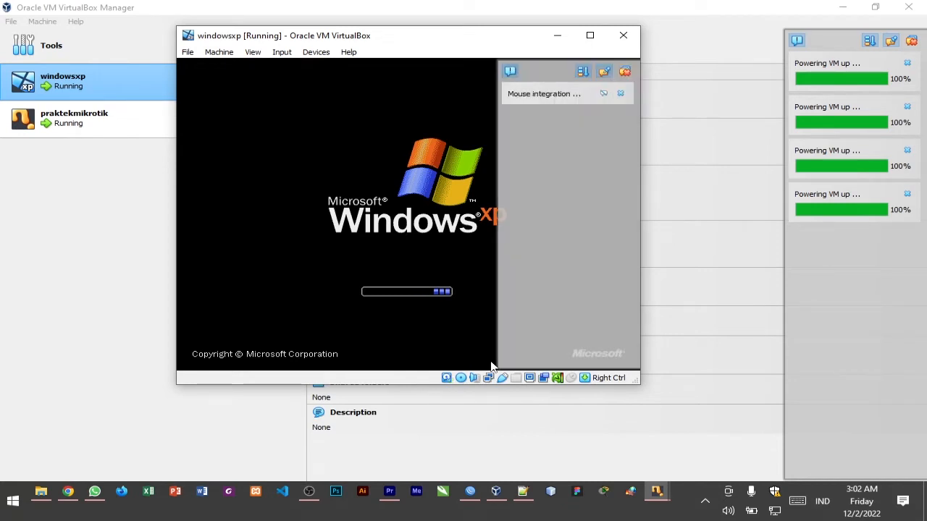
left_click(624, 71)
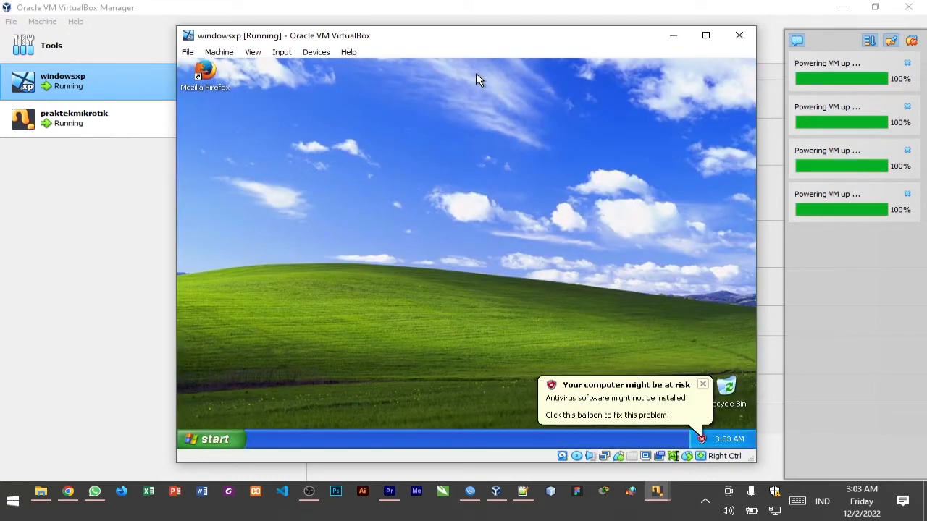
left_click(702, 385)
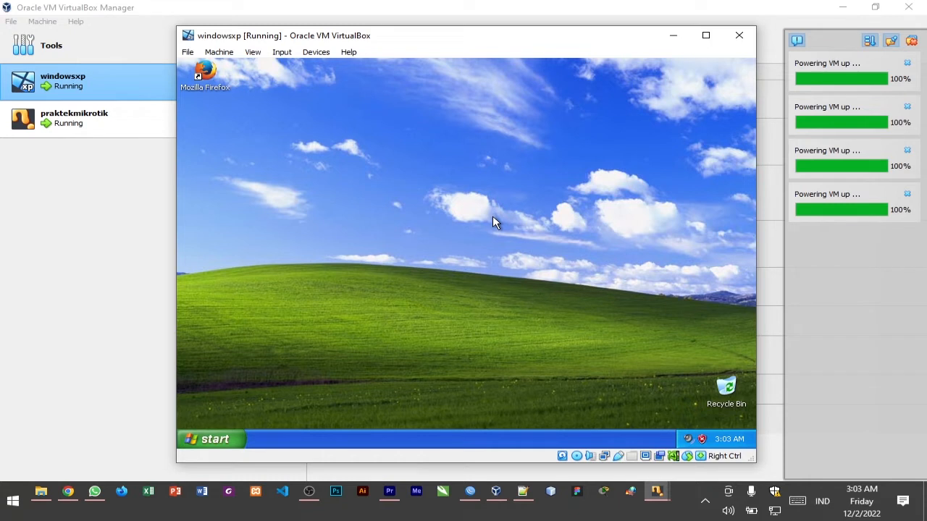
right_click(417, 179)
left_click(433, 197)
right_click(352, 118)
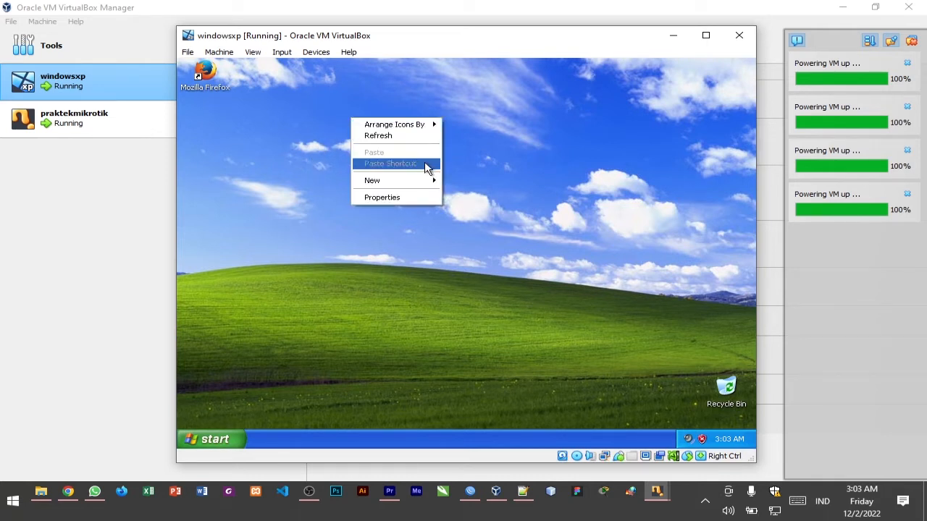
left_click(408, 136)
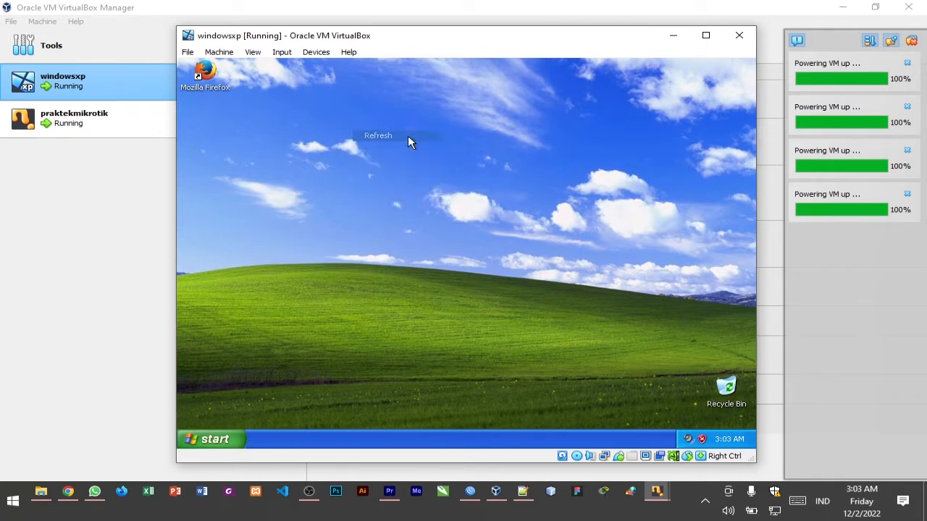
right_click(471, 174)
left_click(478, 154)
Open Command Prompt in the Windows XP machine and run ipconfig to check its IP configuration
left_click(241, 444)
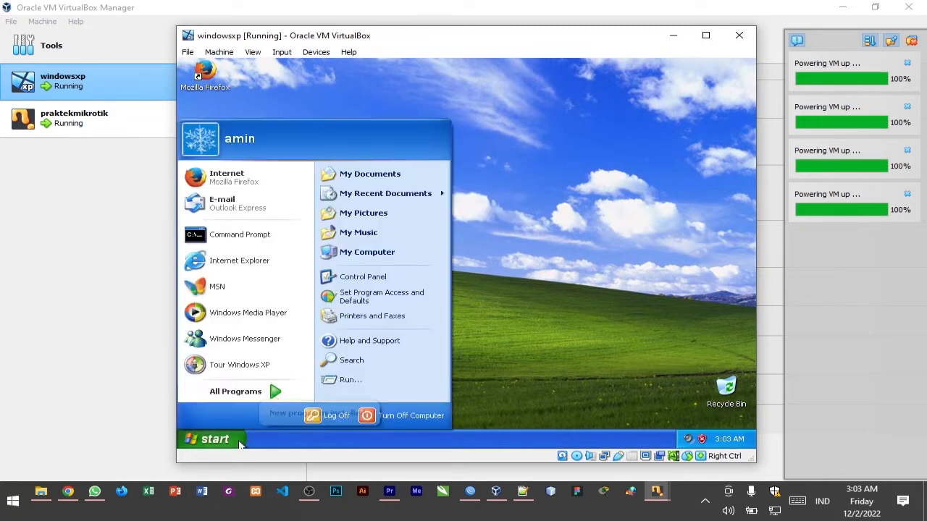
left_click(253, 238)
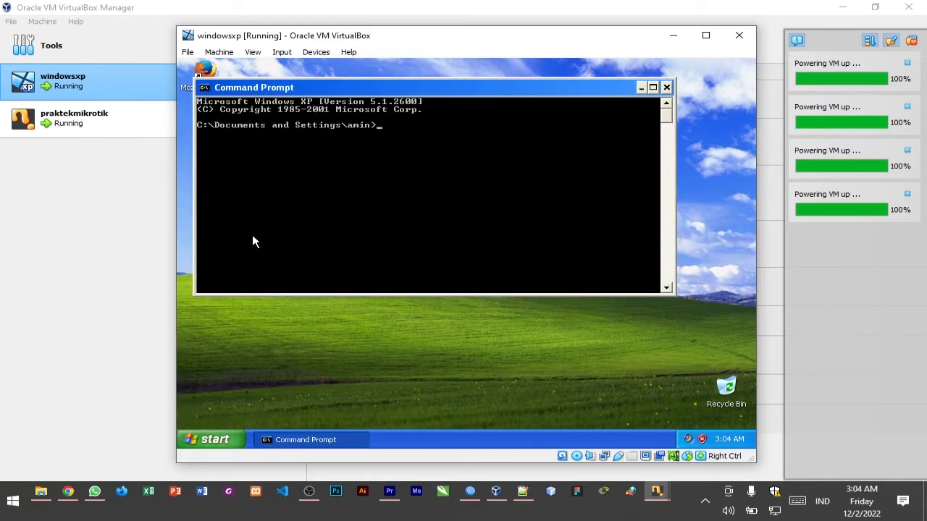
type("ipconfig")
key("Return")
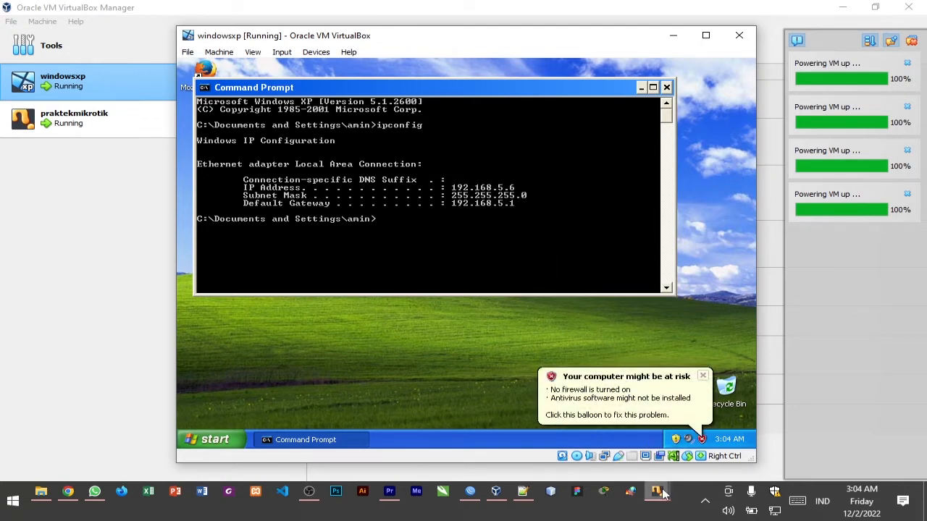
Bring up the praktekmikrotik machine to compare its DHCP settings with the client's address, then minimize it
mouse_move(663, 492)
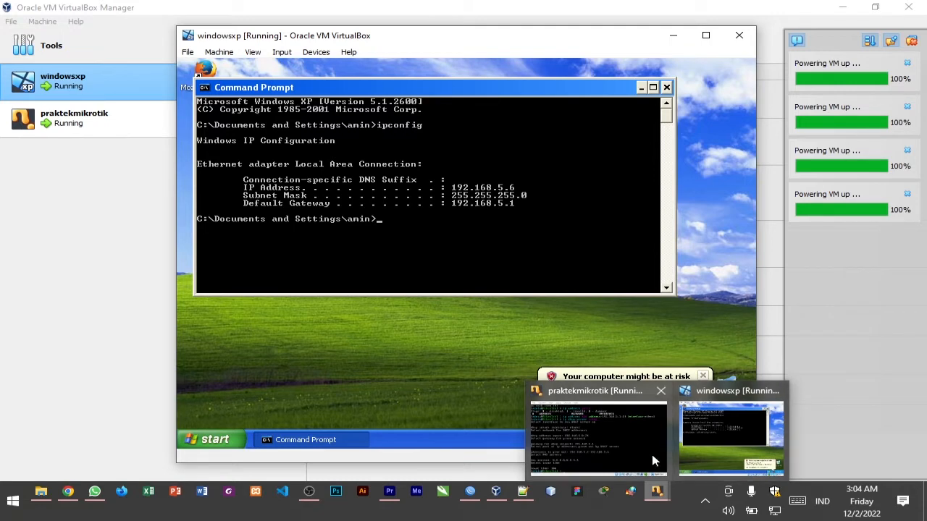
left_click(655, 461)
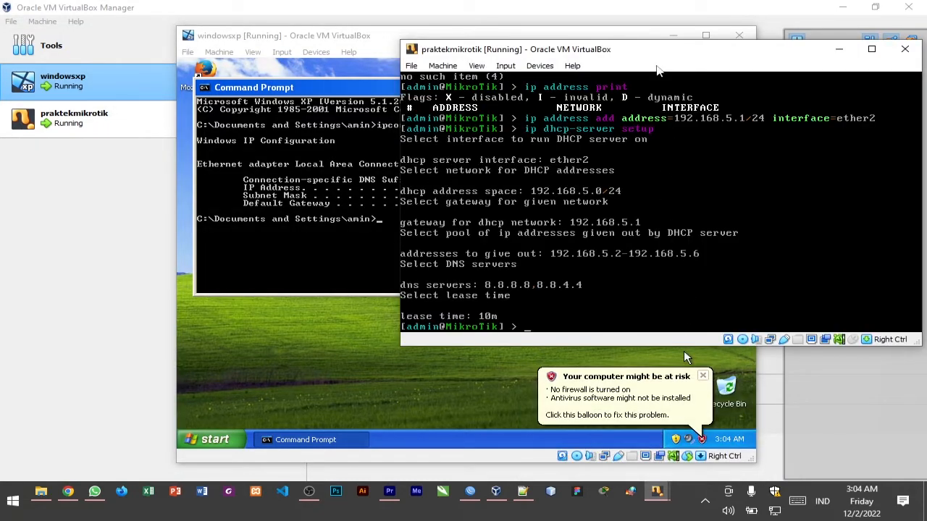
left_click_drag(647, 55, 805, 31)
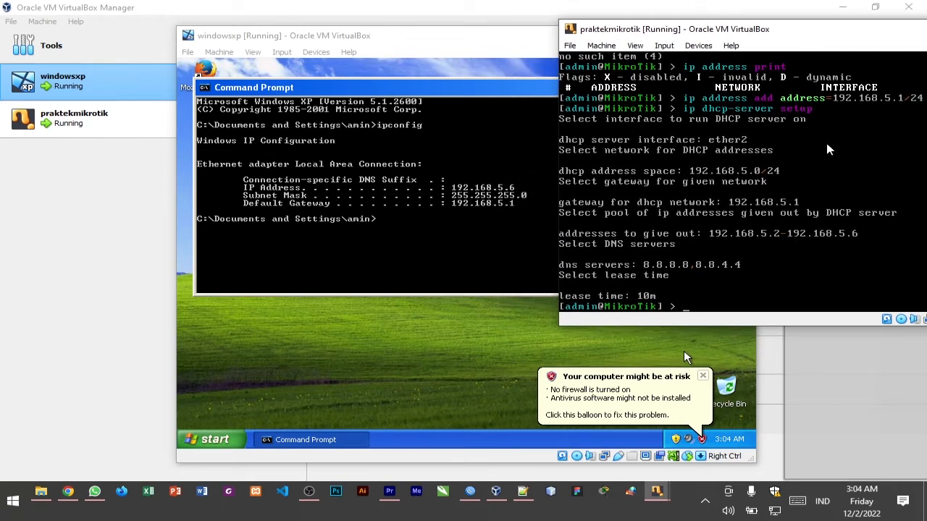
left_click_drag(832, 35, 504, 65)
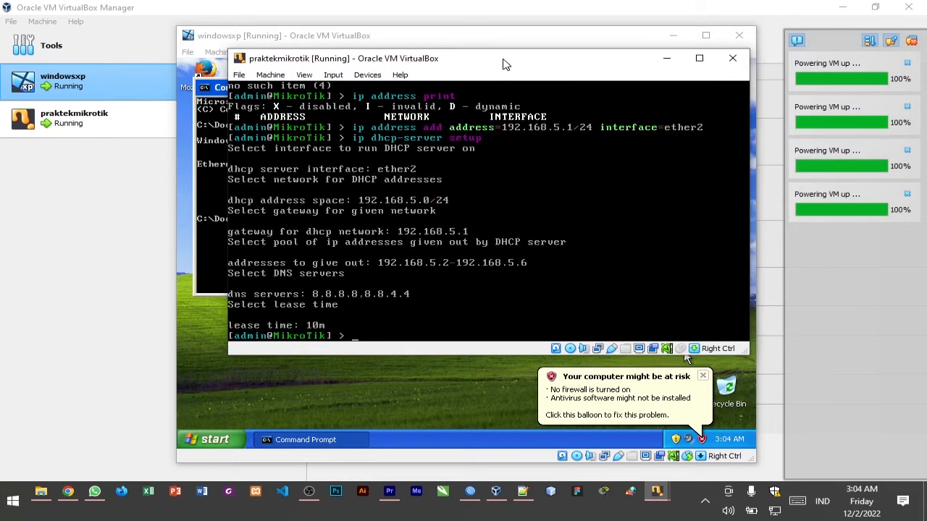
left_click(667, 62)
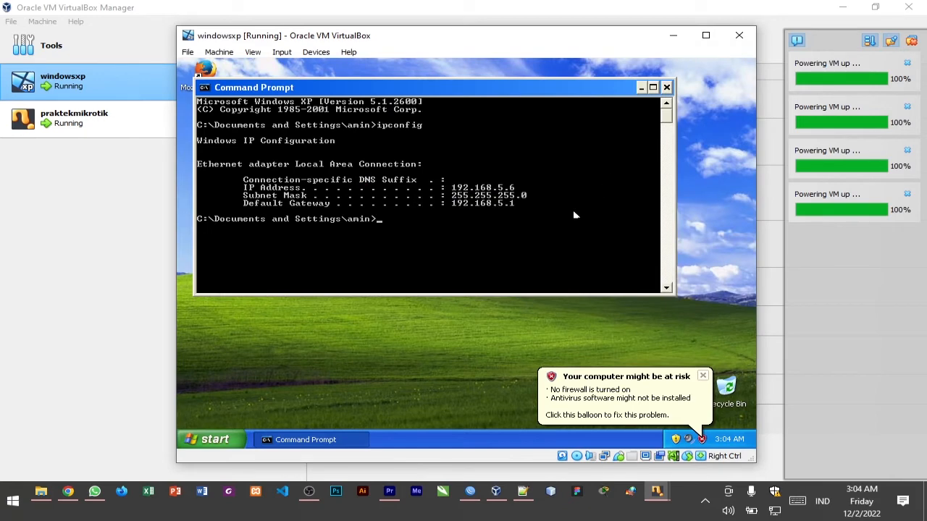
Dismiss the security notification, maximize the windowsxp machine and its Command Prompt, and reposition the Command Prompt on the desktop
left_click(703, 377)
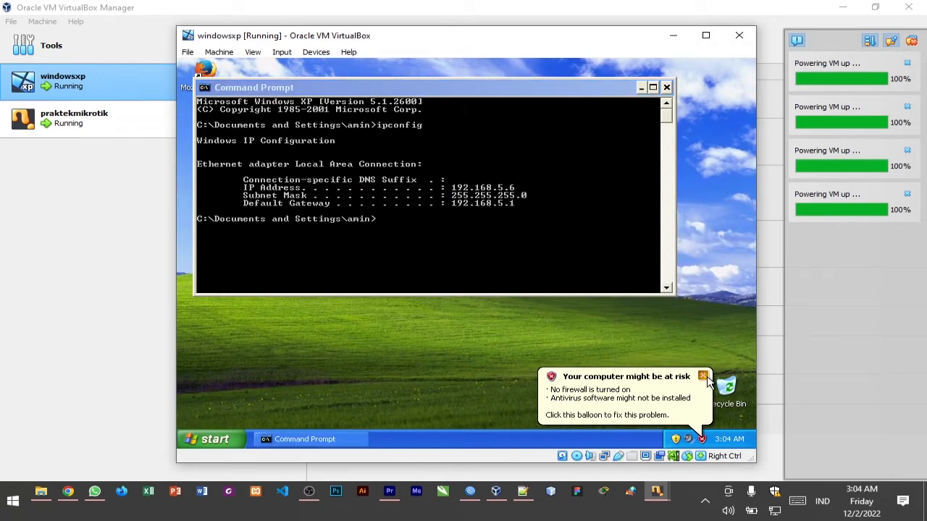
left_click(705, 35)
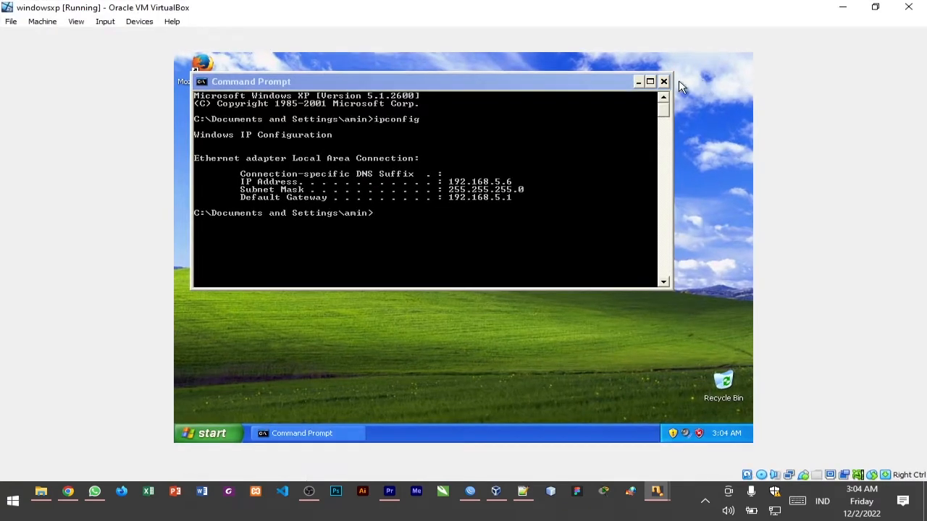
left_click(650, 83)
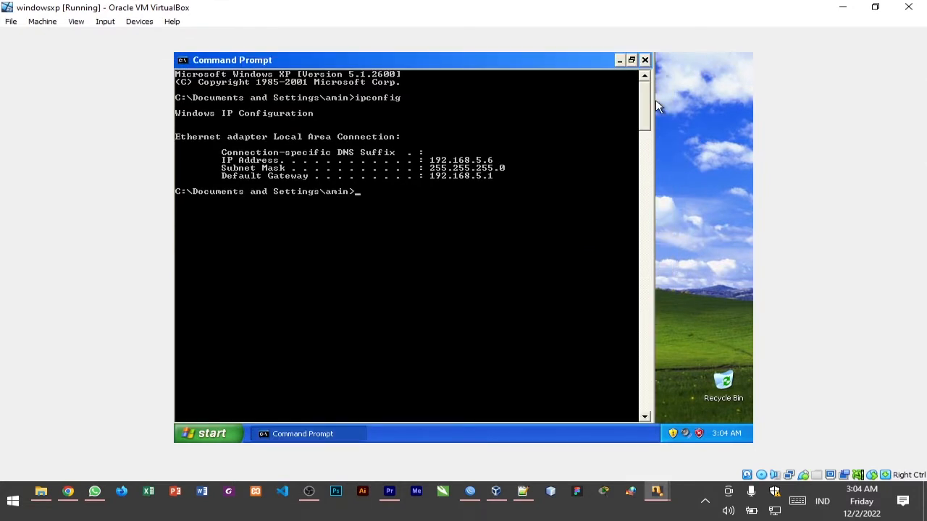
mouse_move(647, 128)
left_mouse_down()
mouse_move(648, 179)
mouse_move(648, 116)
left_mouse_up()
left_click_drag(602, 63, 657, 67)
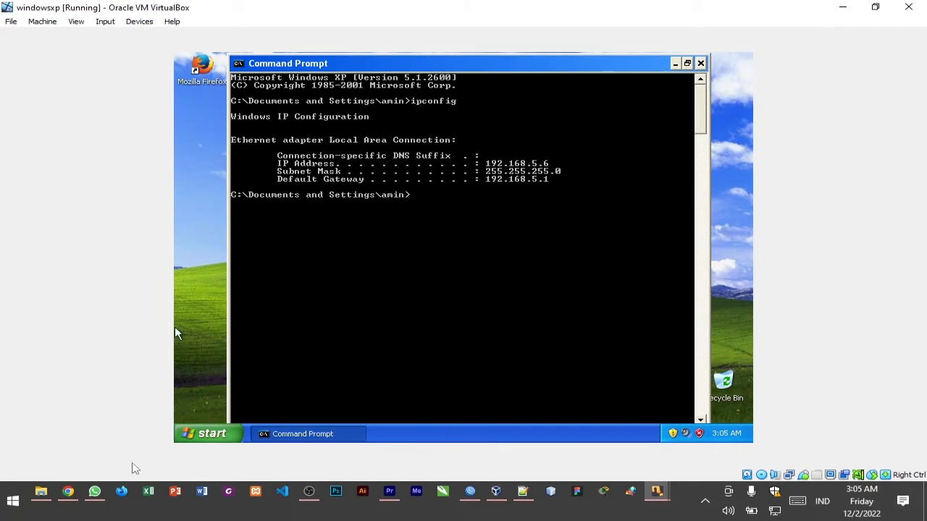
Open Snipping Tool on the host and capture the screen showing the ipconfig output in the windowsxp machine
left_click(12, 501)
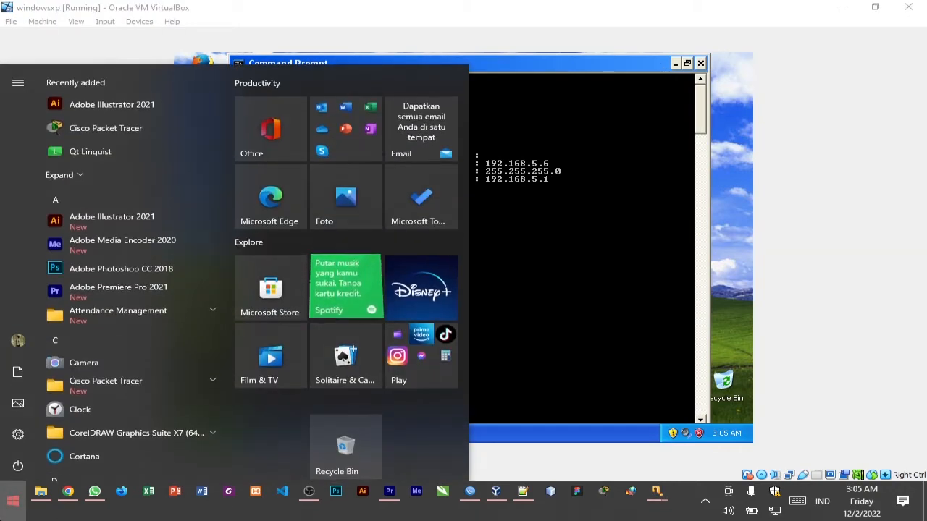
type("sni")
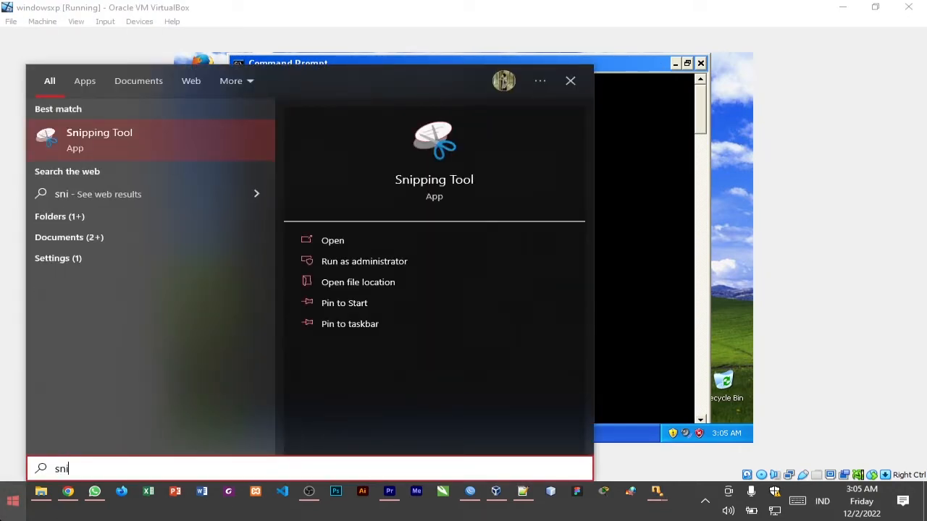
key("Return")
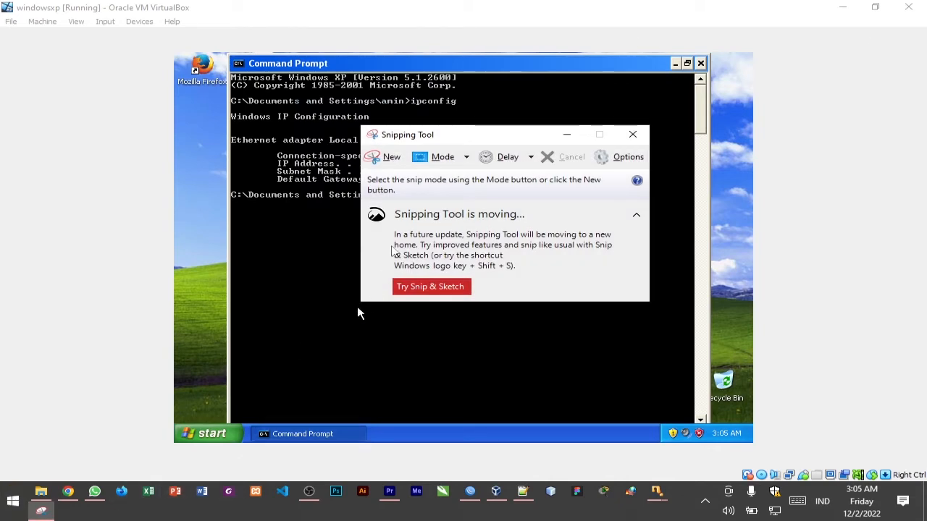
left_click(387, 157)
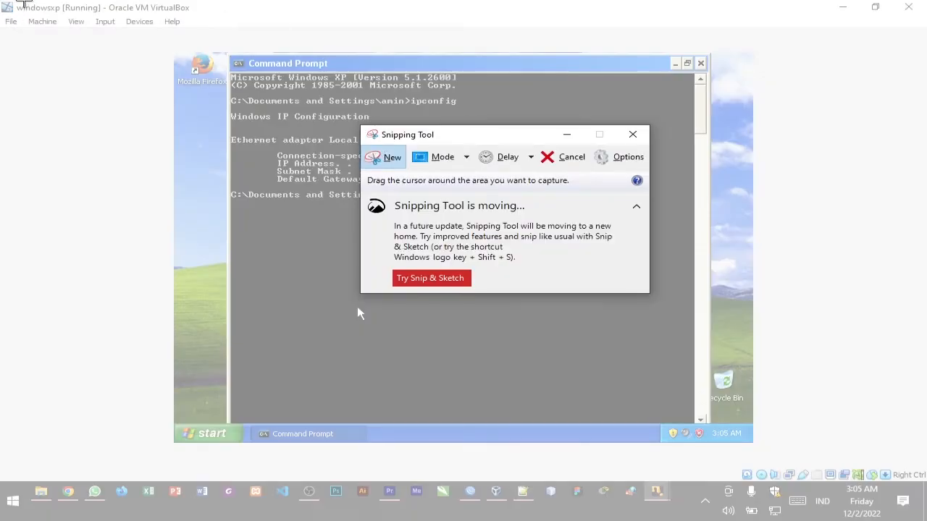
left_click_drag(4, 3, 749, 340)
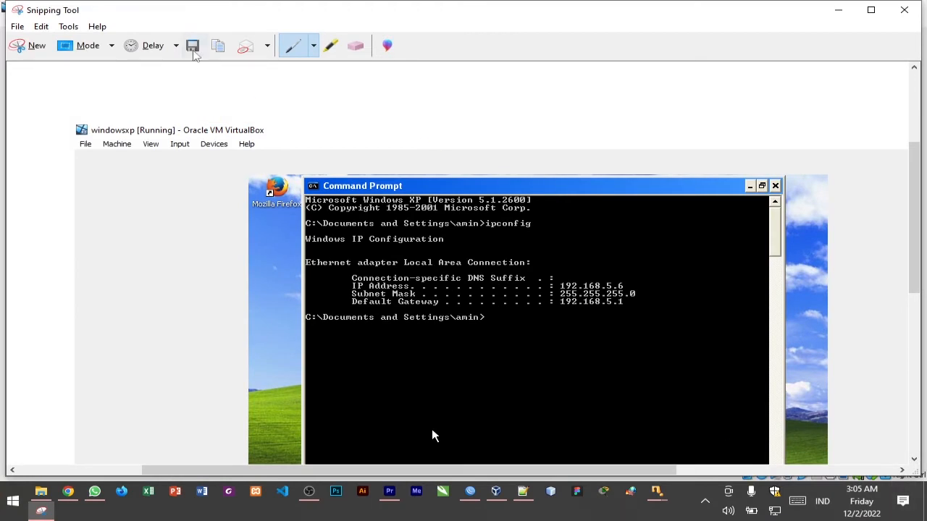
Save the snip as the PNG file "tugas jarkom" in the Snip pictures folder and close Snipping Tool
left_click(193, 46)
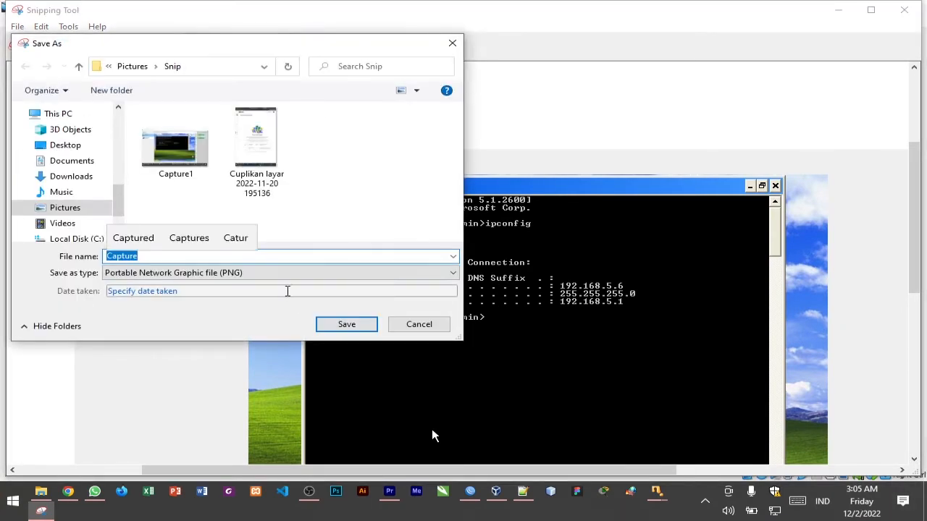
type("tuga")
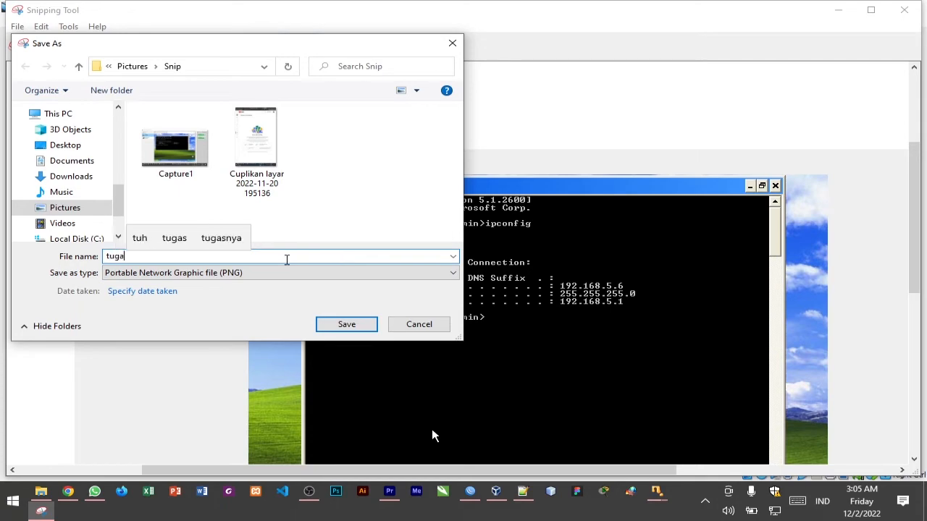
type("s jarkom")
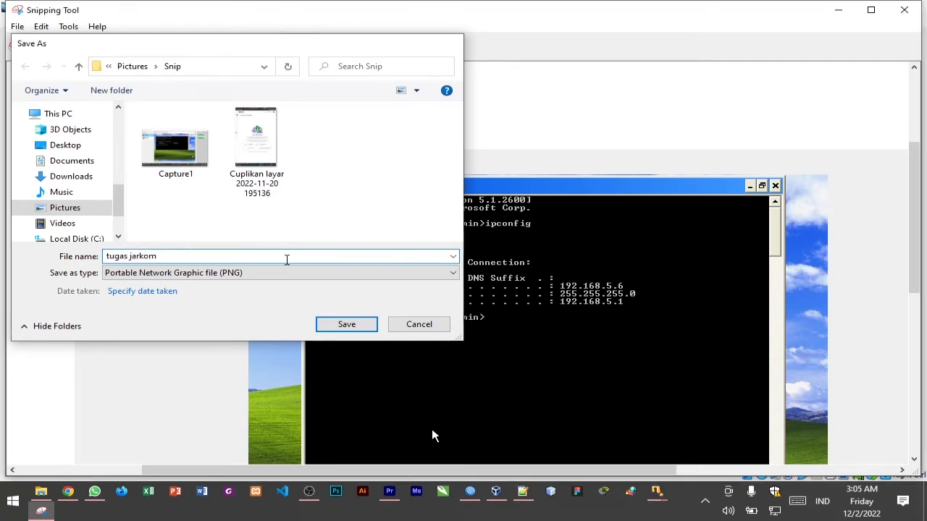
key("Return")
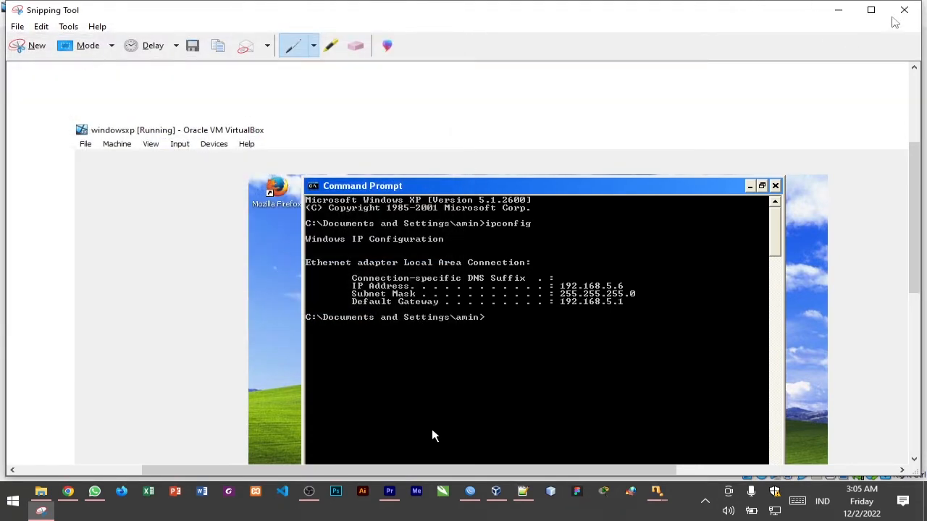
left_click(903, 10)
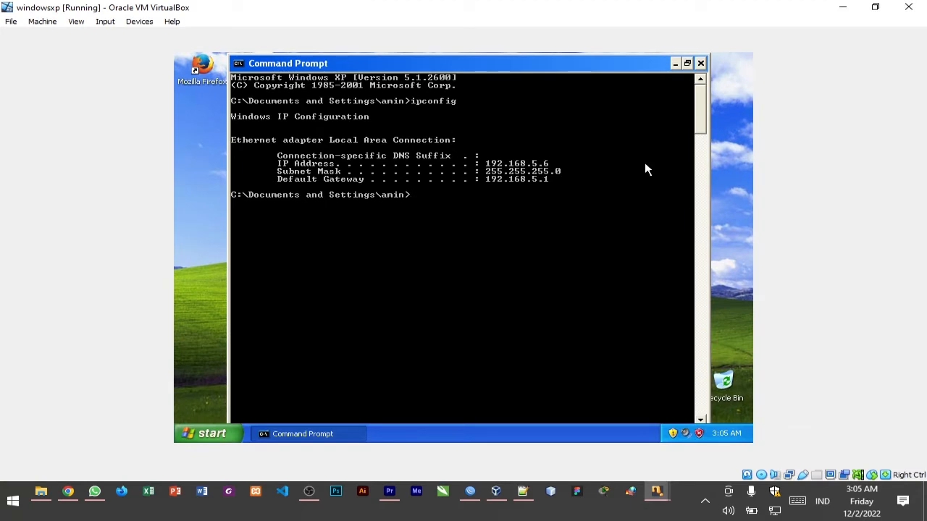
Close and reopen Command Prompt in Windows XP, run ipconfig again to check the client's address, and minimize the window
left_click(700, 64)
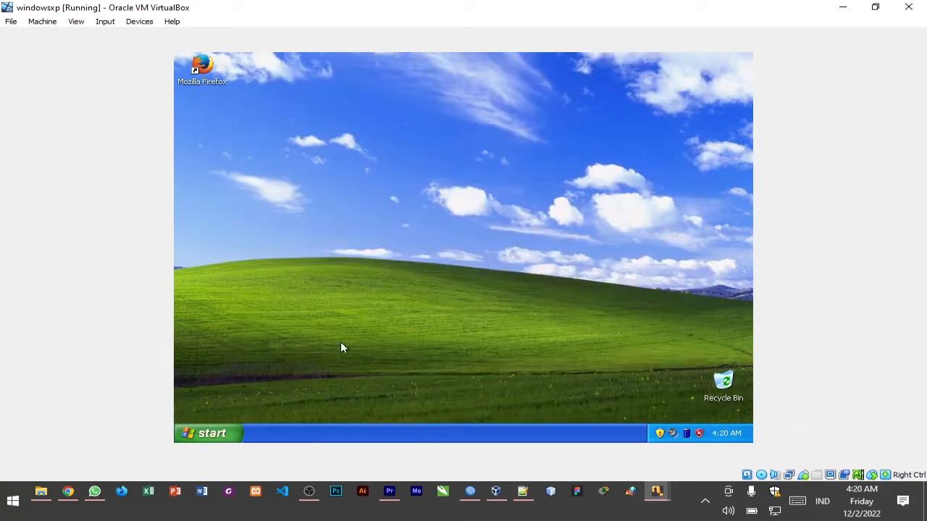
left_click(217, 433)
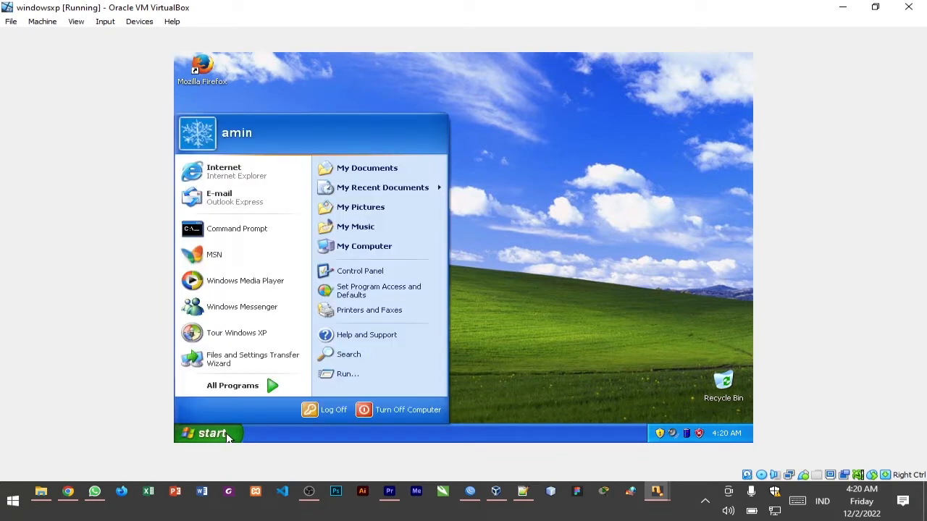
left_click(248, 225)
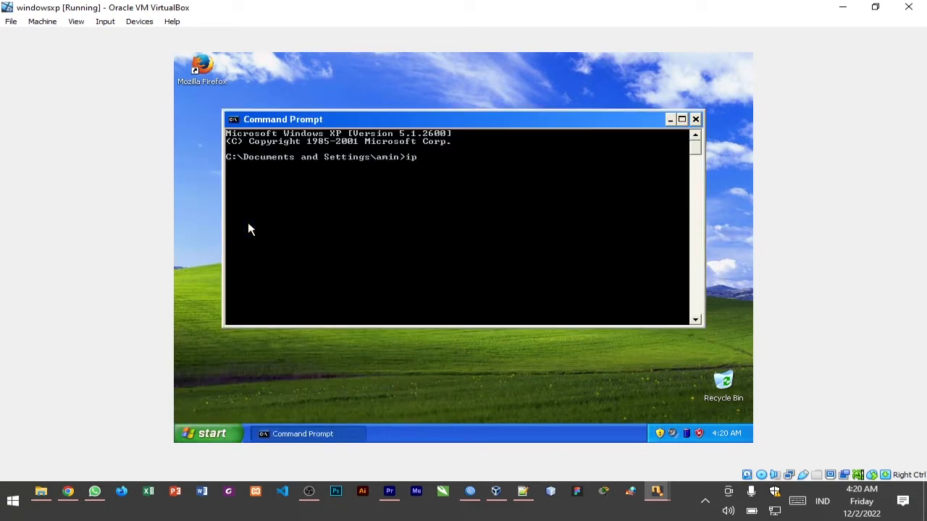
key("Return")
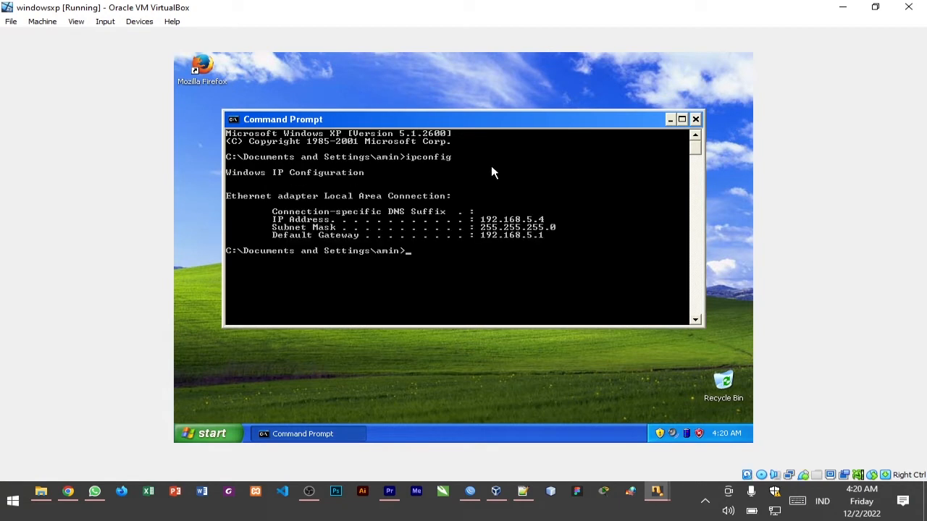
left_click_drag(506, 118, 512, 96)
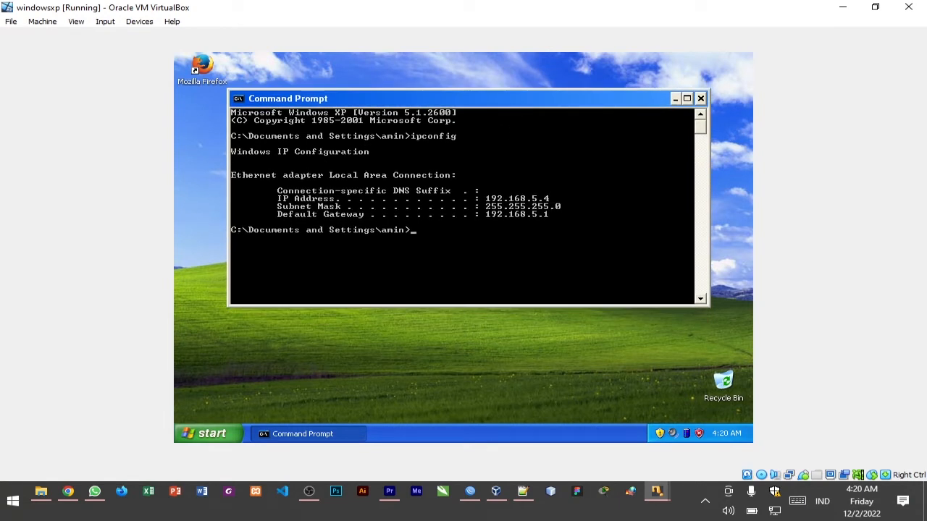
left_click(674, 98)
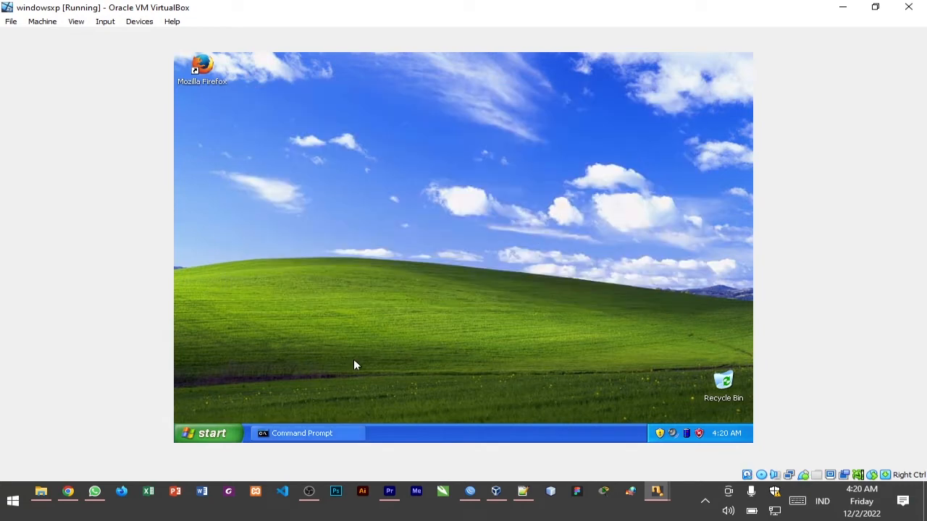
Open the Local Area Connection properties from Network Connections in the Windows XP Control Panel
left_click(218, 432)
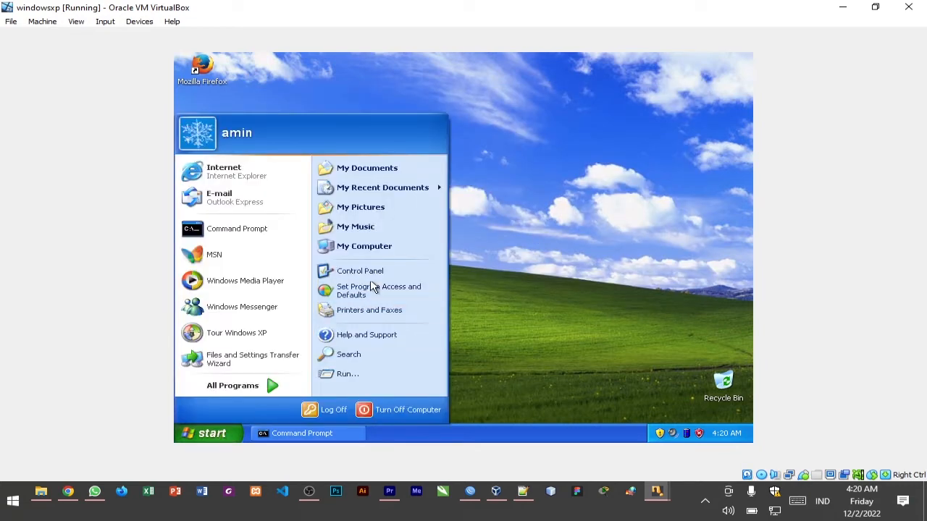
left_click(376, 272)
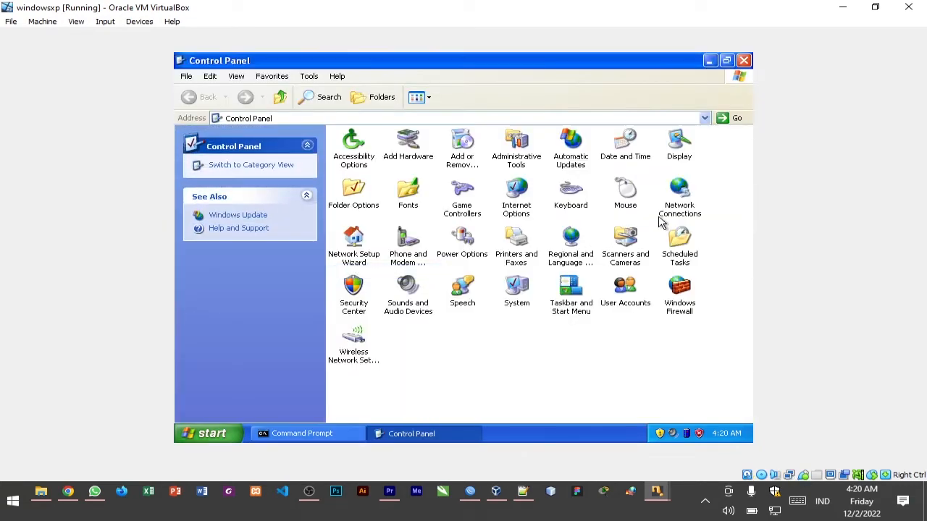
left_click(680, 210)
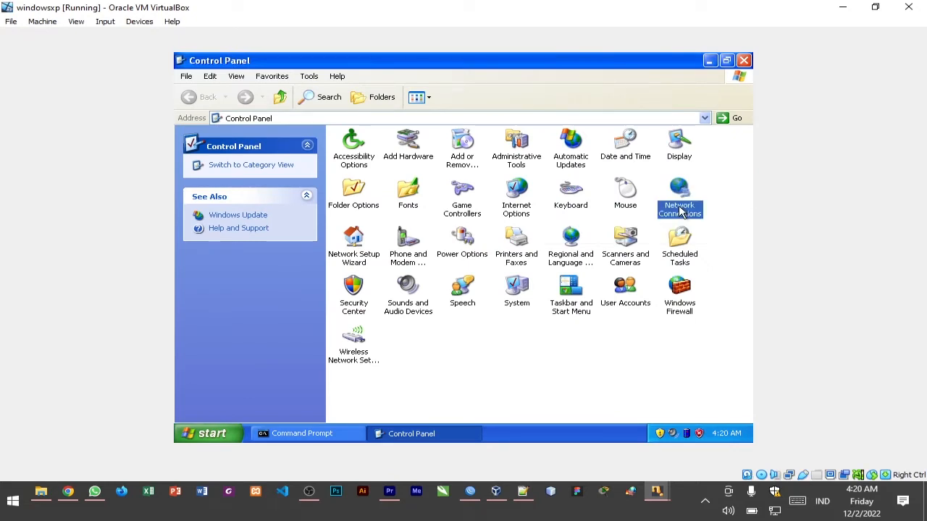
double_click(680, 210)
left_click(409, 179)
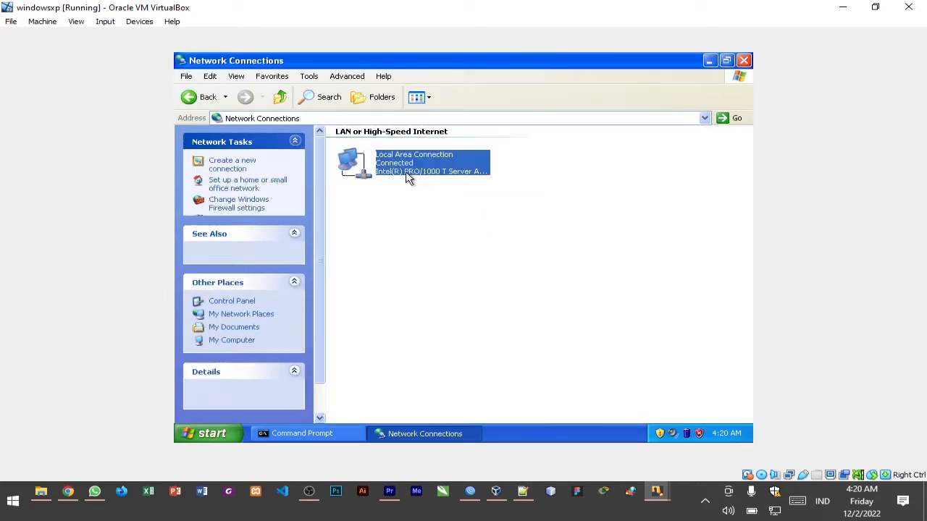
right_click(407, 178)
left_click(461, 267)
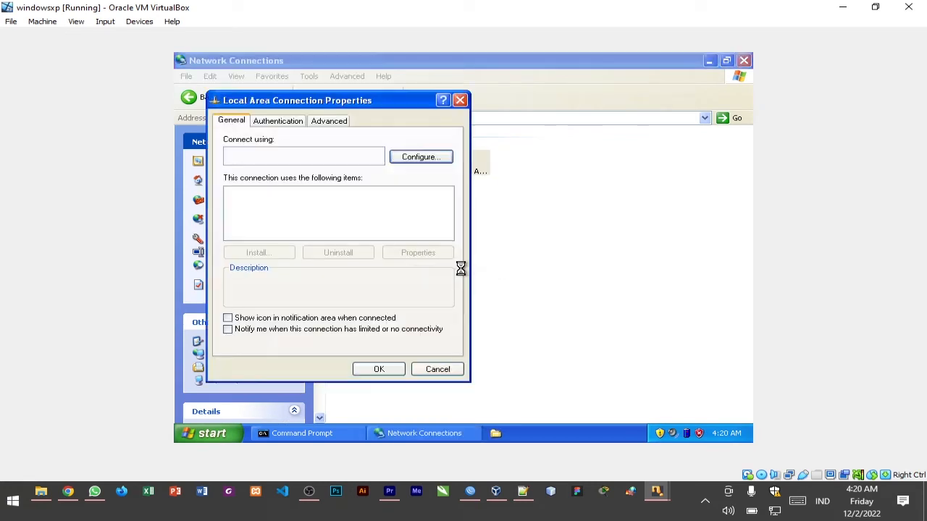
Check that Internet Protocol (TCP/IP) obtains its IP and DNS addresses automatically, and close both properties dialogs
left_click(293, 229)
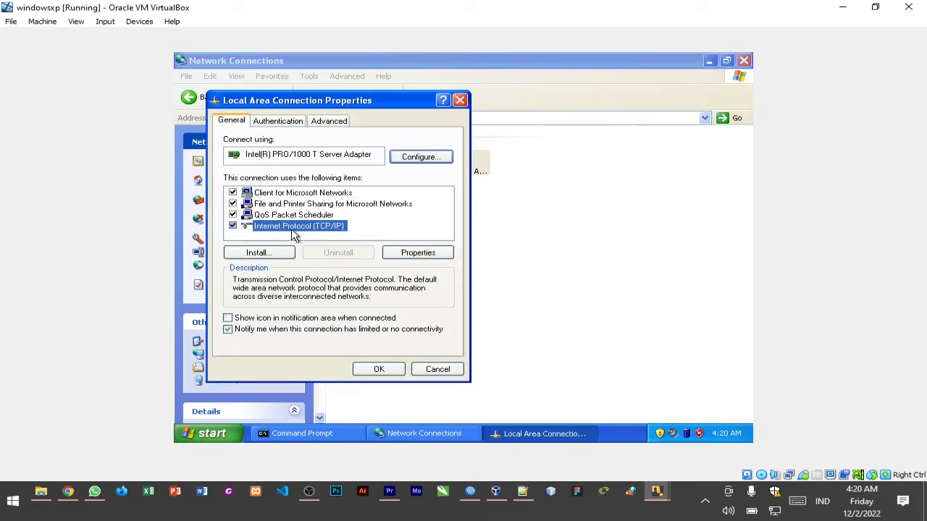
double_click(293, 229)
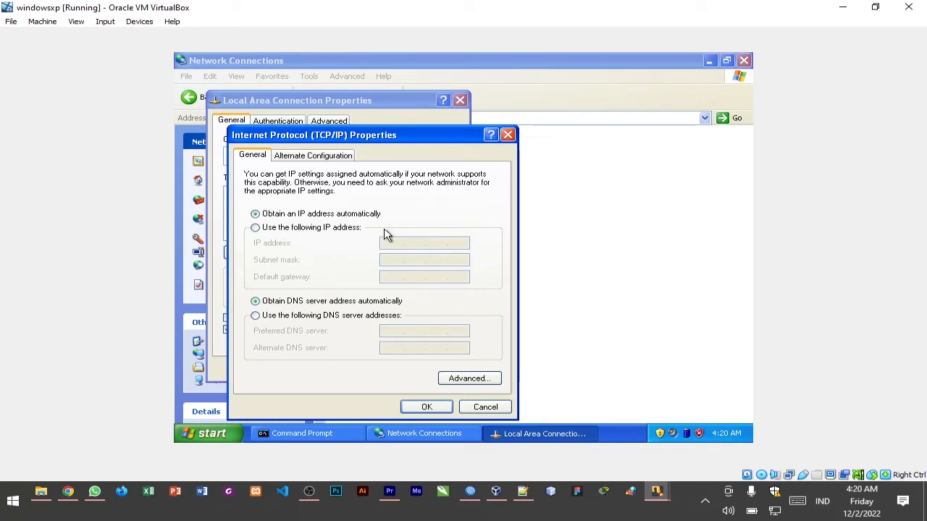
left_click(412, 408)
left_click(381, 377)
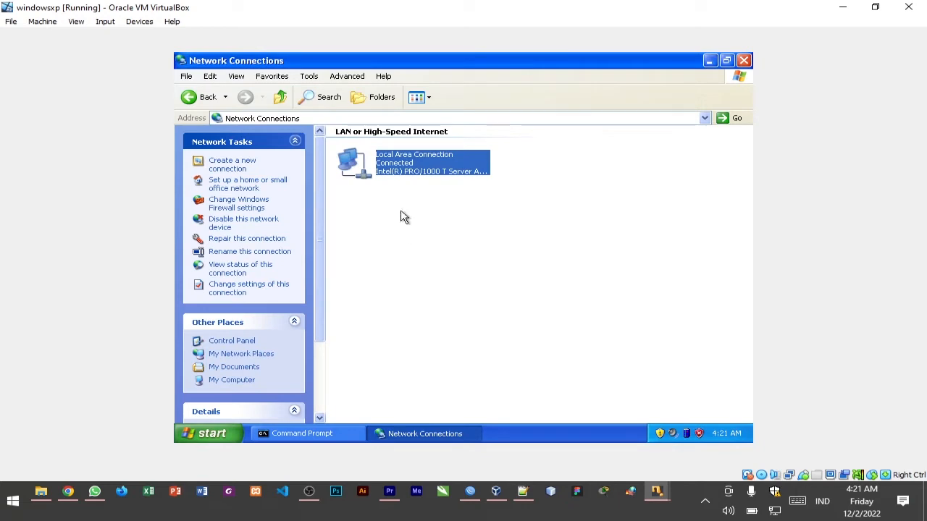
Disable the Local Area Connection in Windows XP and enable it again
right_click(407, 172)
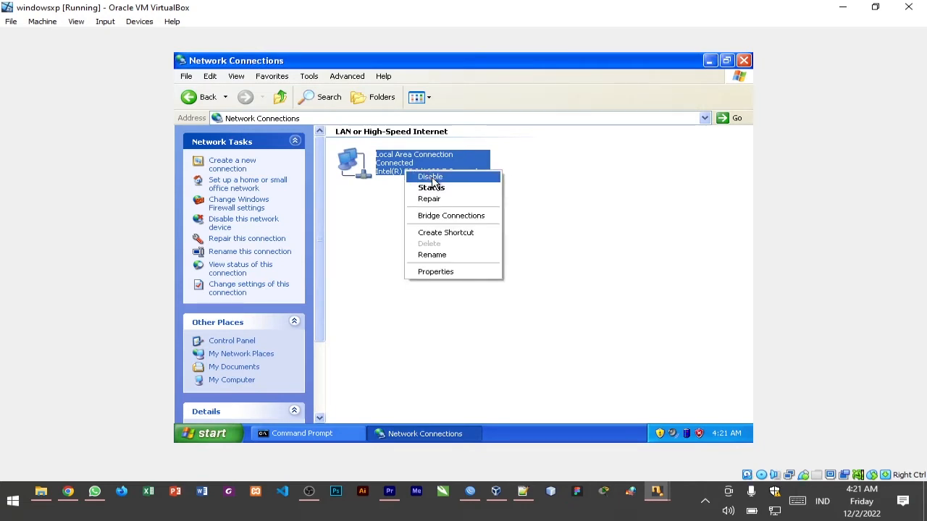
left_click(430, 177)
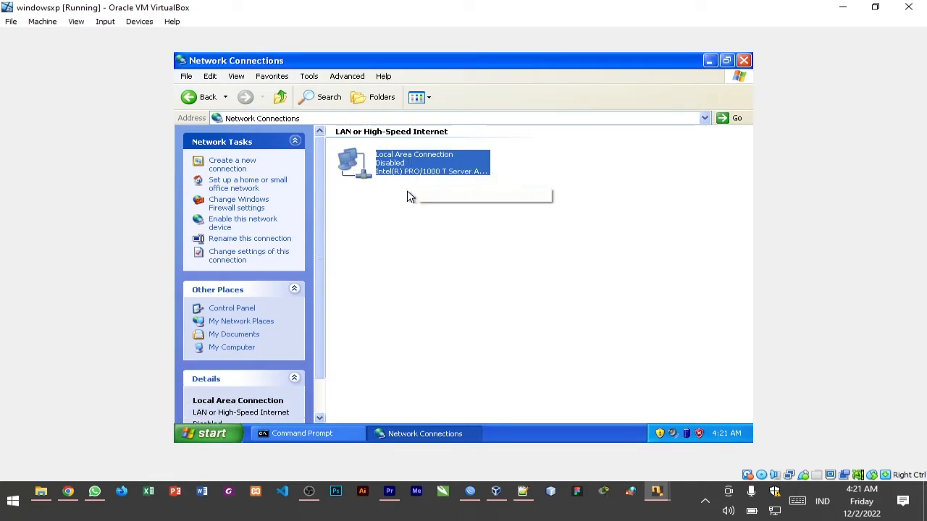
left_click(409, 181)
right_click(406, 161)
left_click(427, 169)
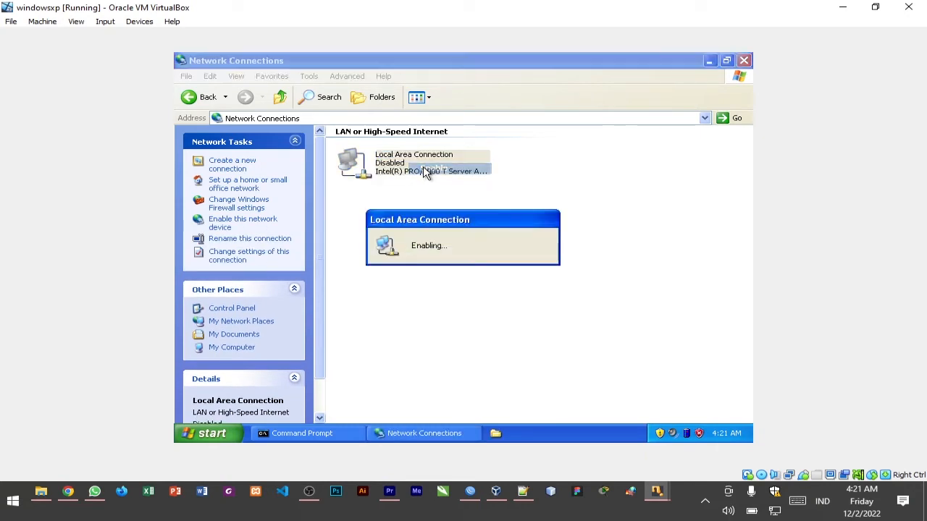
left_click(580, 210)
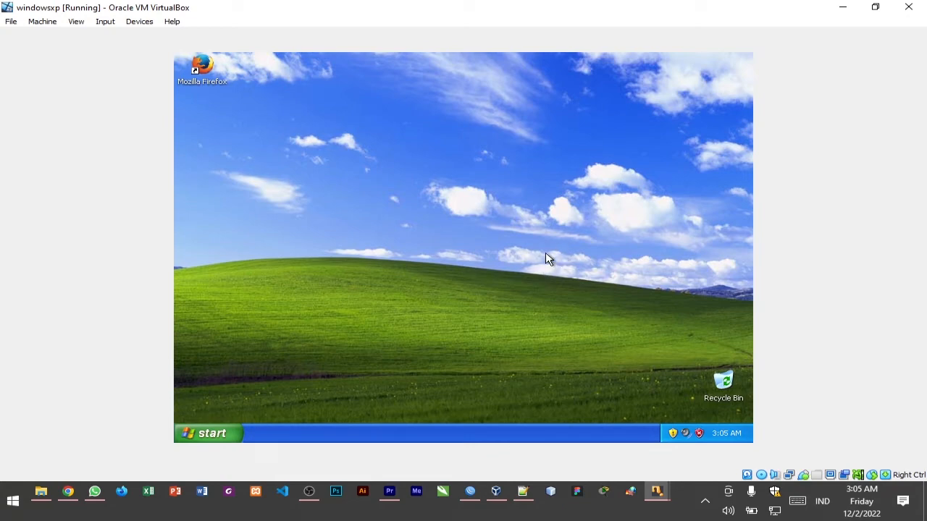
Restore the windowsxp machine window to a smaller size and turn off Windows XP
left_click(864, 12)
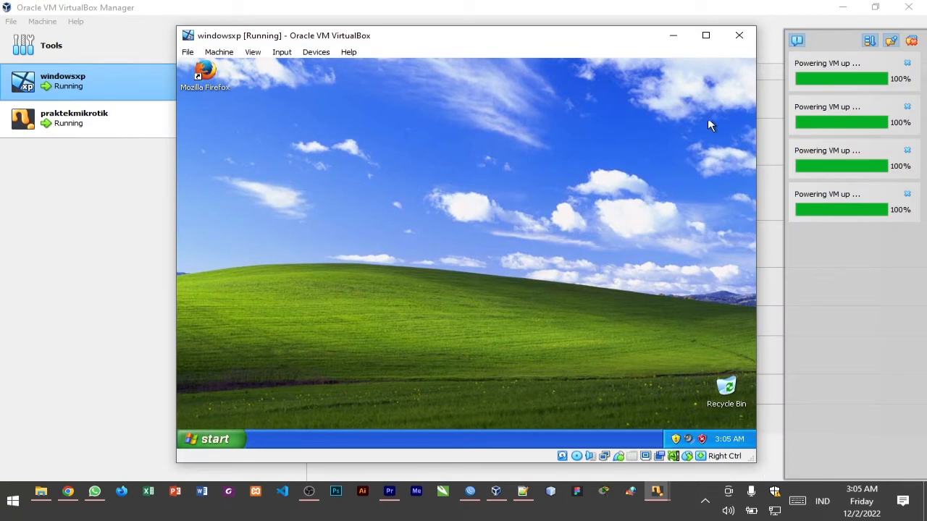
left_click(231, 438)
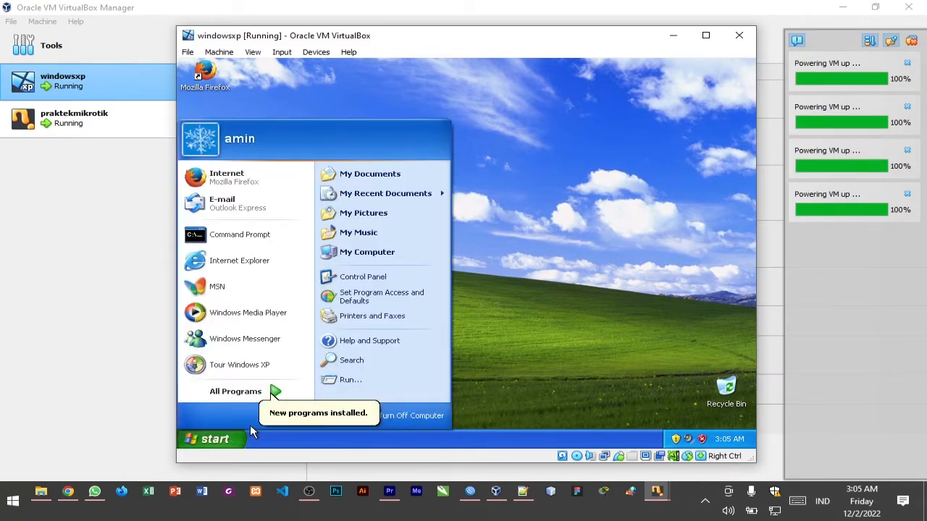
left_click(402, 419)
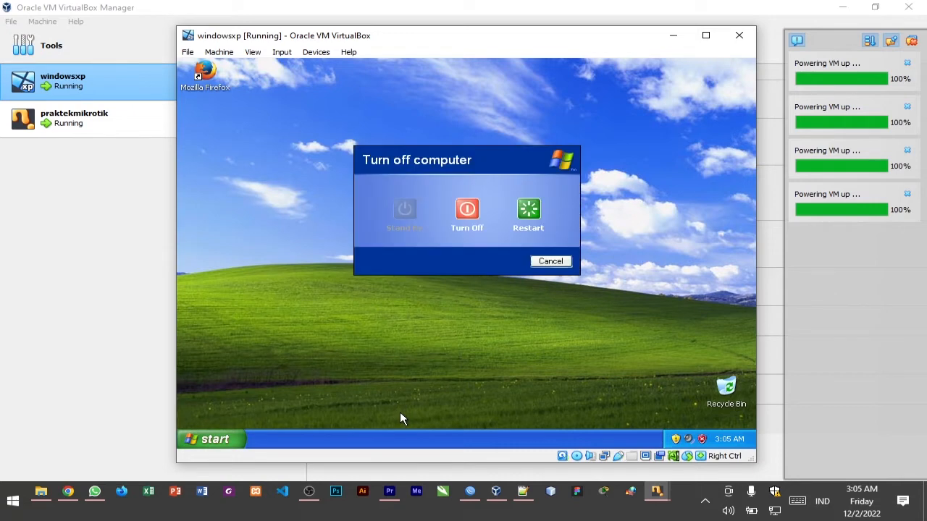
left_click(468, 209)
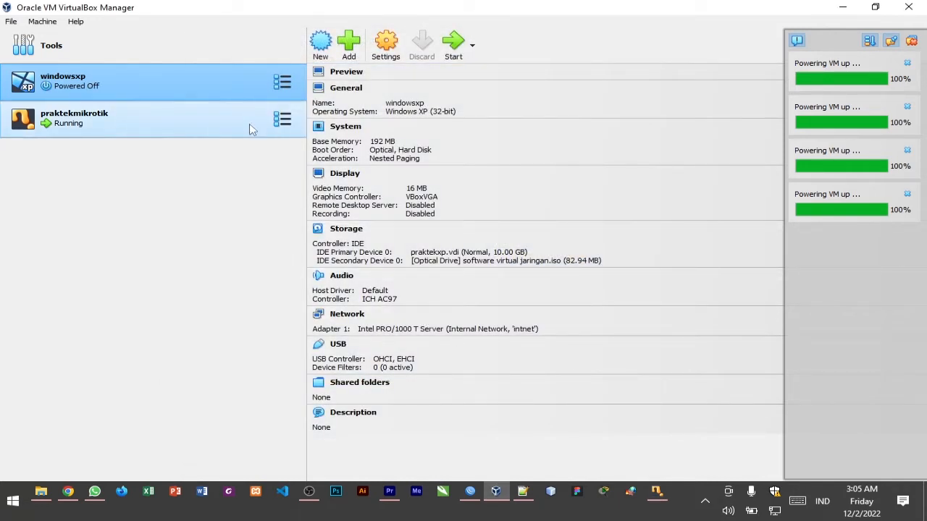
Open the network settings of the windowsxp machine and attach Adapter 1 to NAT
left_click(123, 113)
left_click(105, 92)
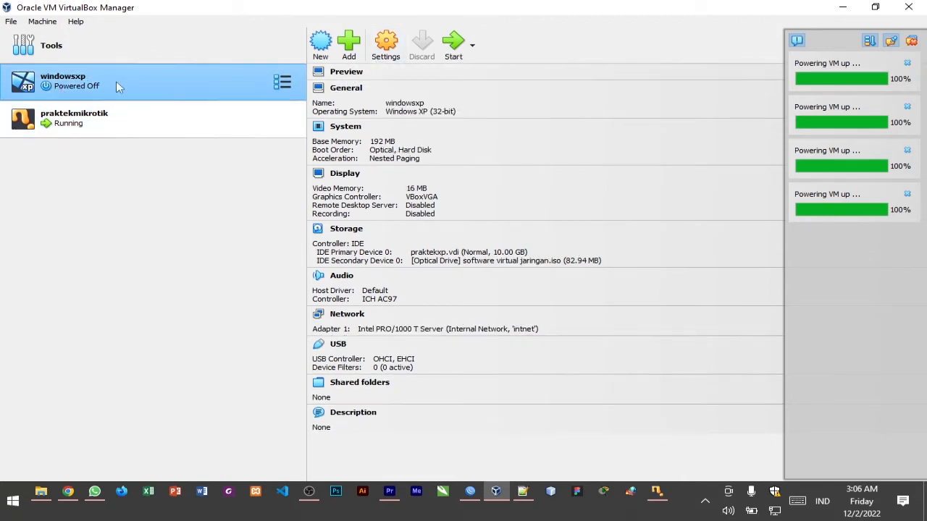
left_click(148, 107)
left_click(154, 88)
left_click(382, 58)
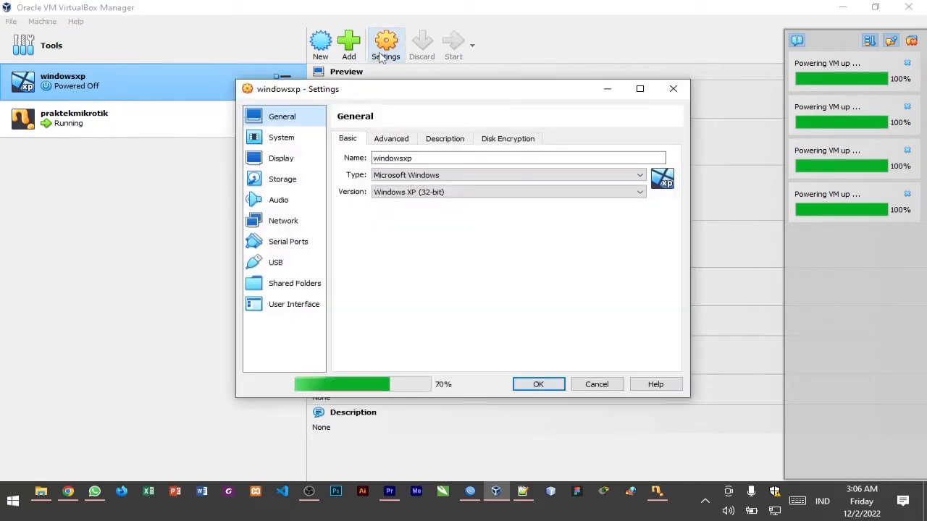
left_click(292, 227)
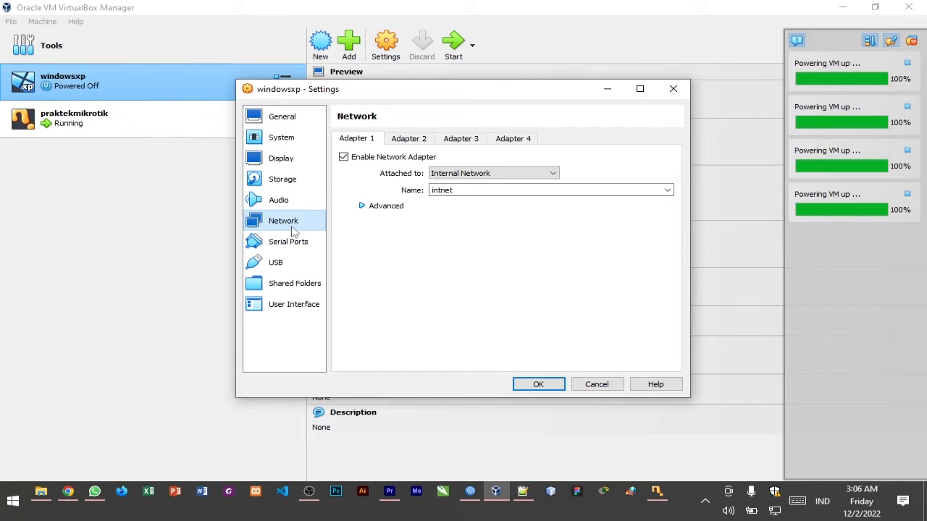
left_click(457, 178)
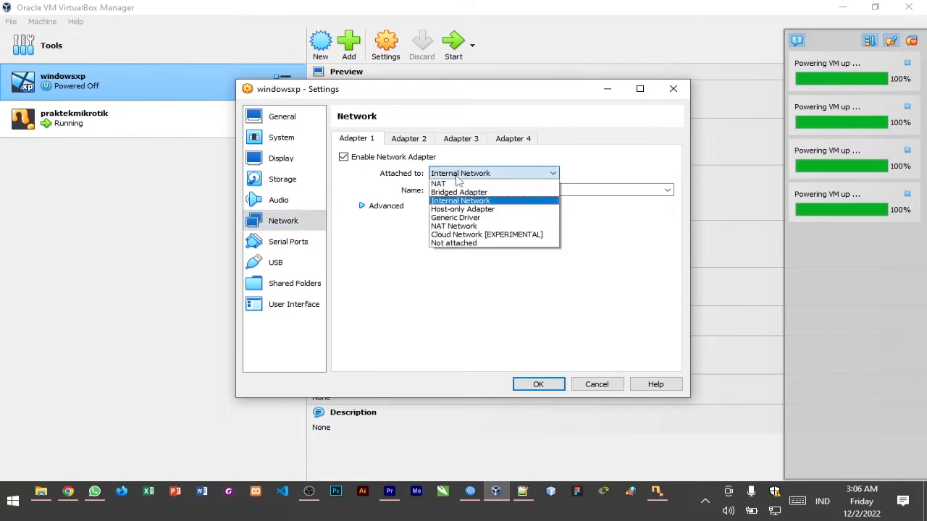
left_click(457, 183)
Enable Adapter 2 of the windowsxp machine on the internal network intnet and save the settings
left_click(420, 144)
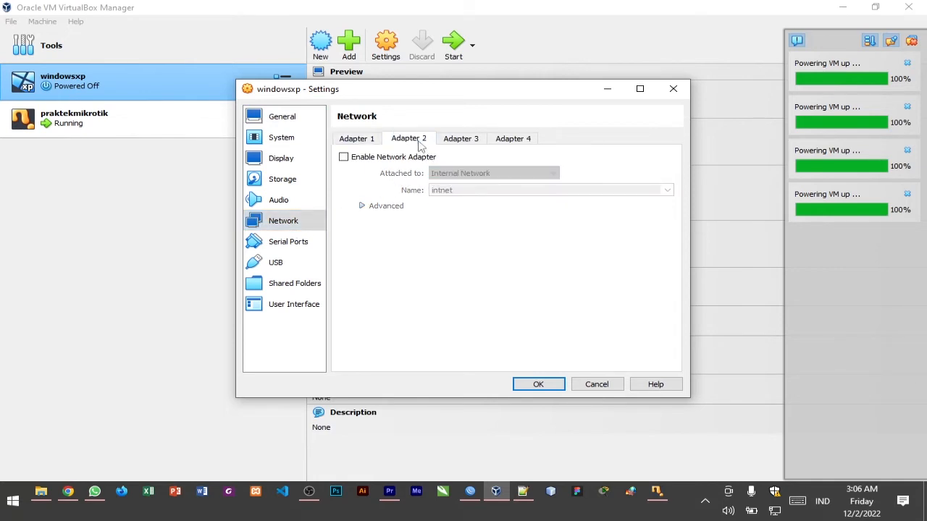
left_click(344, 158)
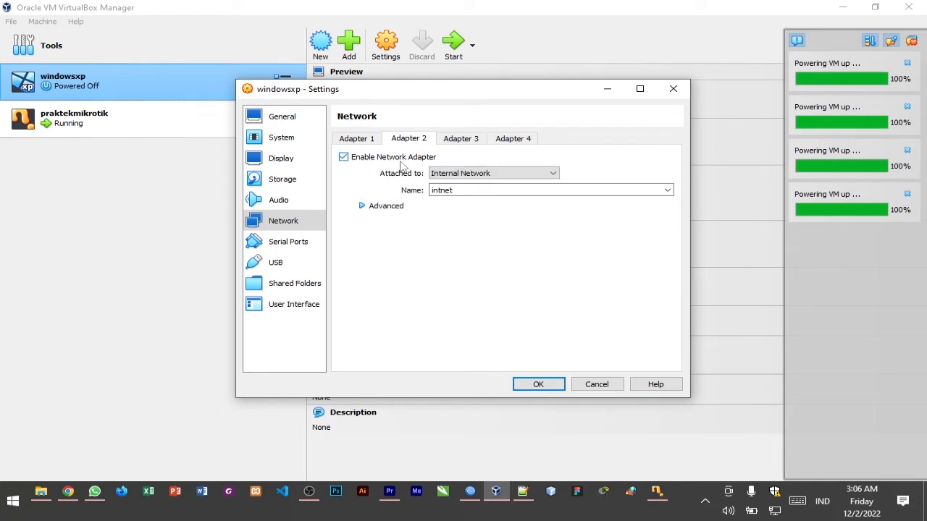
left_click(456, 174)
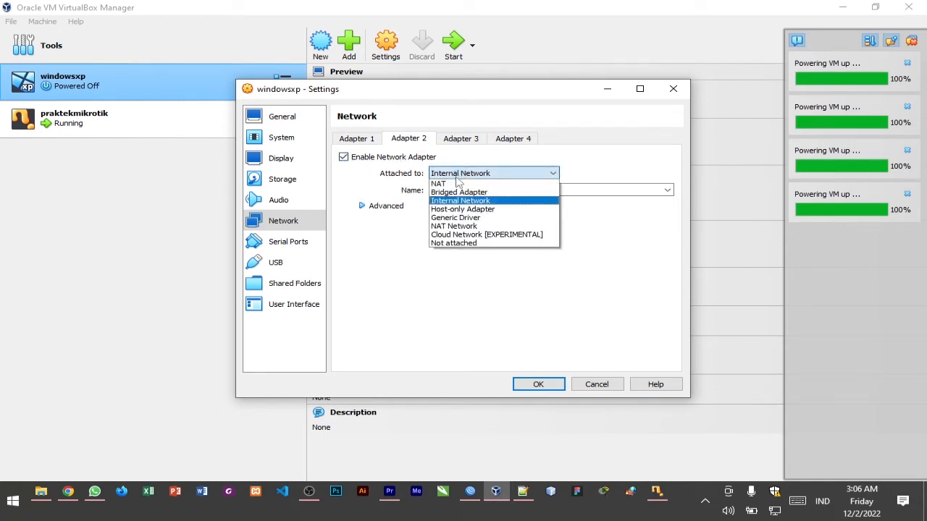
left_click(458, 201)
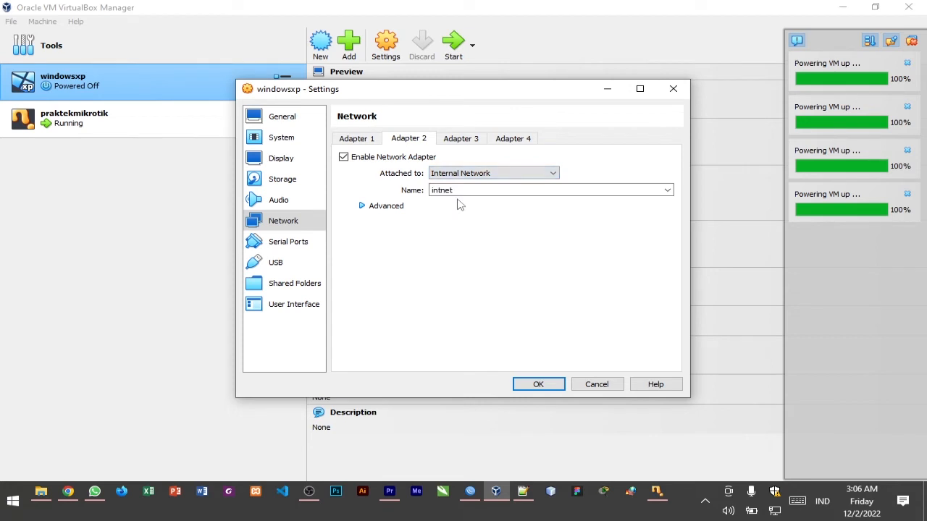
left_click(373, 141)
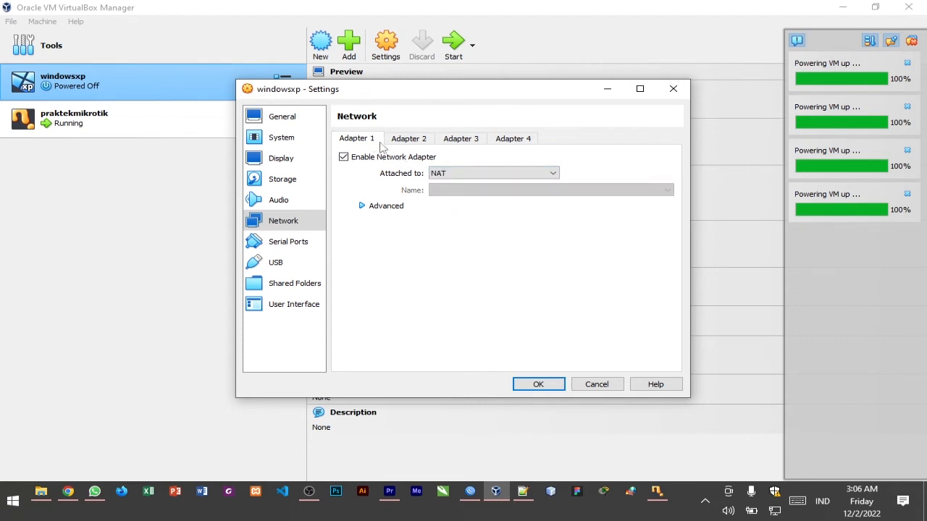
left_click(409, 143)
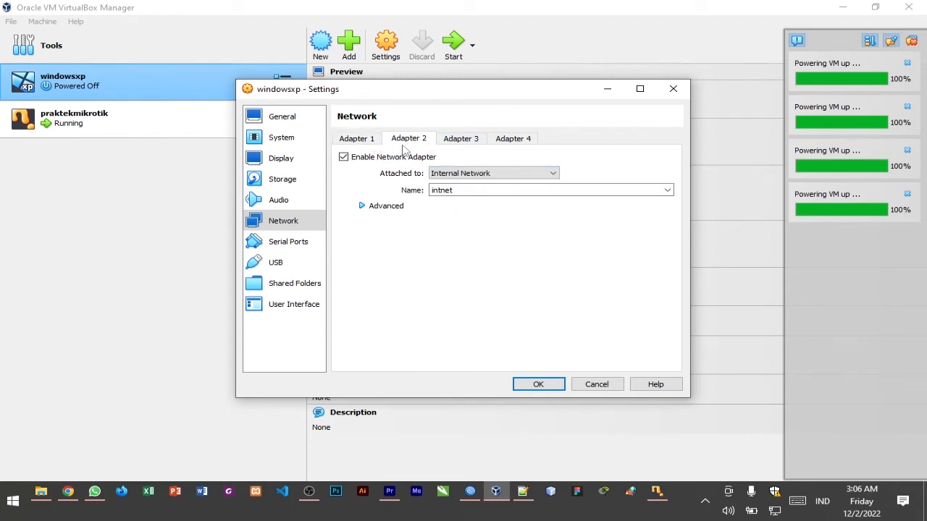
left_click(378, 140)
left_click(391, 141)
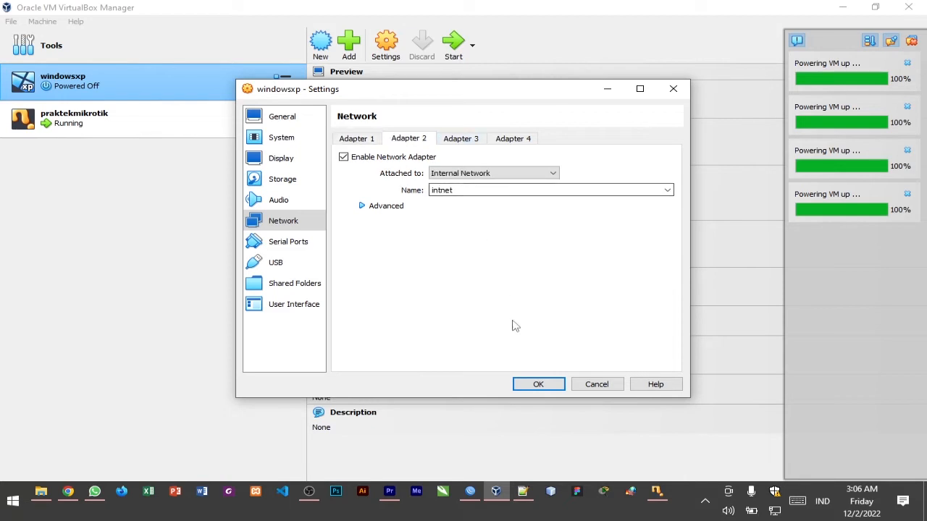
left_click(538, 384)
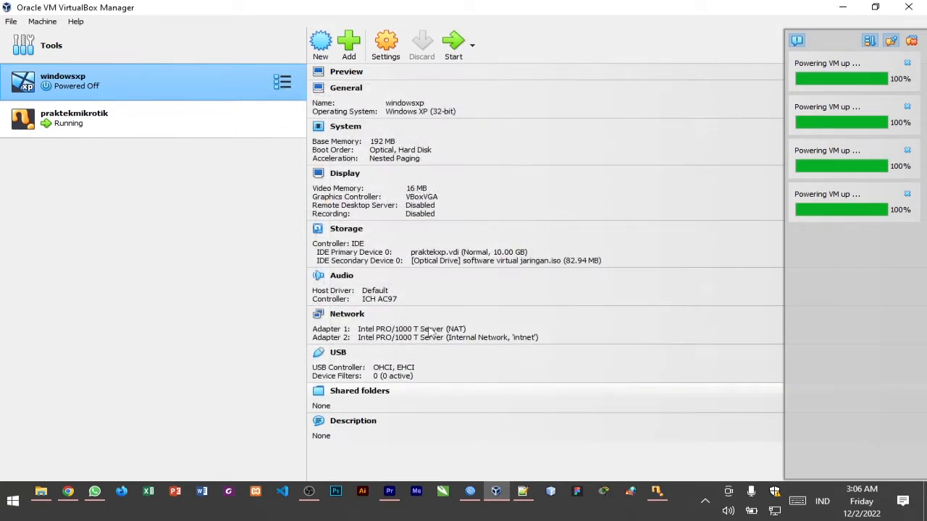
Check how Adapter 1 is attached in the praktekmikrotik machine's network settings and close them
left_click(233, 129)
left_click(391, 55)
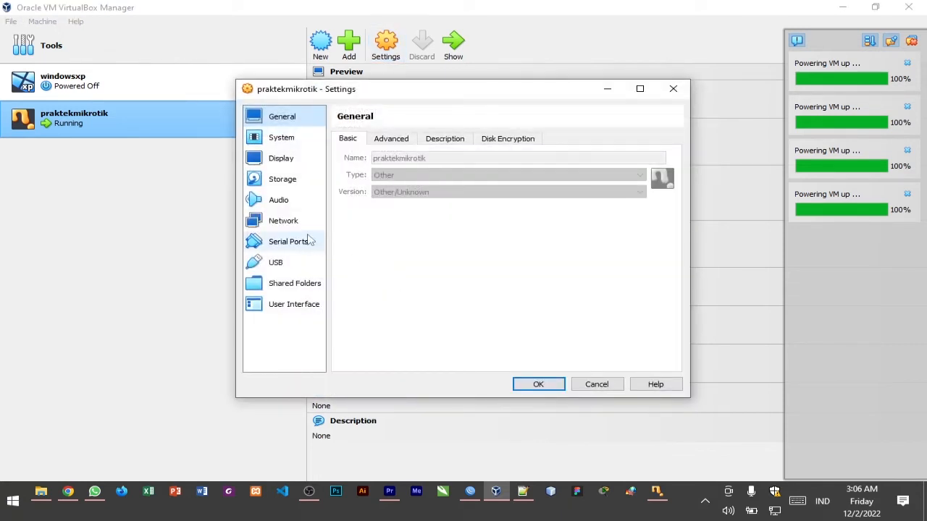
left_click(298, 221)
left_click(303, 200)
left_click(300, 239)
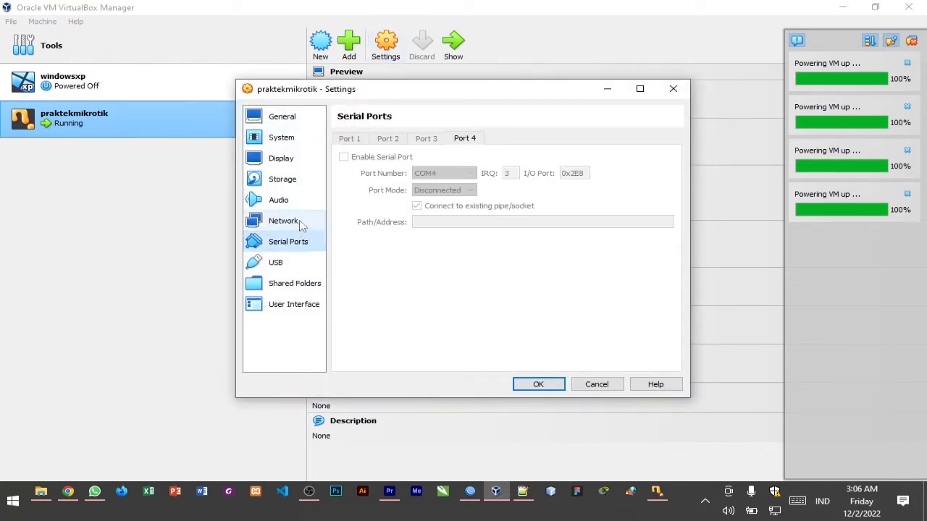
left_click(299, 221)
left_click(356, 138)
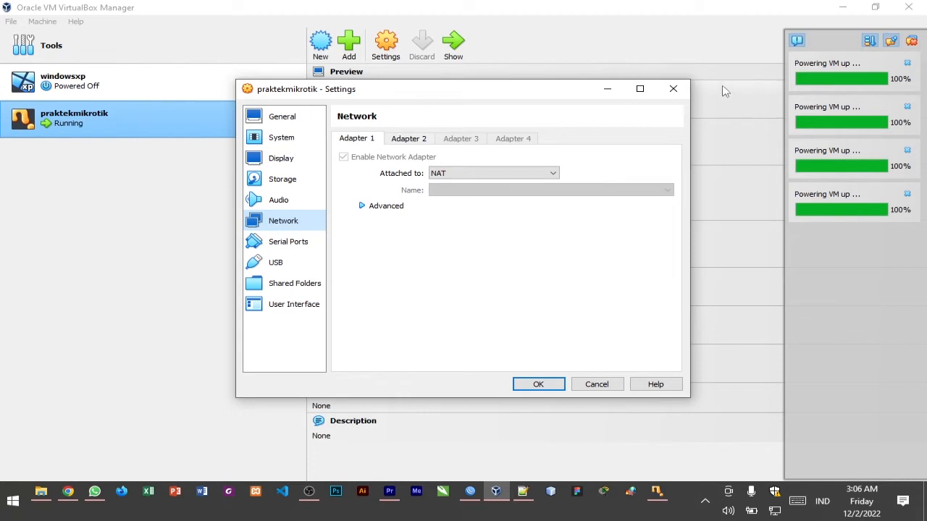
left_click(673, 88)
Start the windowsxp machine and clear the finished notifications in VirtualBox Manager
left_click(192, 96)
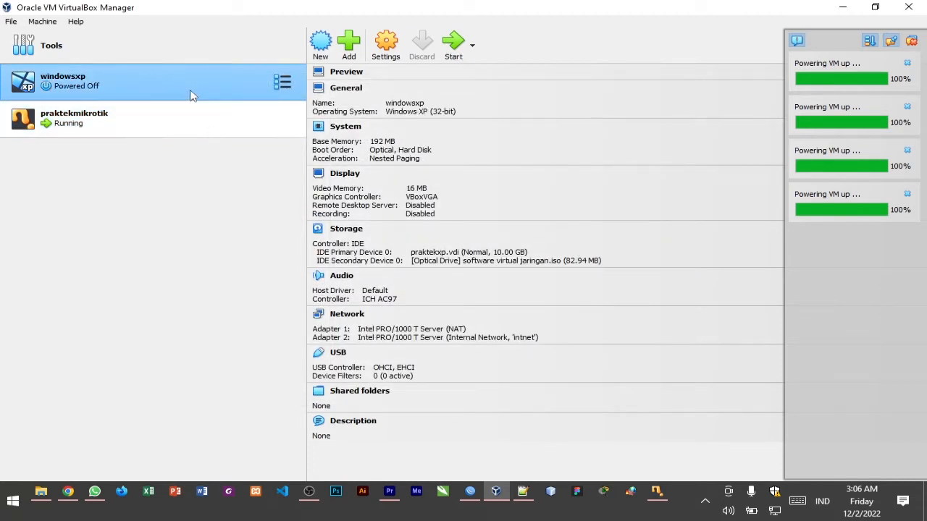
left_click(449, 49)
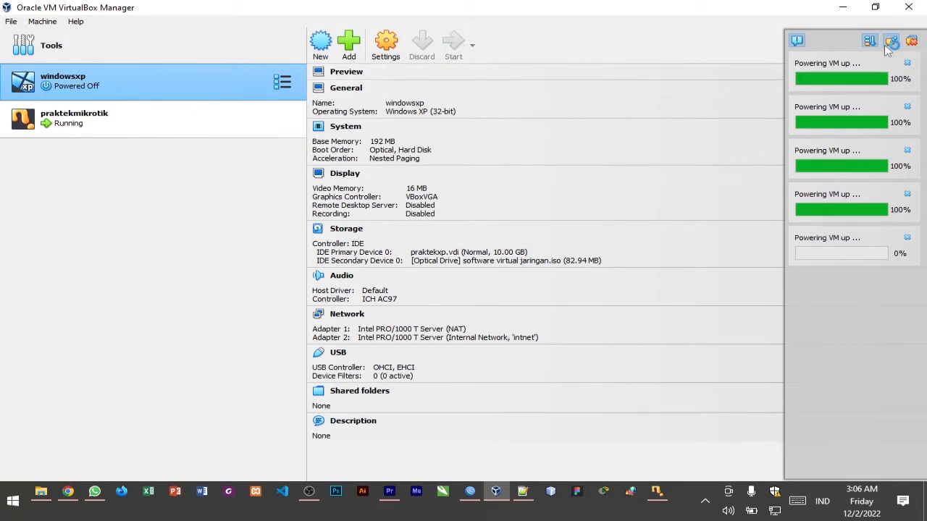
left_click(909, 44)
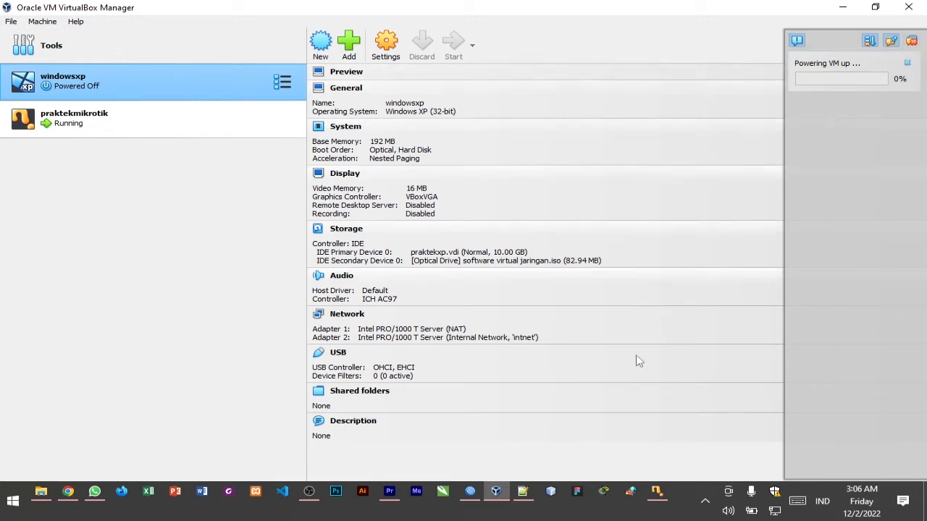
Bring up the praktekmikrotik window, move the windowsxp window over it and dismiss the windowsxp notifications
left_click(657, 492)
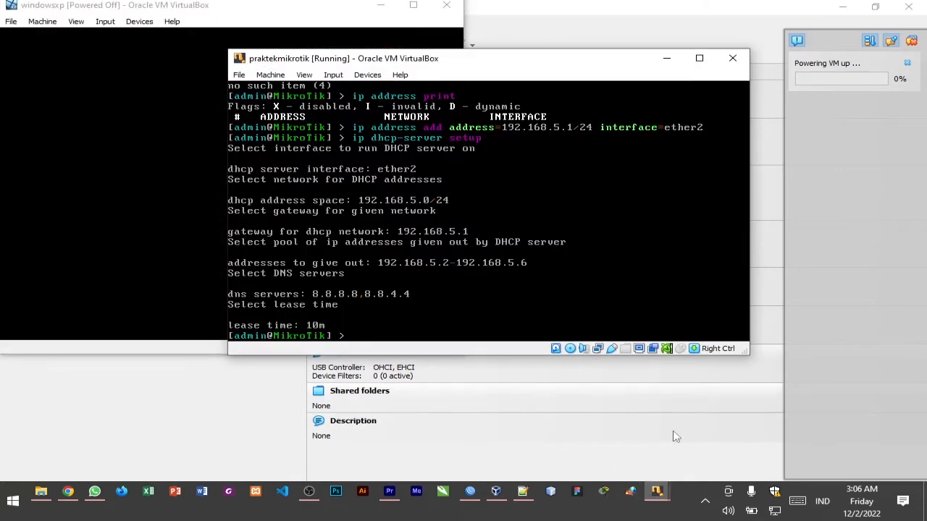
left_click(657, 492)
left_click(724, 445)
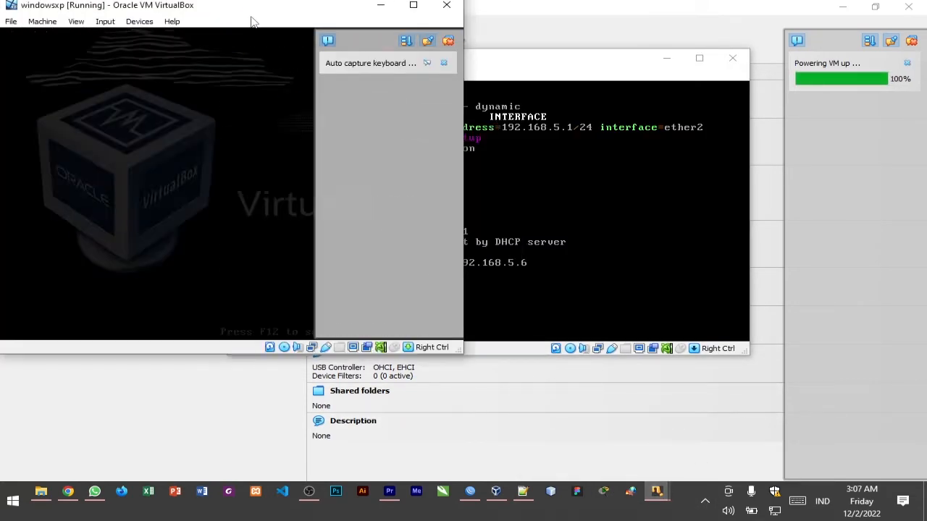
left_click_drag(253, 16, 516, 63)
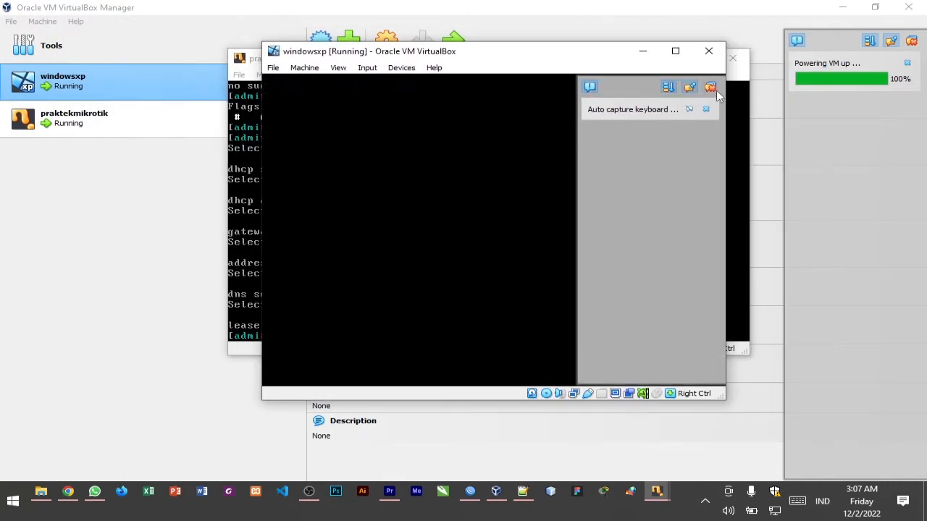
left_click(713, 89)
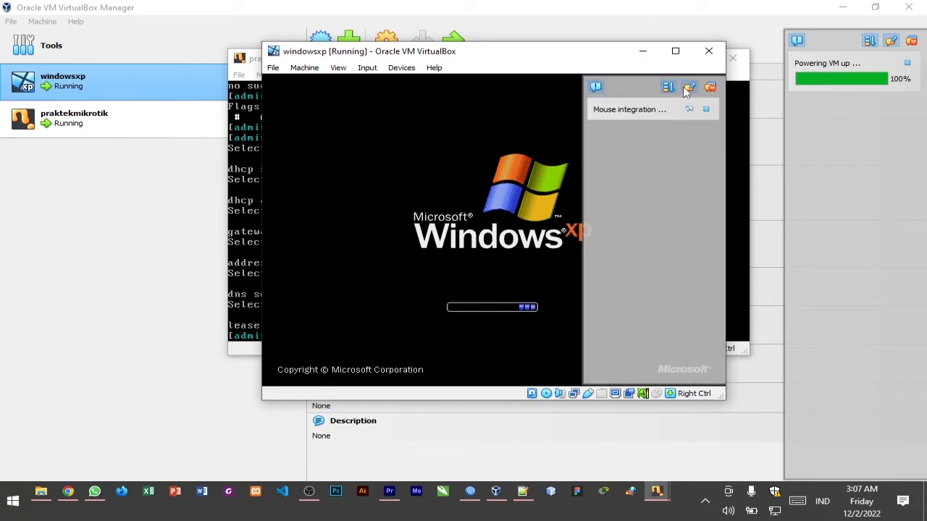
left_click(709, 86)
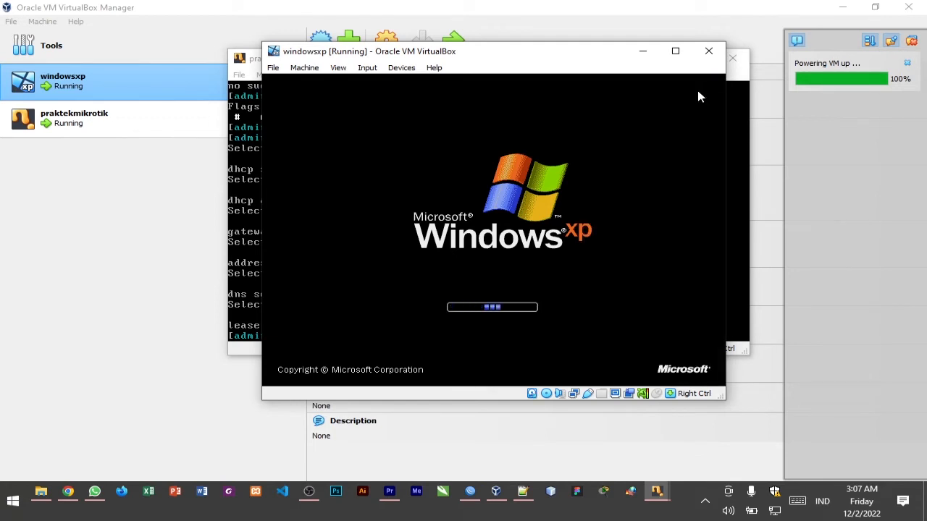
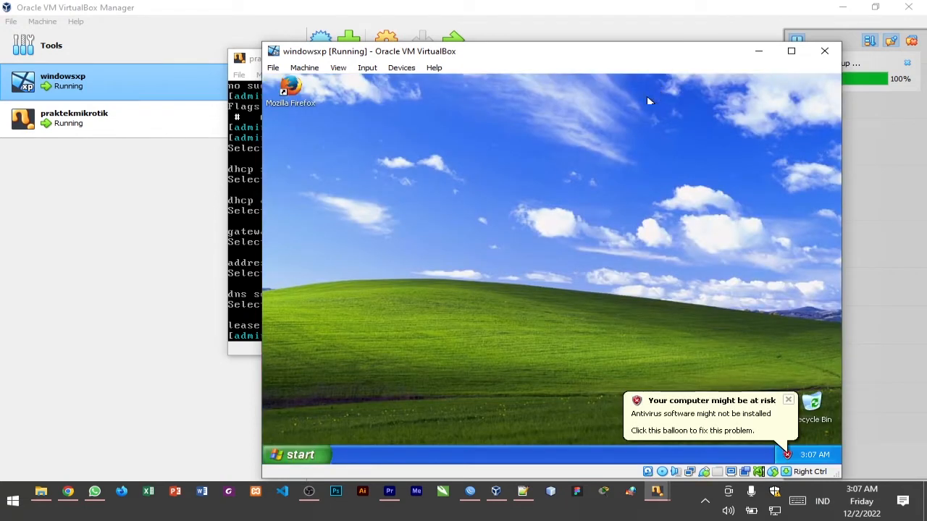
Dismiss the security balloon in Windows XP and bring the praktekmikrotik window in front of the windowsxp window
left_click(787, 399)
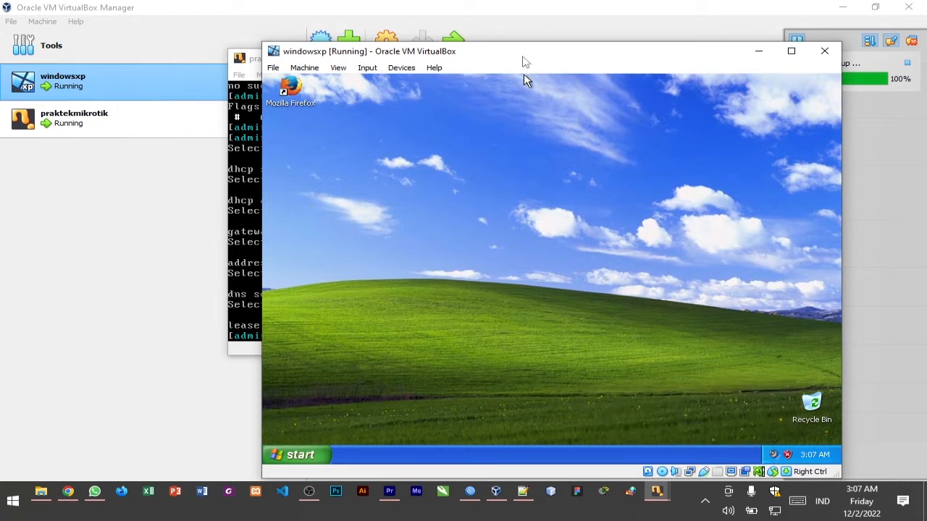
left_click_drag(523, 54, 482, 36)
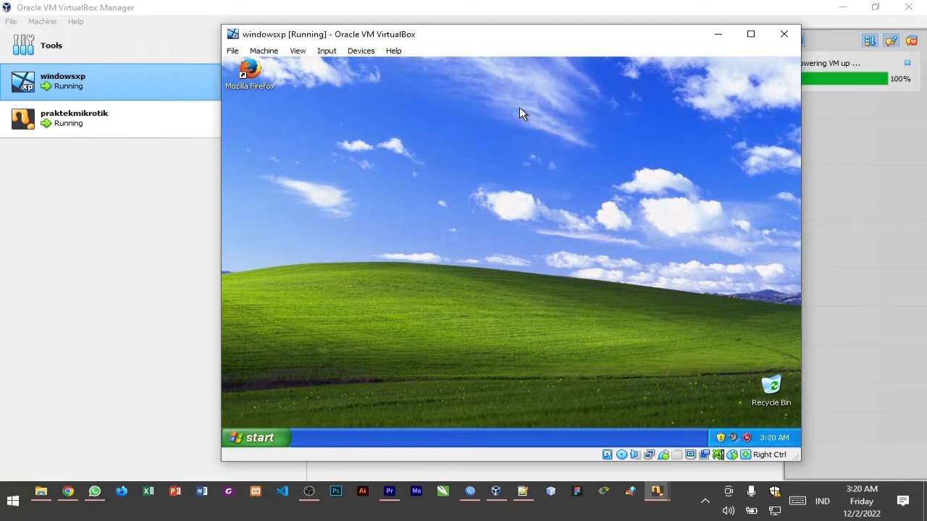
left_click_drag(453, 41, 528, 32)
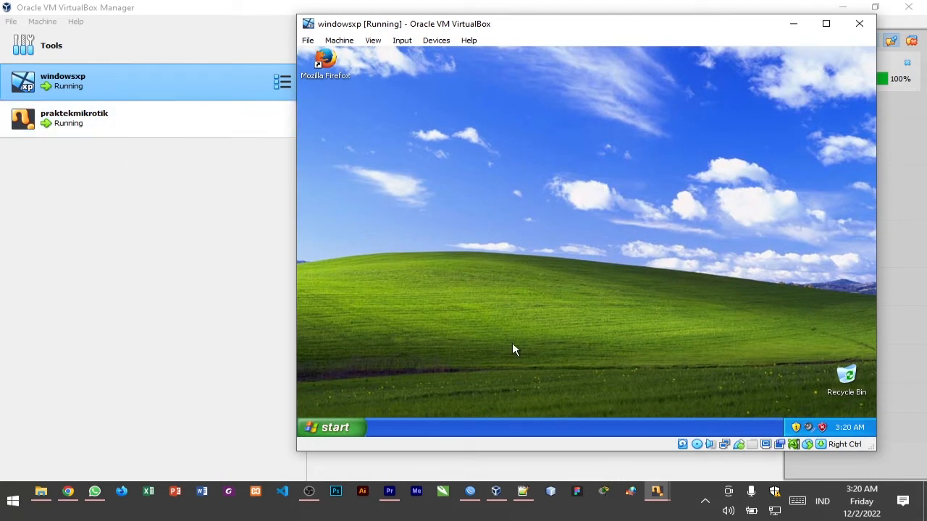
mouse_move(657, 497)
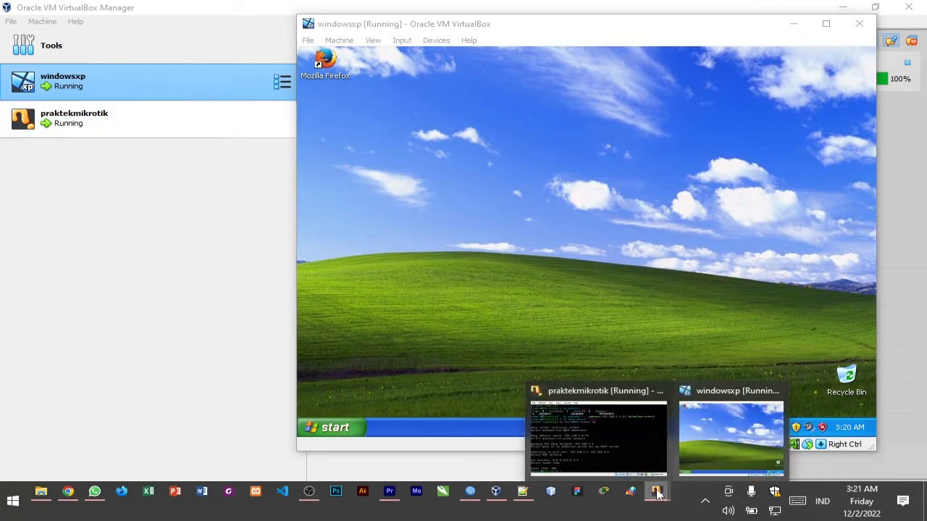
left_click(625, 456)
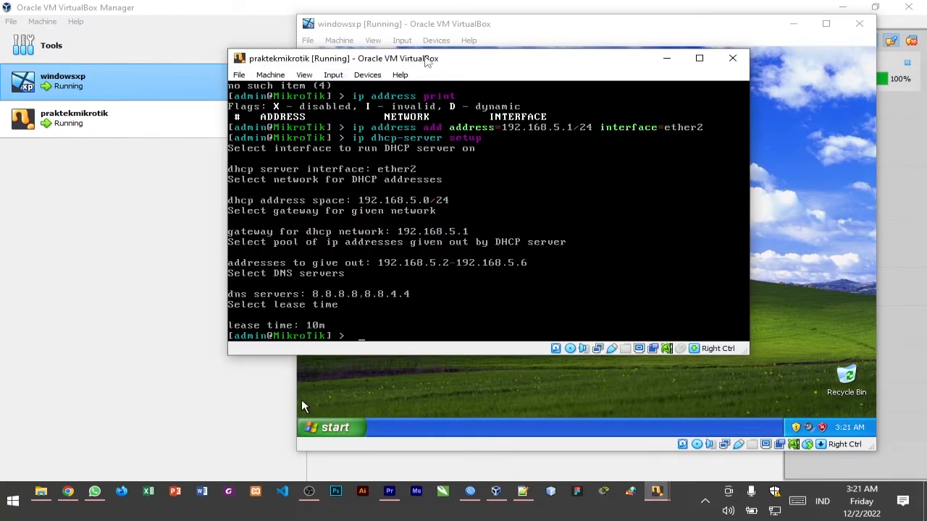
left_click_drag(448, 62, 497, 63)
Compare the details of the windowsxp and praktekmikrotik machines in VirtualBox Manager, including their network adapters
left_click(130, 123)
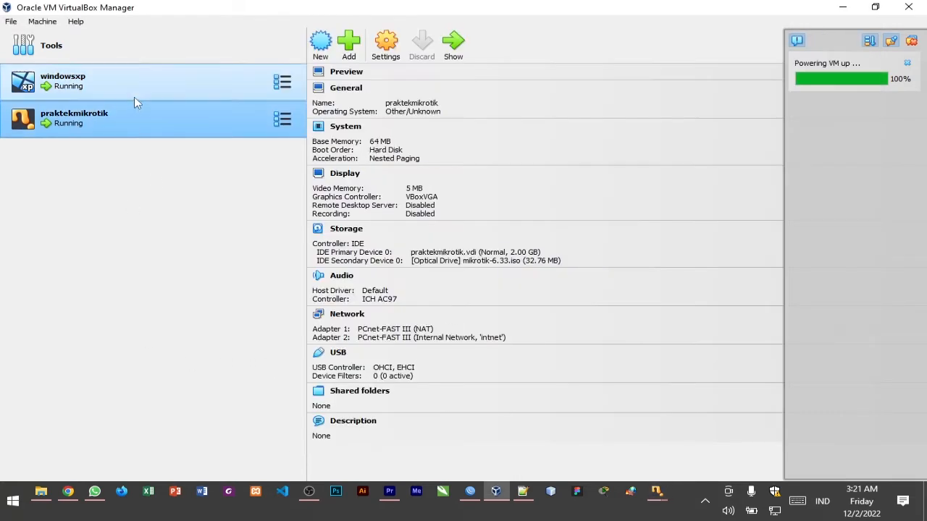
left_click(133, 95)
left_click(136, 119)
left_click(157, 86)
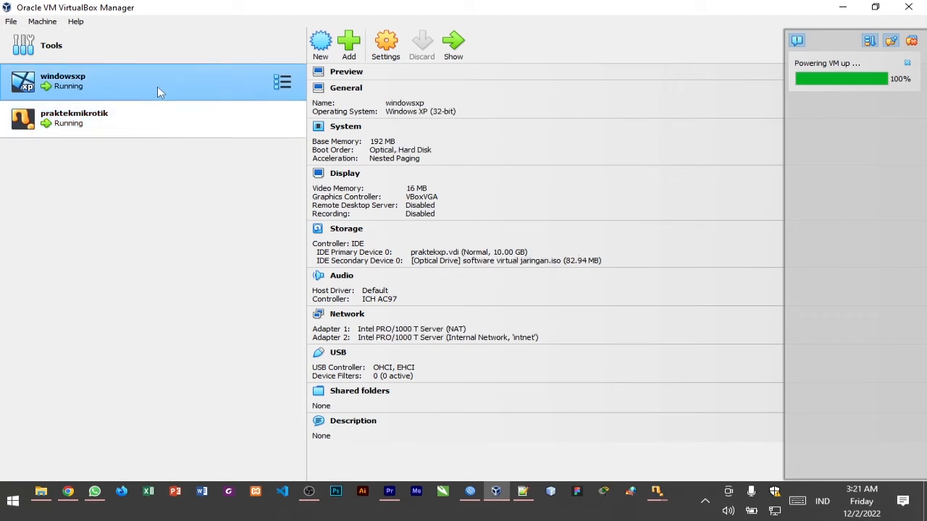
left_click(172, 124)
left_click(179, 82)
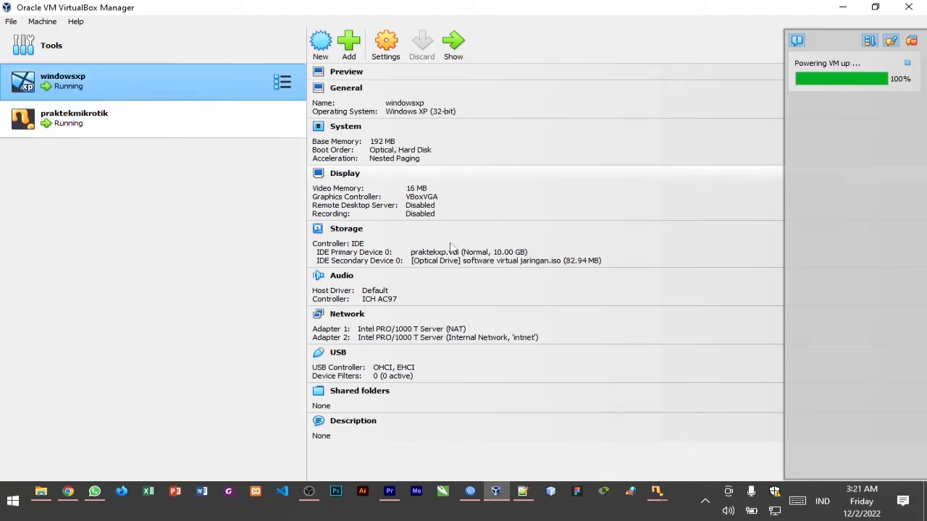
left_click(172, 136)
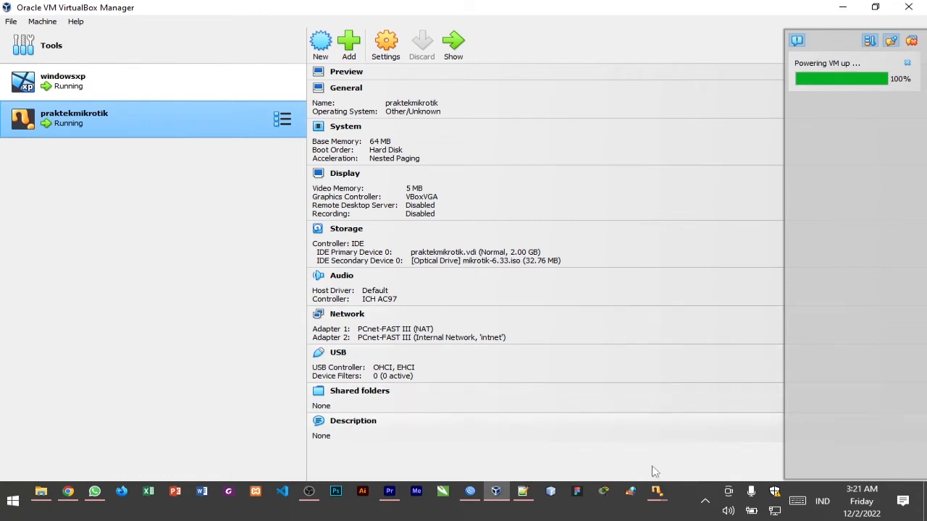
Bring both machine windows back to the front, placing the windowsxp window over the praktekmikrotik window
left_click(656, 492)
left_click(607, 449)
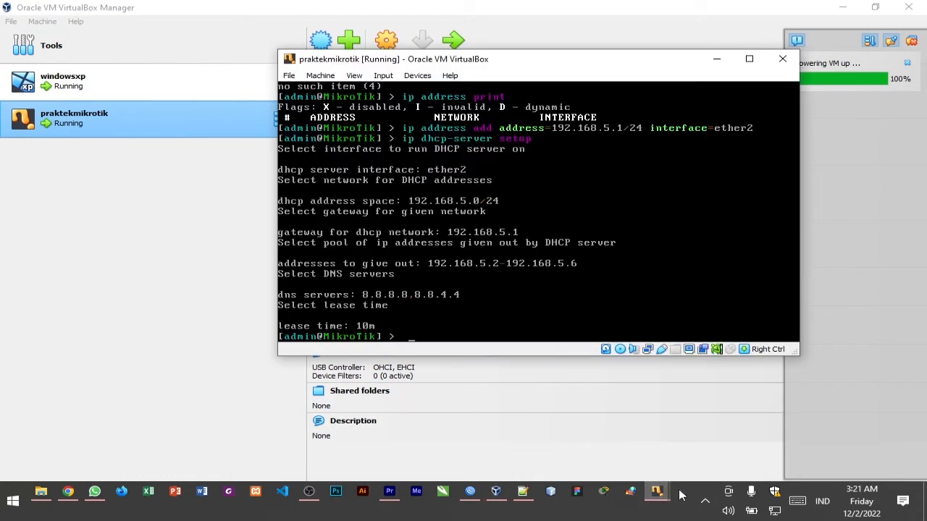
left_click(656, 492)
left_click(693, 426)
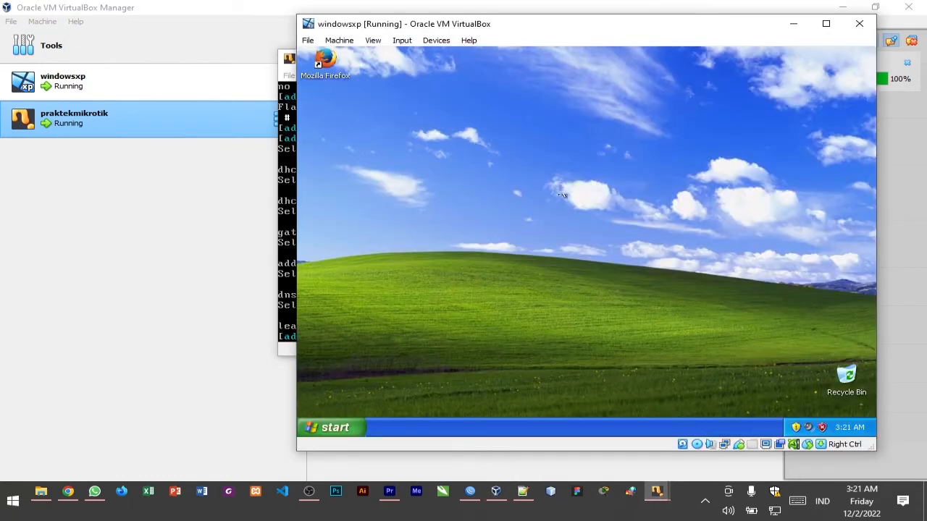
left_click_drag(587, 29, 481, 34)
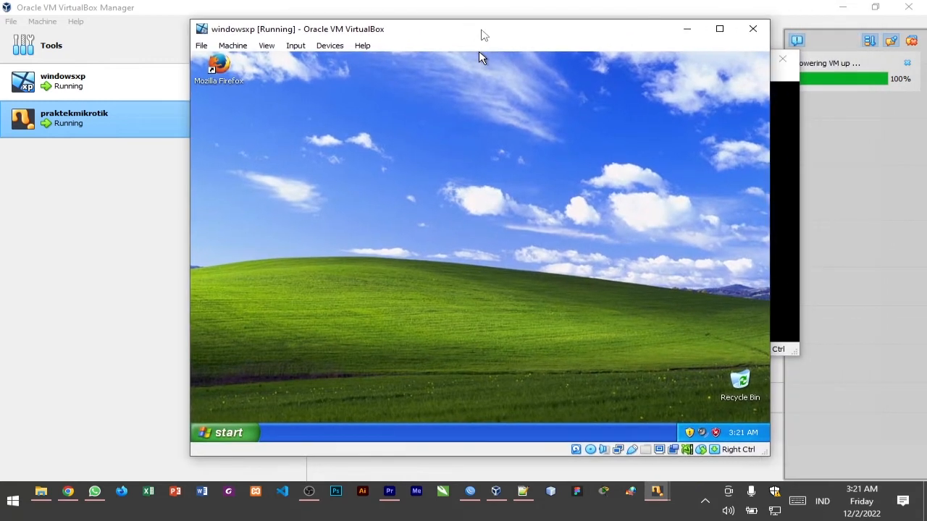
Choose the software virtual jaringan disc image from the PRAKTIKUM folder for windowsxp's optical drive
left_click(316, 47)
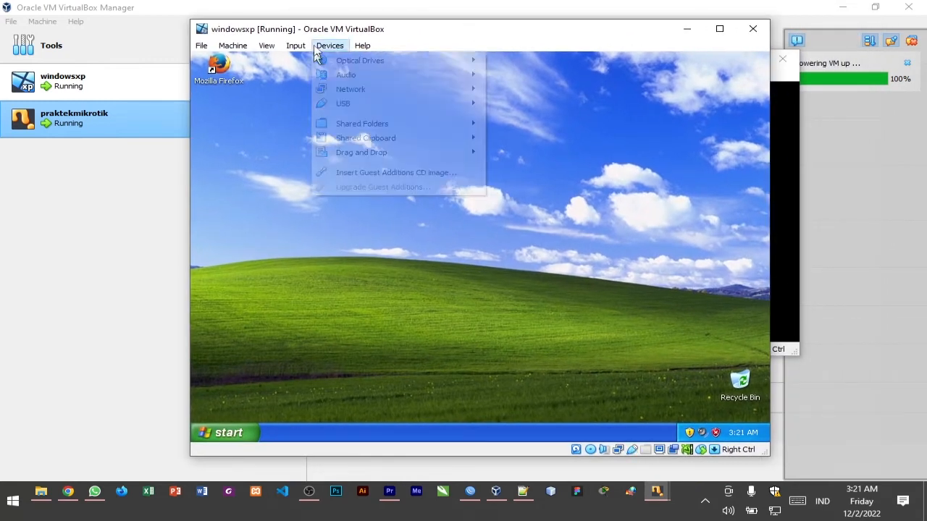
mouse_move(355, 64)
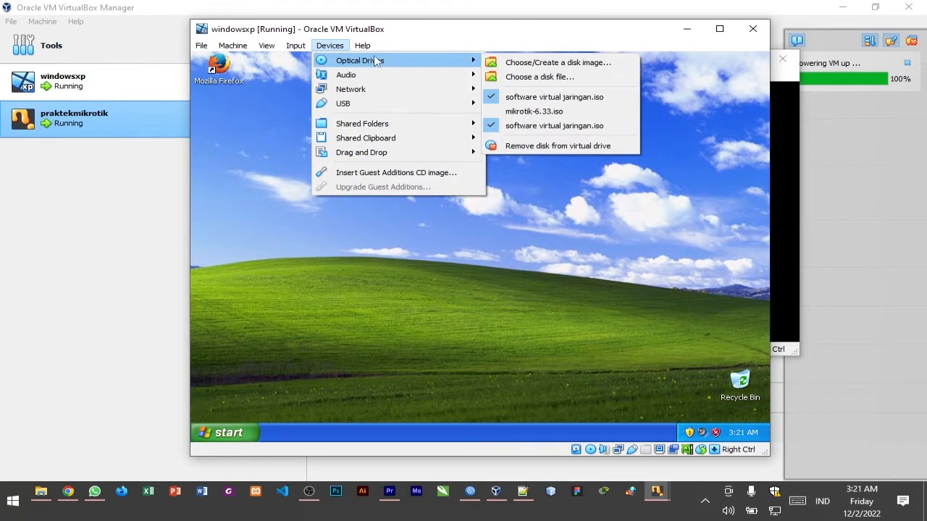
left_click(527, 79)
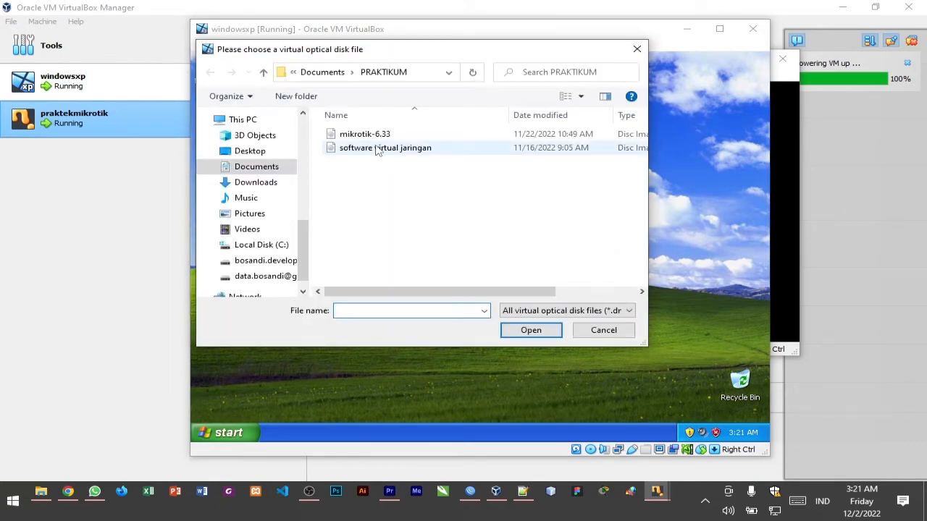
double_click(456, 148)
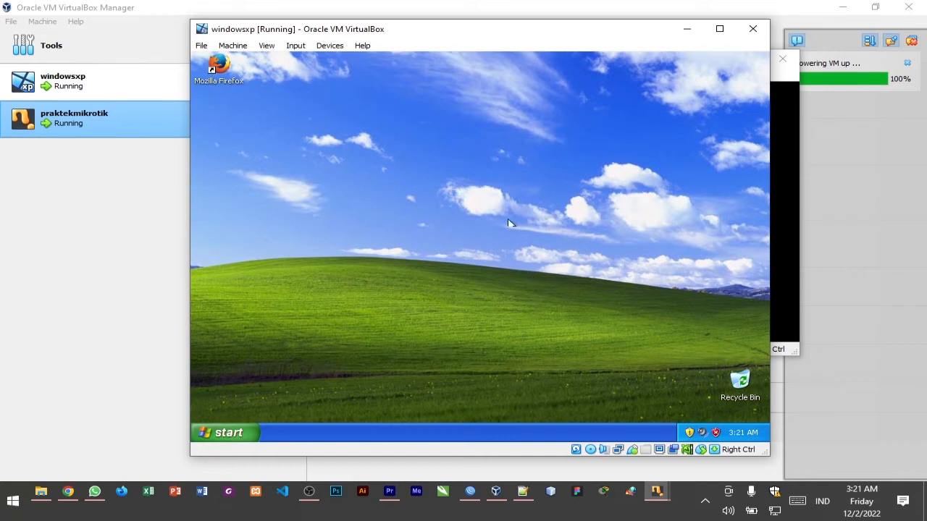
Unload software virtual jaringan.iso from the windowsxp machine's optical drive
left_click(331, 46)
mouse_move(451, 62)
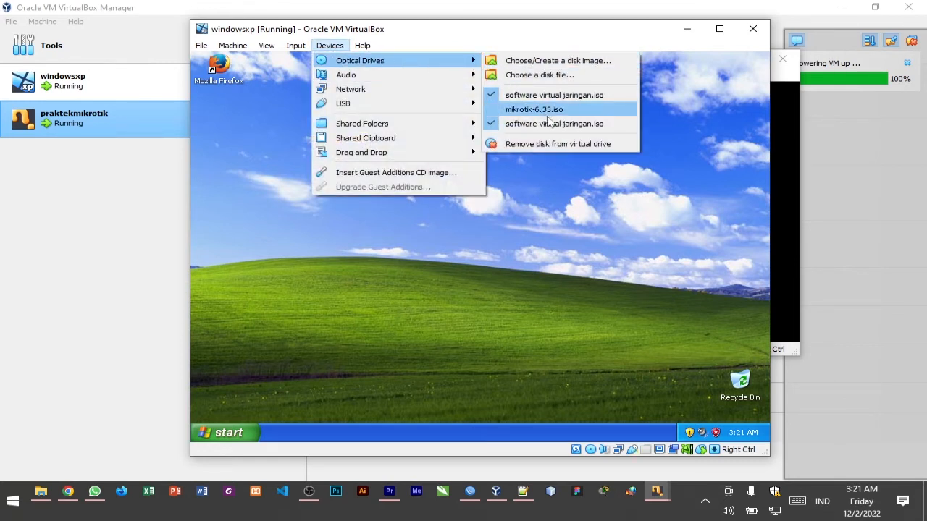
left_click(569, 123)
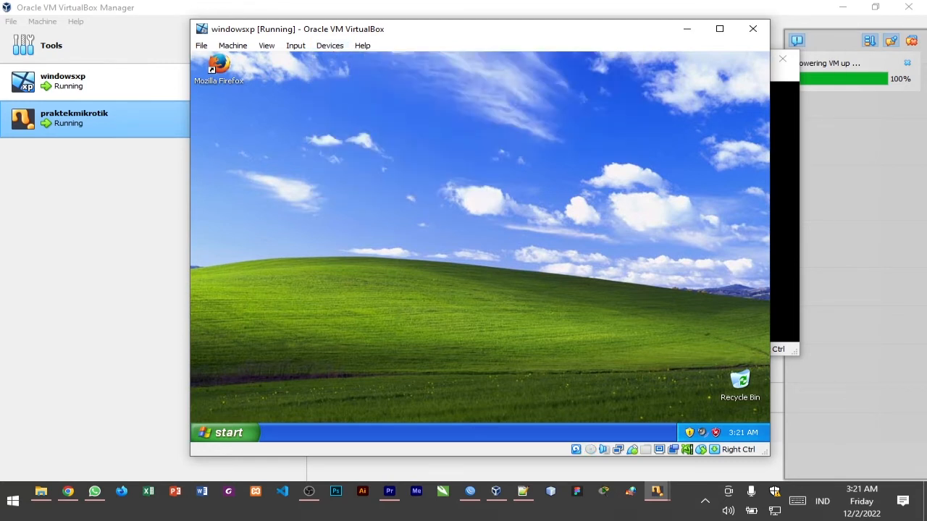
Open My Computer in Windows XP, eject CD Drive (D:) and close the window
left_click(255, 430)
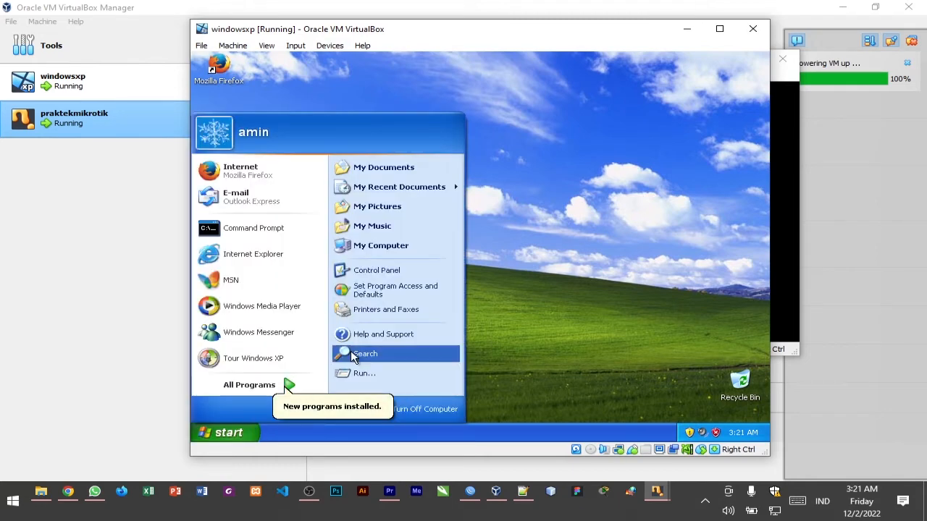
left_click(427, 246)
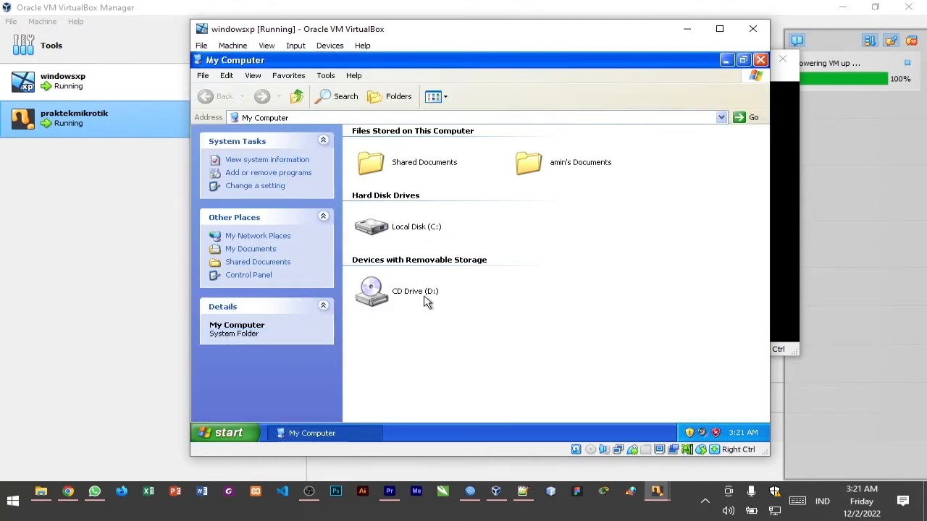
left_click(427, 303)
right_click(366, 299)
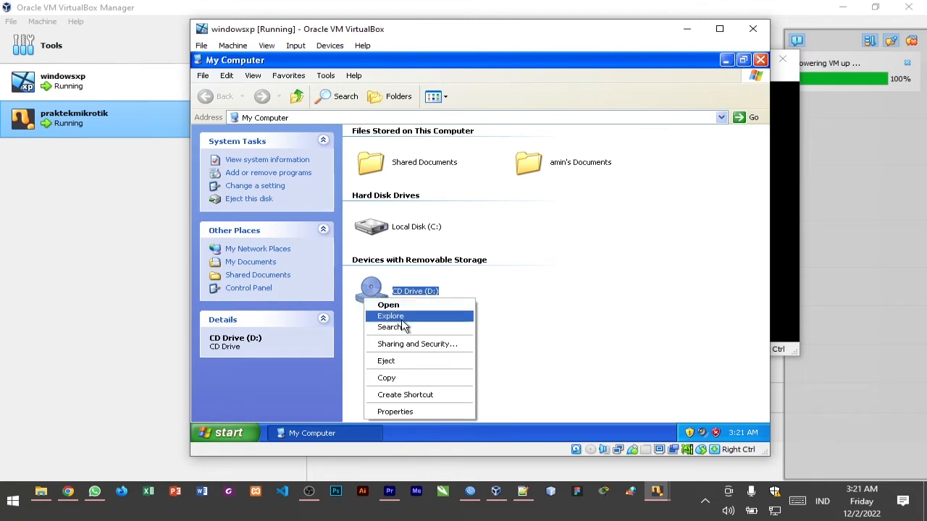
left_click(431, 362)
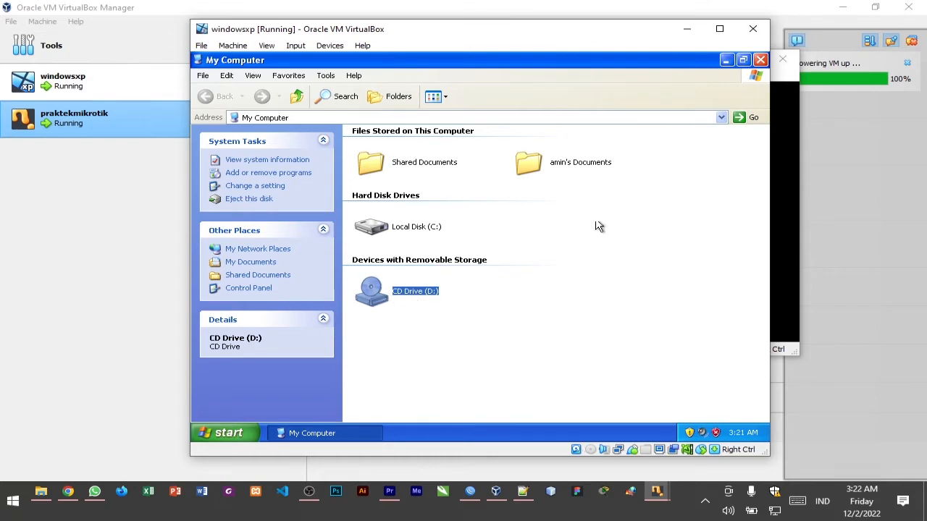
left_click(760, 61)
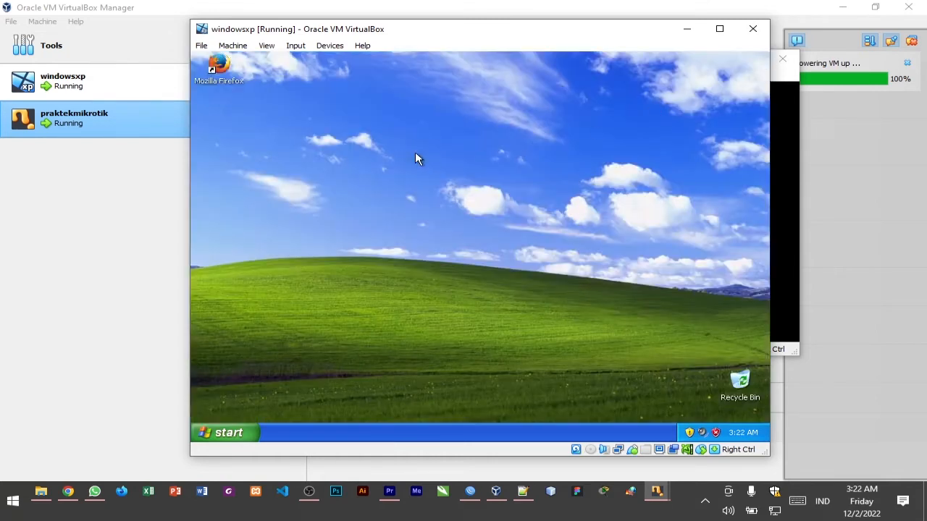
Insert the software virtual jaringan disc image from the PRAKTIKUM folder into windowsxp's empty optical drive
left_click(330, 45)
mouse_move(391, 70)
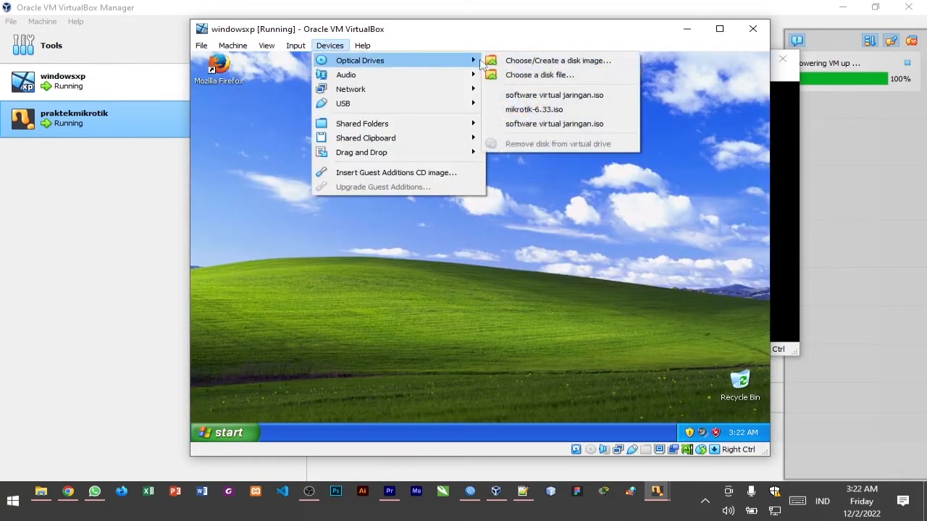
left_click(534, 76)
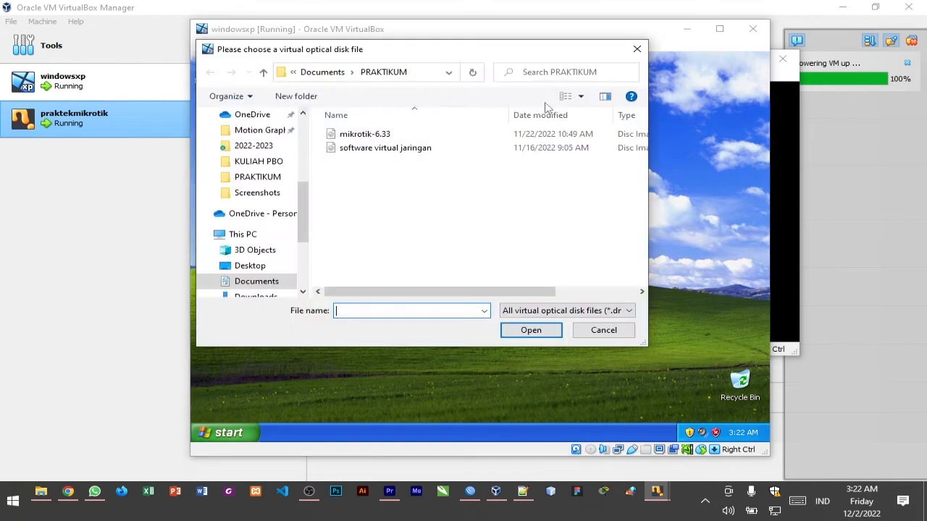
double_click(412, 147)
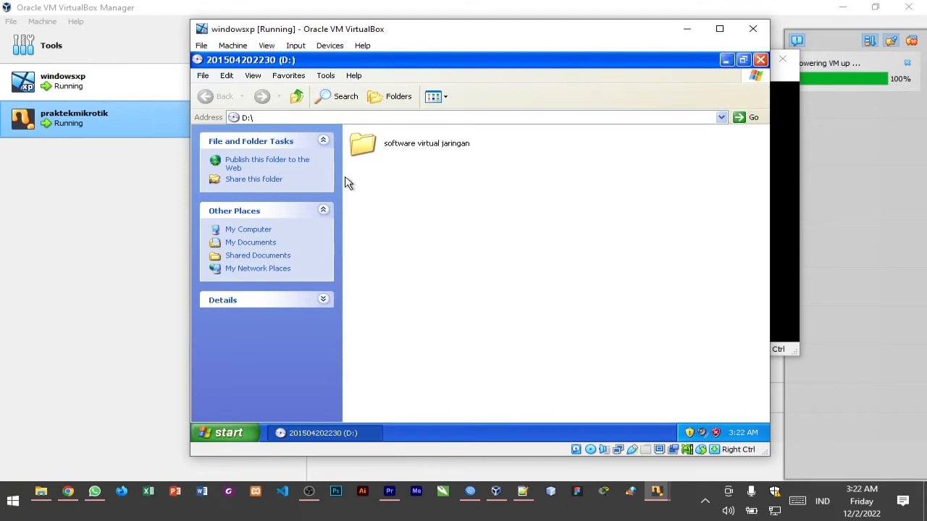
Copy winbox from the disc's software virtual jaringan folder to Local Disk (C:) in Windows XP
double_click(385, 148)
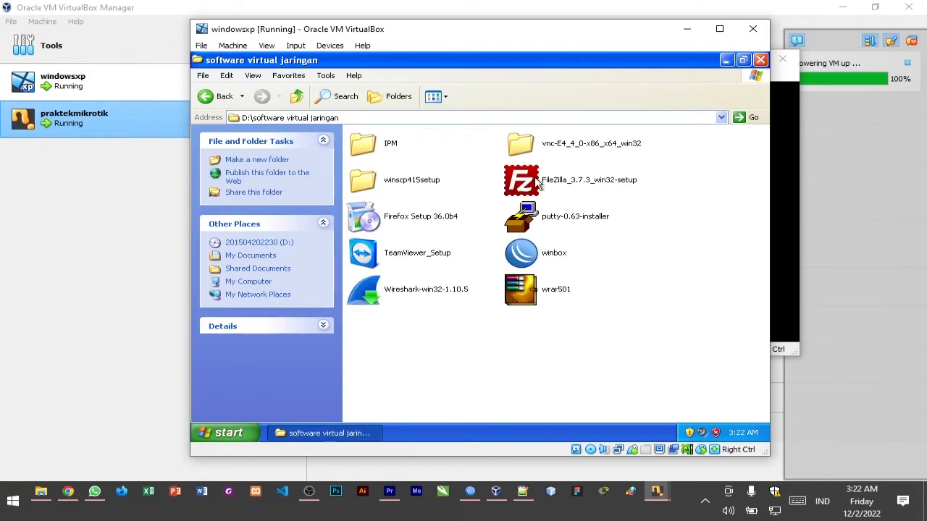
left_click(545, 257)
right_click(544, 258)
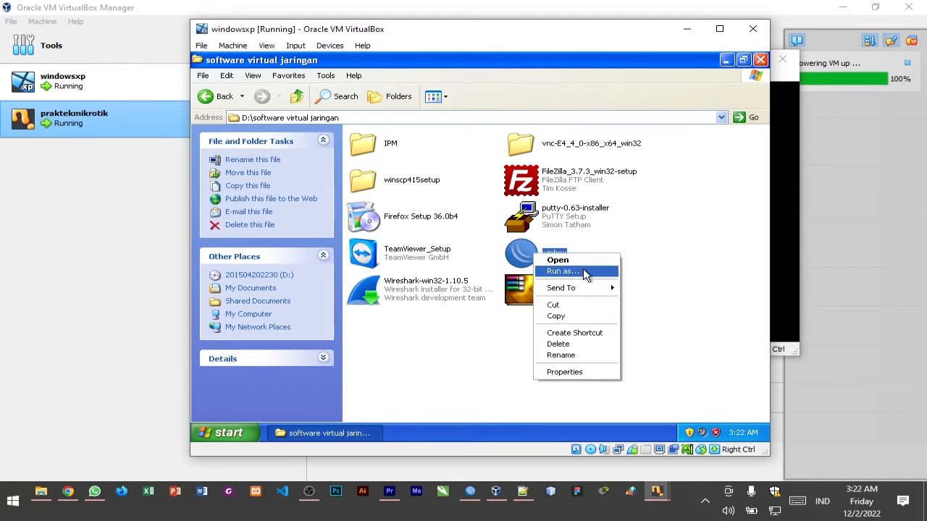
left_click(595, 316)
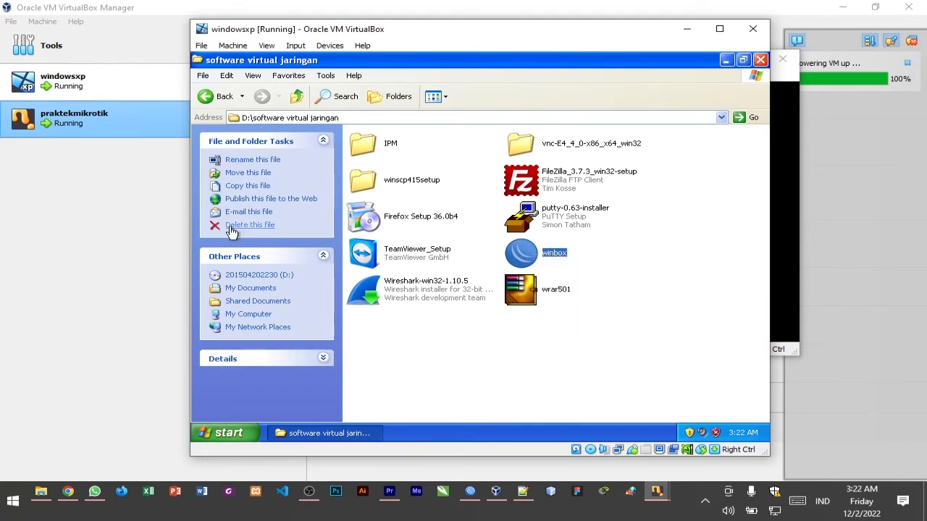
left_click(263, 319)
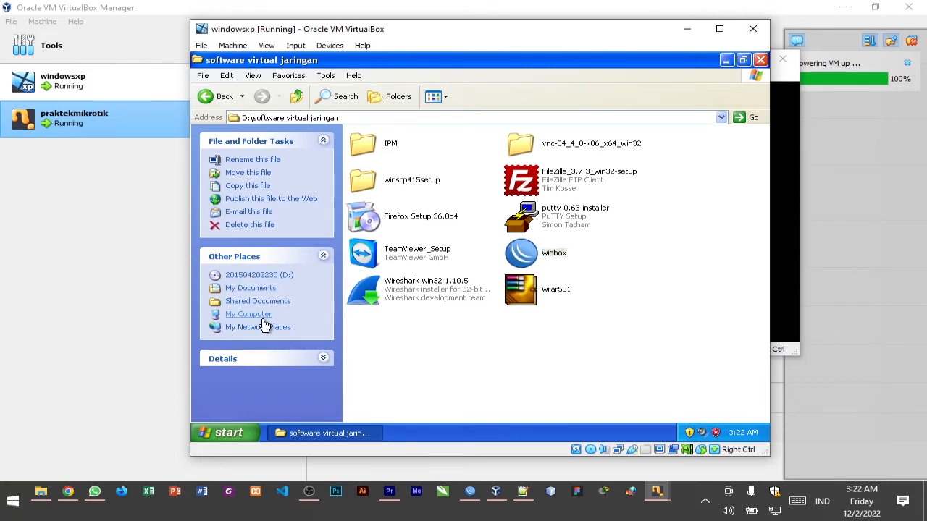
double_click(403, 237)
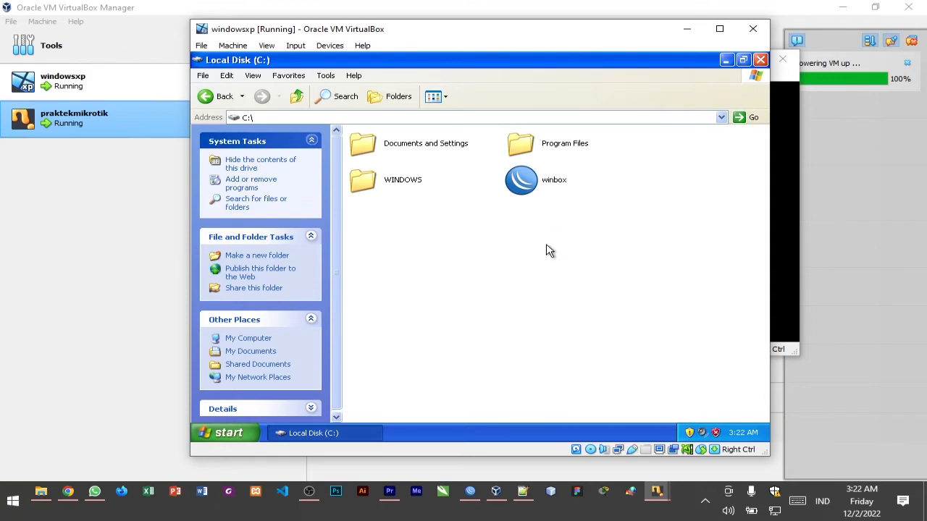
Run winbox from Local Disk (C:), select the discovered MikroTik router at 192.168.5.1 and connect as admin
double_click(540, 192)
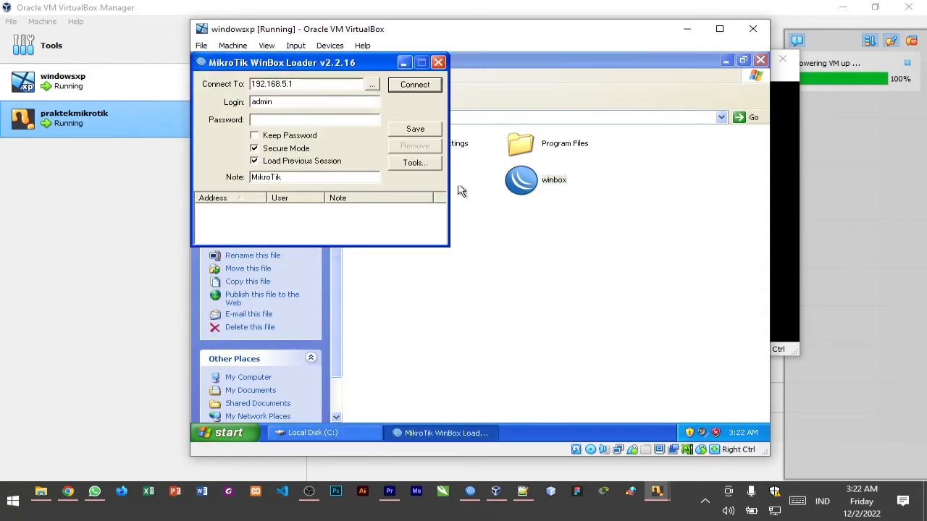
left_click(371, 86)
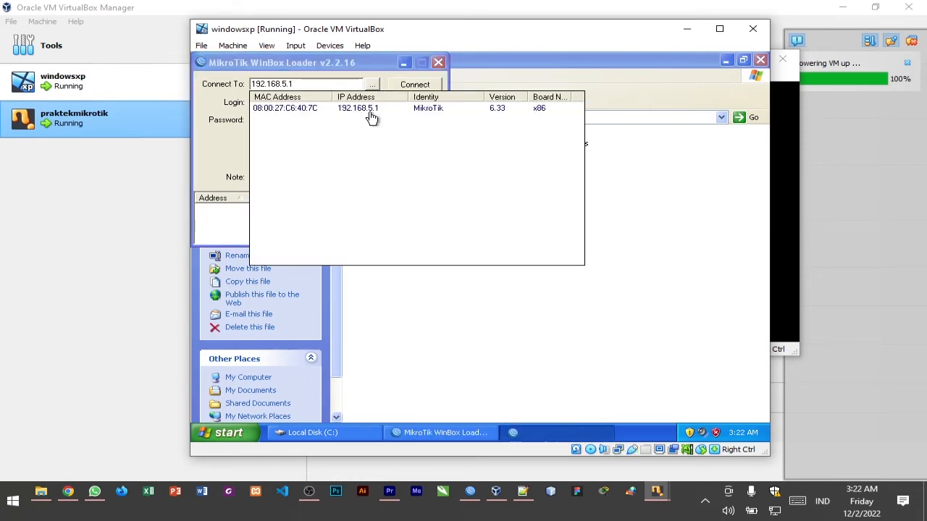
left_click(371, 118)
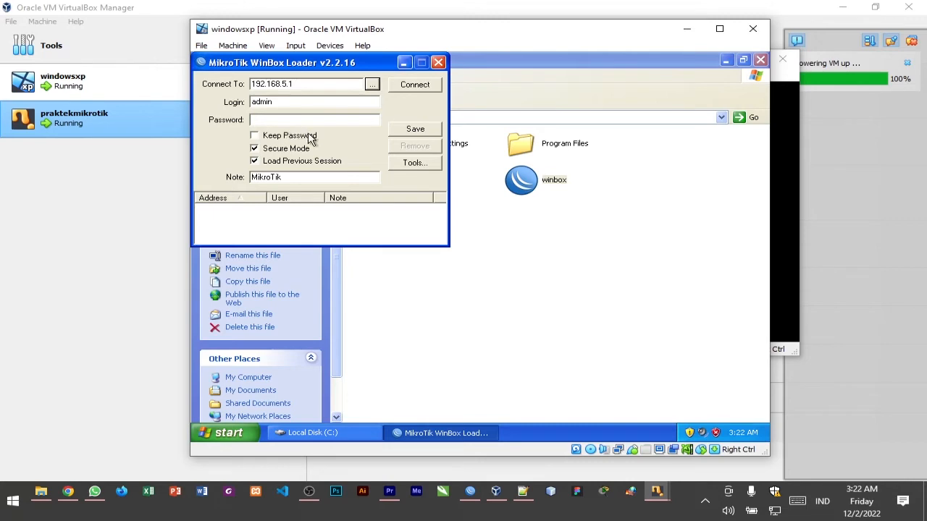
left_click(415, 94)
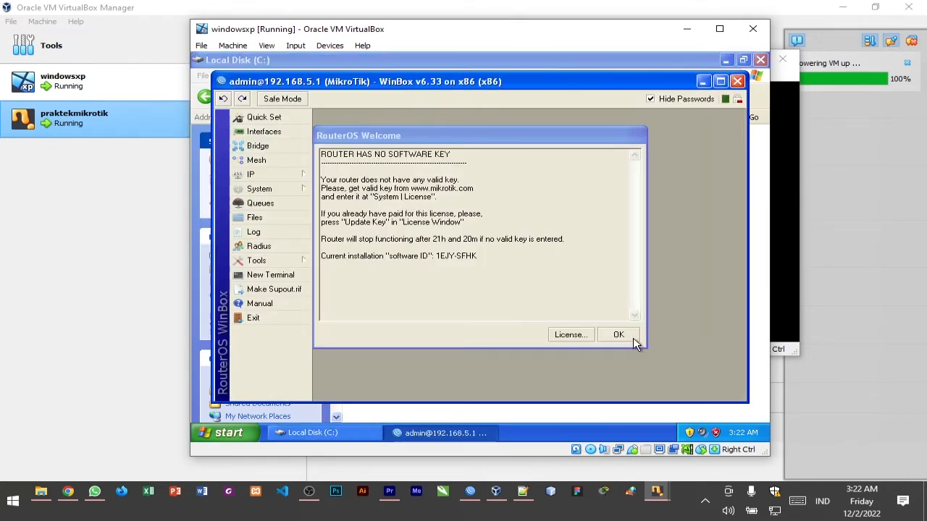
Dismiss the RouterOS Welcome notice in WinBox
left_click(619, 335)
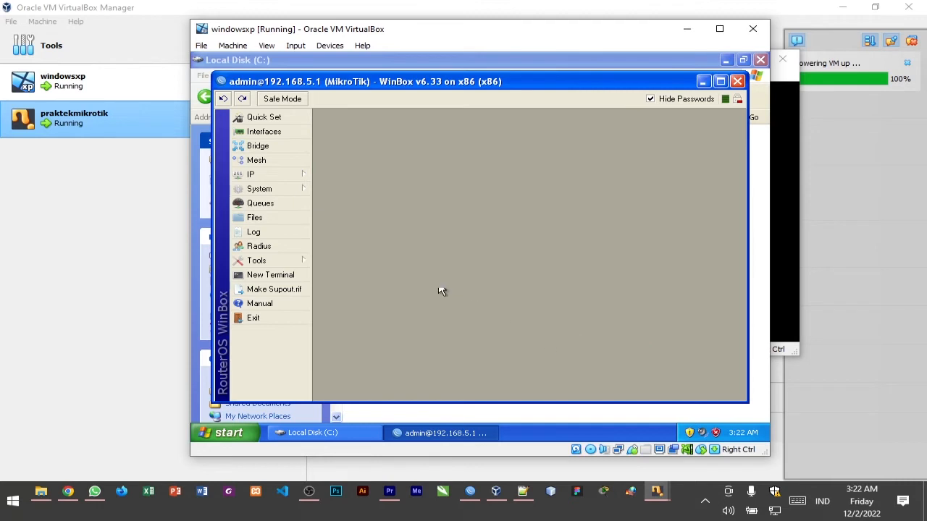
left_click(295, 176)
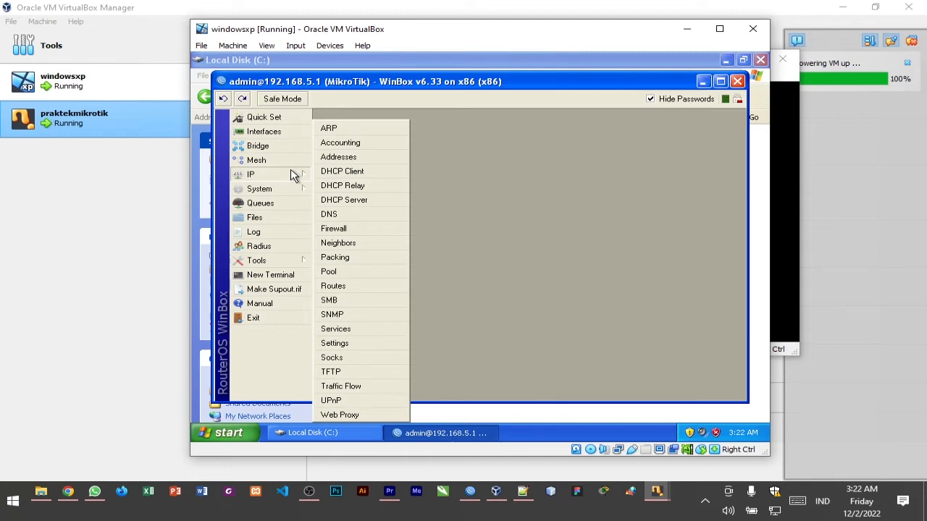
left_click(520, 193)
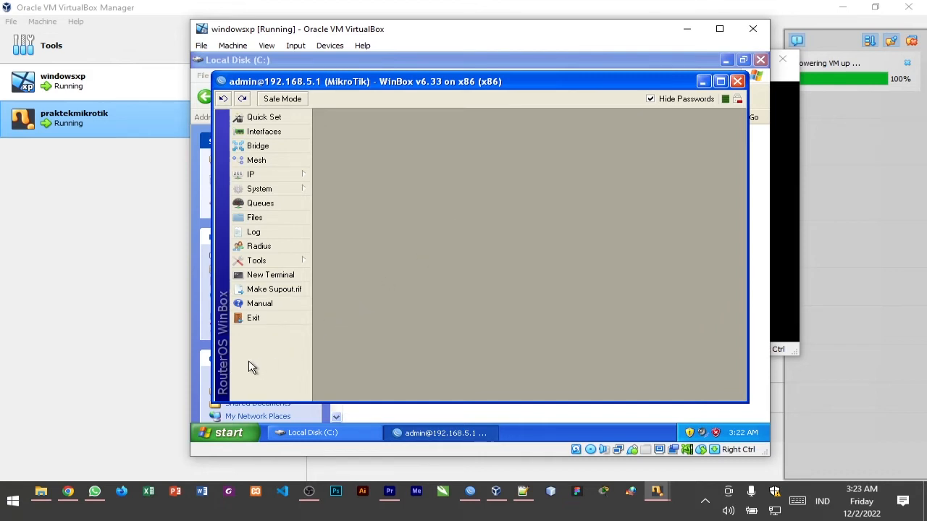
Switch to Chrome and read the web proxy instructions on page 2 of KONFIGURASI PROXY SERVER.pdf
left_click(69, 492)
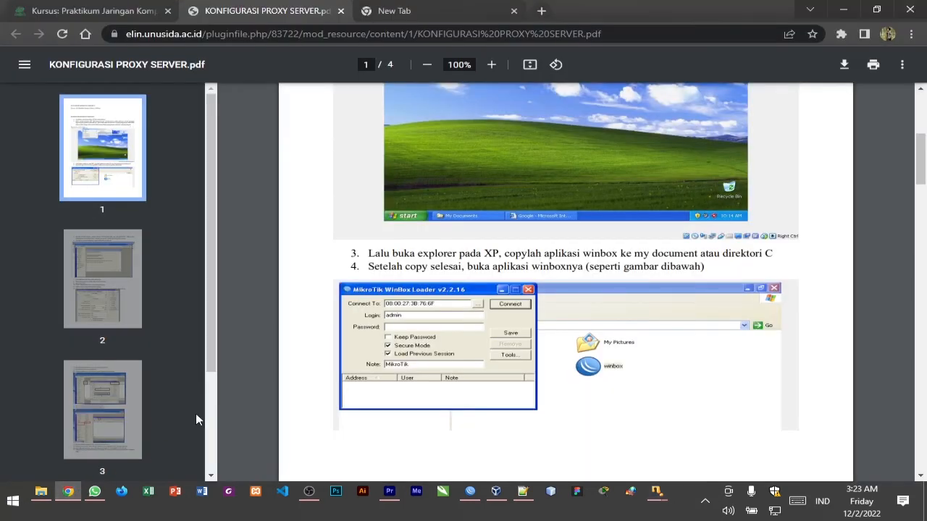
left_click_drag(922, 174, 921, 141)
left_click_drag(925, 141, 913, 274)
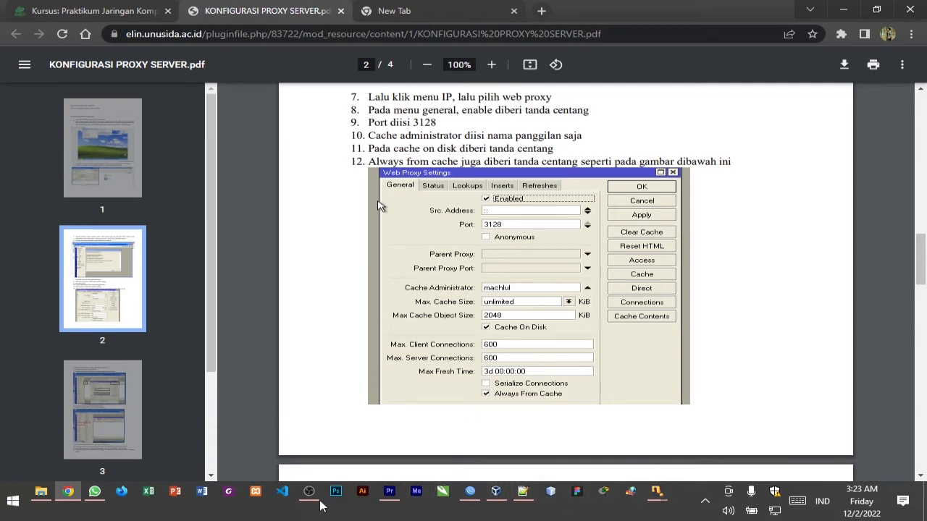
Return to WinBox in the windowsxp machine, open the IP Web Proxy settings, enable the proxy and set its port to 3128
left_click(470, 495)
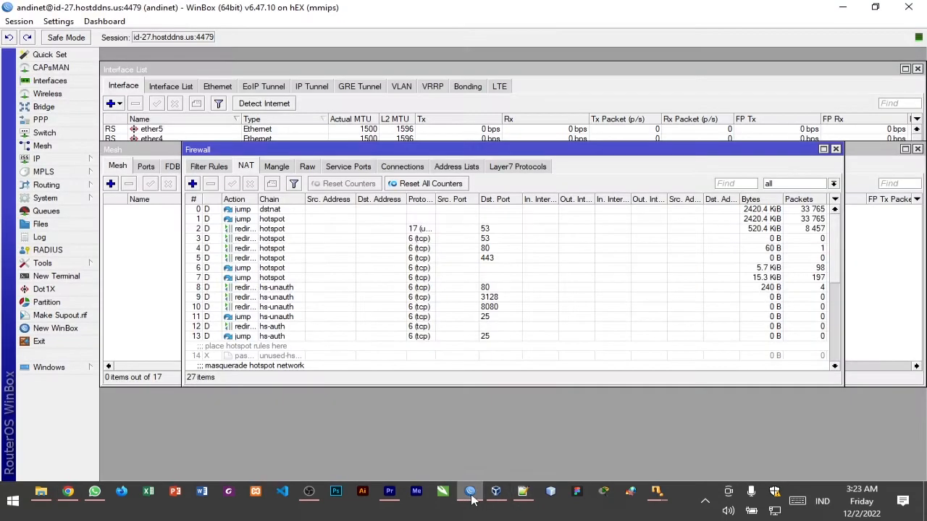
mouse_move(655, 494)
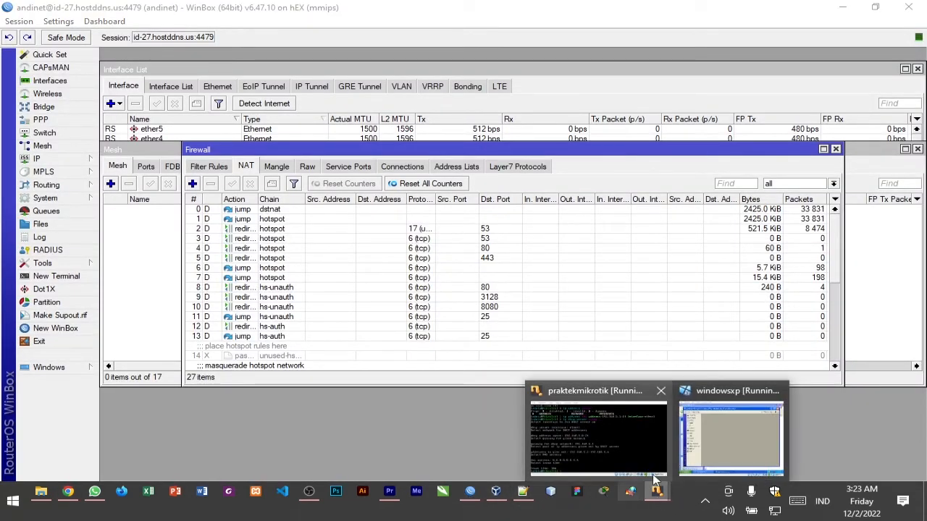
left_click(731, 438)
left_click(300, 177)
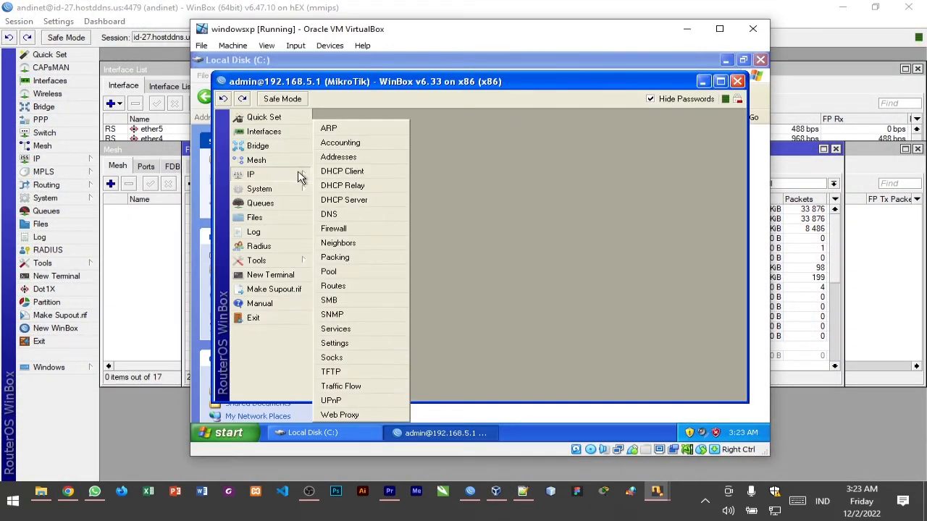
left_click(353, 415)
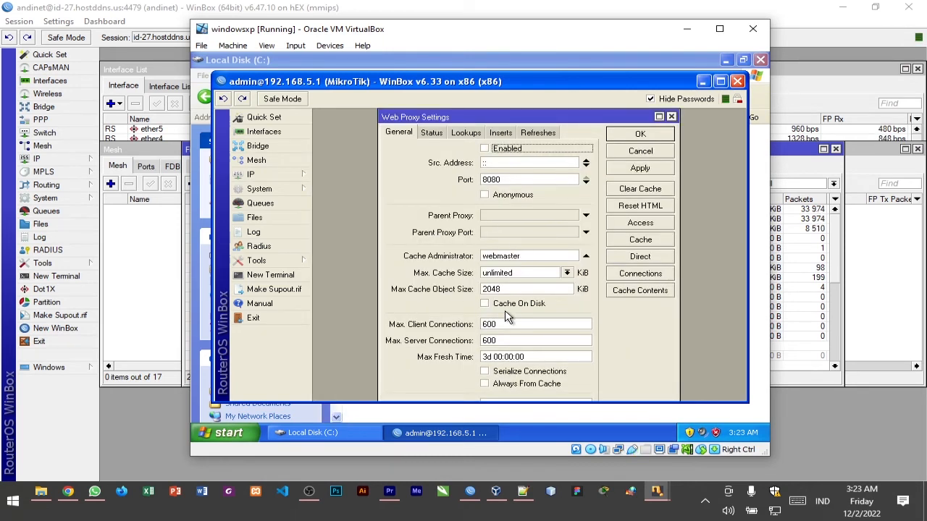
left_click(484, 149)
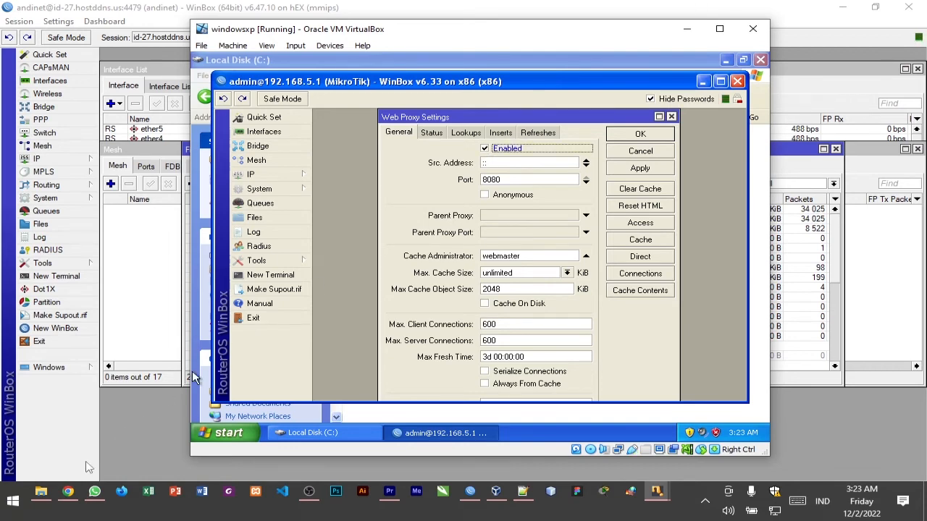
left_click(67, 491)
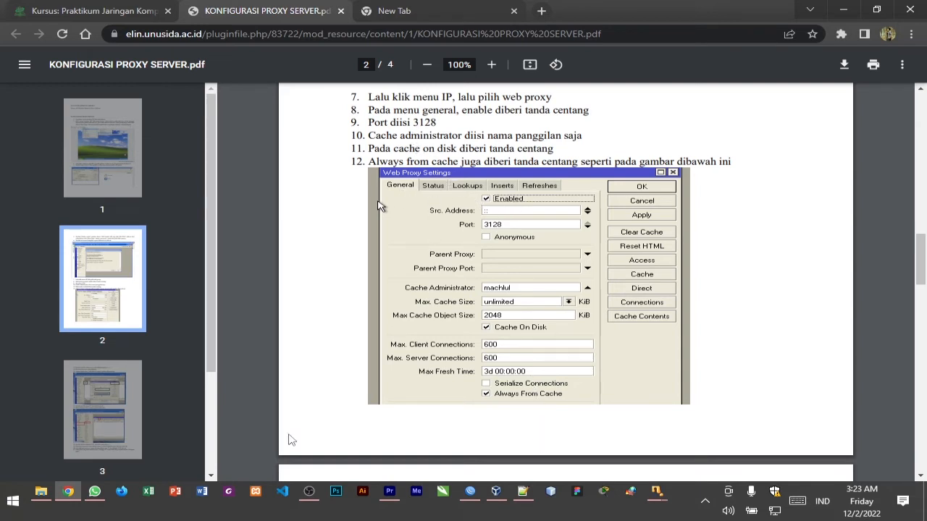
left_click(71, 491)
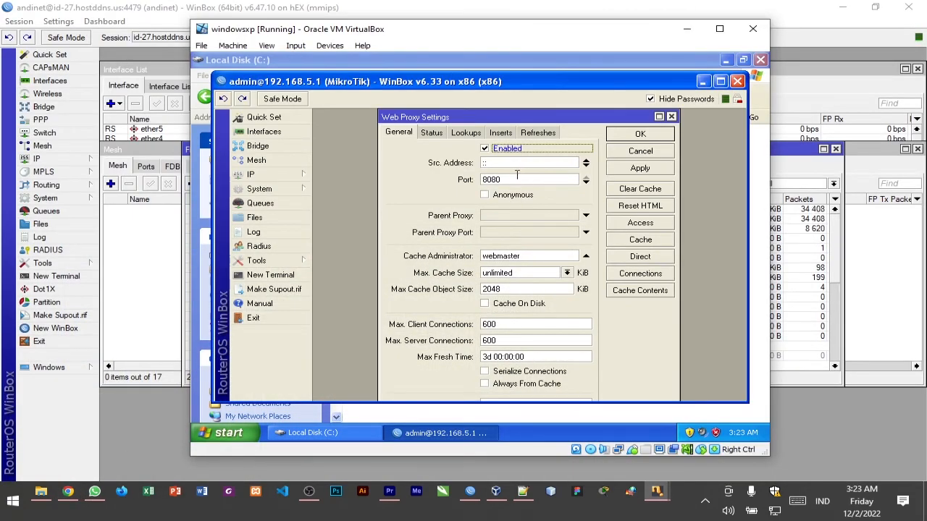
double_click(517, 176)
type("3128")
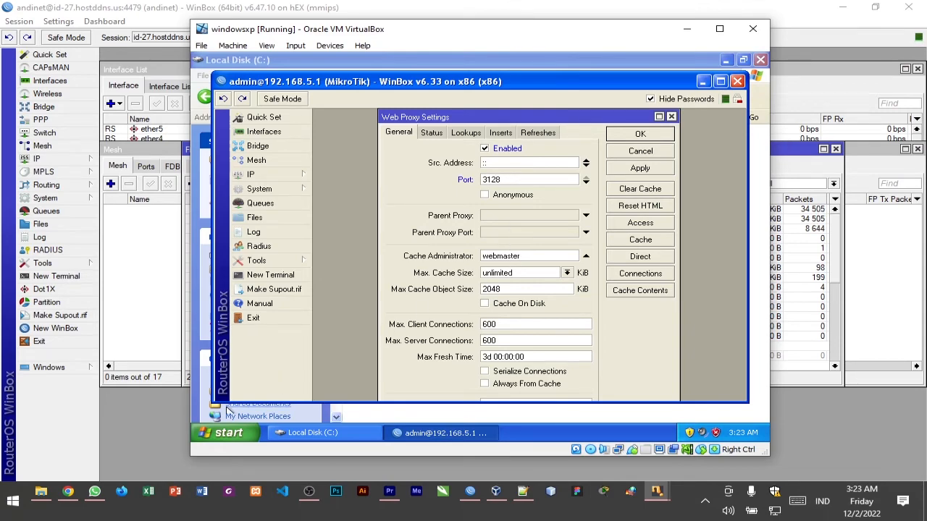
Fill in the cache administrator's nickname, enable Cache On Disk and Always From Cache, and apply the web proxy settings
left_click(67, 491)
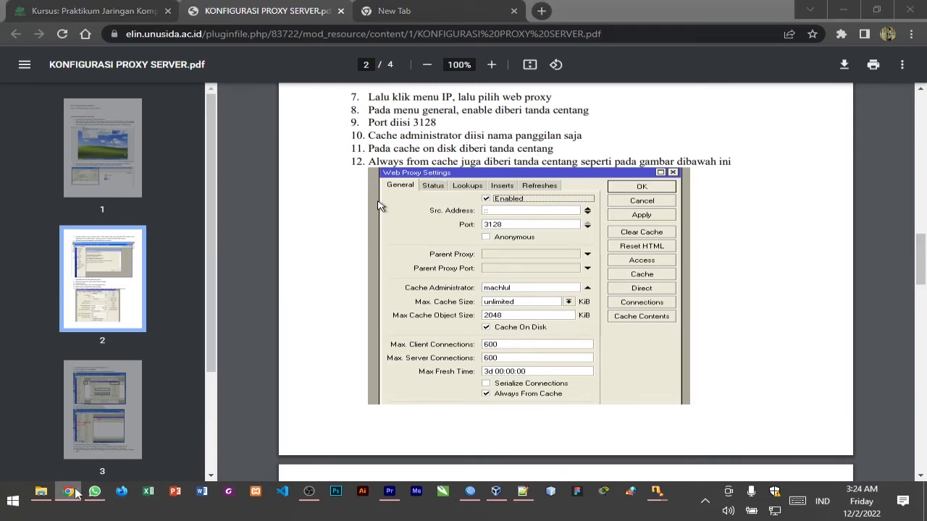
left_click(67, 492)
double_click(493, 258)
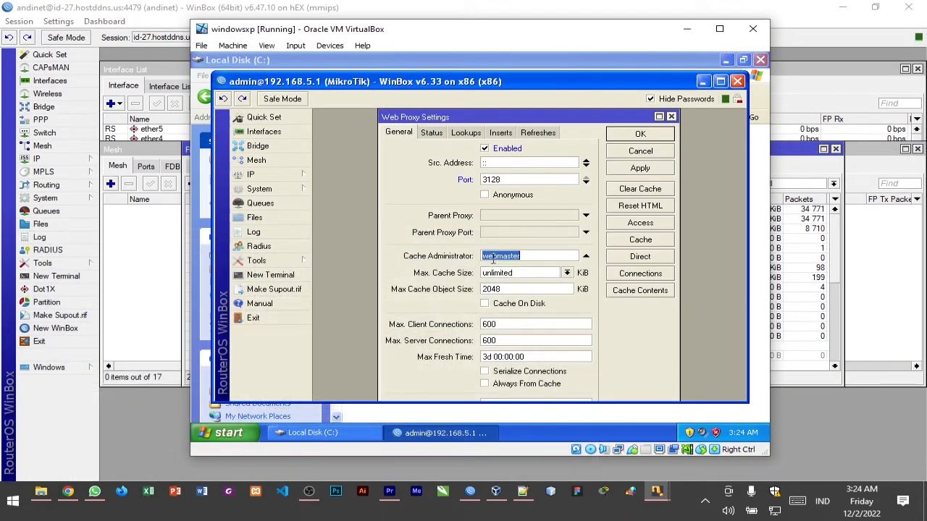
type("an")
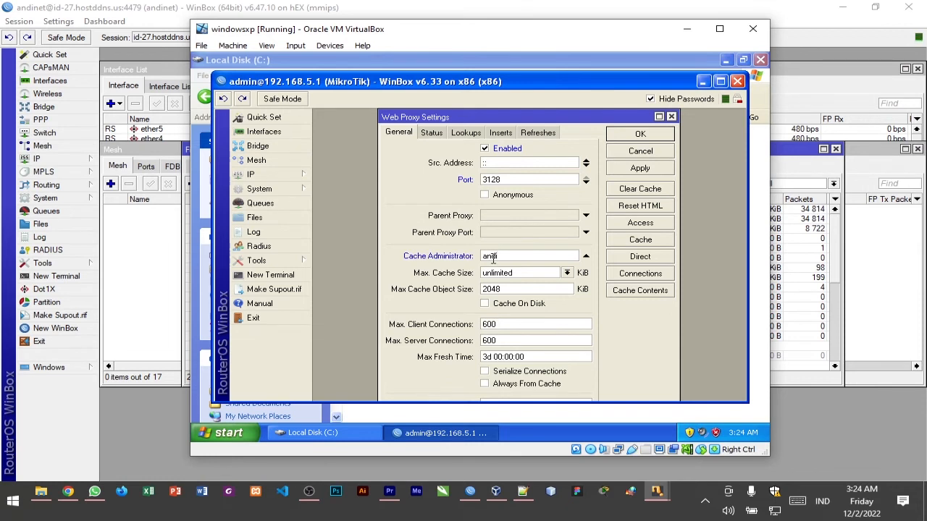
type("di")
left_click(485, 305)
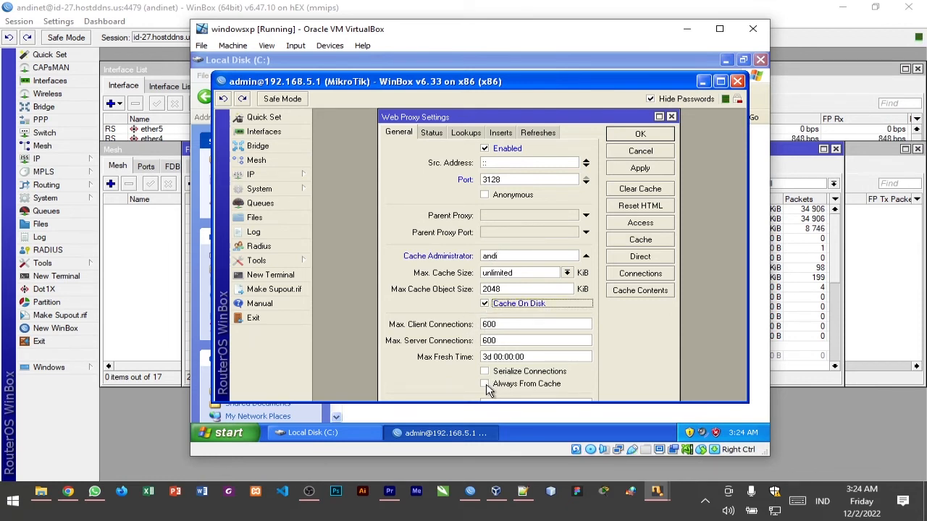
left_click(485, 384)
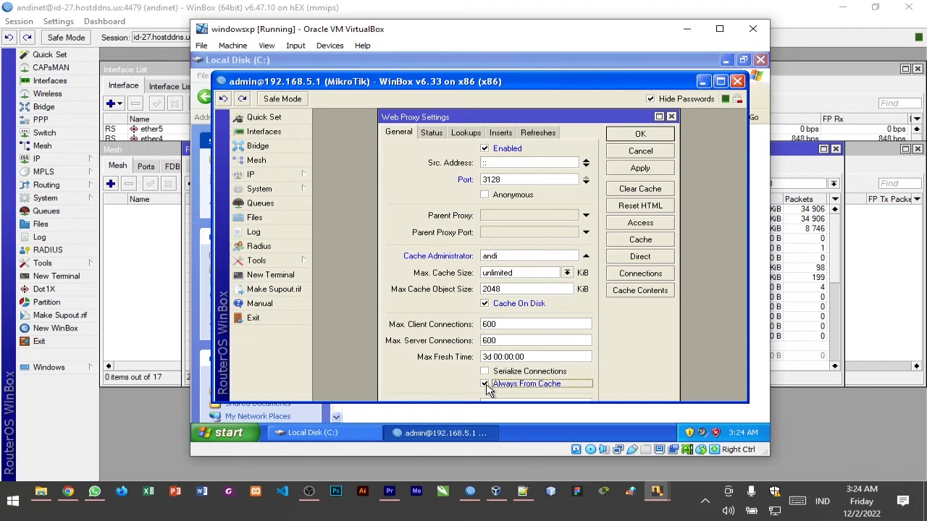
left_click(653, 171)
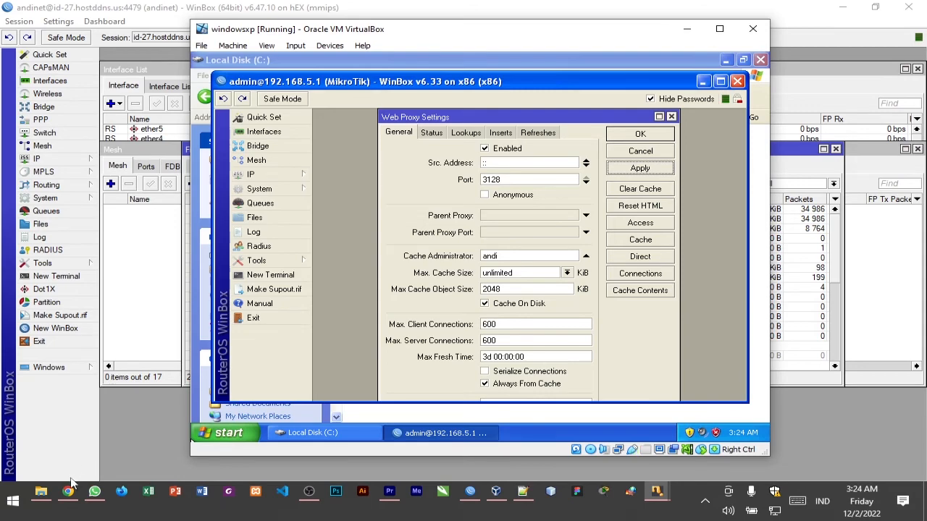
Switch to Chrome and read the PDF's page 3 instructions for adding a web proxy access rule
left_click(67, 492)
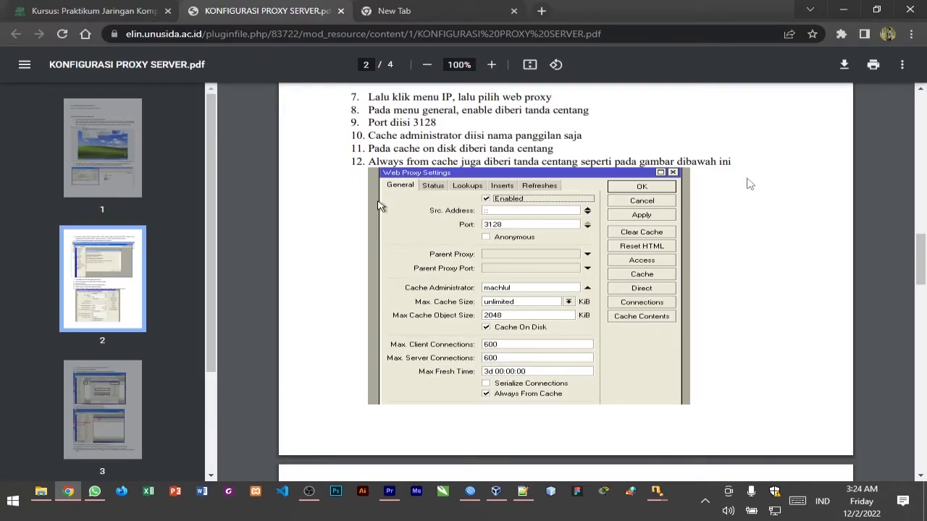
mouse_move(923, 246)
left_mouse_down()
mouse_move(923, 289)
mouse_move(923, 259)
left_mouse_up()
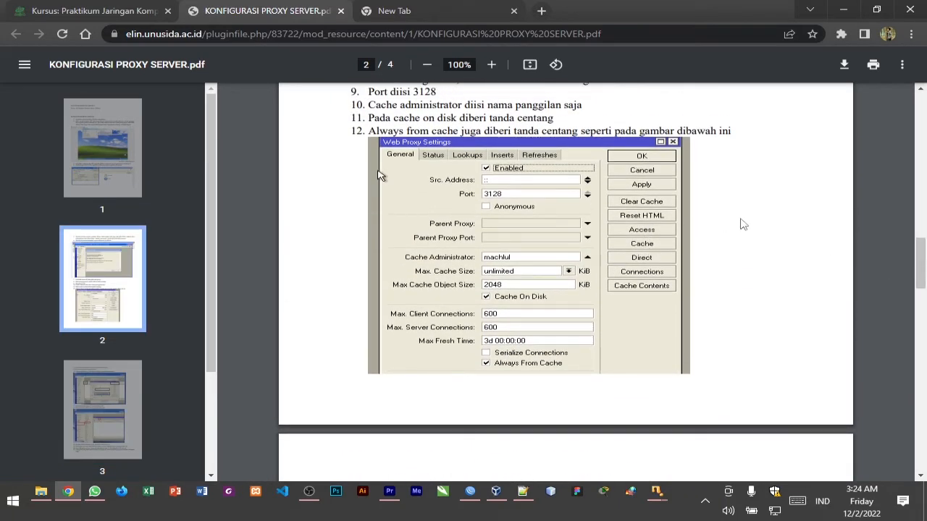
left_click_drag(921, 264, 923, 295)
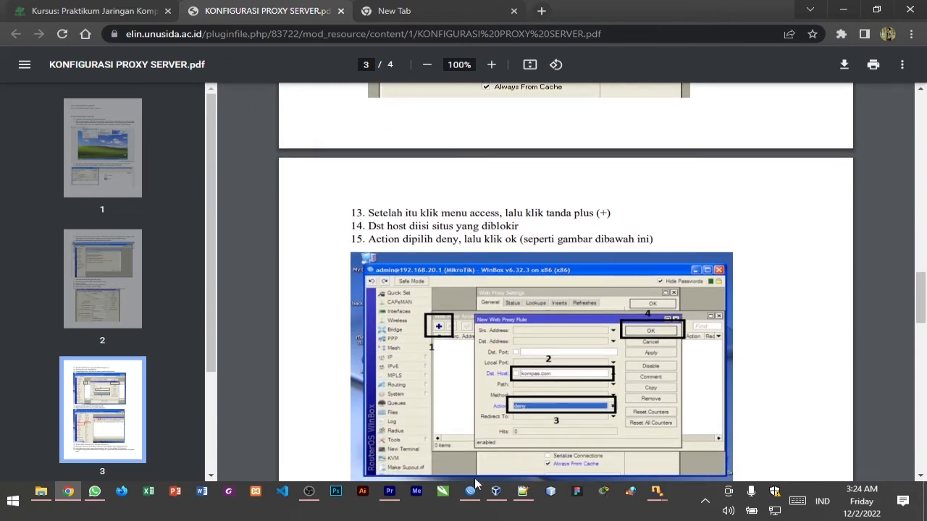
left_click(67, 492)
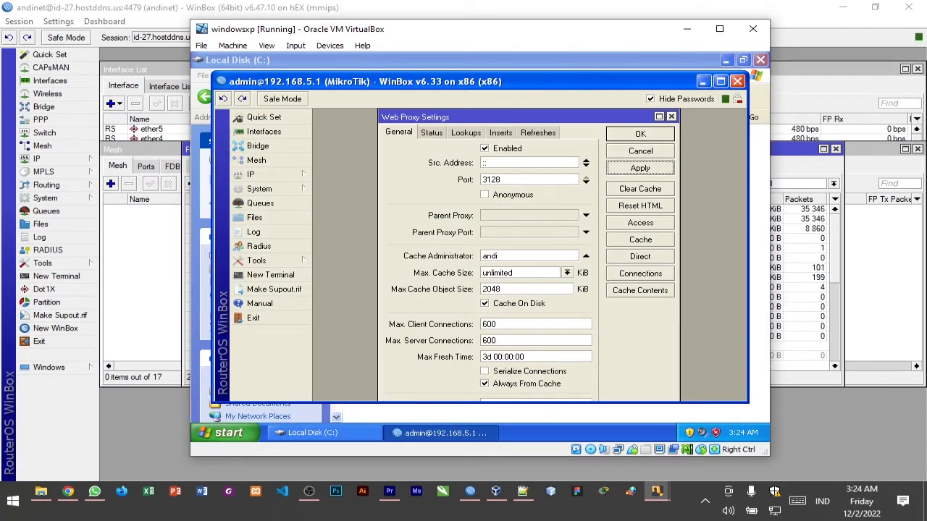
Reapply the web proxy settings and open a new rule in the Web Proxy Access list, leaving its source address empty
left_click(659, 171)
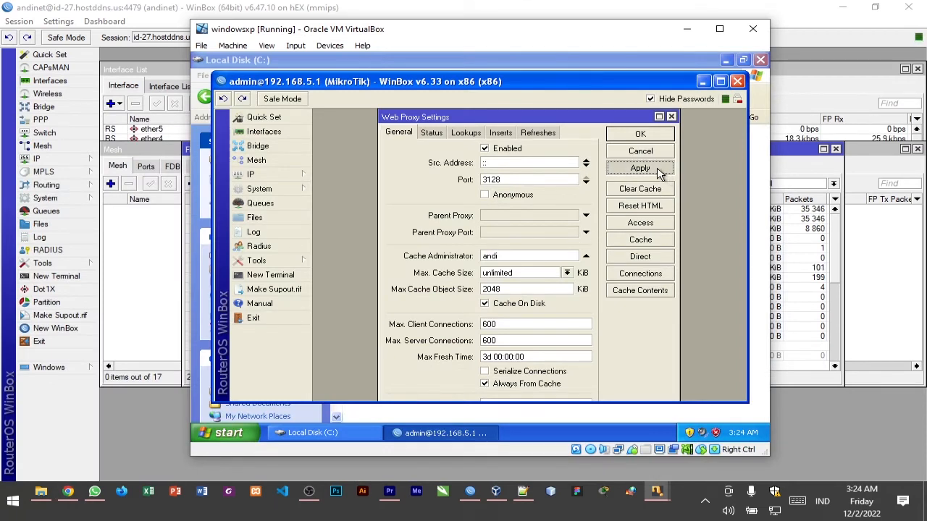
left_click(659, 171)
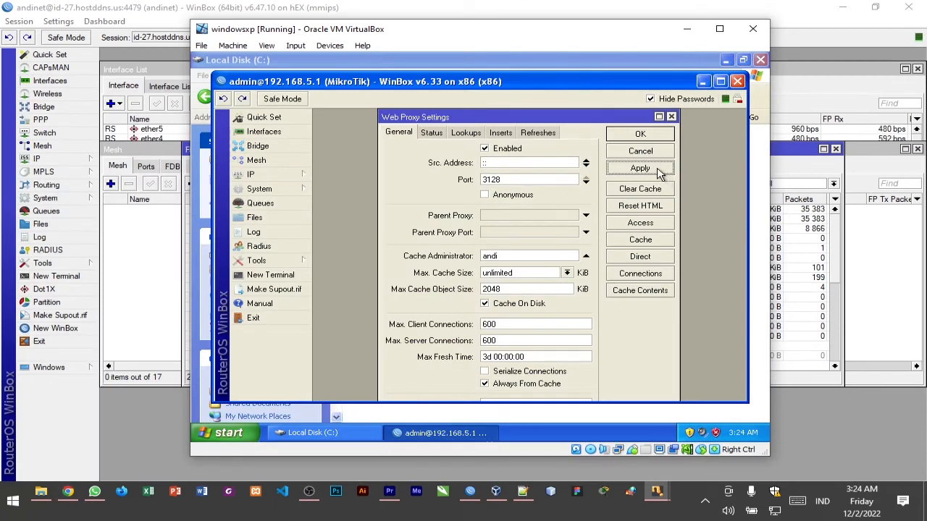
left_click(653, 223)
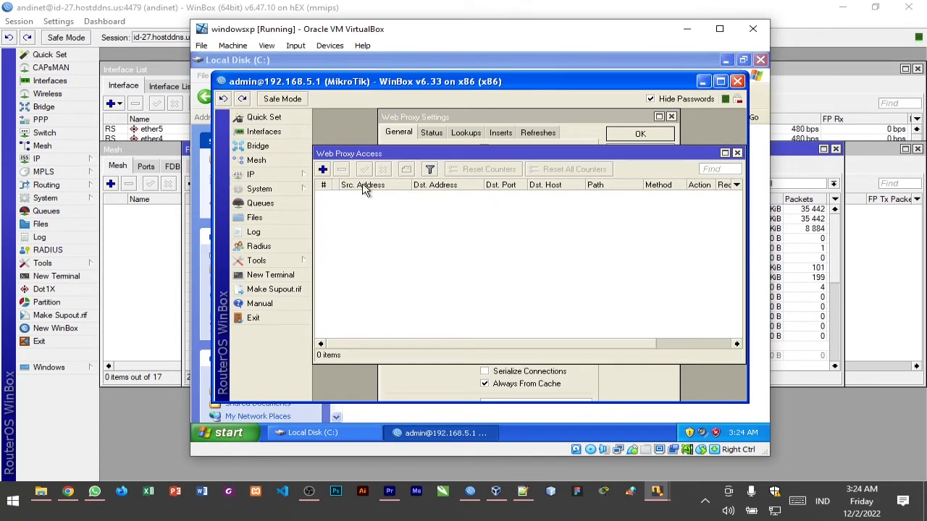
left_click(324, 171)
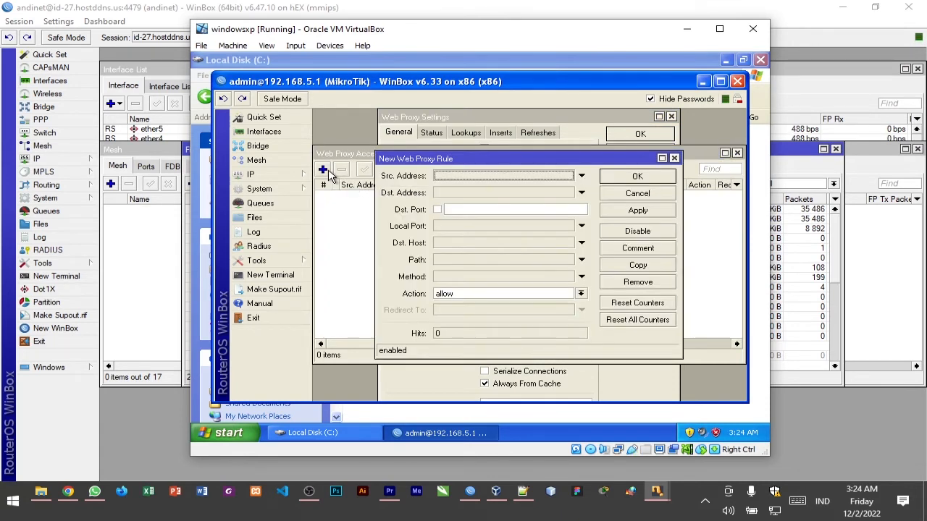
left_click(580, 177)
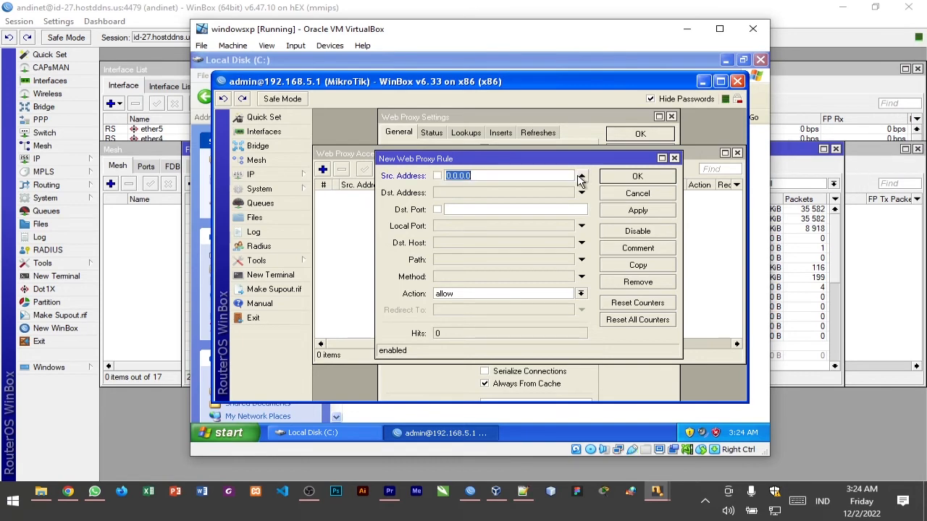
left_click(581, 177)
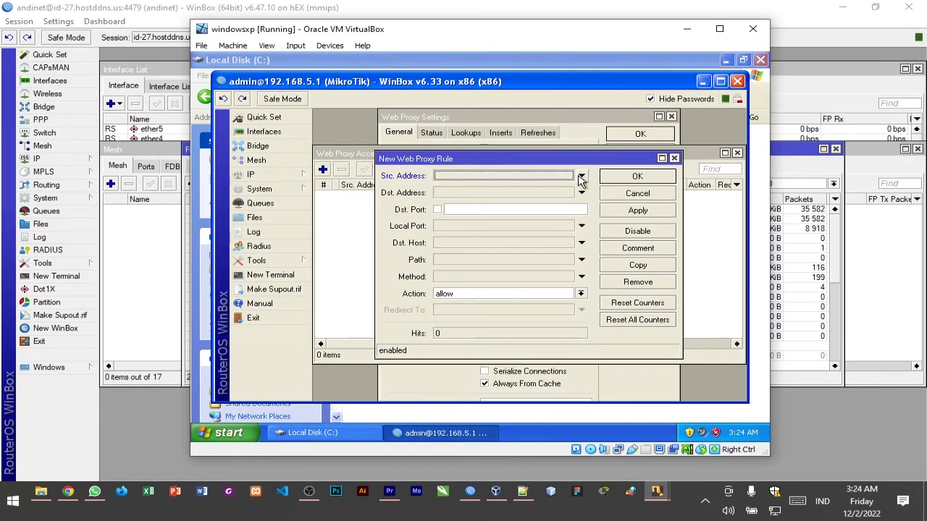
Review the access rule instructions and the assignment's blocked-site list in Chrome, highlight tokopedia.com, and return to the windowsxp machine
left_click(68, 492)
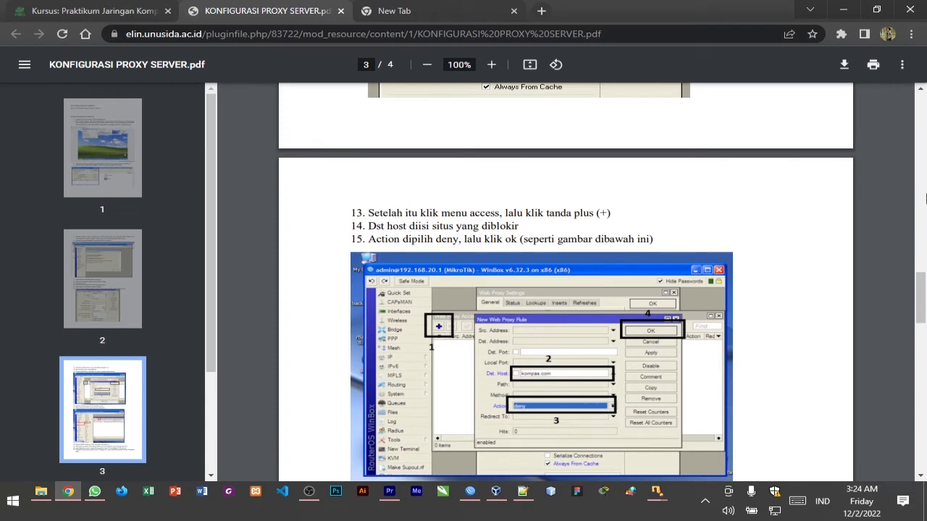
scroll(677, 241, "down", 2)
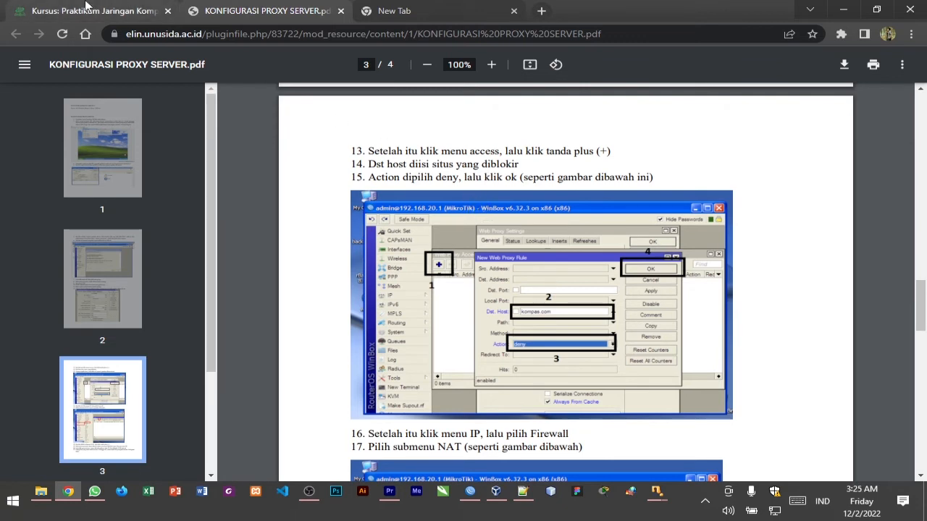
left_click(86, 6)
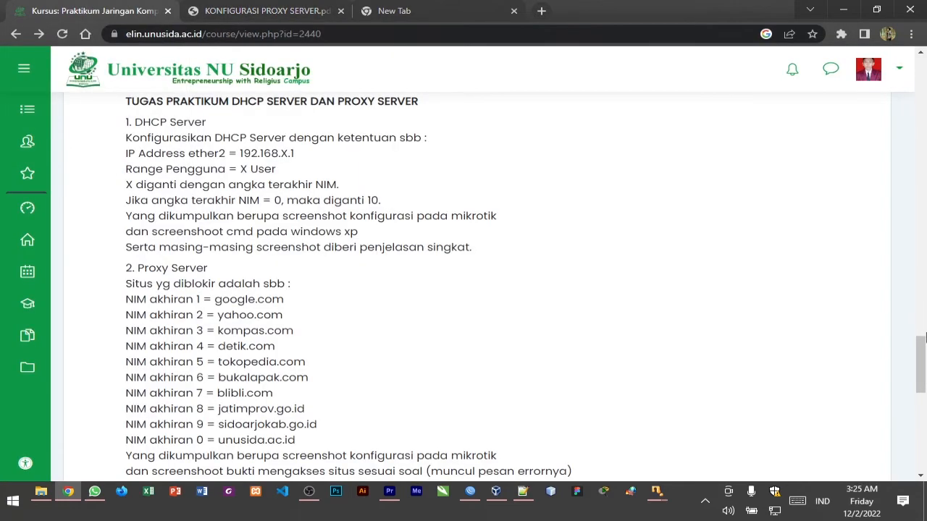
scroll(921, 336, "down", 1)
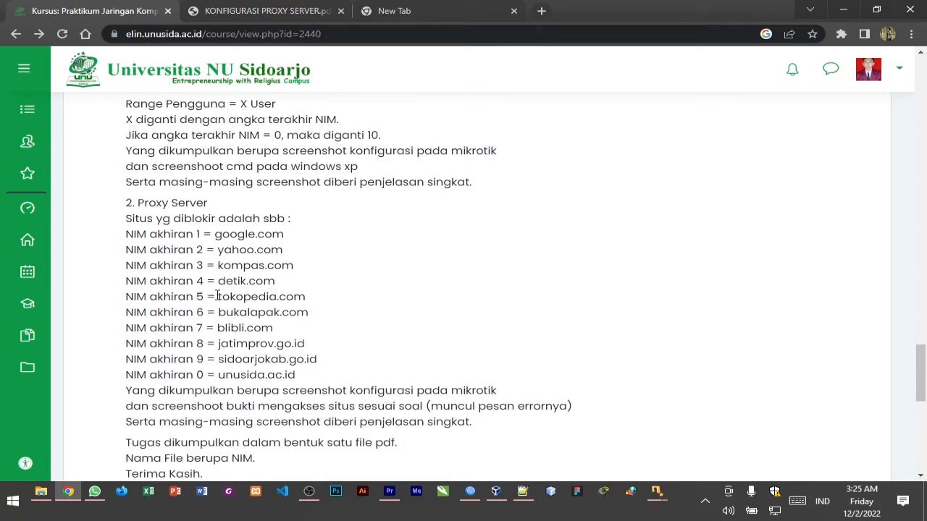
left_click_drag(219, 296, 308, 307)
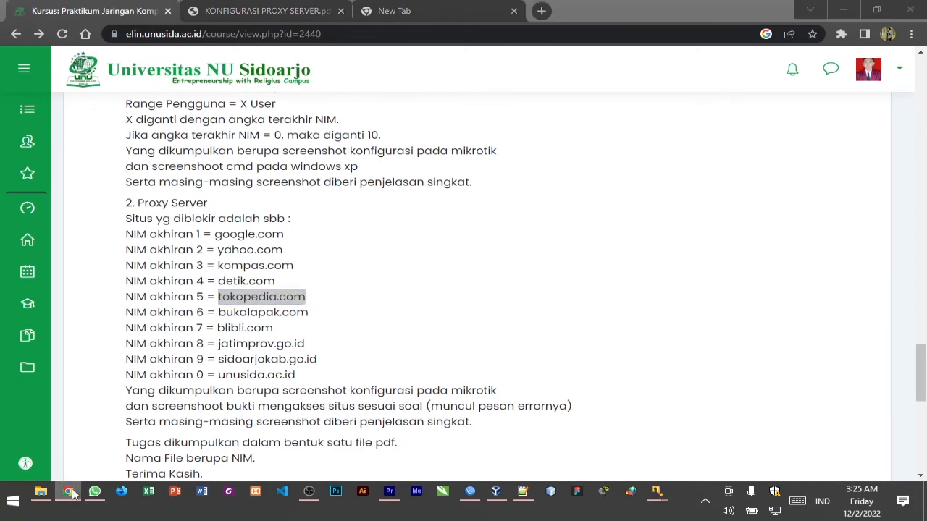
left_click(68, 492)
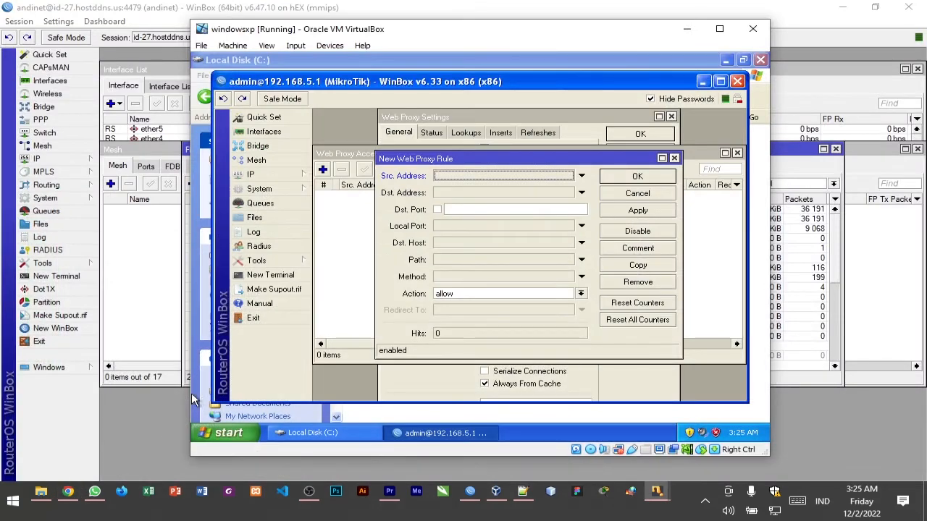
Set the destination host of the new web proxy rule to tokopedia.com
left_click(480, 244)
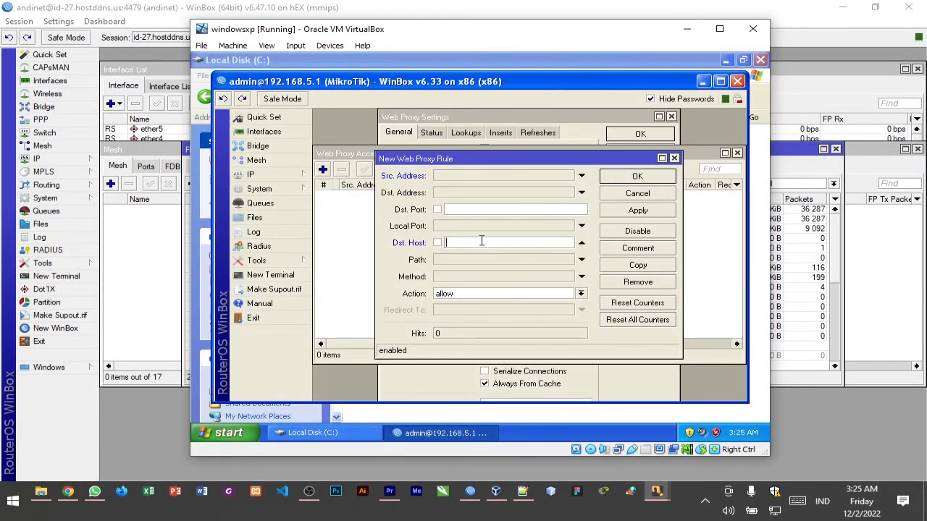
type("tokopedia.com")
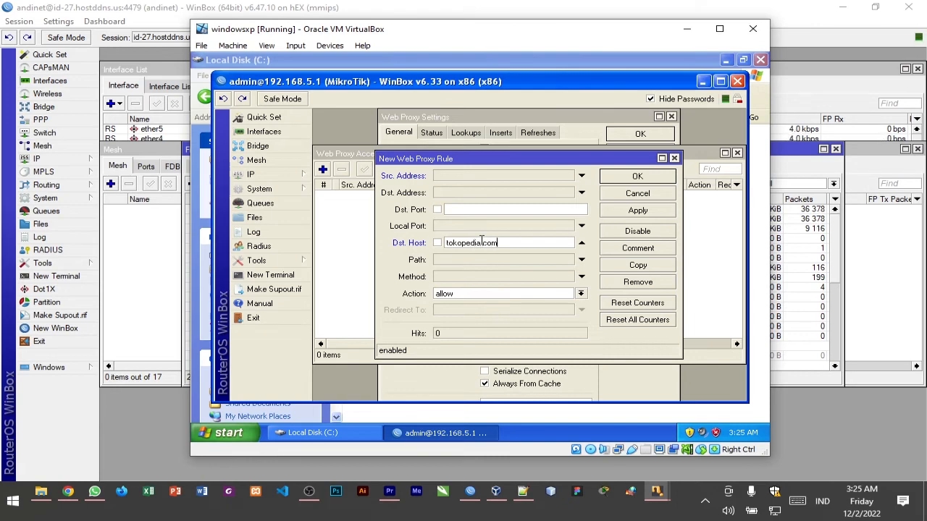
Check the assignment's blocked-site list and the PDF's access rule instructions in Chrome, and return to the windowsxp machine
left_click(67, 491)
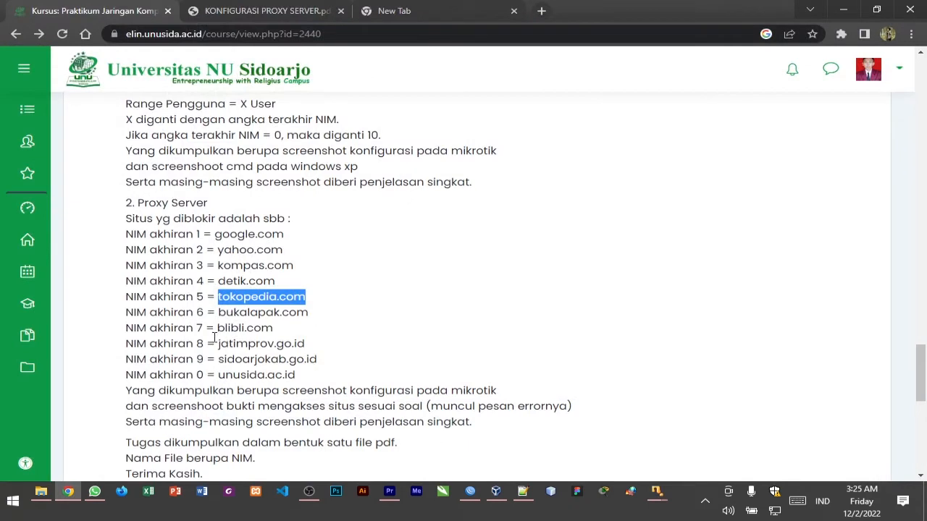
left_click_drag(217, 328, 296, 314)
left_click(296, 316)
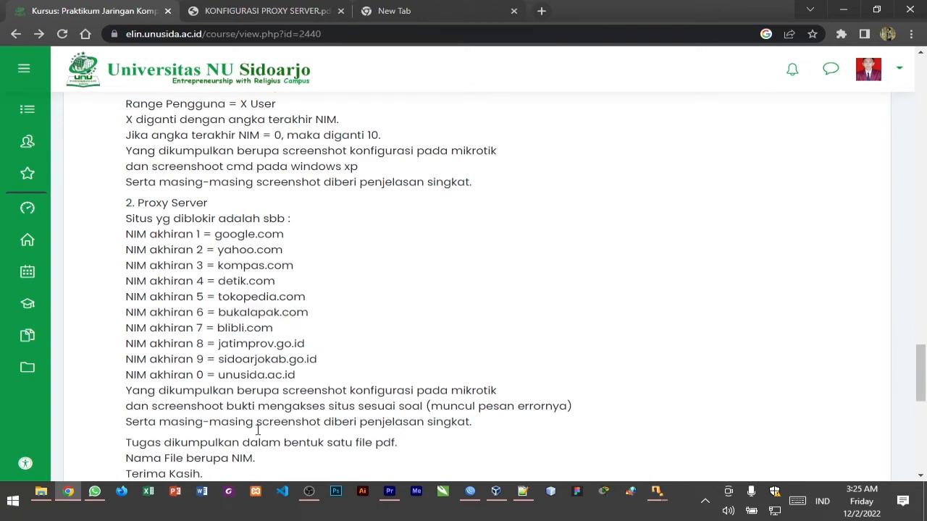
left_click(67, 491)
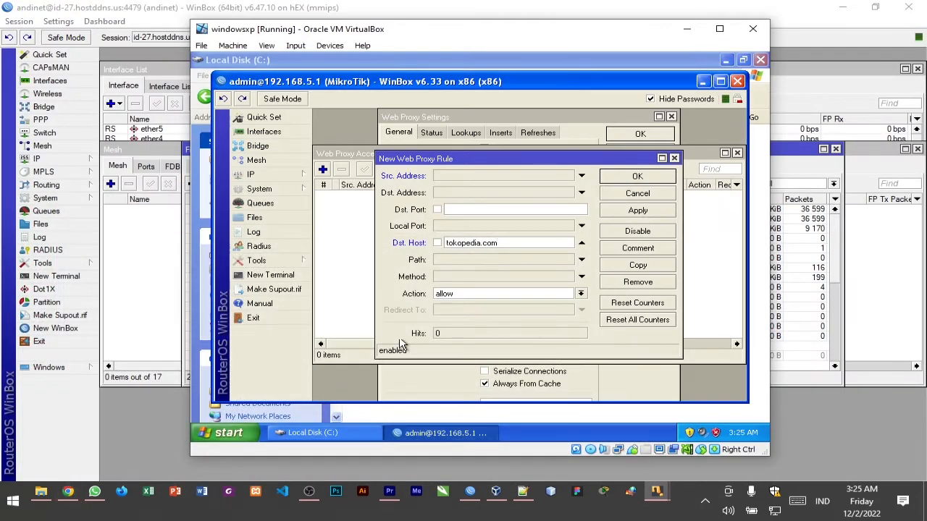
left_click(67, 492)
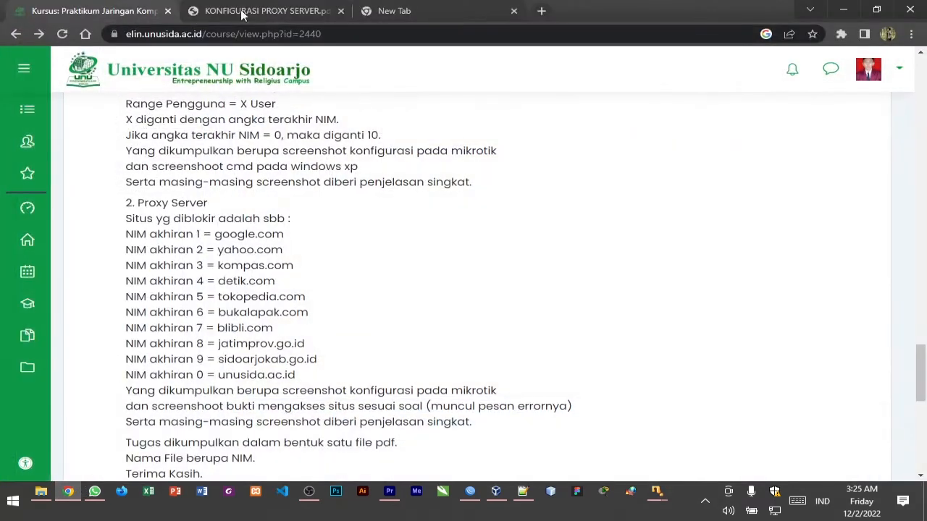
left_click(243, 12)
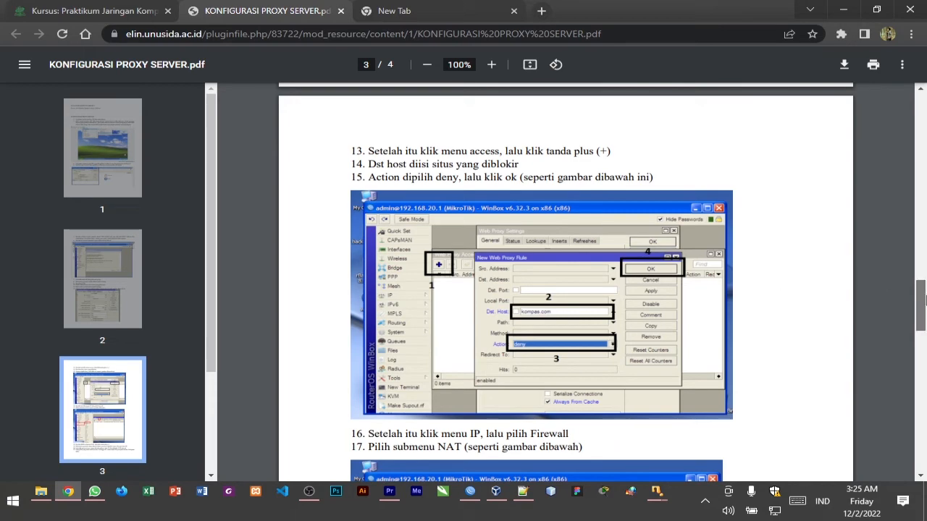
scroll(920, 300, "down", 1)
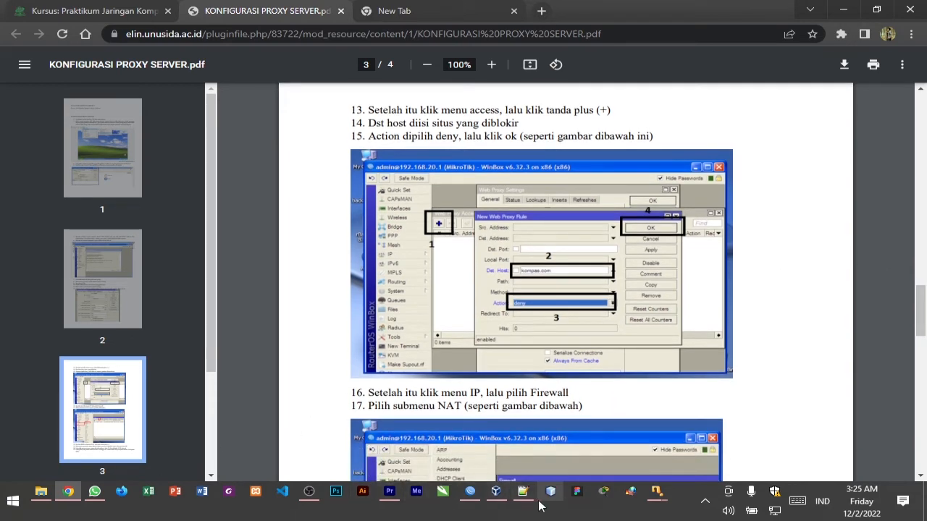
left_click(68, 492)
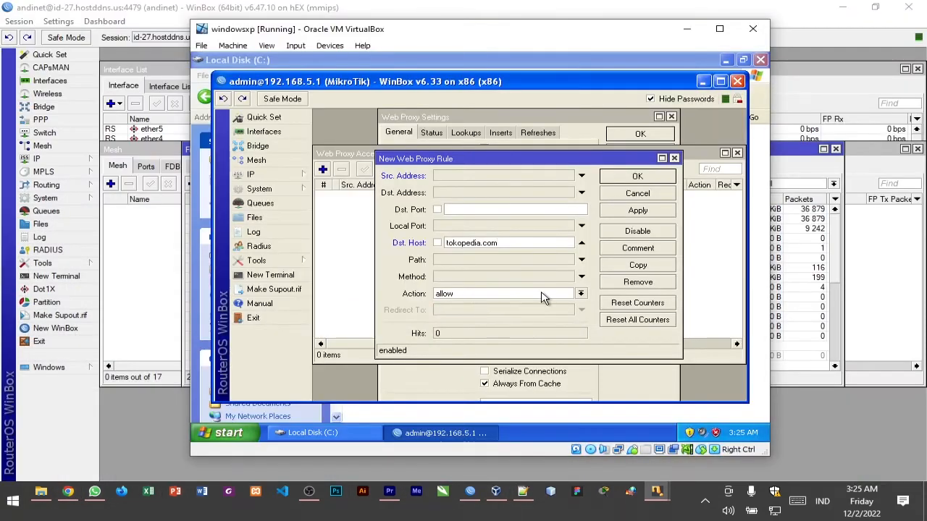
Set the web proxy rule's action to deny, check the PDF's firewall instructions in Chrome, and save the rule
left_click(580, 294)
left_click(565, 311)
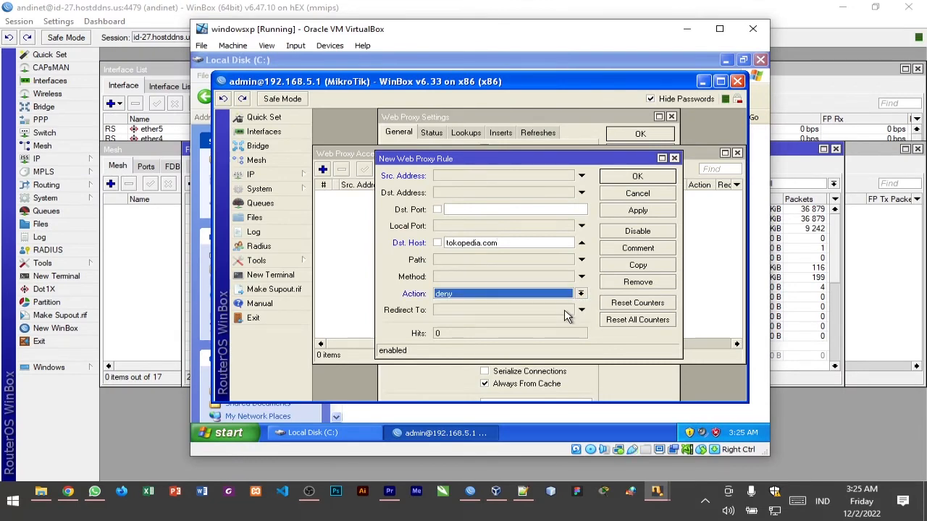
left_click(68, 492)
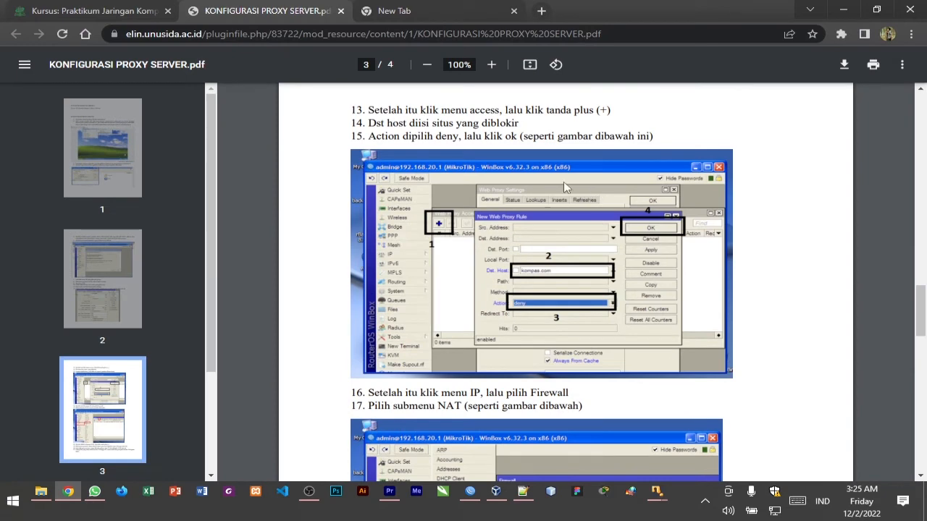
left_click_drag(920, 301, 916, 335)
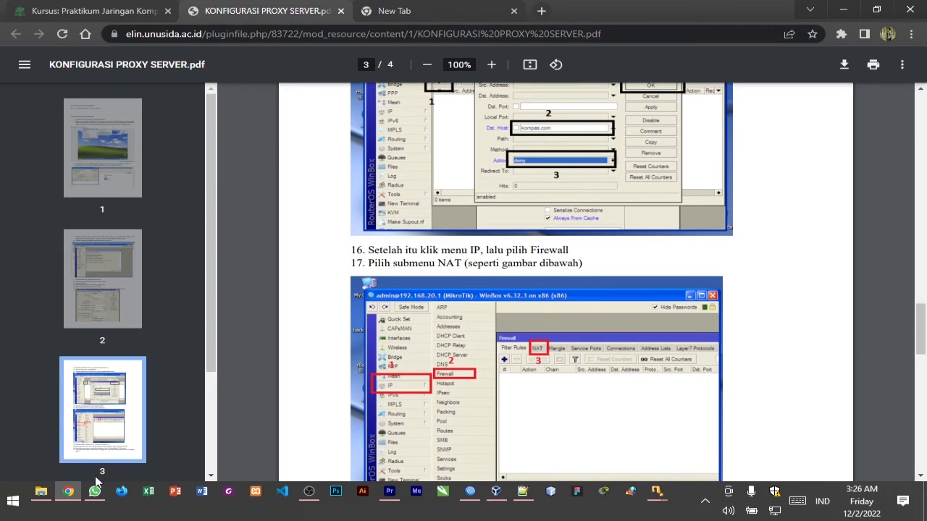
left_click(69, 492)
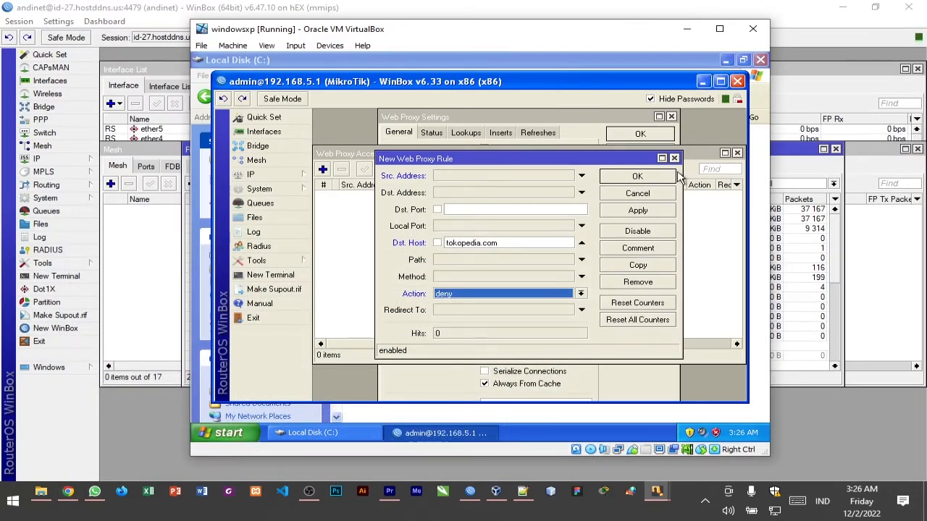
left_click(663, 178)
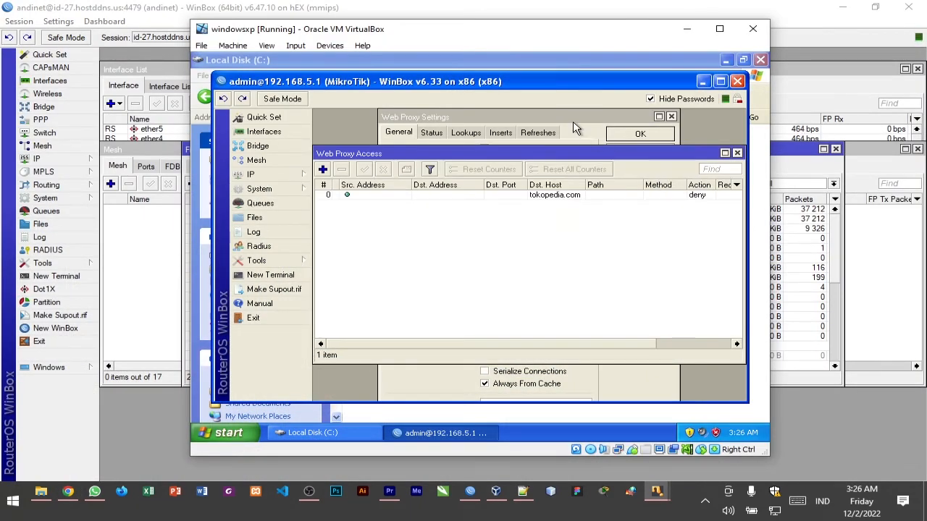
Bring the Web Proxy Settings window forward, apply the settings and close it
left_click(573, 123)
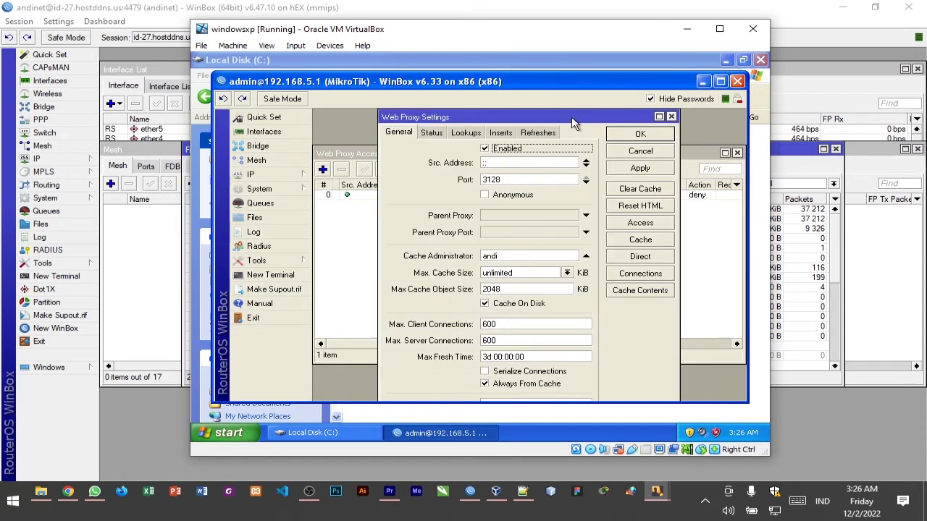
left_click(644, 174)
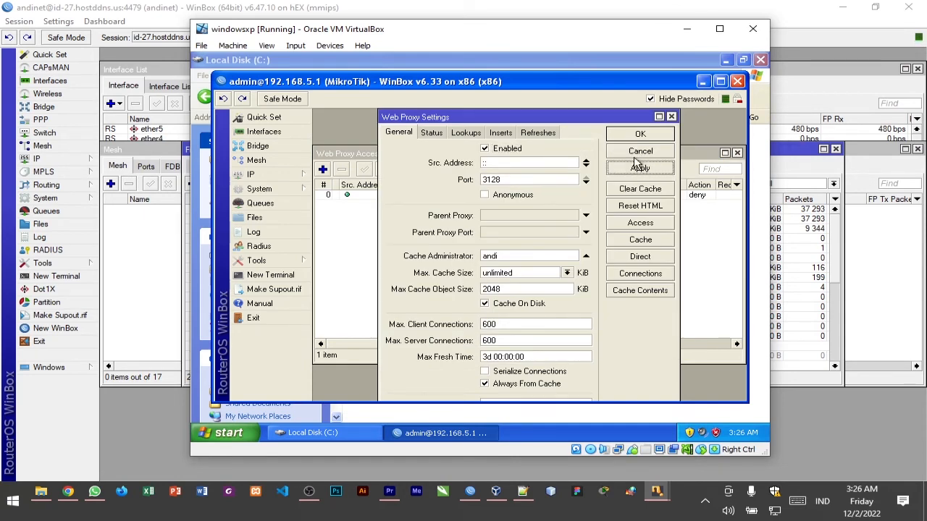
left_click(639, 135)
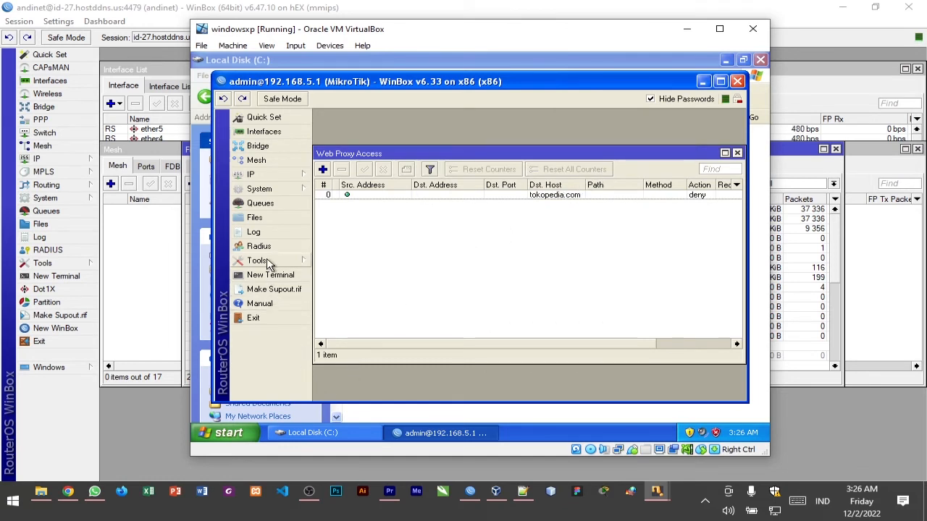
Open the MikroTik firewall and display its NAT rules
left_click(290, 172)
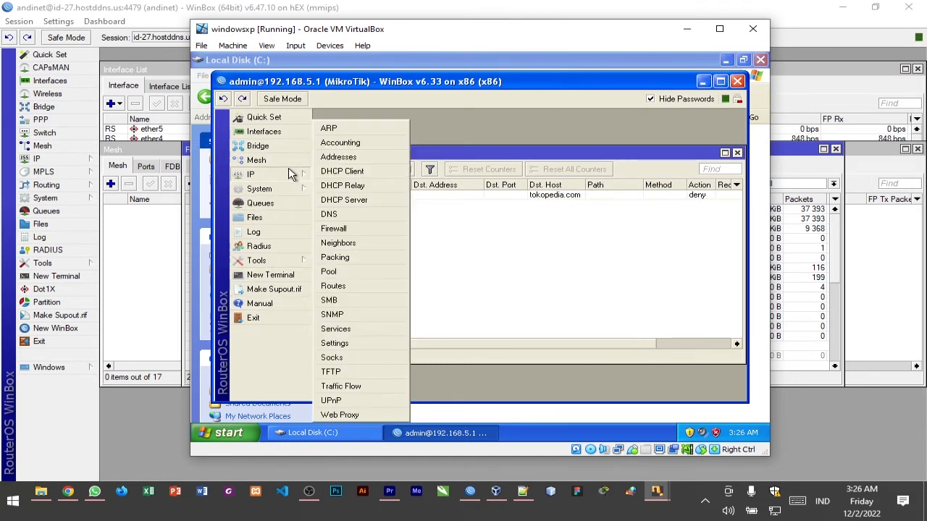
left_click(334, 229)
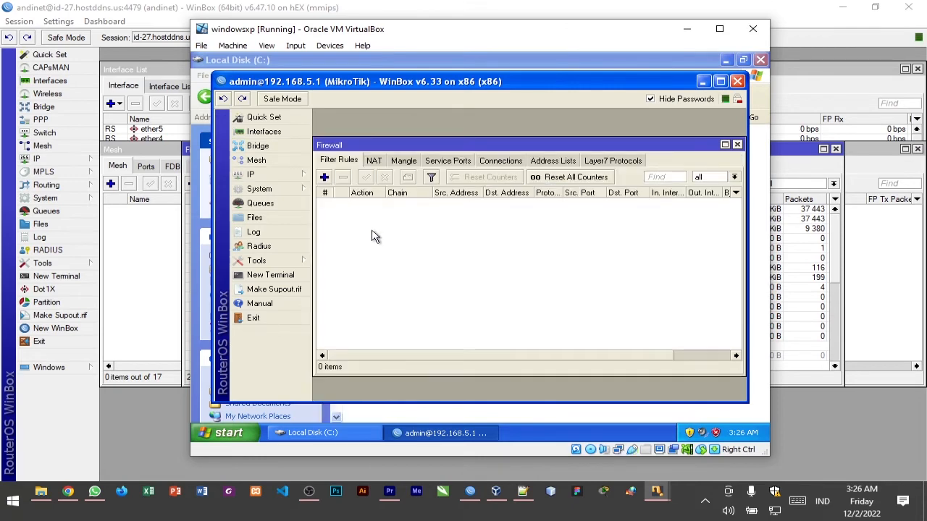
left_click(372, 163)
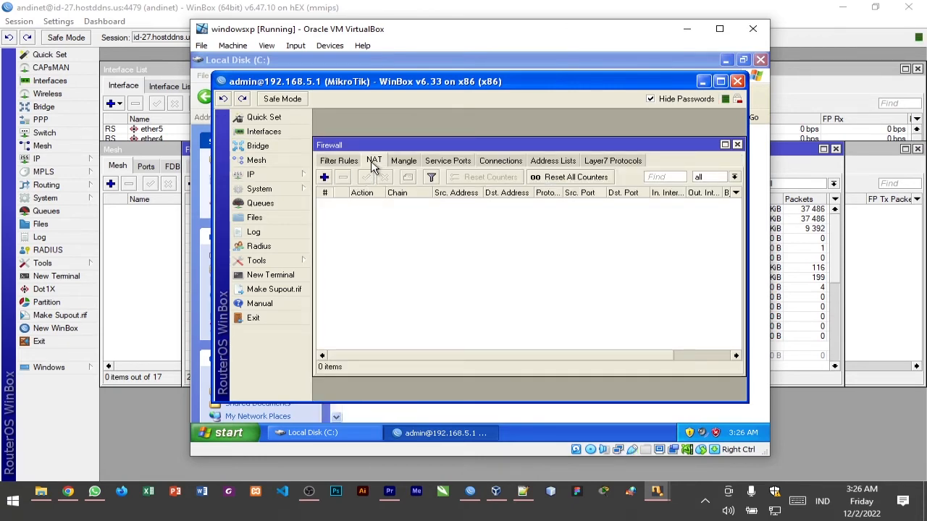
Read the PDF's NAT instructions 18 to 21 in Chrome, and start a new NAT rule with chain dstnat
left_click(67, 492)
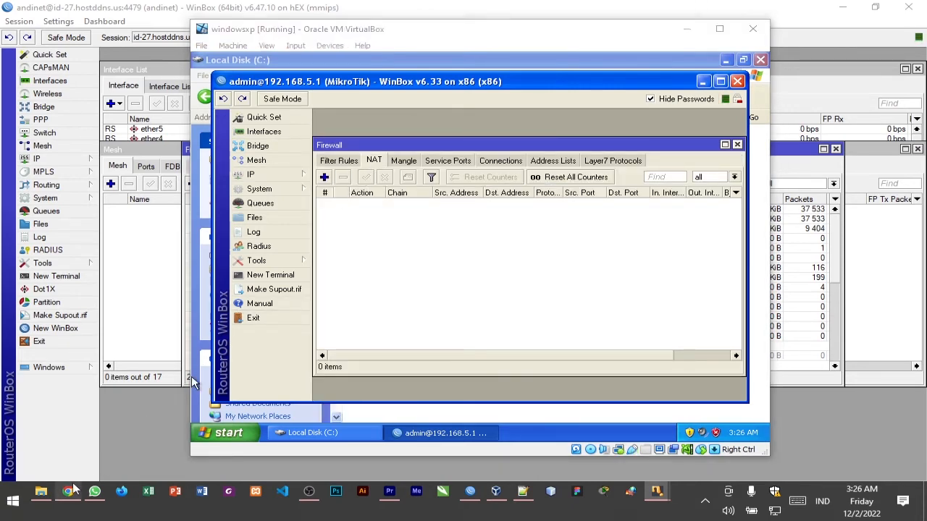
left_click_drag(914, 326, 910, 358)
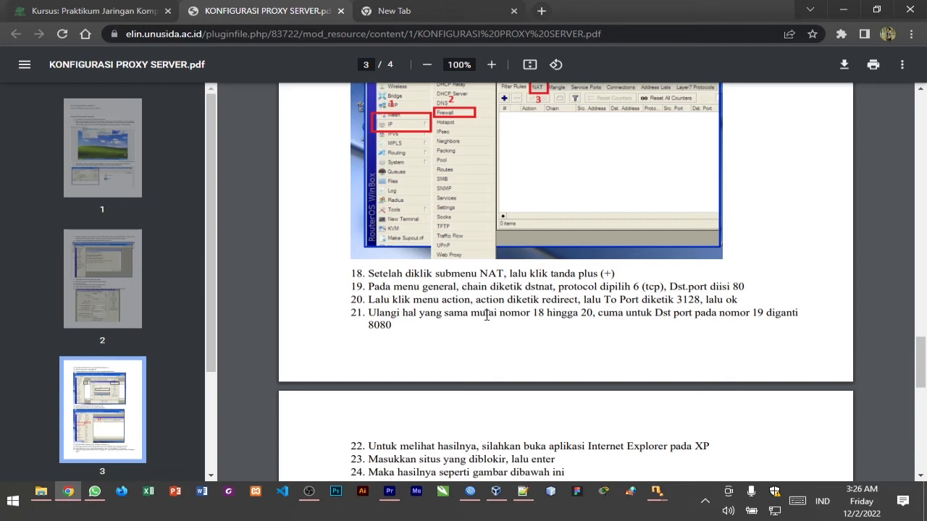
left_click(75, 492)
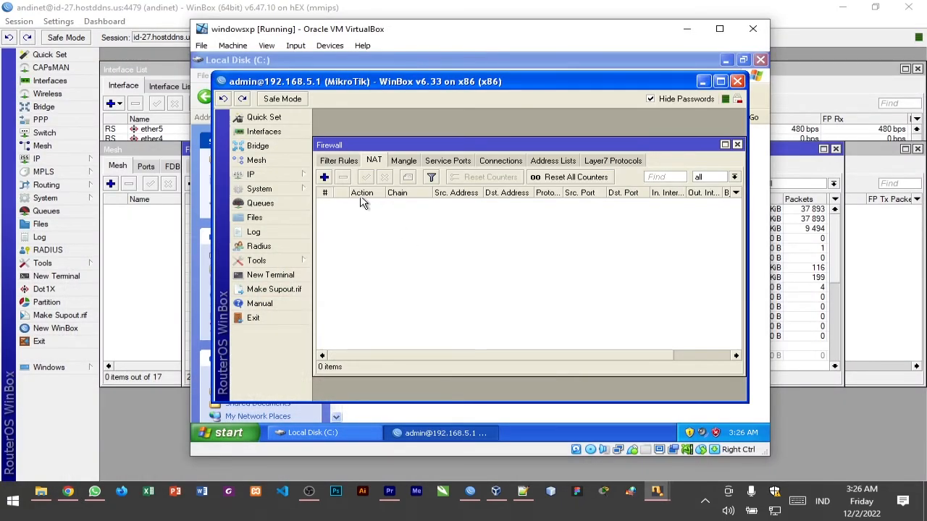
left_click(325, 178)
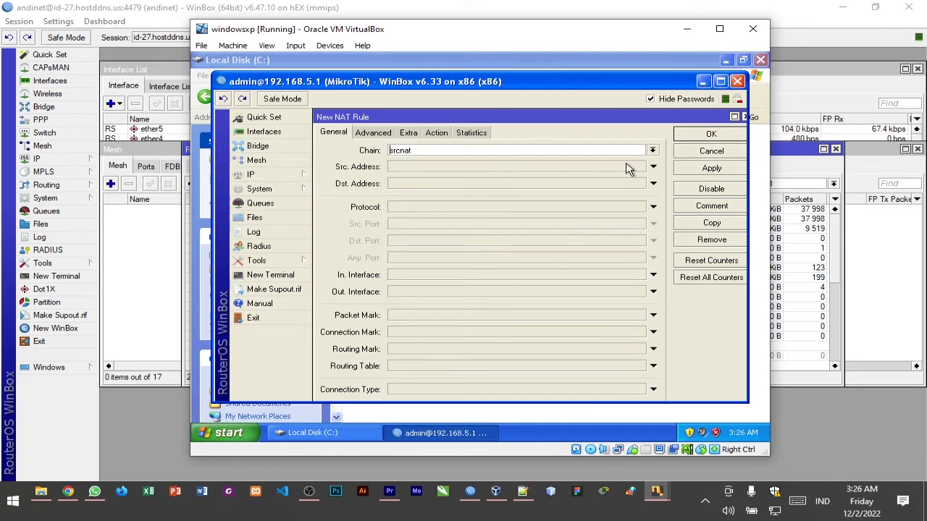
left_click(652, 151)
left_click(636, 161)
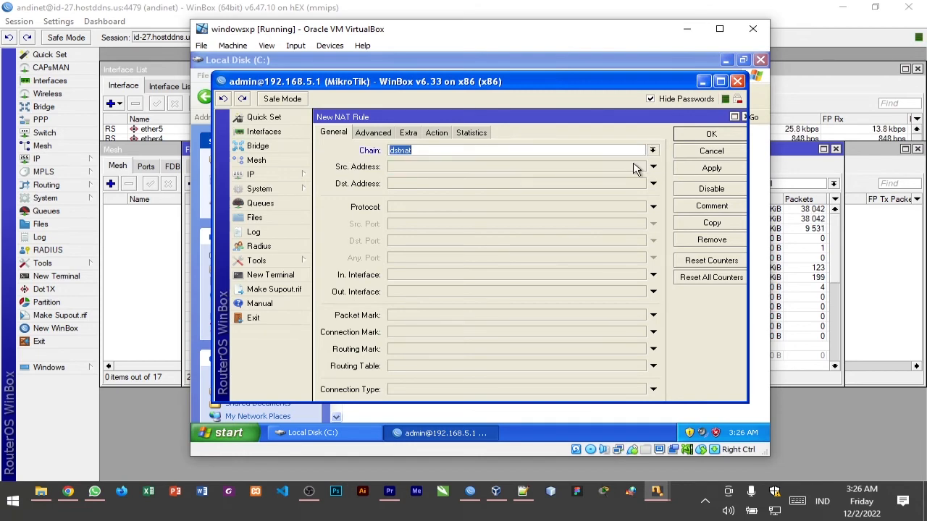
Set the NAT rule's protocol to 6 (tcp) and its destination port to 80, checking the PDF instructions in Chrome
left_click(67, 491)
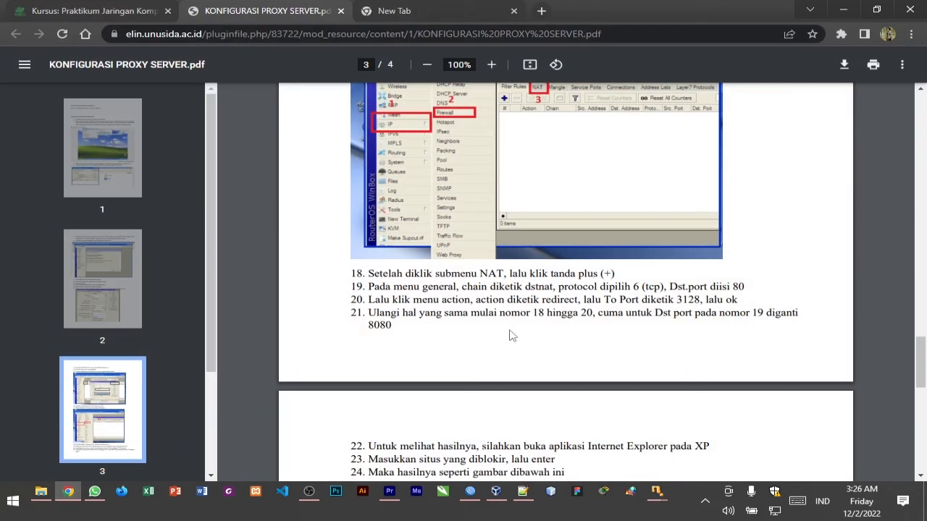
left_click(70, 493)
left_click(652, 207)
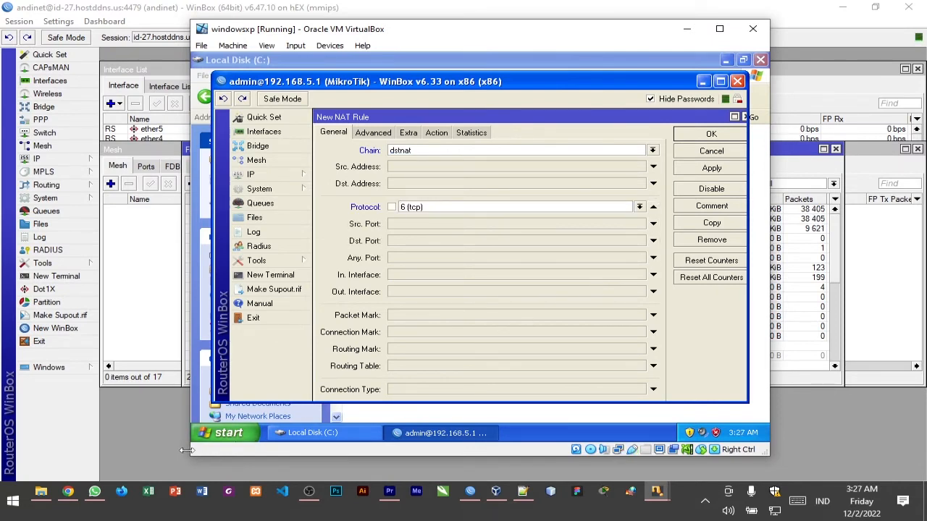
left_click(67, 491)
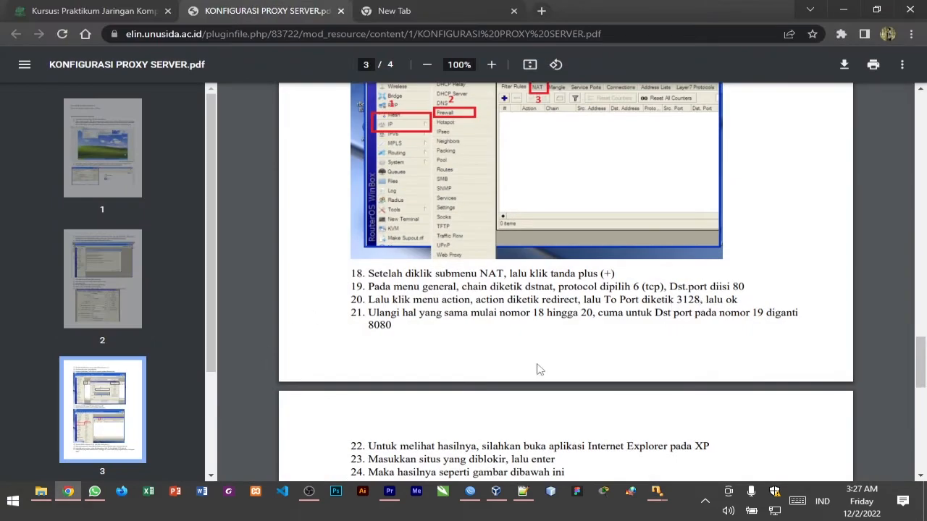
left_click(68, 491)
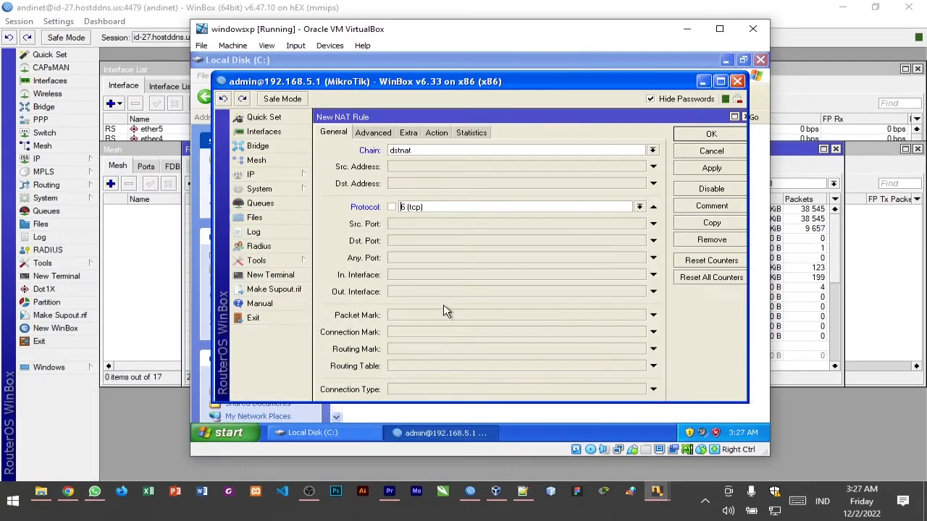
left_click(456, 241)
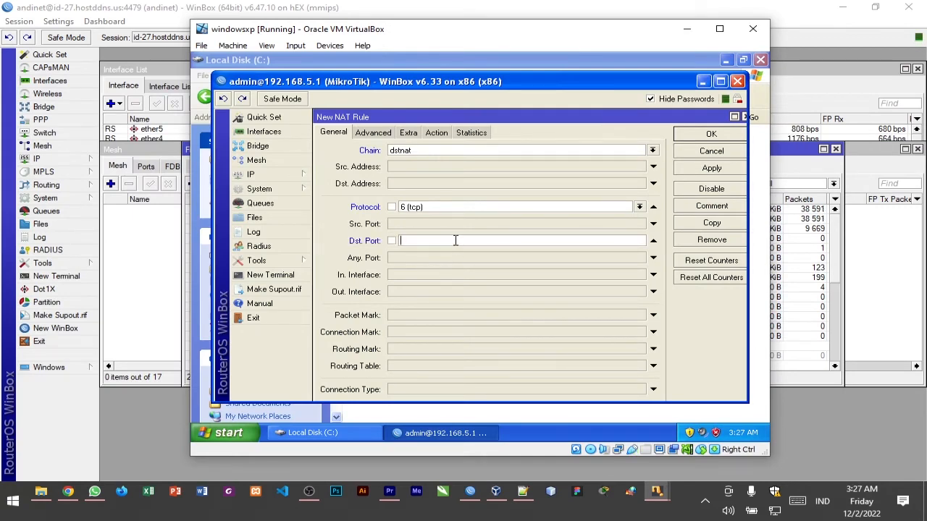
type("80")
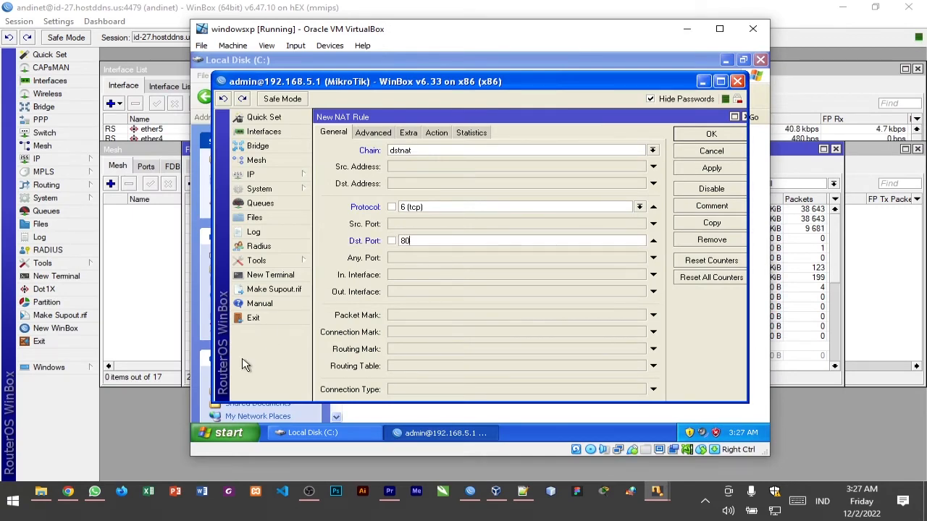
Check instruction 20 of the PDF in Chrome and set the NAT rule's action to redirect
left_click(71, 492)
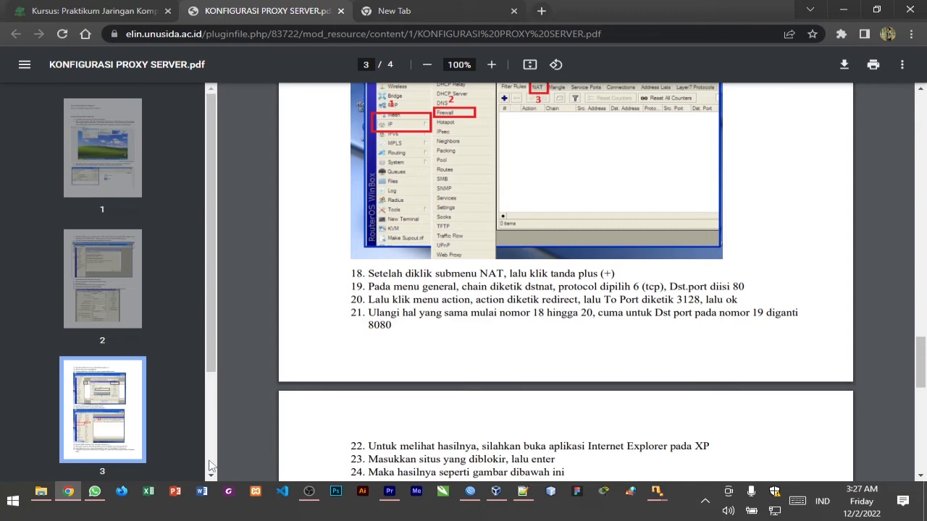
left_click(67, 491)
left_click(434, 134)
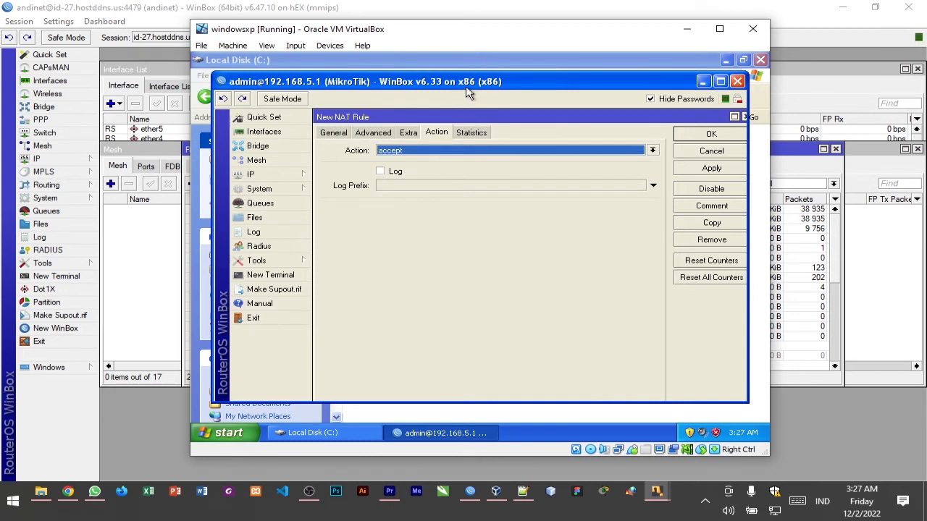
left_click(456, 151)
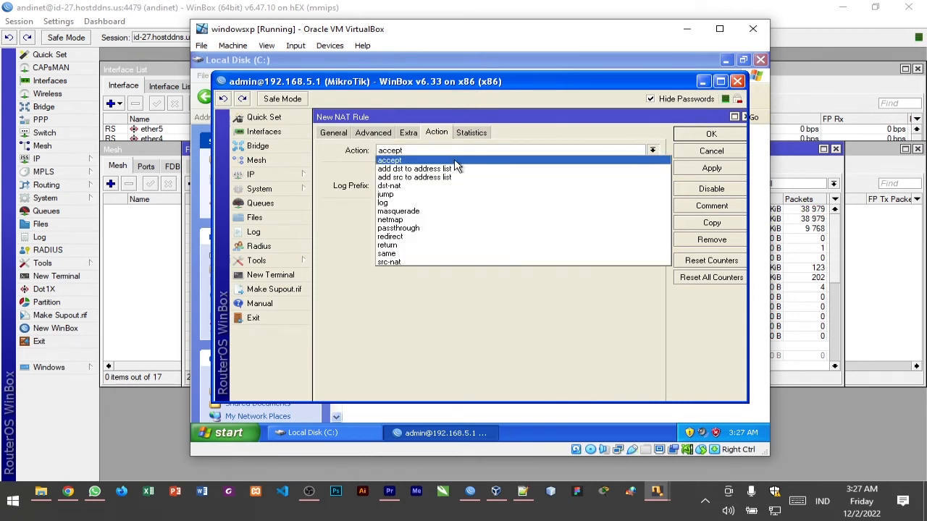
left_click(430, 236)
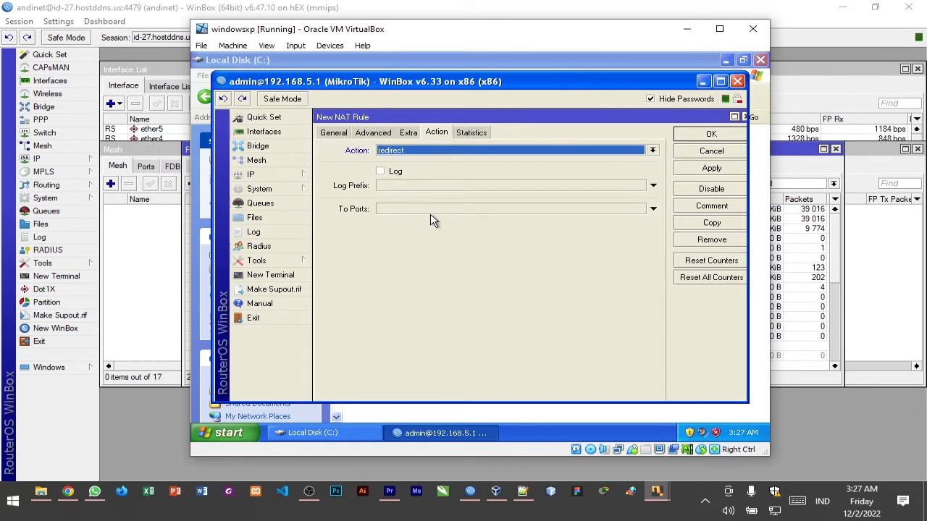
Set the redirect's target port to 3128, check it against PDF instruction 20 in Chrome, and save the NAT rule
left_click(429, 209)
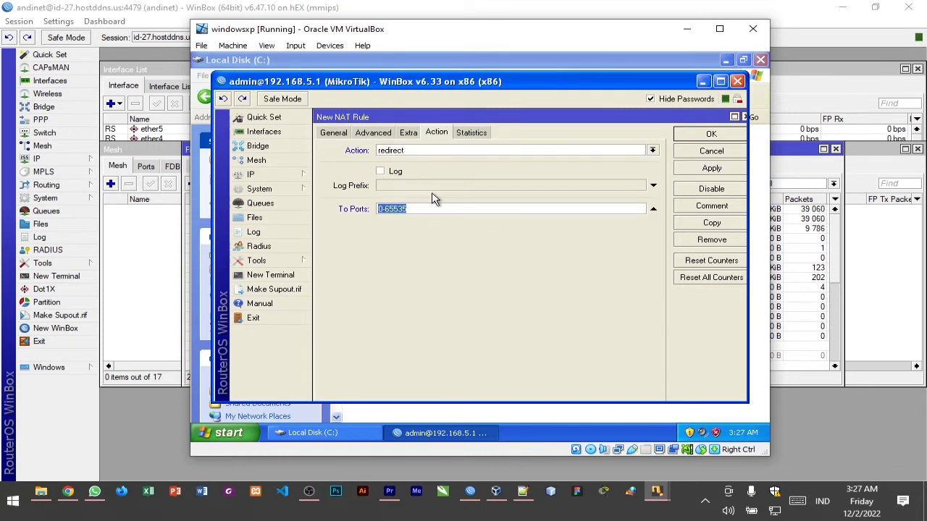
type("3128")
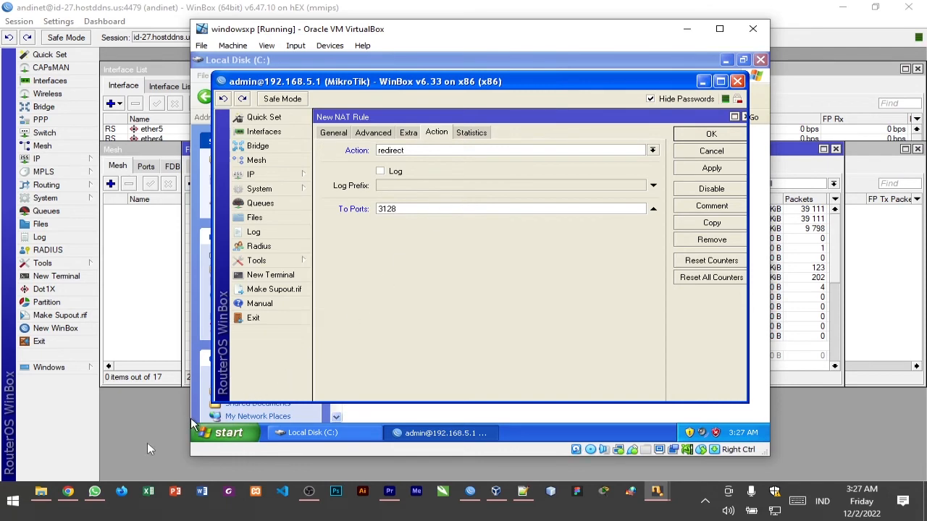
left_click(69, 492)
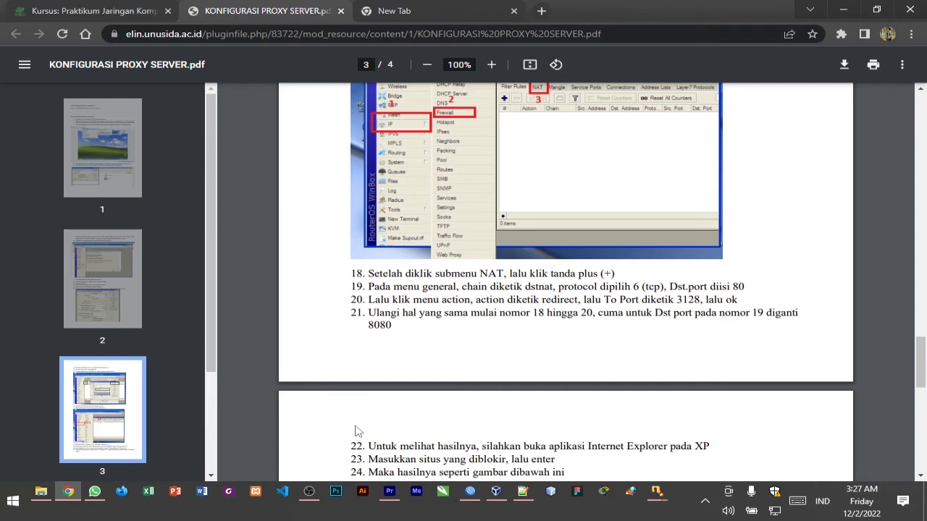
left_click(68, 492)
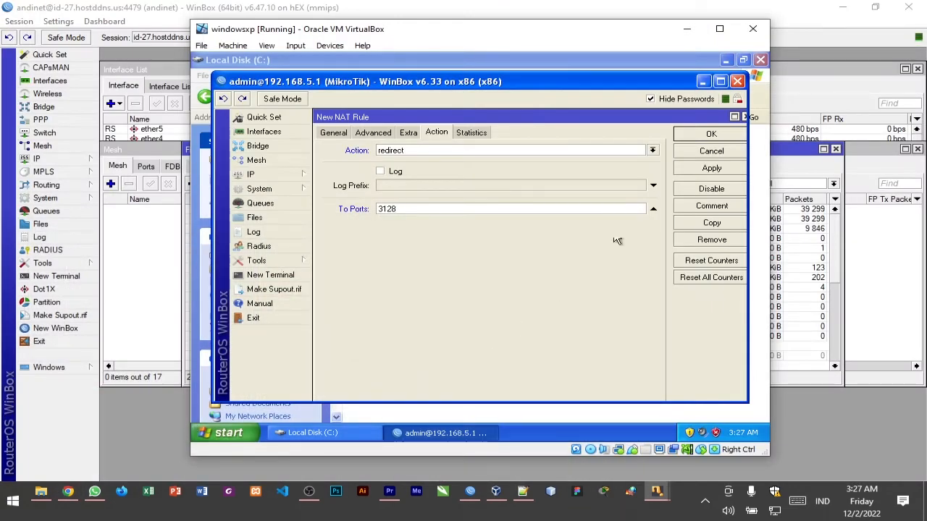
left_click(724, 168)
left_click(711, 134)
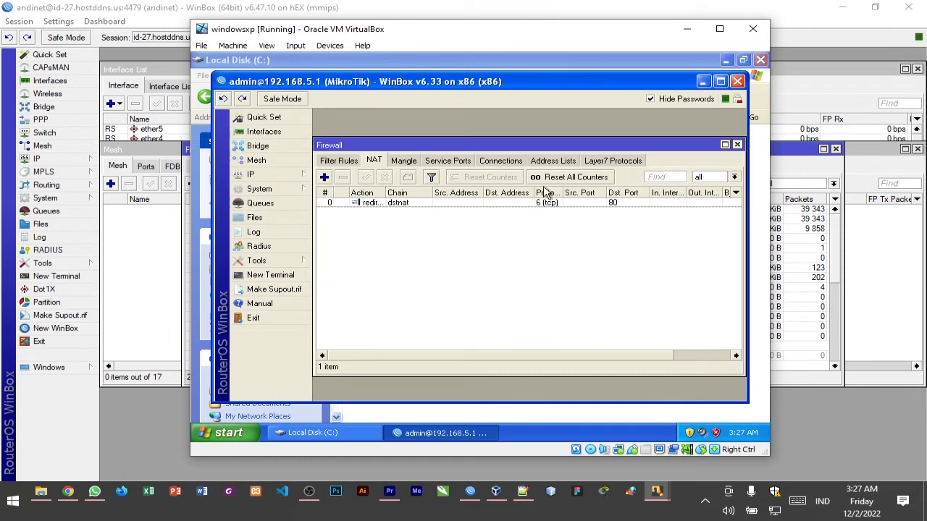
Start a second NAT rule with chain dstnat, protocol 6 (tcp) and destination port 8080
left_click(324, 176)
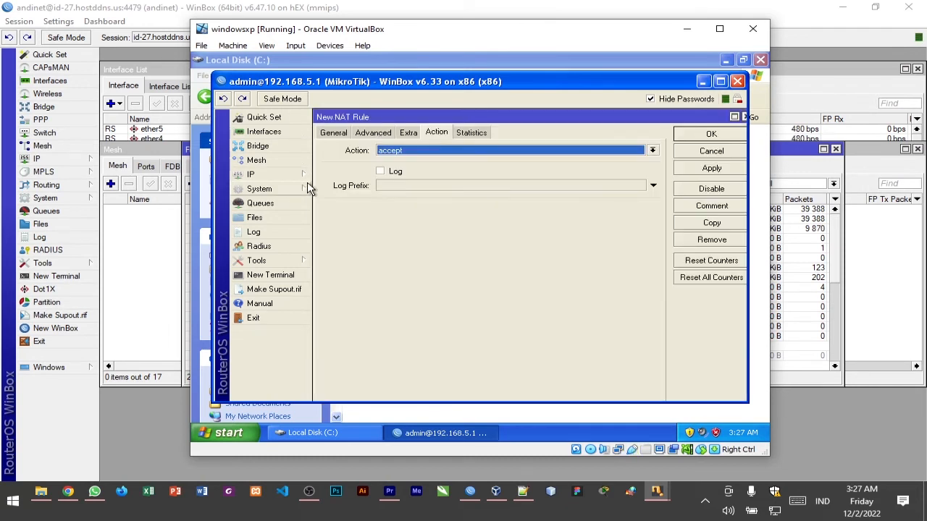
left_click(336, 135)
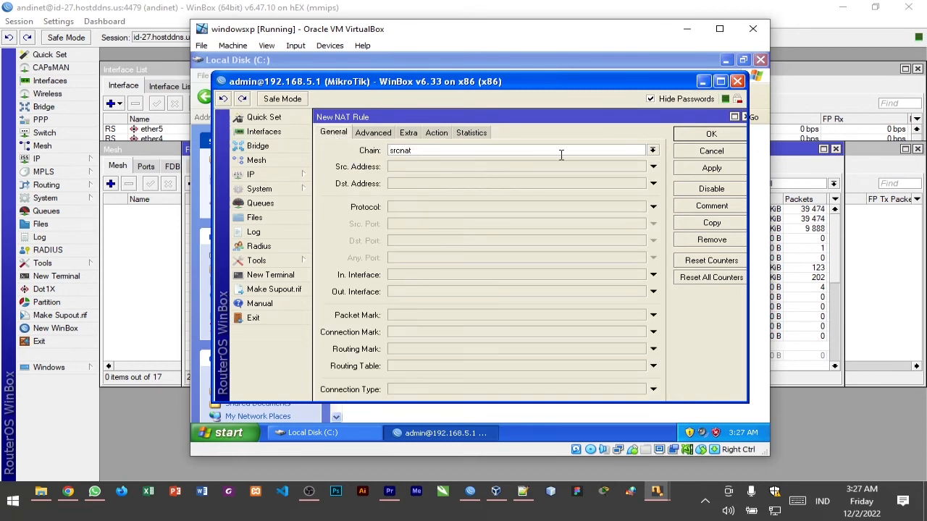
left_click(651, 151)
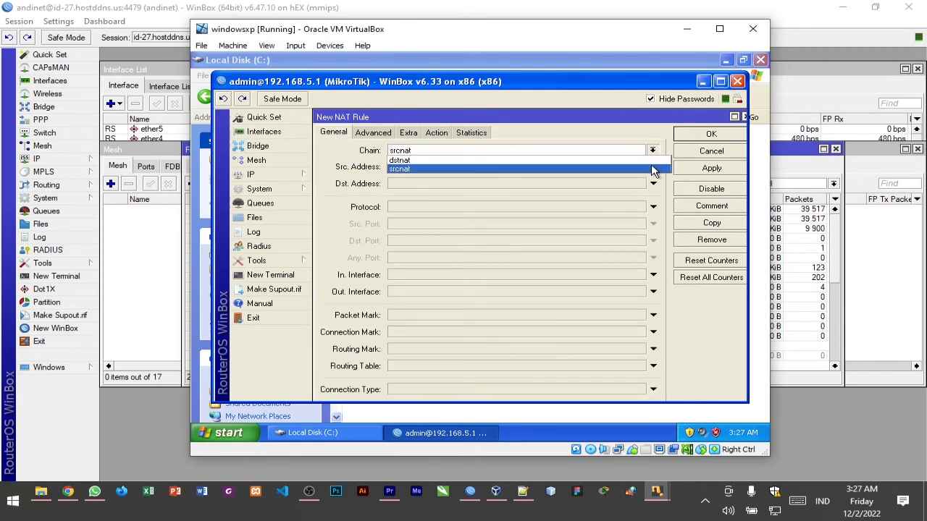
left_click(651, 162)
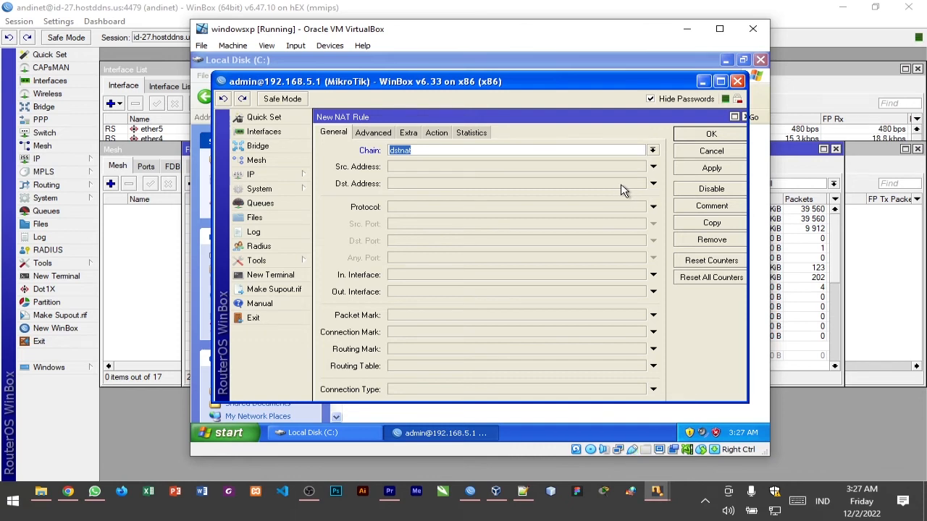
left_click(652, 207)
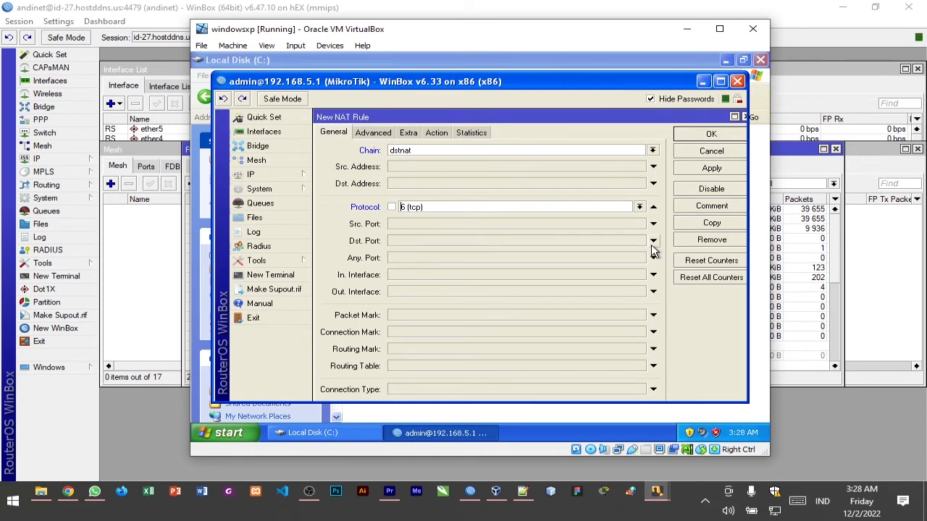
left_click(653, 241)
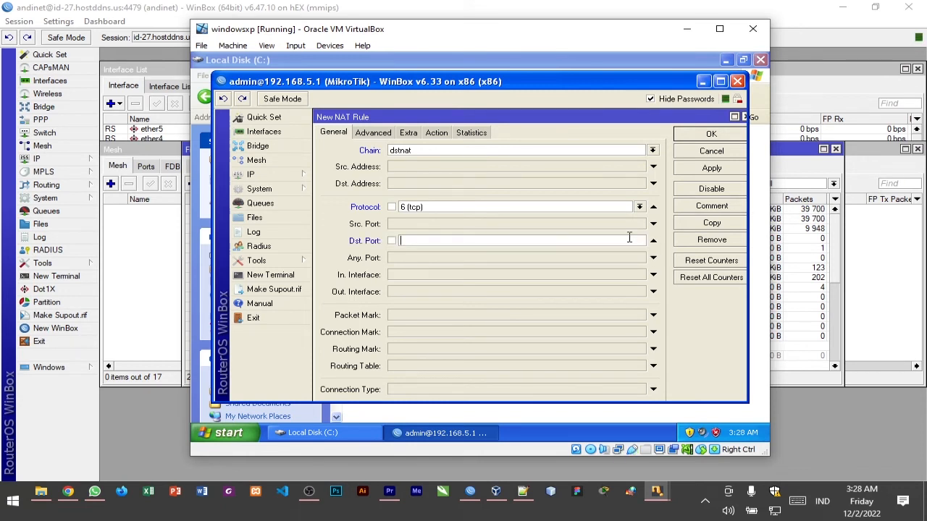
type("8080")
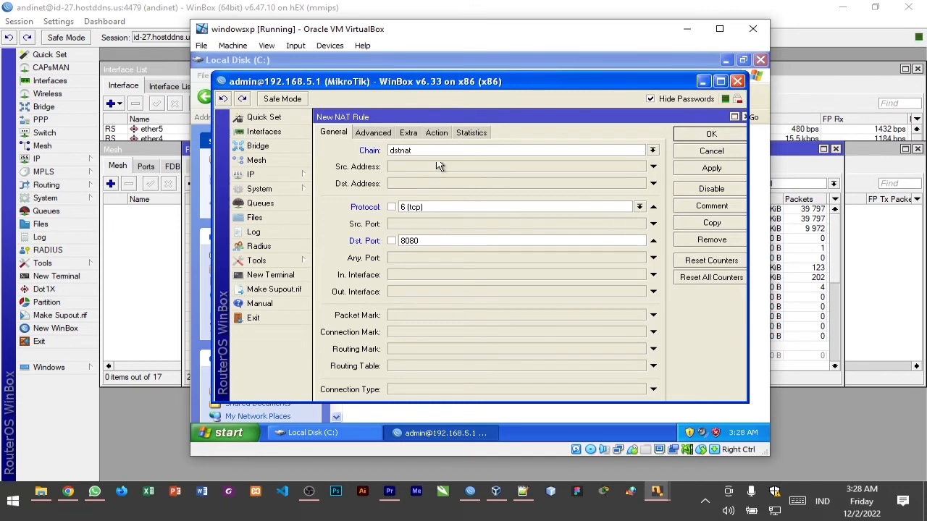
Set the second NAT rule's action to redirect to port 3128, check the PDF instructions in Chrome, and save the rule
left_click(436, 132)
left_click(443, 151)
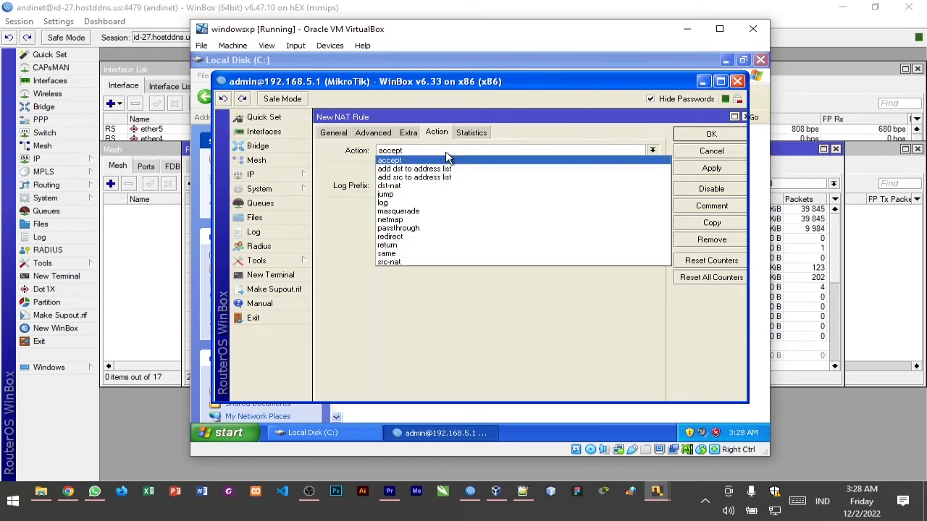
left_click(429, 236)
left_click(436, 210)
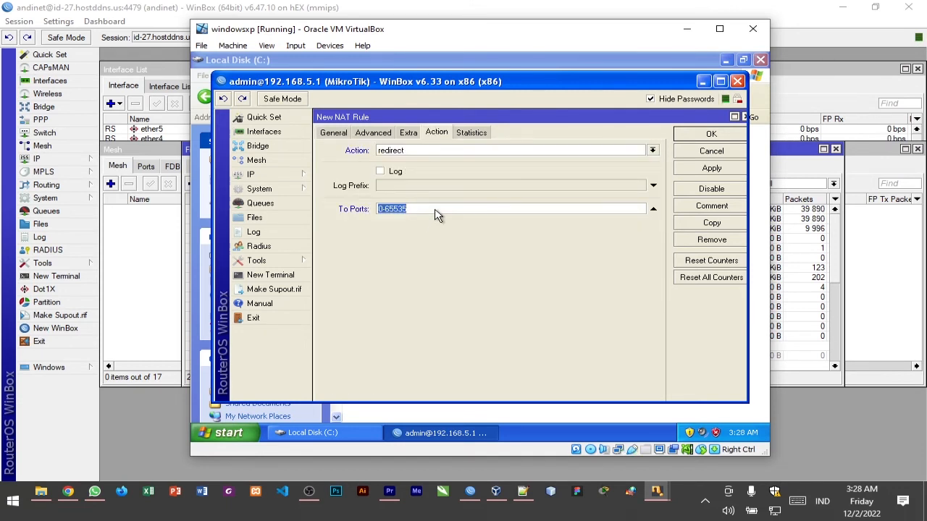
type("3128")
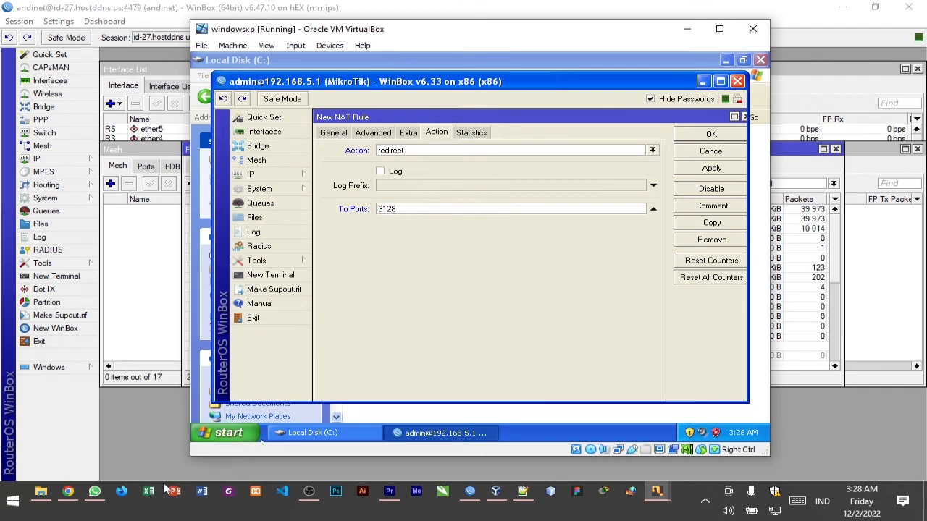
left_click(67, 491)
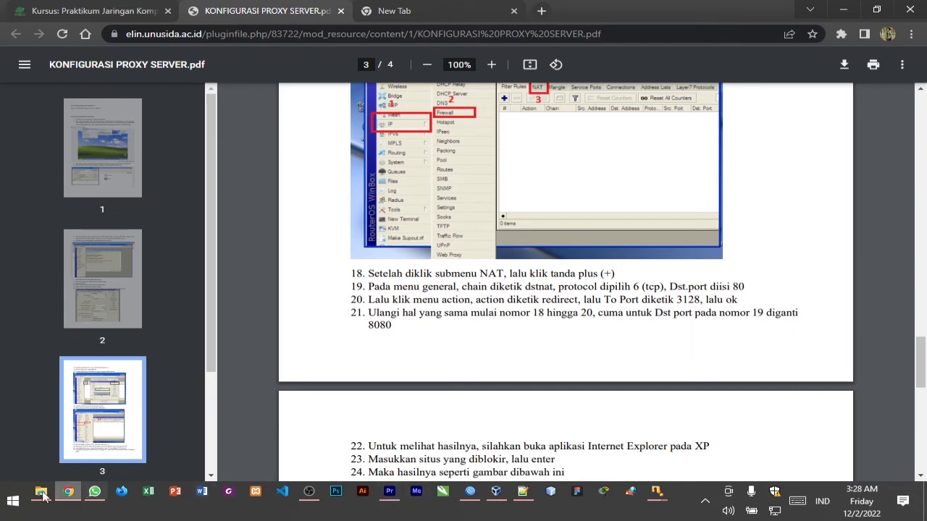
left_click(67, 492)
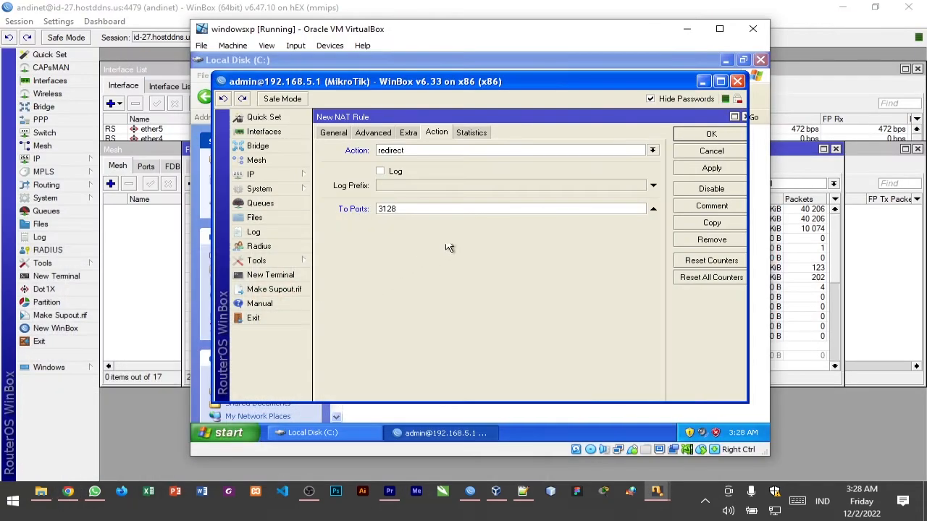
left_click(680, 172)
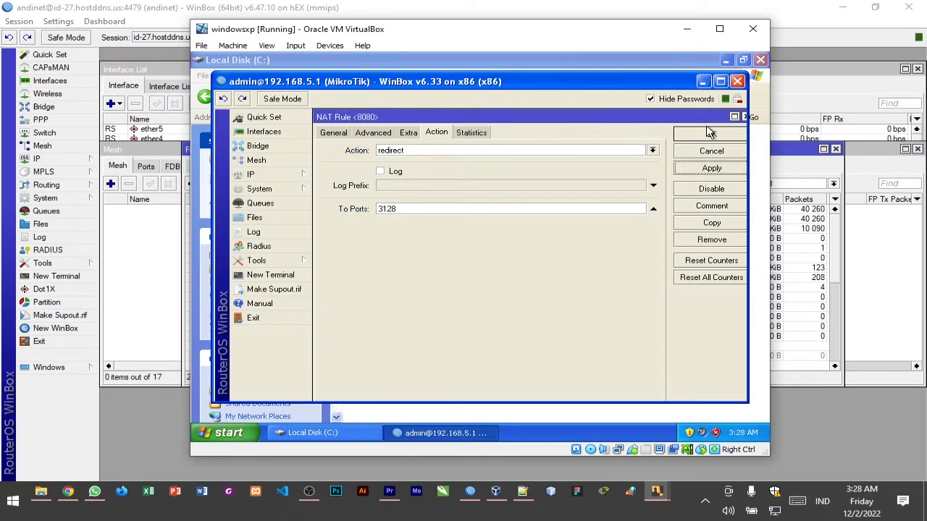
left_click(710, 133)
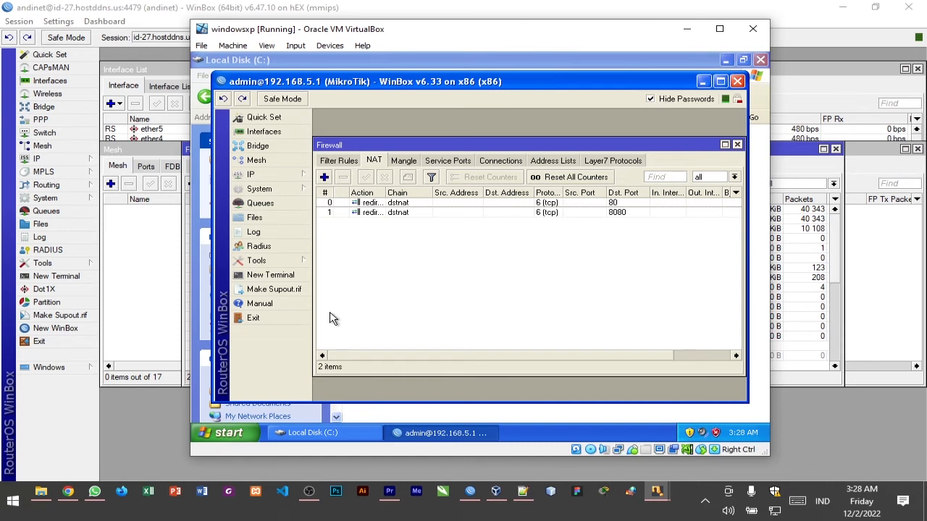
Reboot the MikroTik router and dismiss the disconnection message
left_click(301, 198)
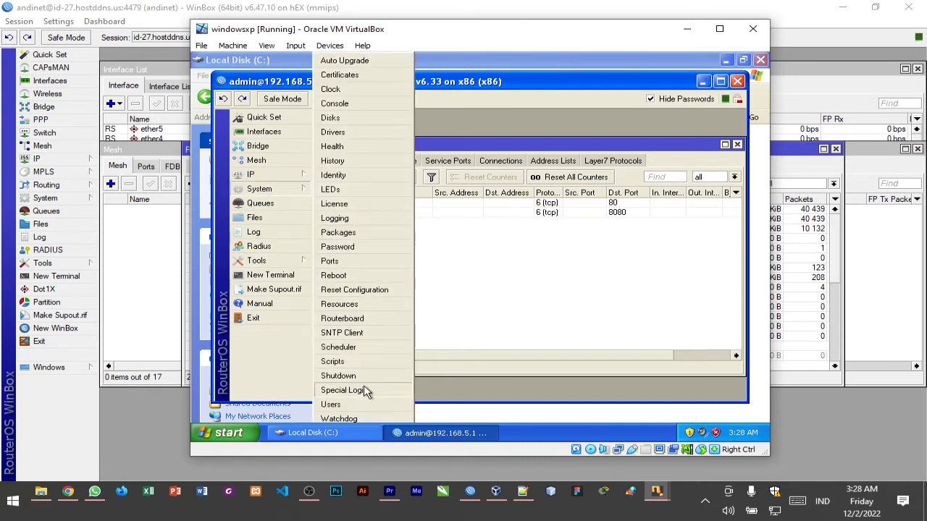
left_click(369, 275)
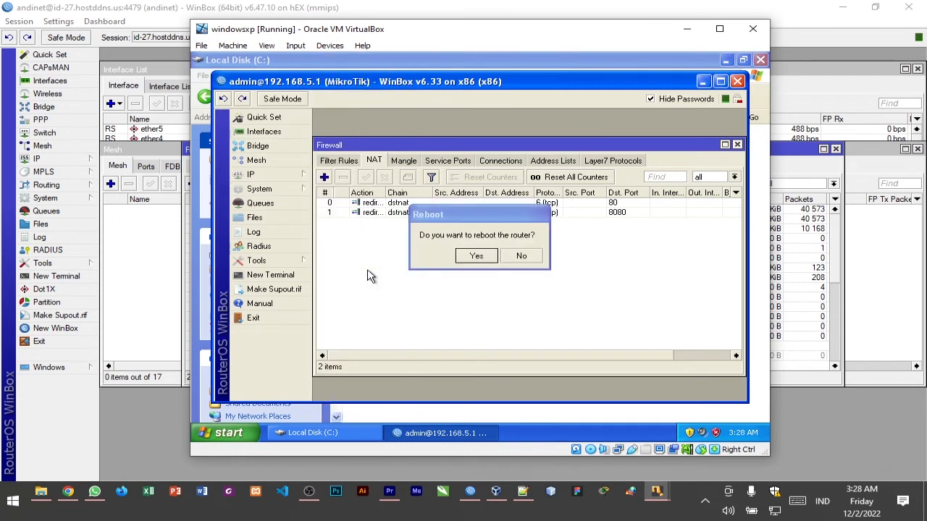
left_click(464, 257)
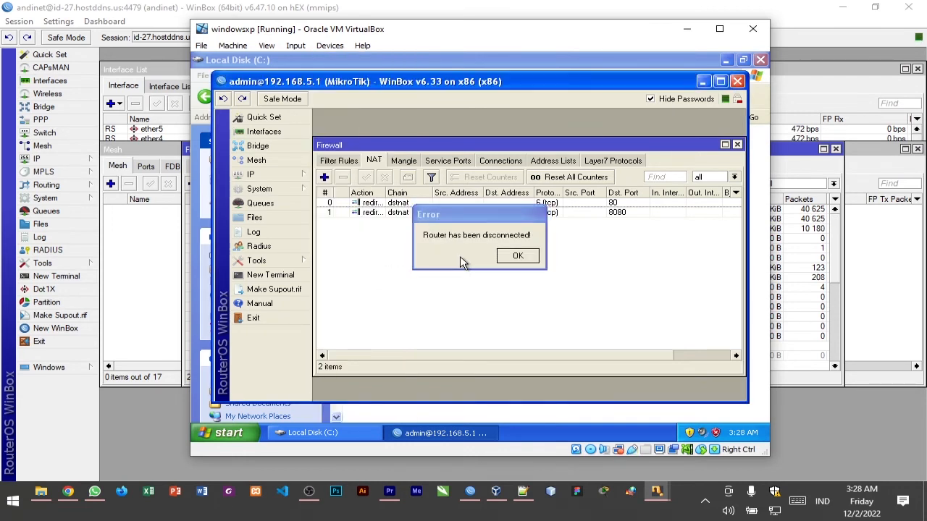
left_click(516, 257)
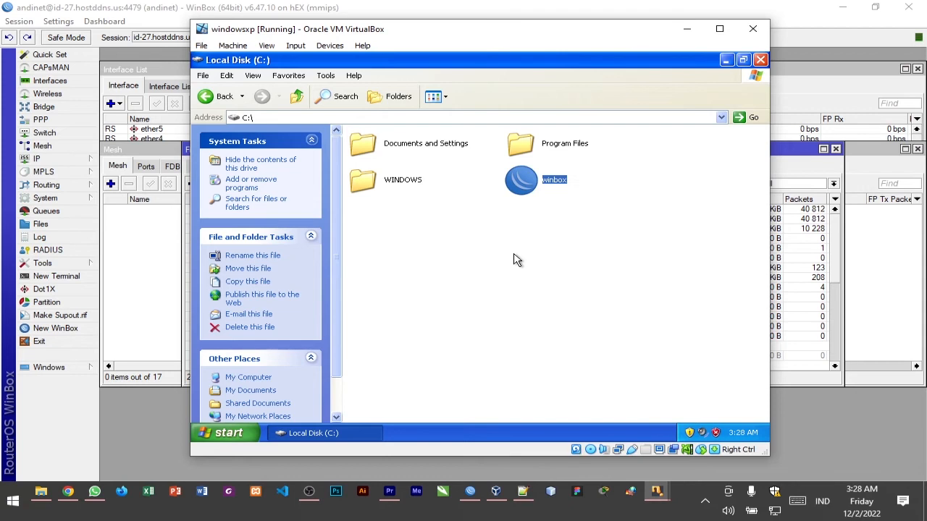
Relaunch WinBox from the C: drive, reconnect to 192.168.5.1 as admin, and dismiss the RouterOS welcome message
double_click(548, 179)
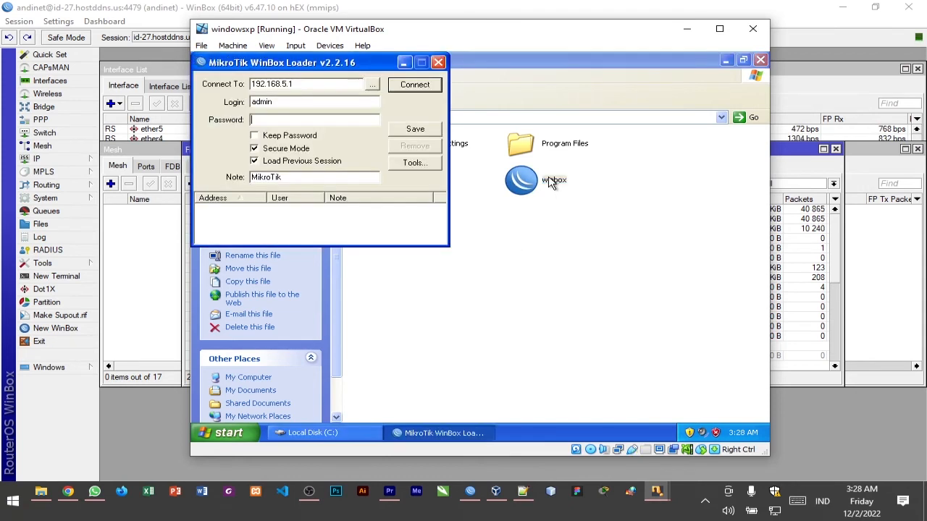
left_click(411, 93)
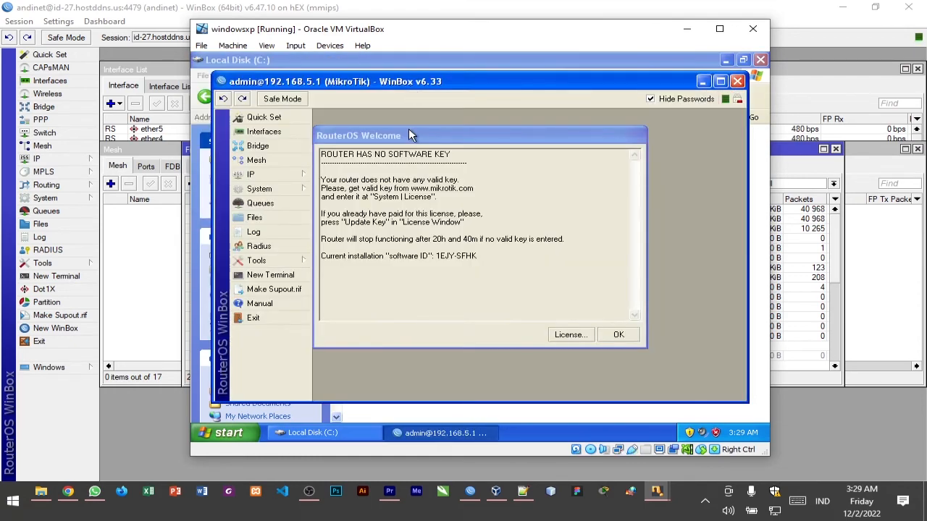
left_click(619, 334)
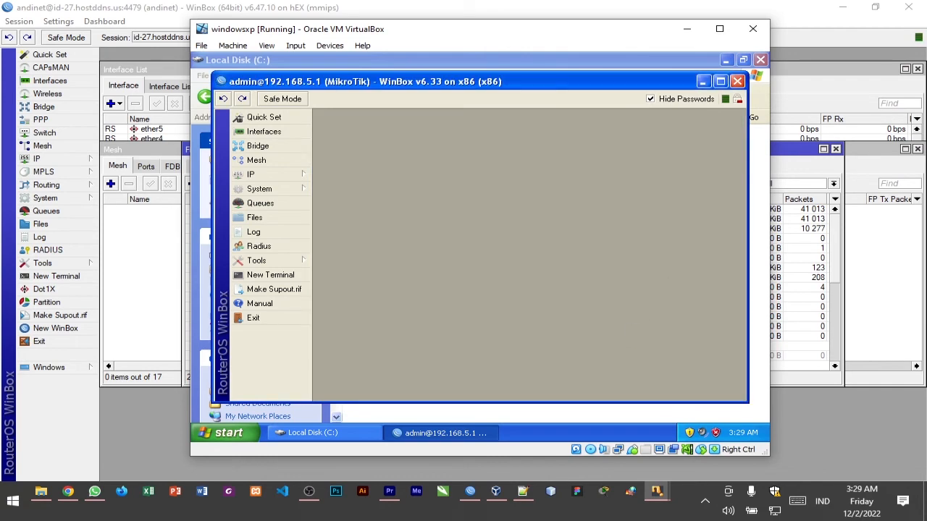
Clear the Windows XP desktop of the WinBox and Local Disk windows, and load tokopedia.com in Mozilla Firefox
left_click(702, 81)
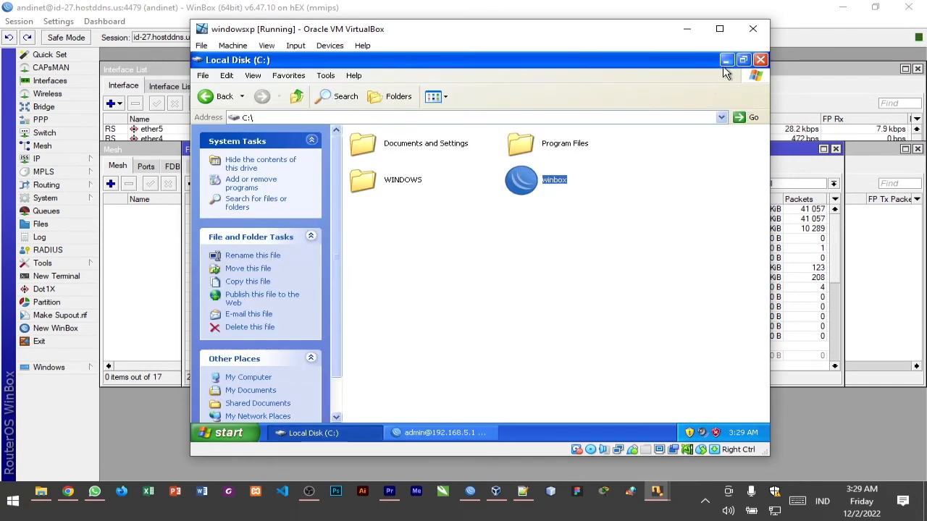
left_click(758, 58)
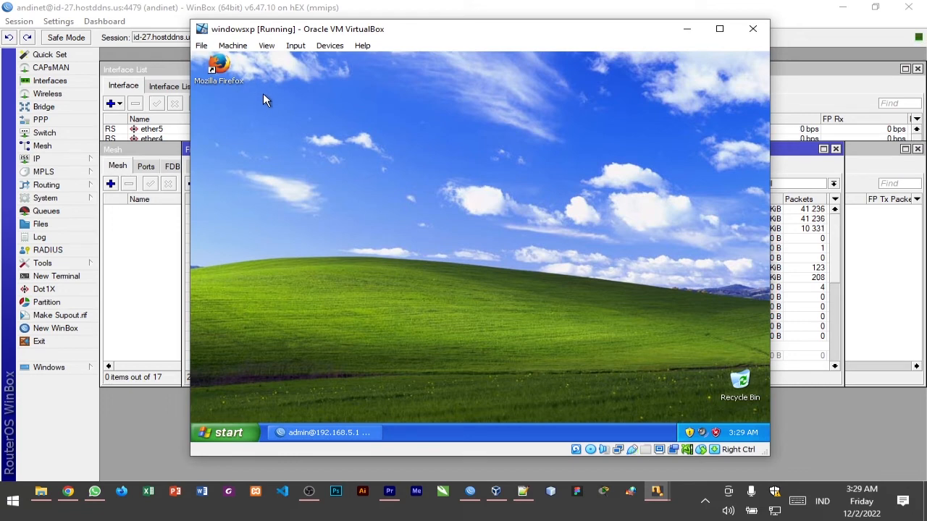
double_click(231, 70)
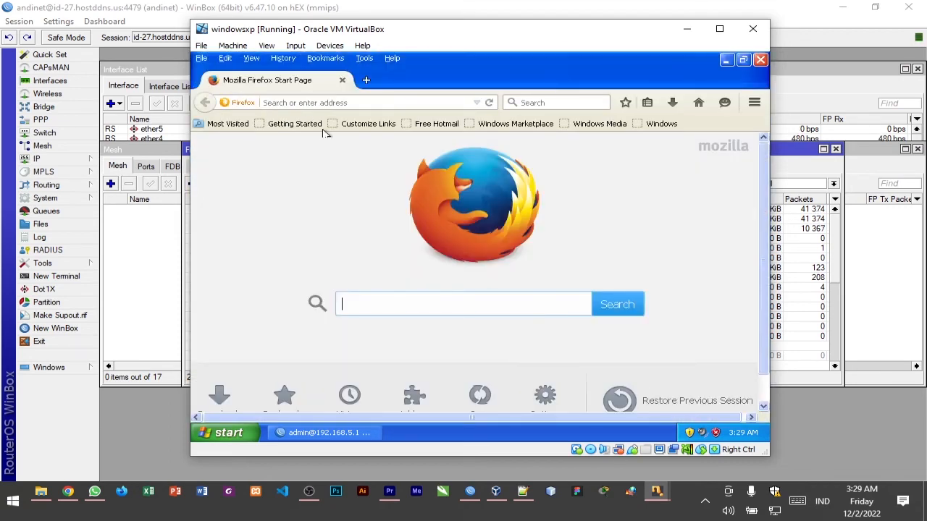
left_click(367, 106)
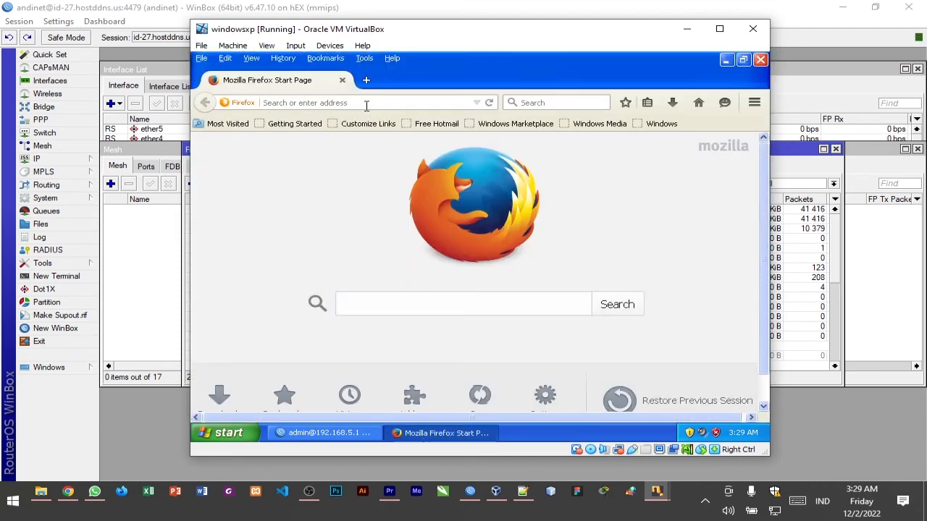
type("toko")
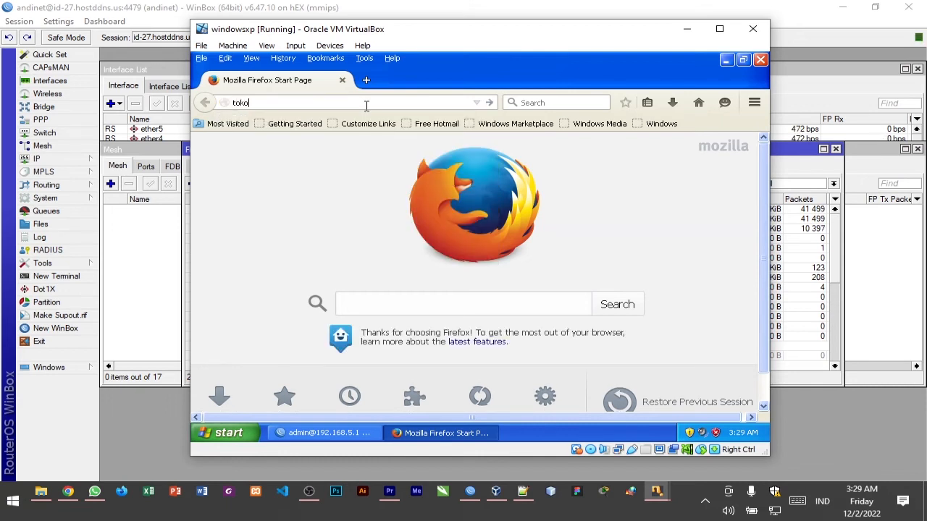
type("pedia.com")
key("Return")
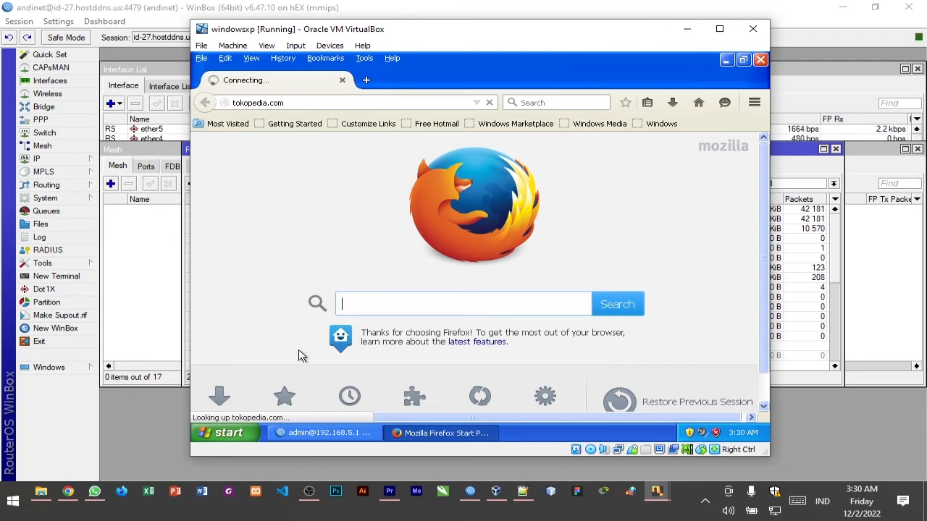
Open Network Connections from the Windows XP Control Panel
left_click(228, 433)
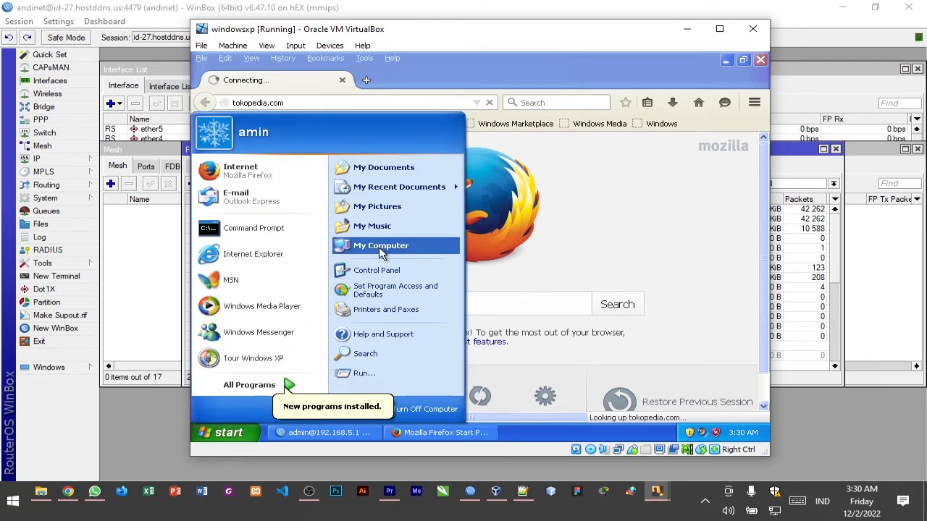
left_click(376, 272)
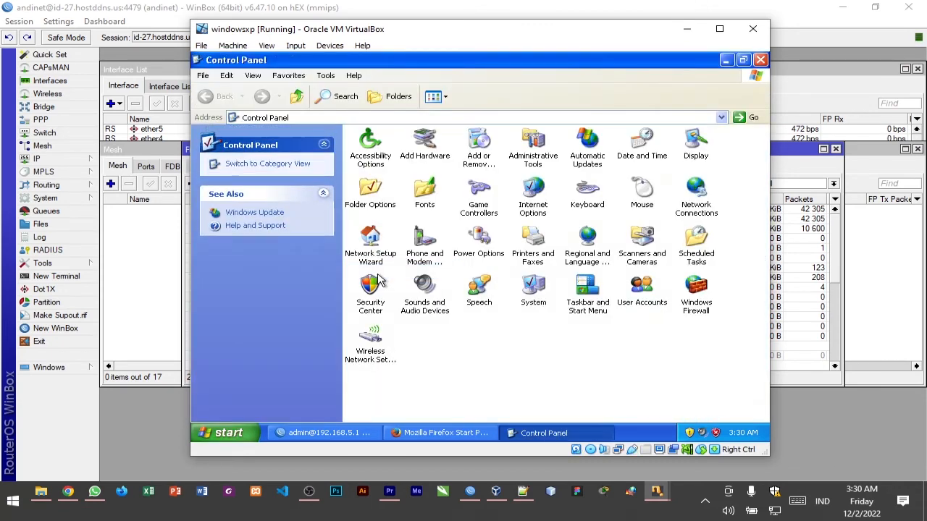
left_click(695, 207)
double_click(695, 207)
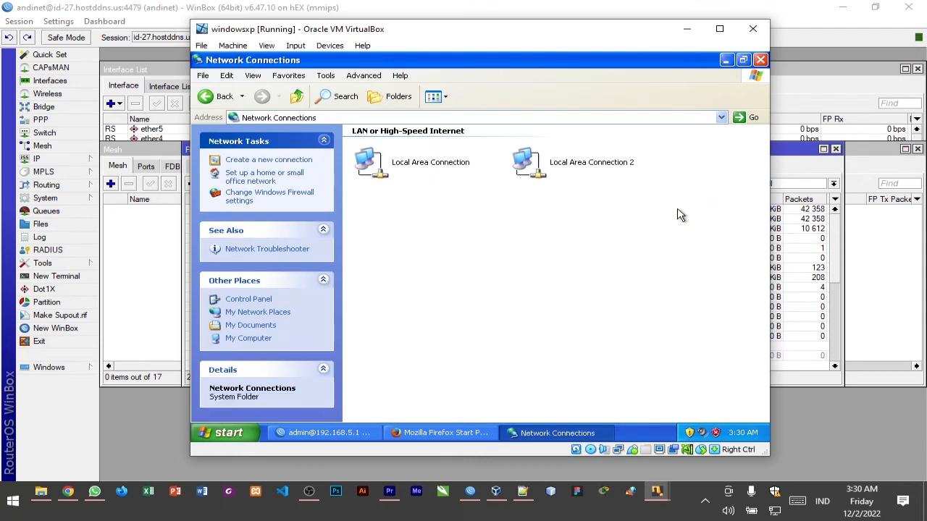
Check the connection details of Local Area Connection 2 and minimize the Network Connections window
left_click(571, 178)
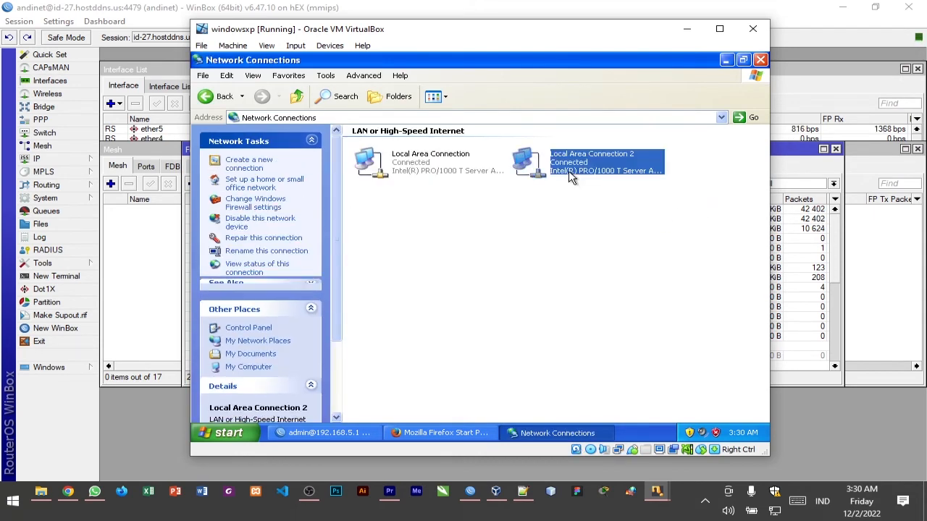
left_click(503, 168)
left_click(515, 164)
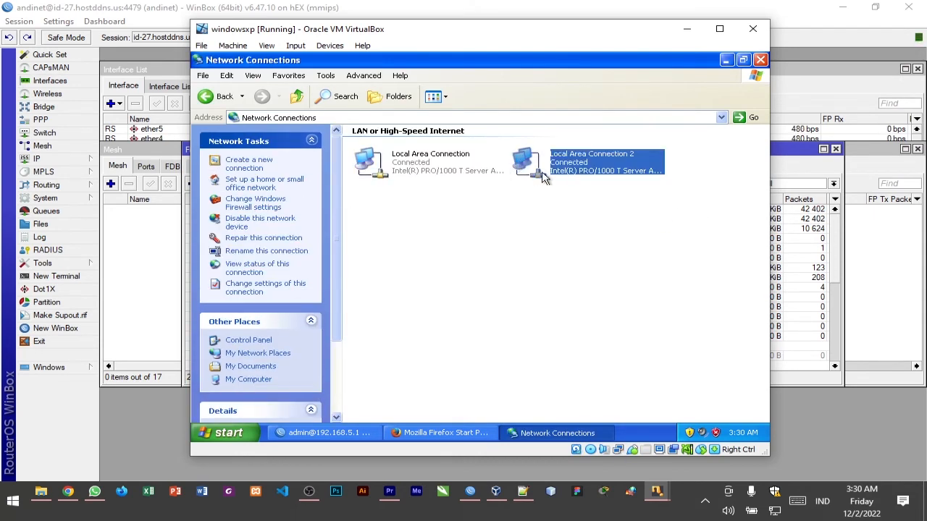
left_click(726, 60)
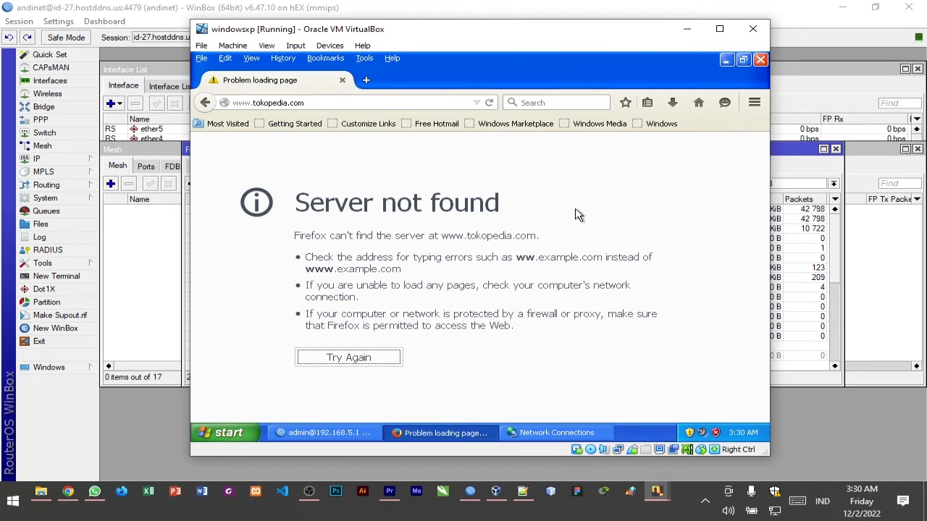
left_click(367, 81)
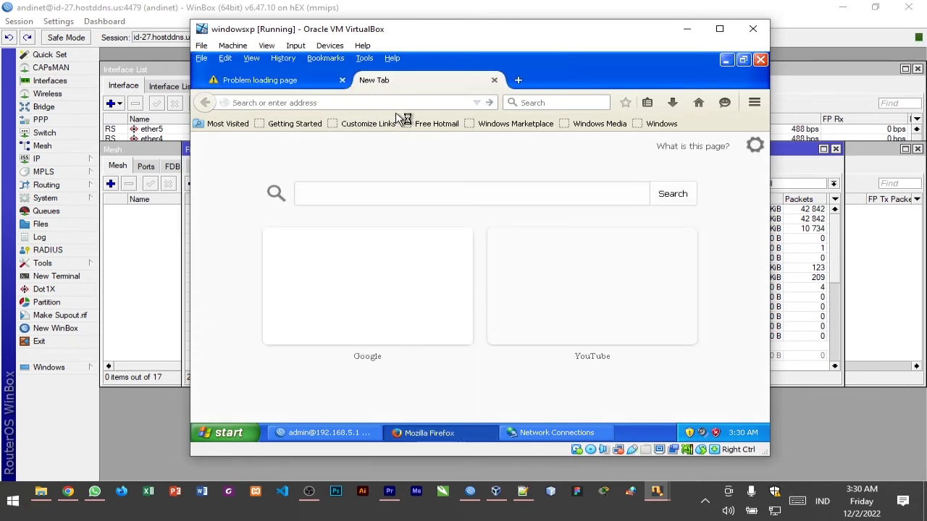
type("yo")
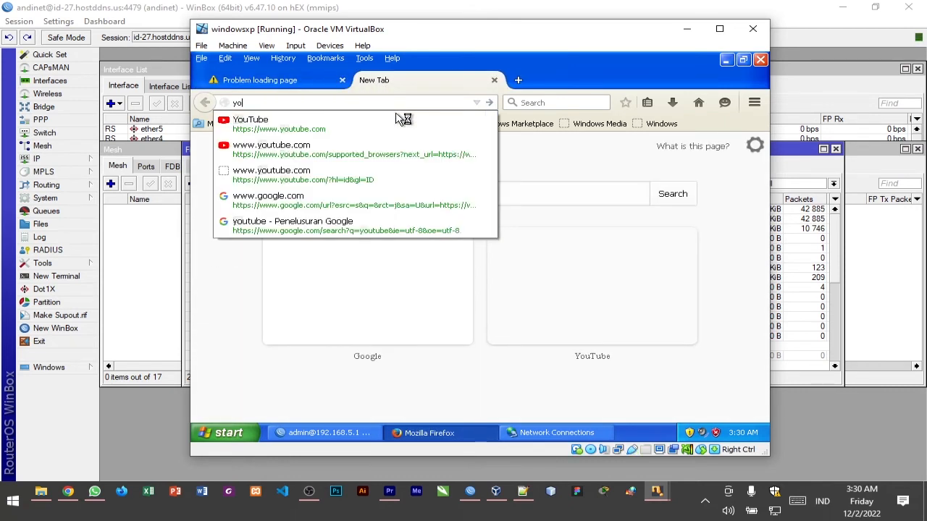
left_click(401, 122)
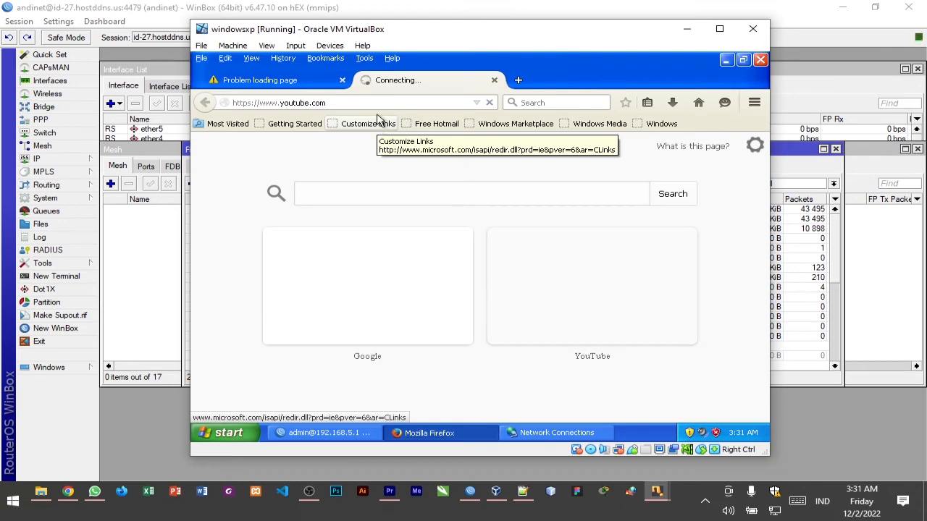
Compare how tokopedia.com and youtube.com load in the two open Firefox tabs
left_click(253, 78)
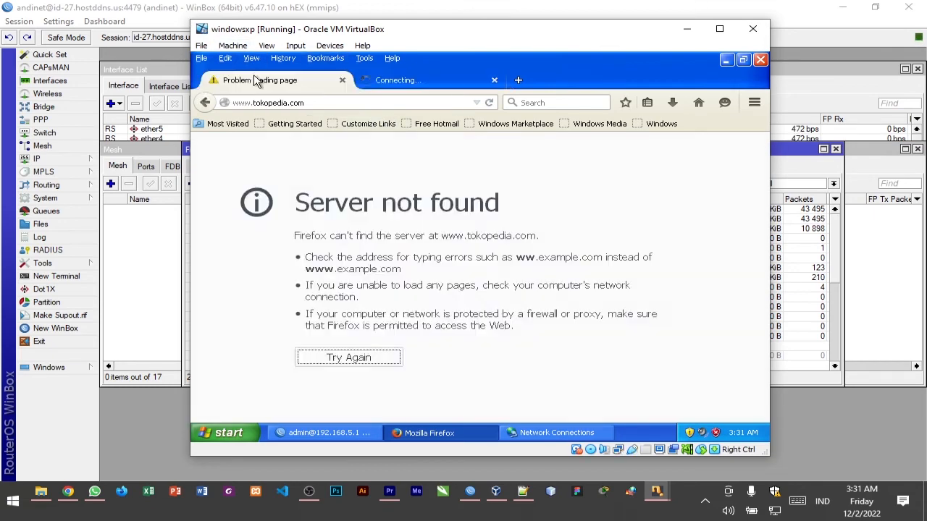
left_click(431, 83)
left_click(308, 81)
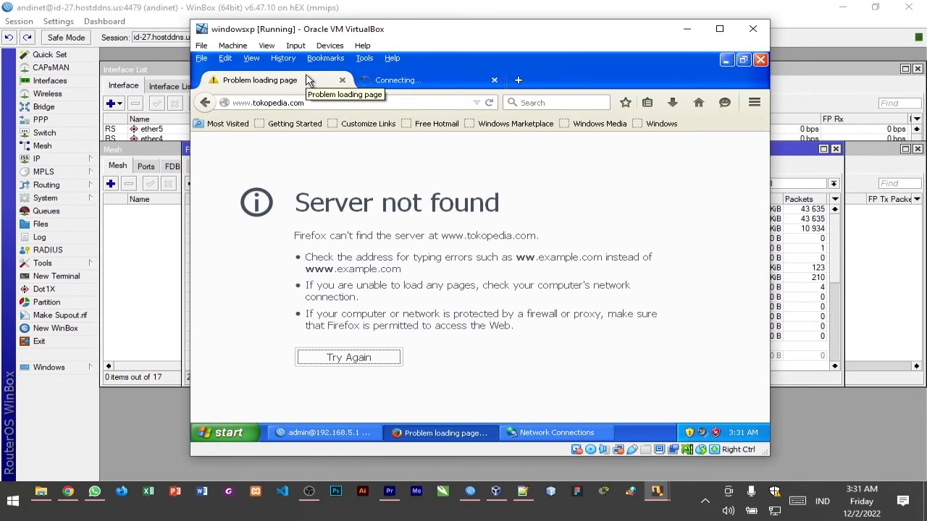
left_click(443, 81)
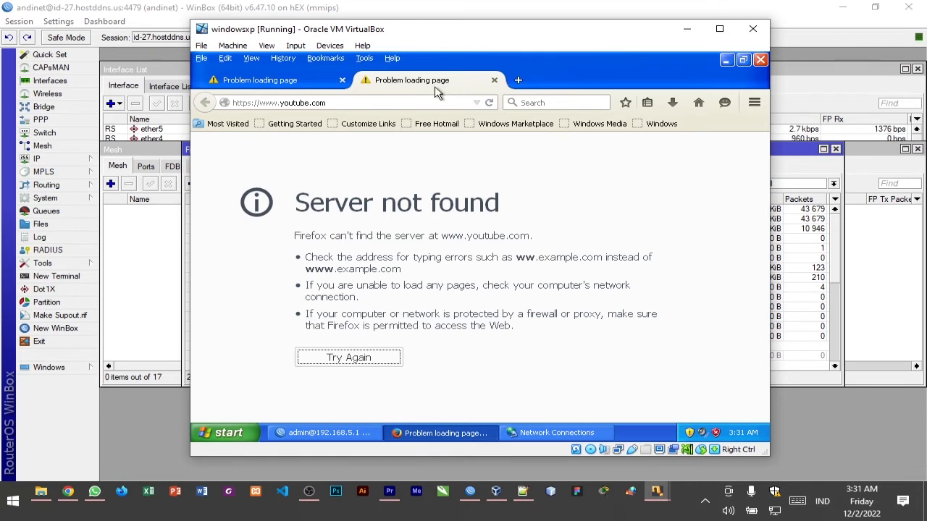
left_click(272, 83)
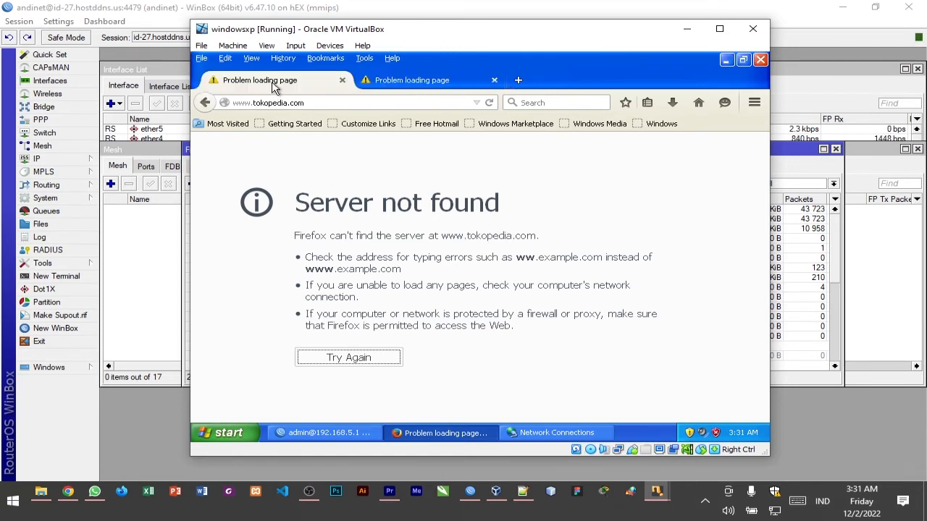
left_click(414, 86)
left_click(304, 88)
left_click(371, 86)
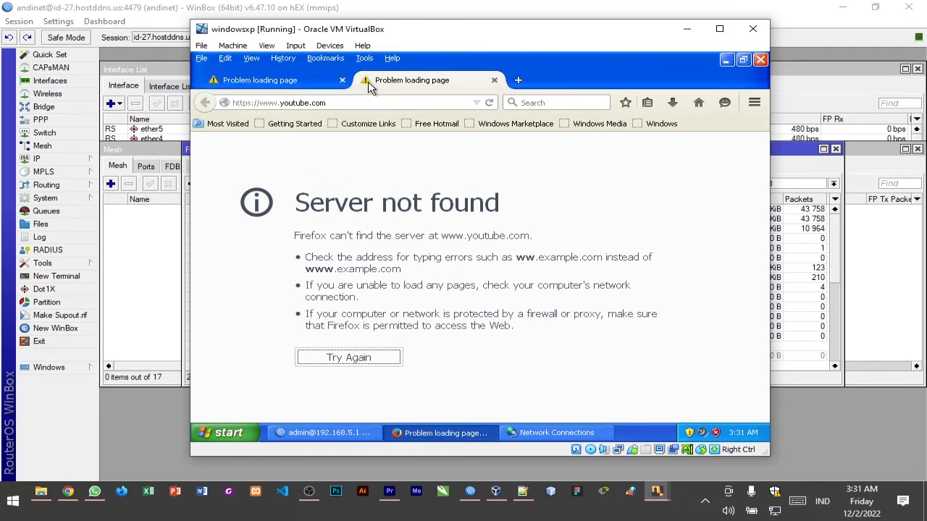
left_click(277, 86)
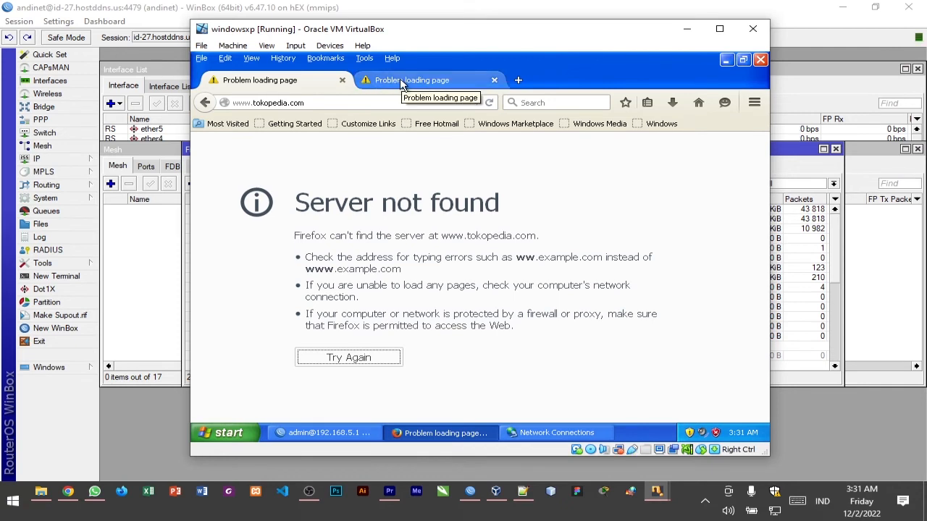
left_click(430, 83)
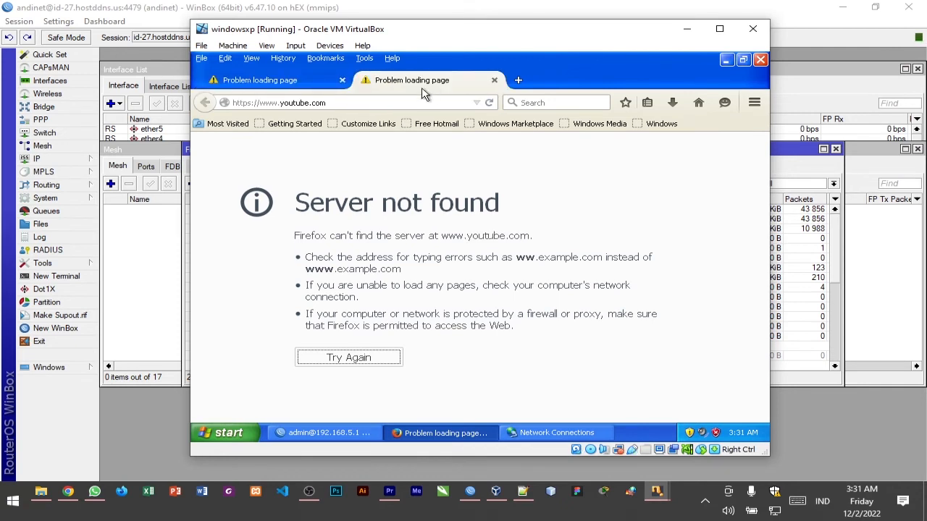
Minimize Firefox, switch to WinBox, and show the firewall's NAT rules
left_click(726, 60)
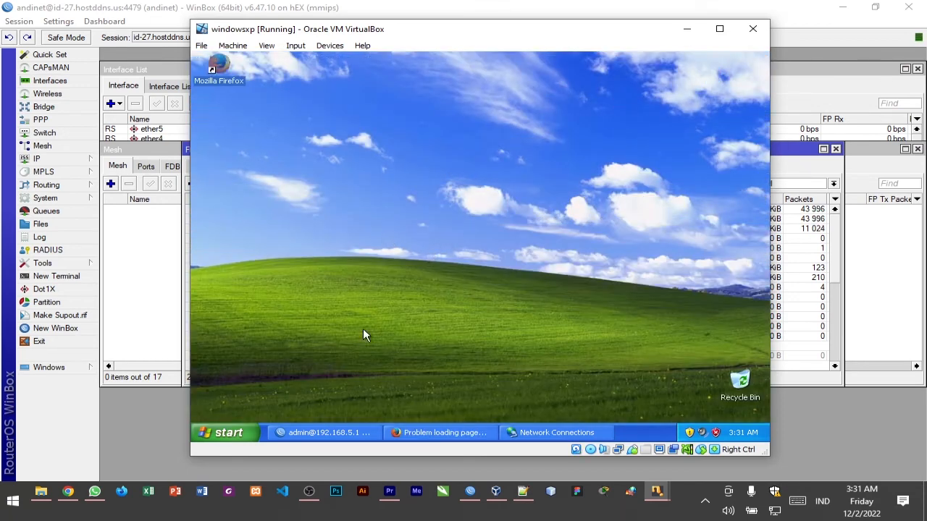
left_click(323, 433)
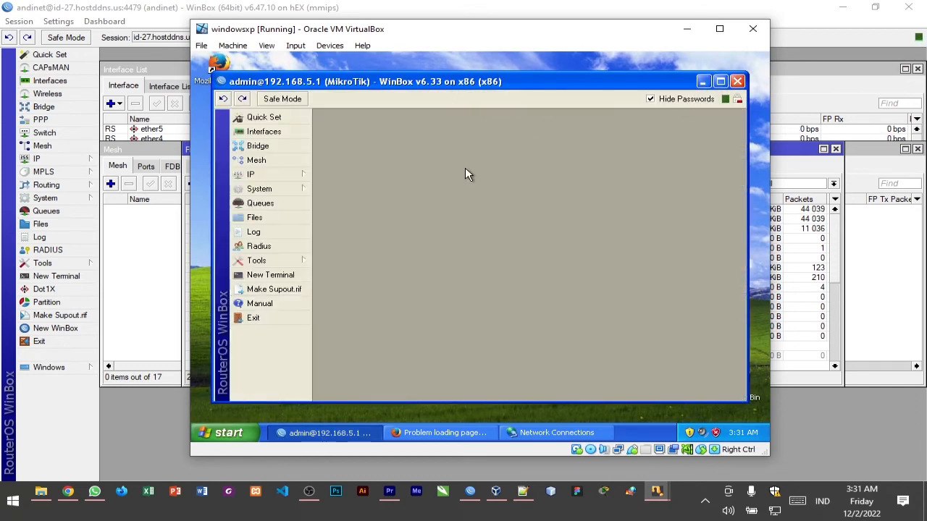
left_click(271, 177)
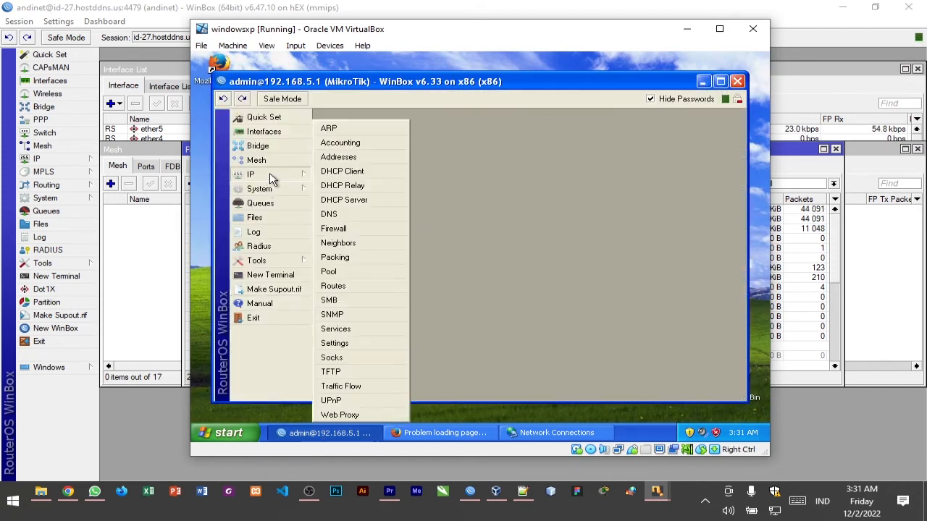
left_click(361, 230)
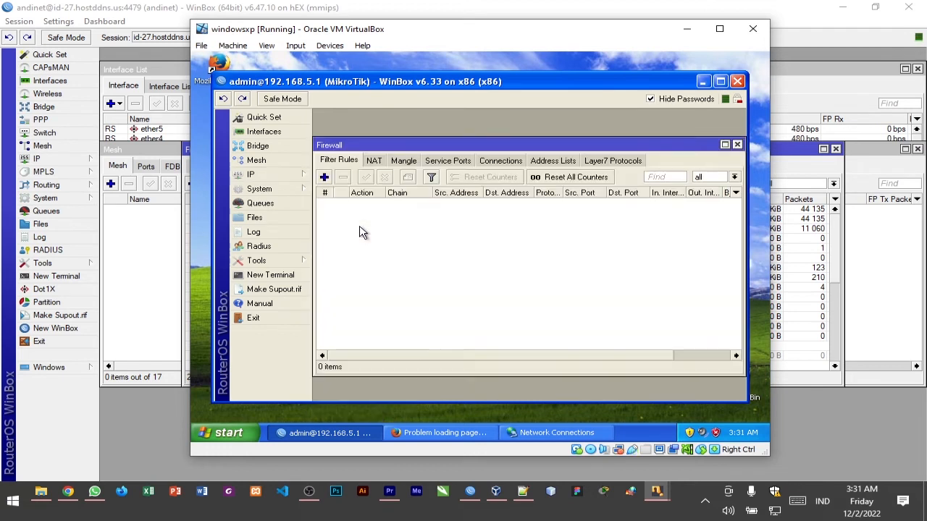
left_click(373, 161)
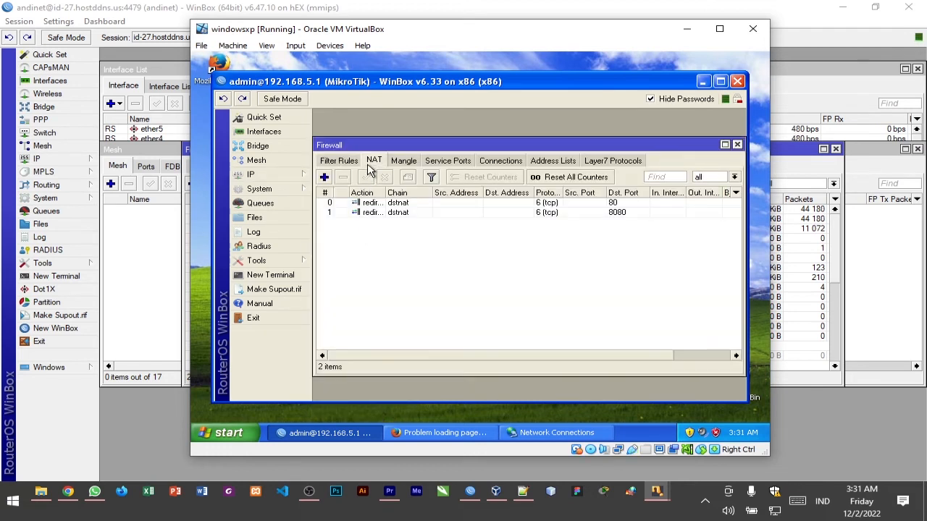
Create a new NAT rule with chain srcnat and source address 192.168.5.0/24
left_click(326, 179)
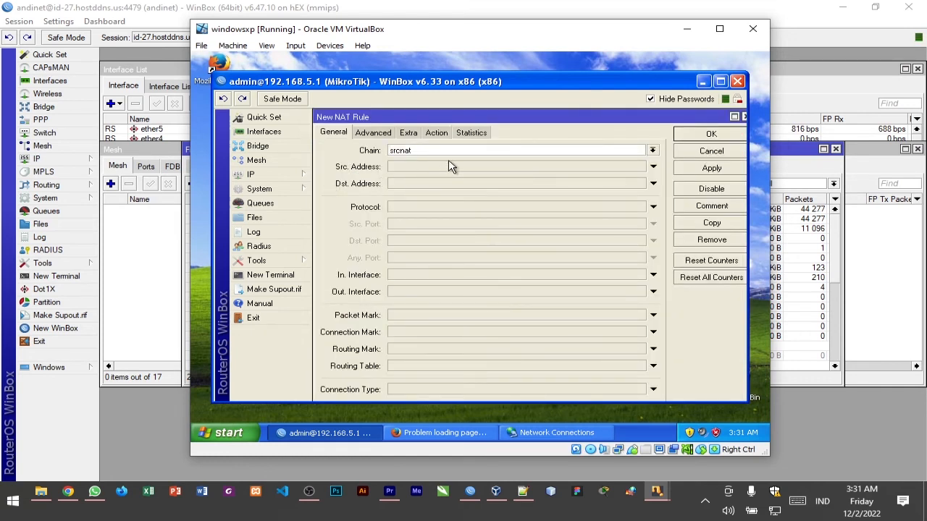
left_click(653, 150)
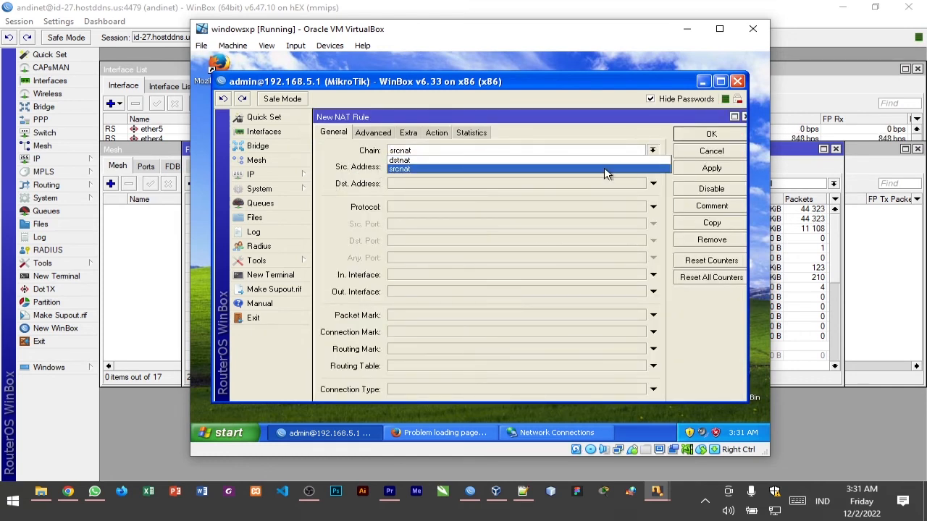
left_click(398, 170)
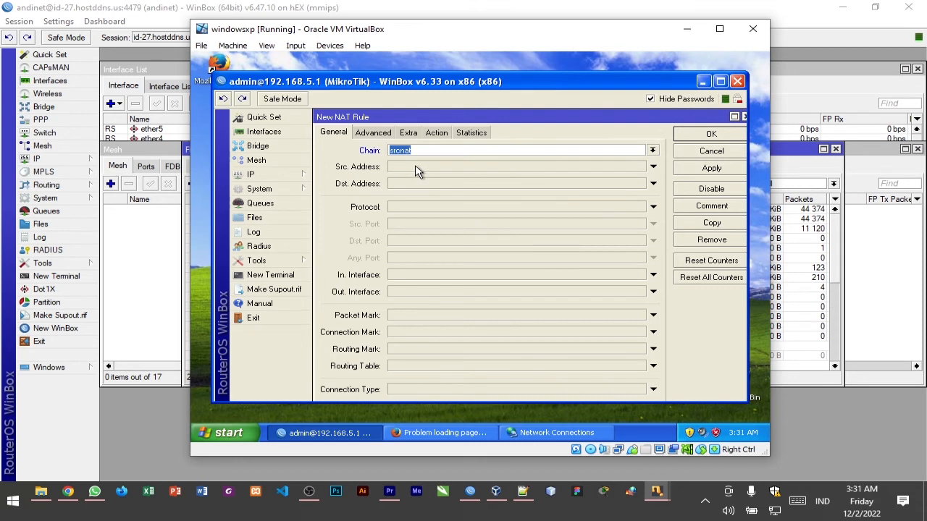
left_click(478, 168)
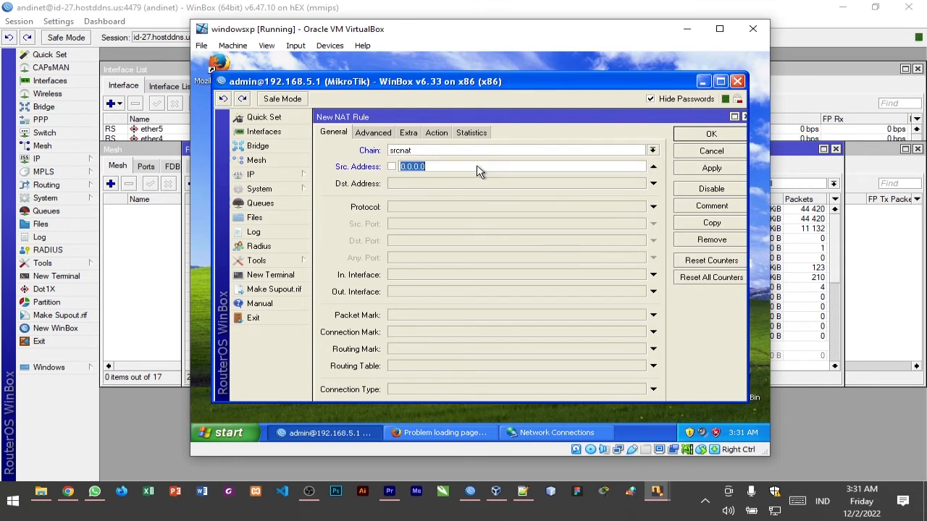
type("192.")
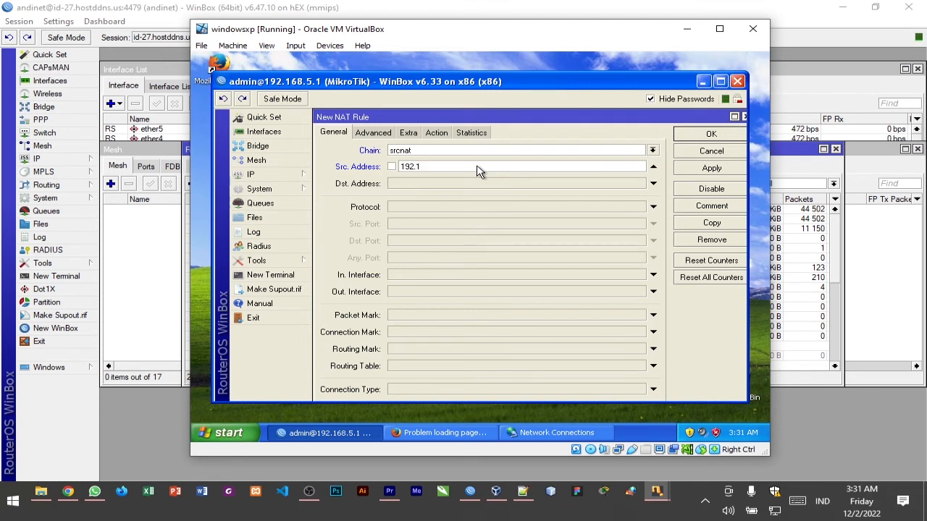
type("168.5.")
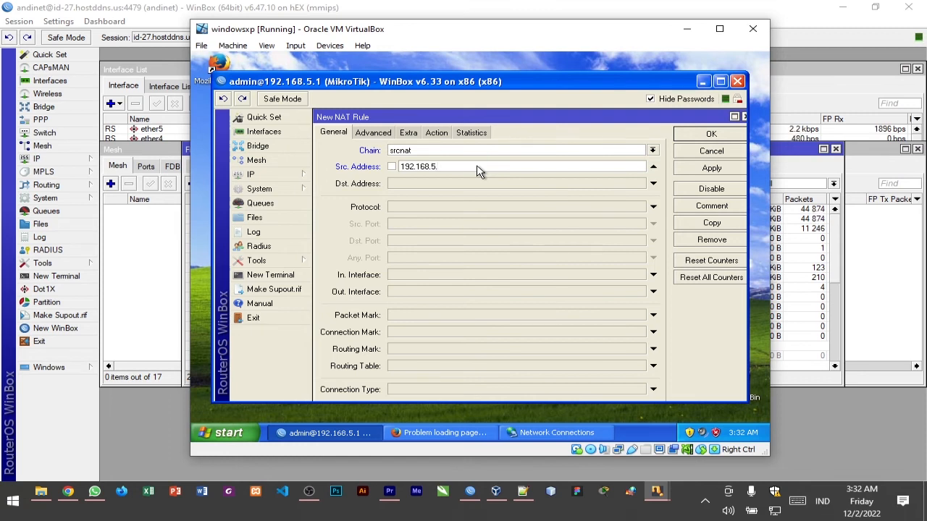
type("/24")
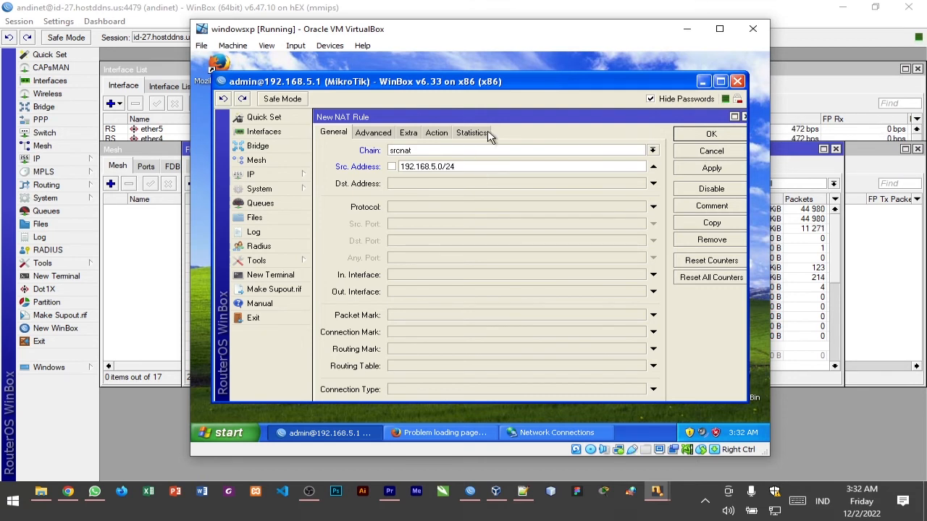
Set the new NAT rule's action to masquerade and save the rule
left_click(427, 135)
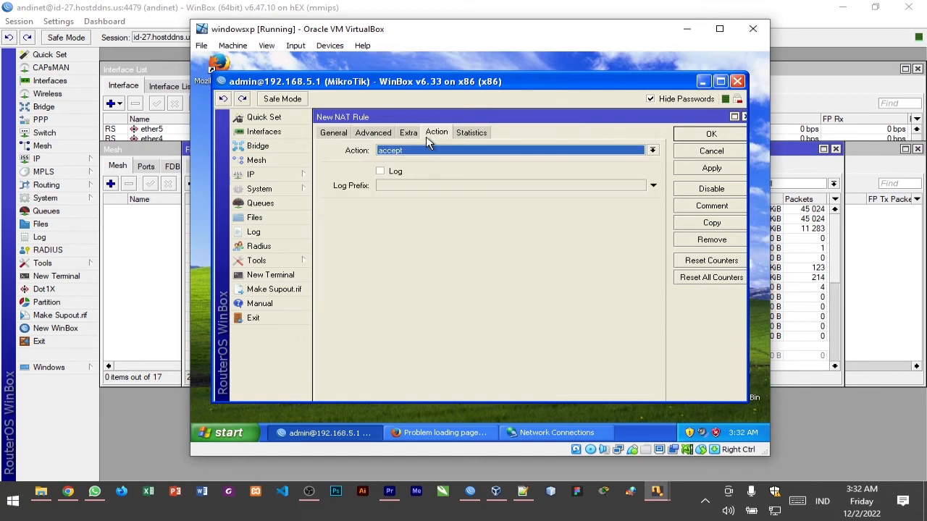
left_click(467, 151)
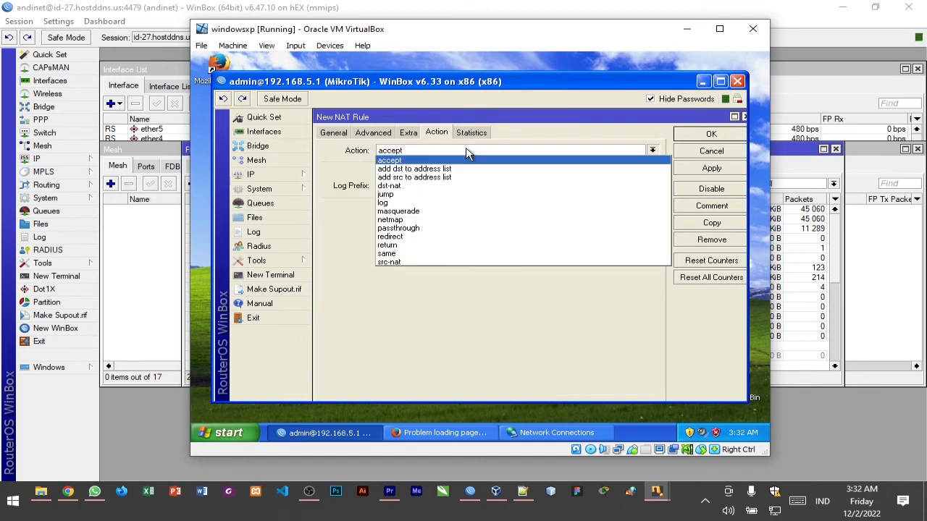
left_click(475, 211)
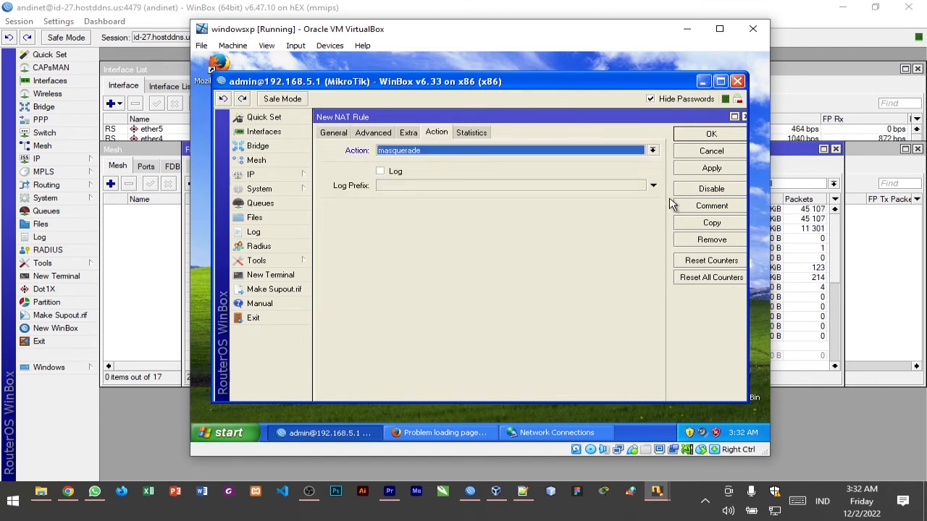
left_click(697, 171)
left_click(707, 137)
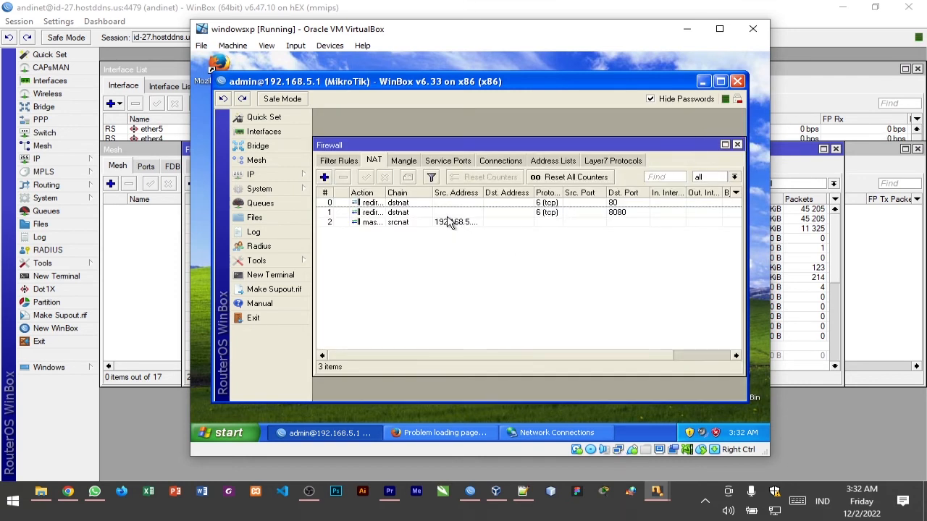
Switch to Firefox and retry youtube.com and tokopedia.com, closing the YouTube tab in between
left_click(418, 433)
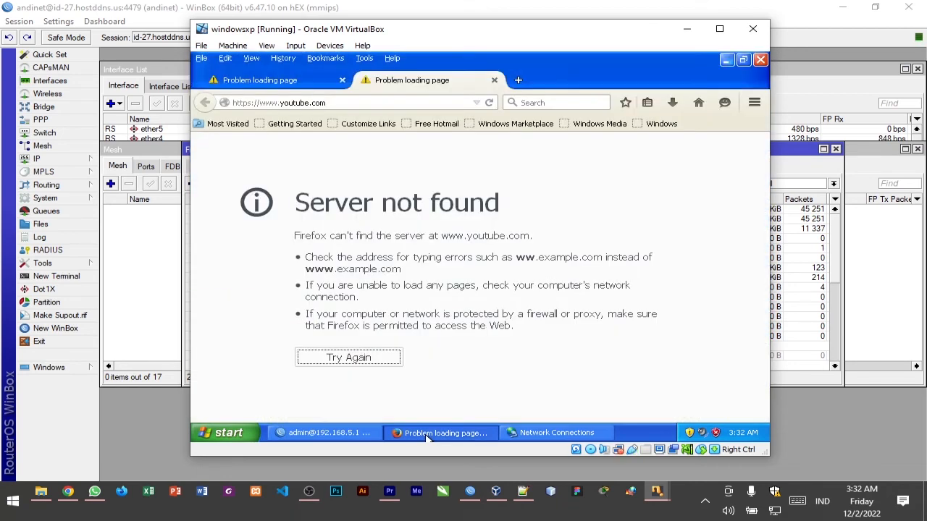
left_click(380, 366)
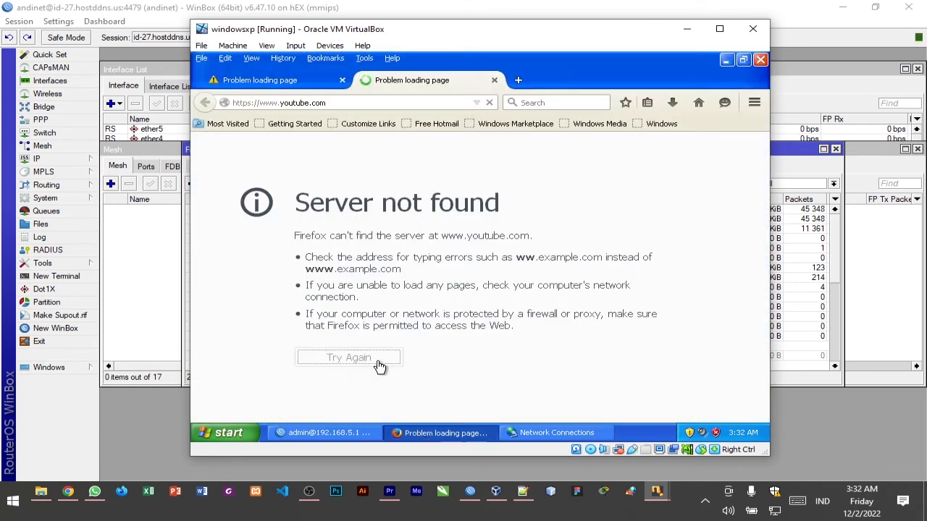
left_click(497, 82)
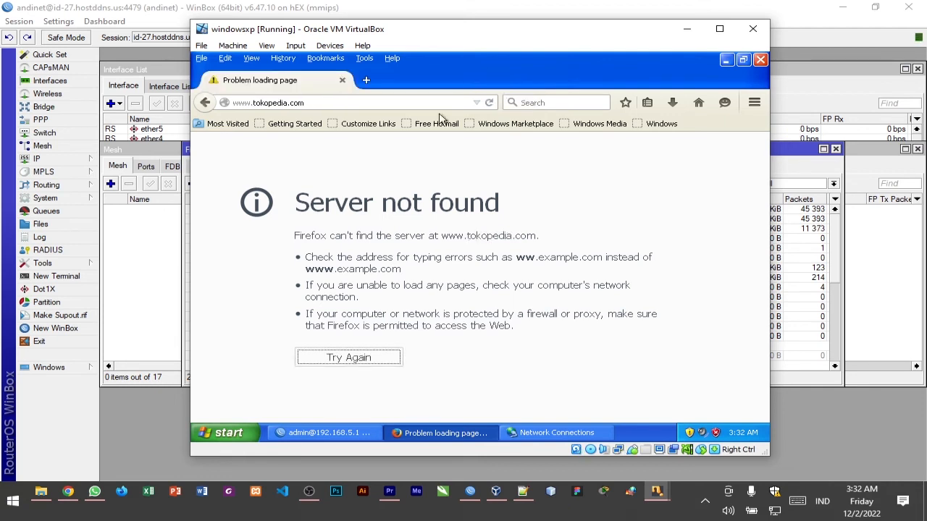
left_click(316, 356)
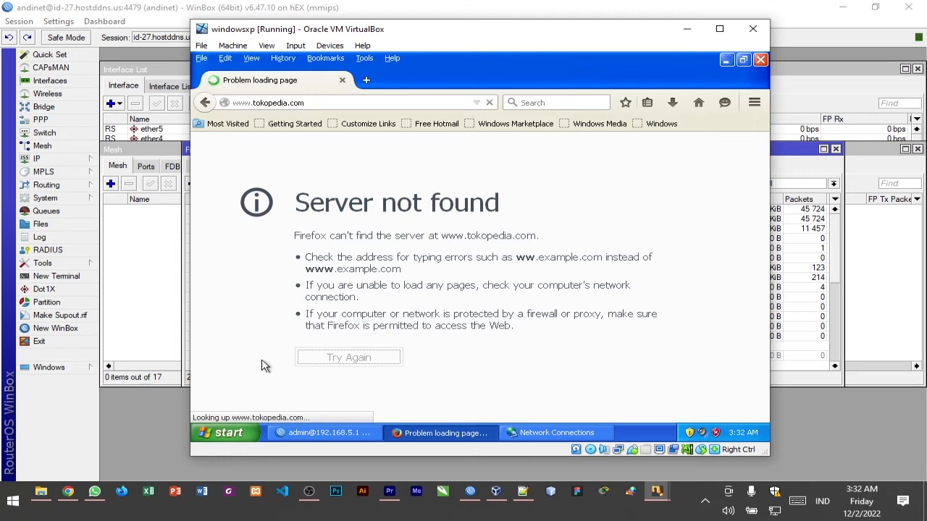
Switch to WinBox, reboot the router from its system commands, and dismiss the disconnection notice
left_click(341, 434)
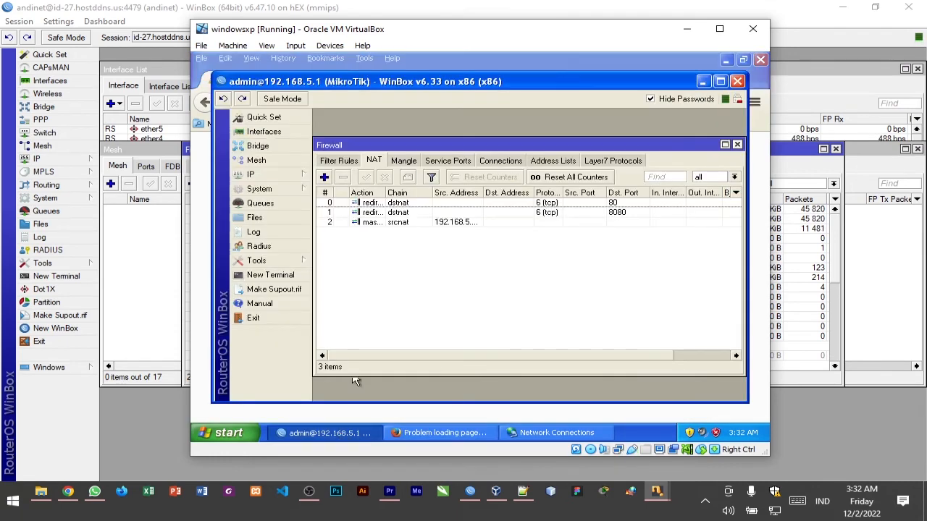
left_click(260, 189)
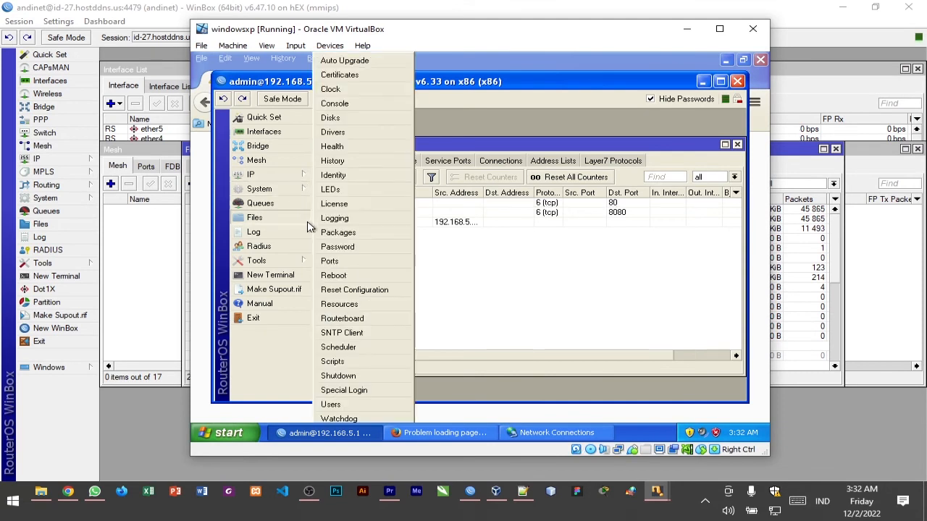
left_click(368, 278)
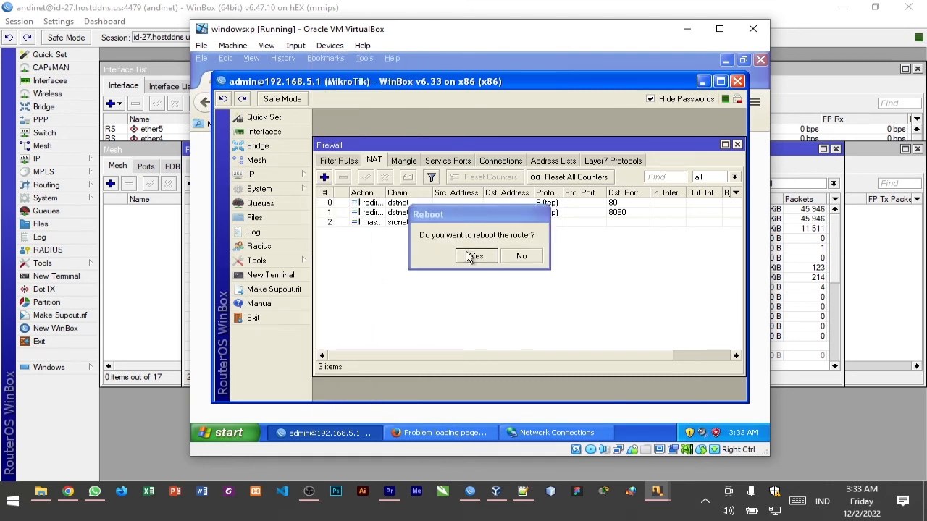
left_click(470, 256)
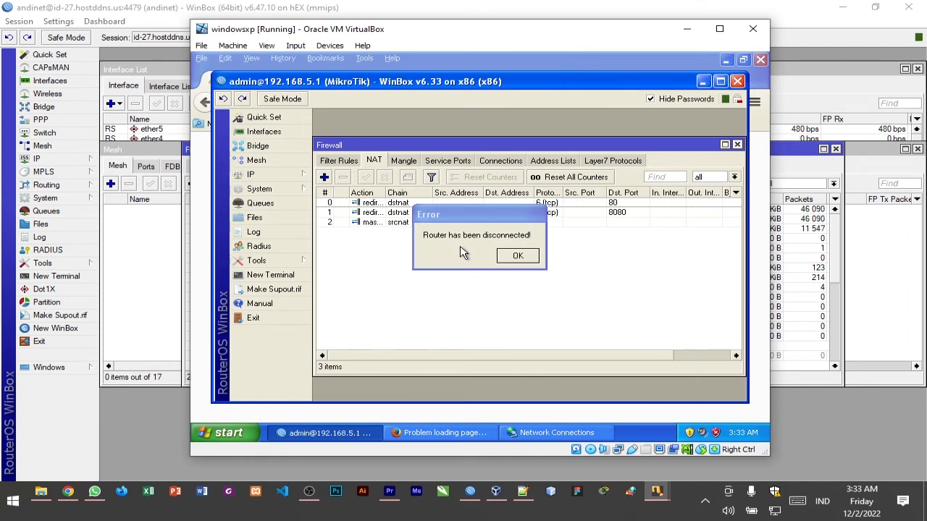
left_click(534, 257)
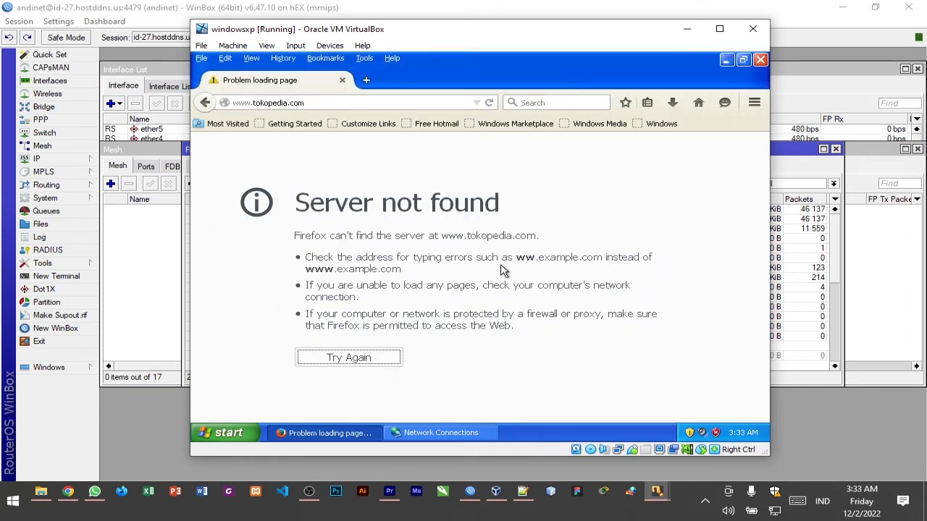
Close Firefox, inspect the TCP/IP properties of Local Area Connection 2, and minimize the Network Connections window
left_click(760, 60)
left_click(310, 433)
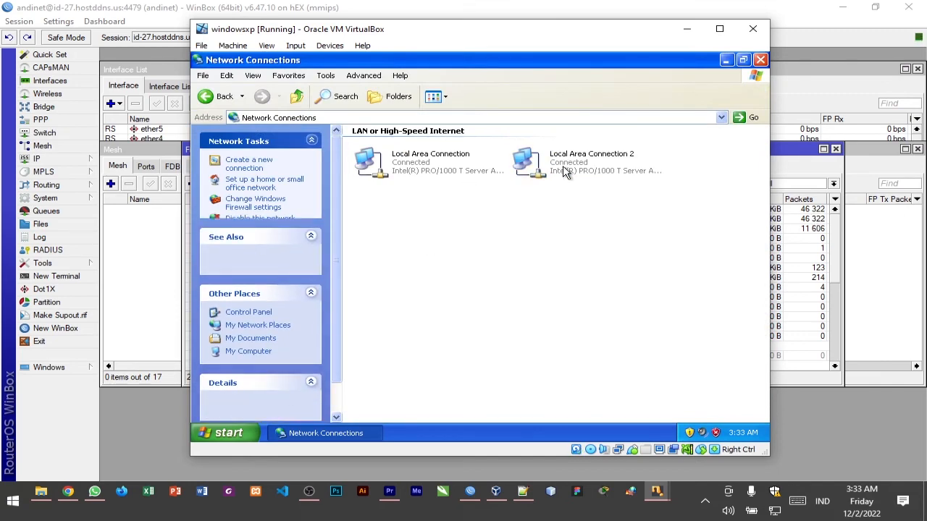
double_click(528, 164)
left_click(392, 354)
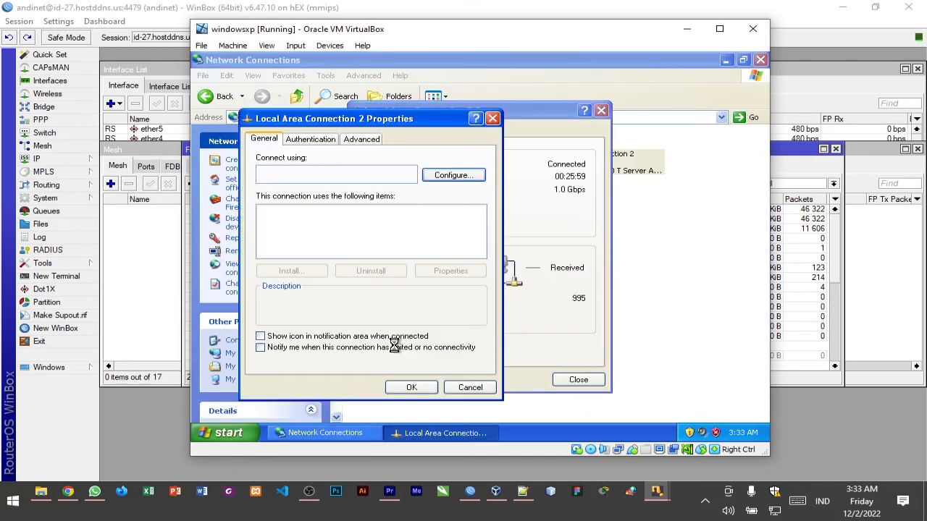
double_click(362, 244)
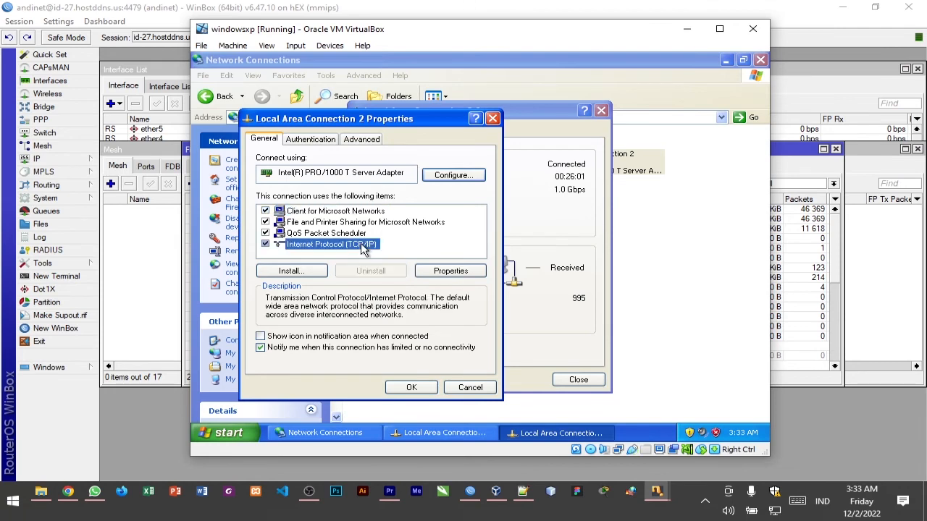
left_click(540, 134)
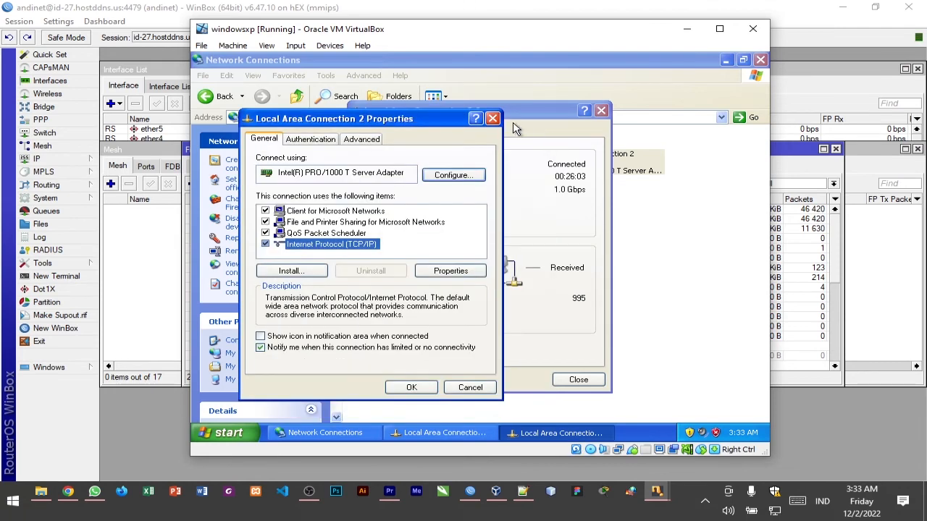
left_click(493, 118)
left_click(601, 111)
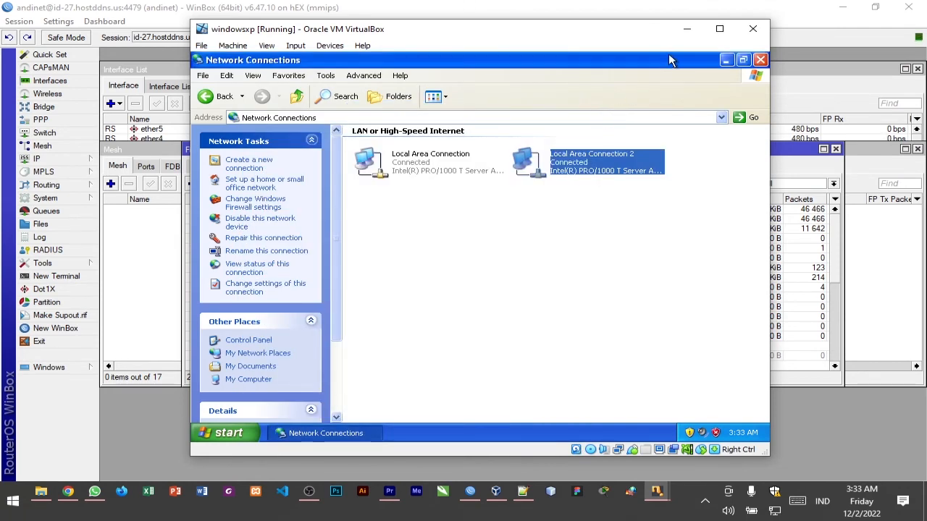
left_click(726, 59)
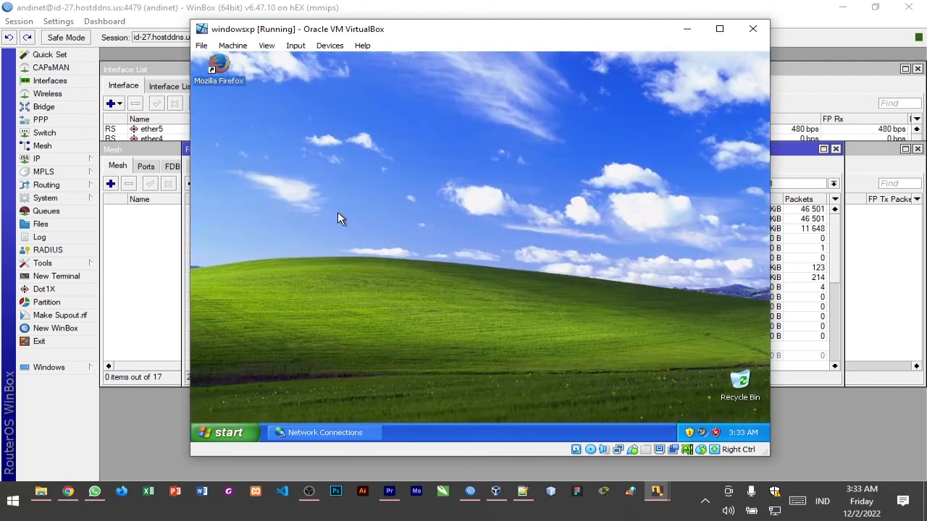
Launch winbox from the C: drive, connect to the router at 192.168.5.1 as admin, and dismiss the licence notice
left_click(325, 430)
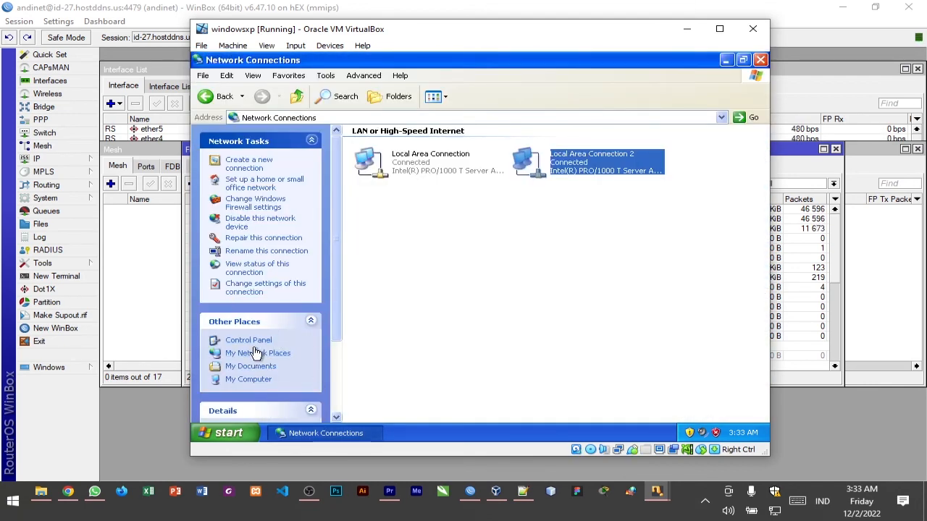
left_click(250, 380)
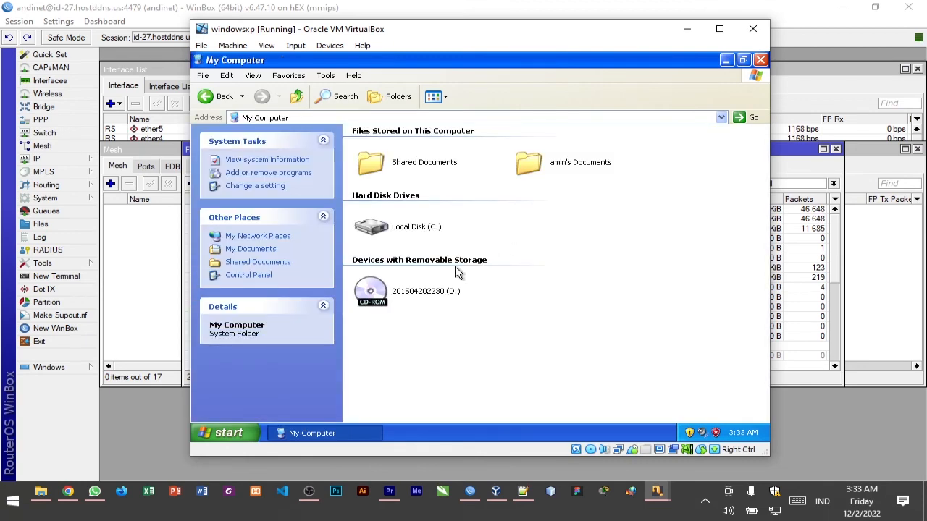
double_click(409, 229)
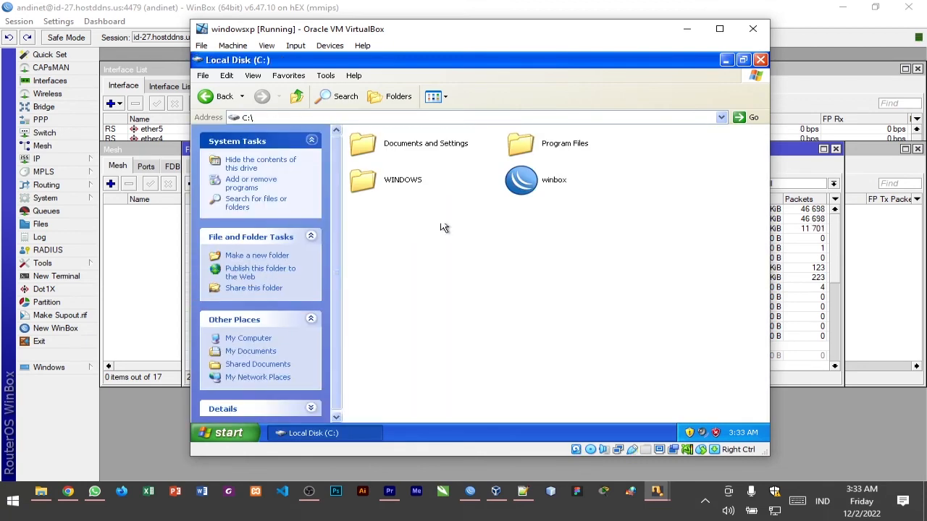
double_click(543, 190)
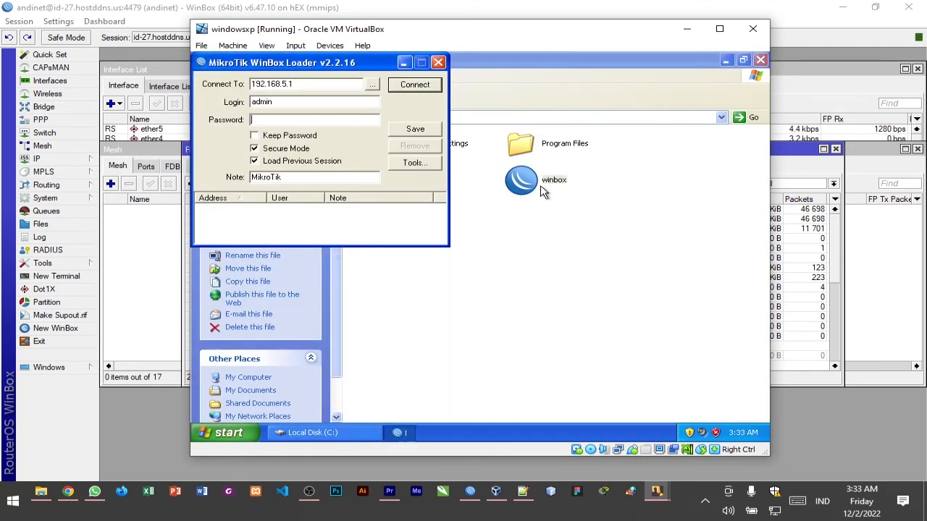
left_click(415, 84)
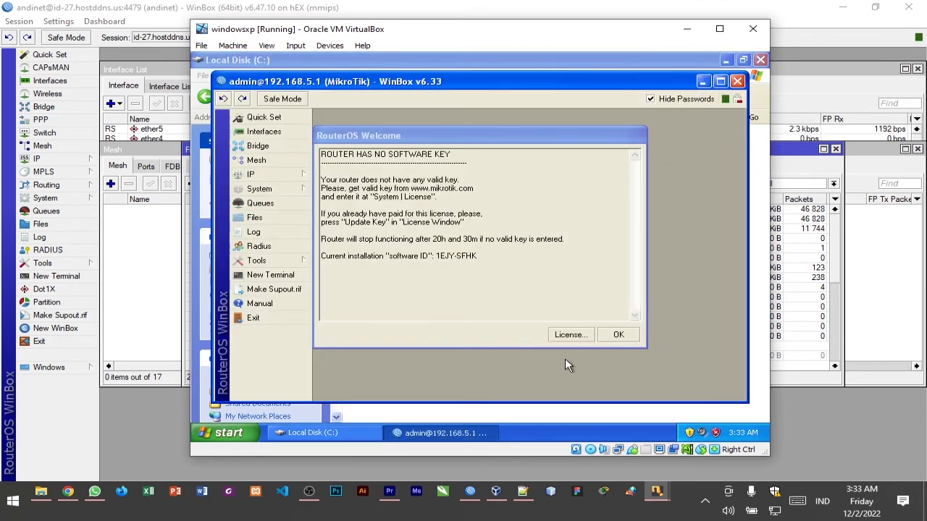
left_click(610, 337)
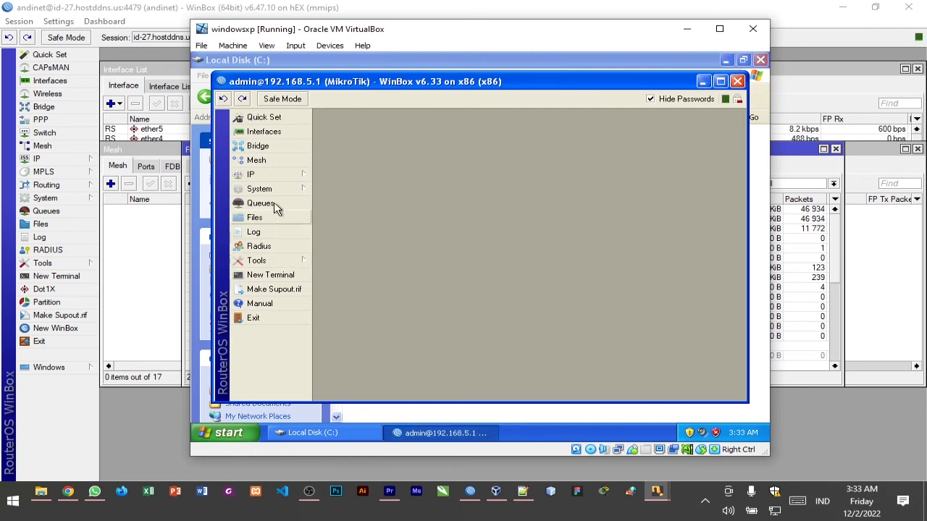
Open the router's DHCP Client window, look at the DHCP client options, and return to the client list
left_click(275, 175)
left_click(348, 172)
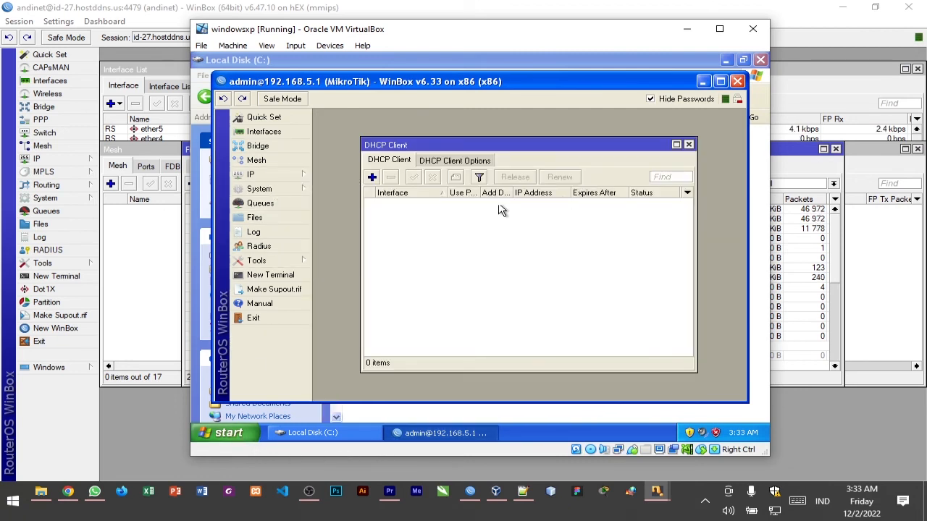
left_click(456, 163)
left_click(406, 161)
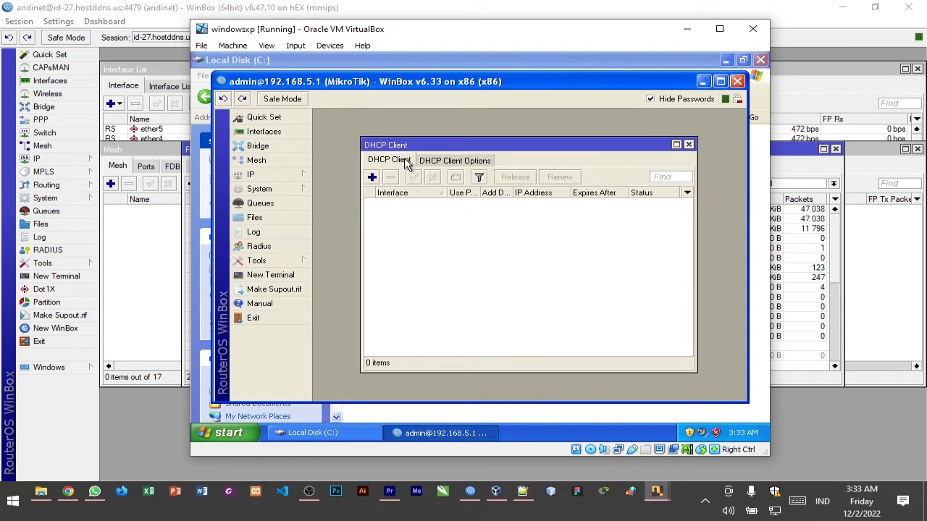
left_click(372, 178)
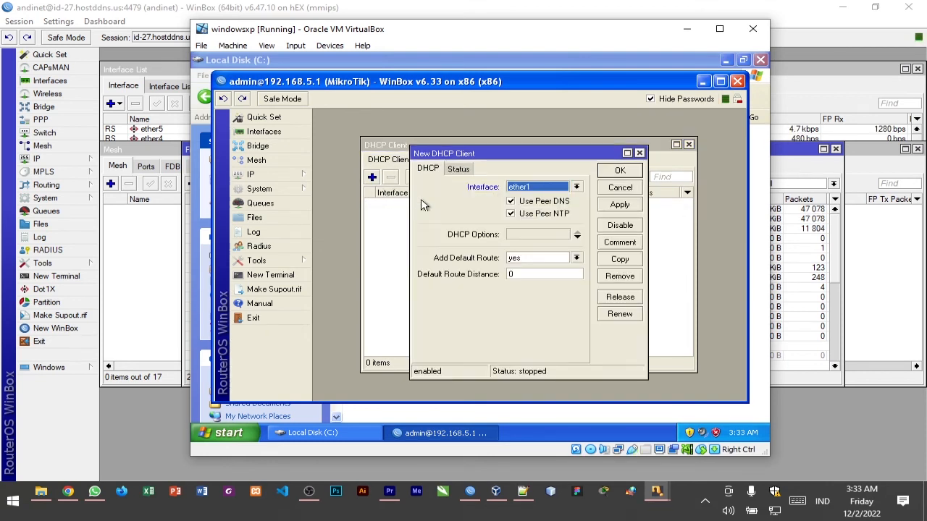
left_click(640, 153)
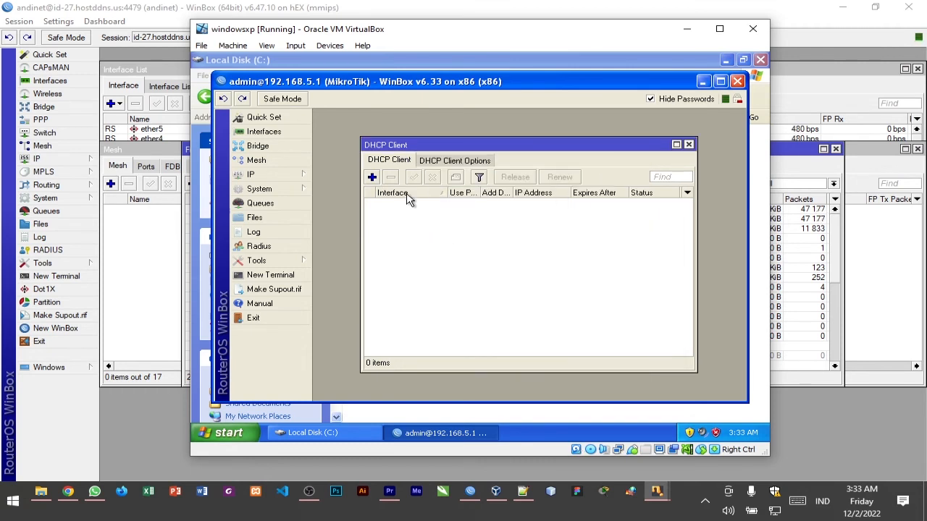
left_click(372, 177)
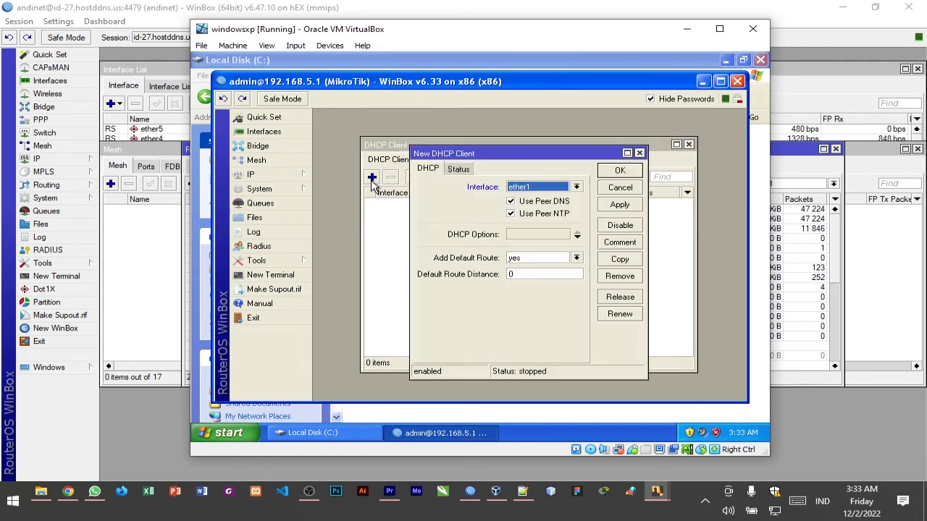
left_click(637, 156)
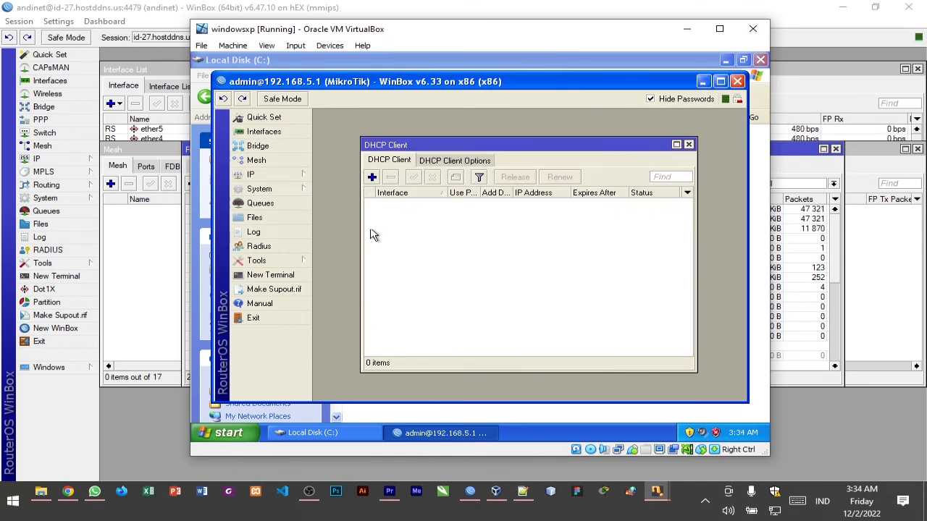
Add a DHCP client on ether1 with peer DNS, peer NTP and the default route enabled, and check its status
left_click(372, 178)
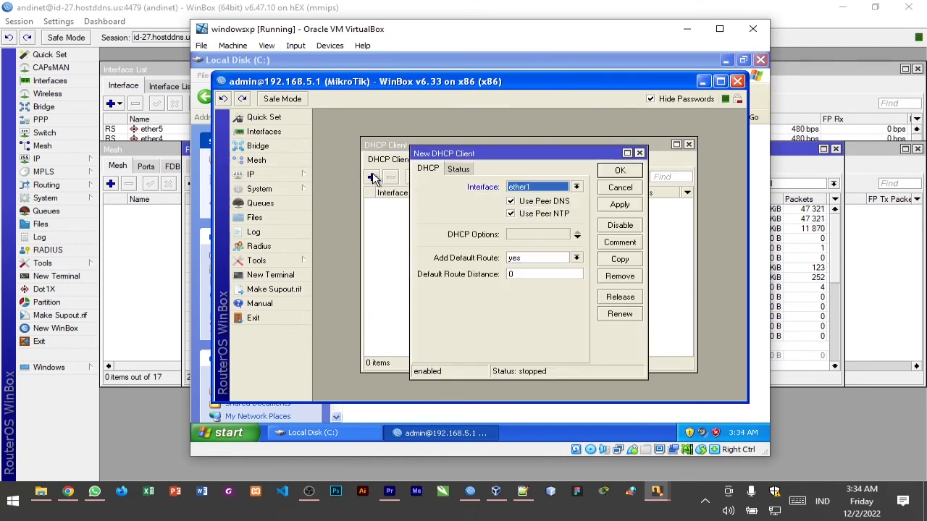
left_click(613, 174)
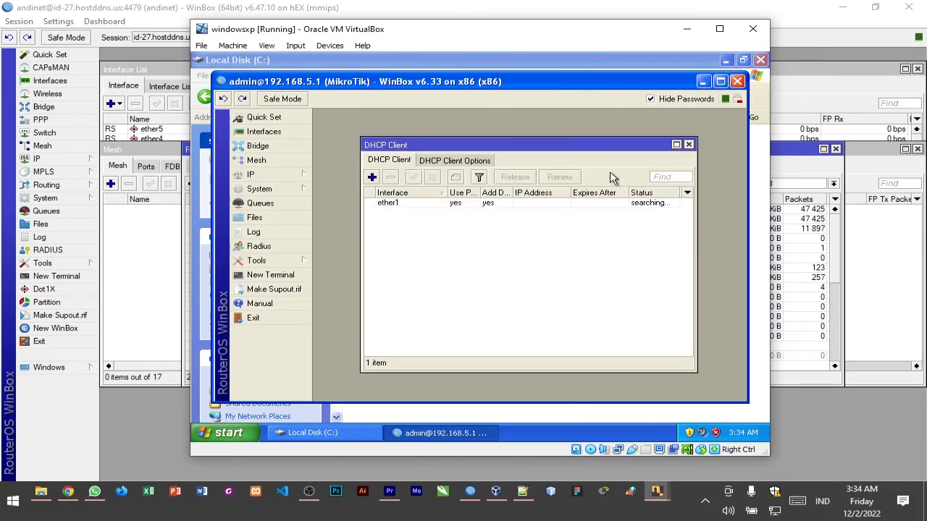
left_click(647, 204)
left_click(647, 211)
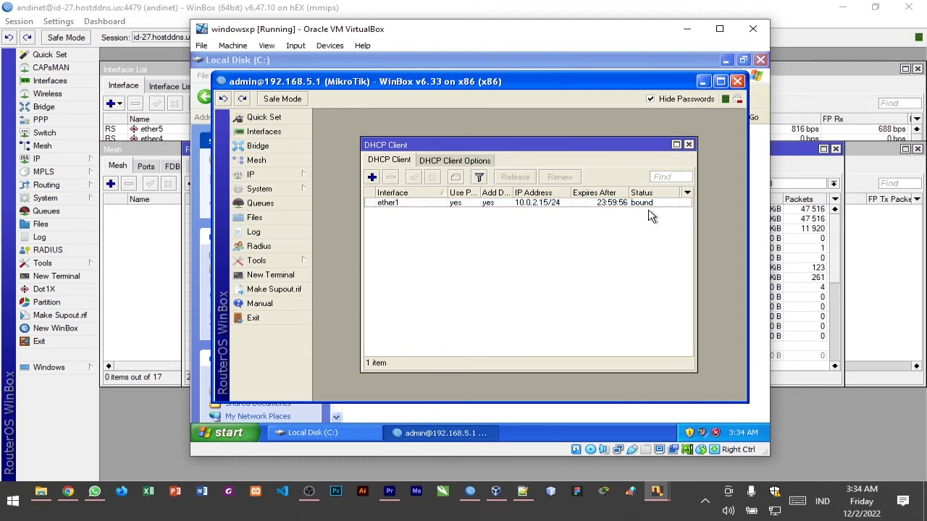
left_click(660, 209)
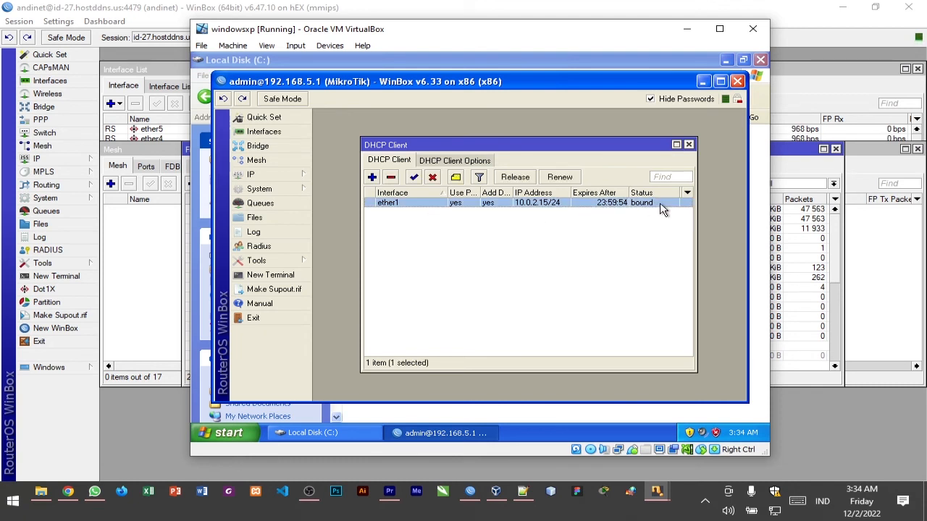
left_click(375, 180)
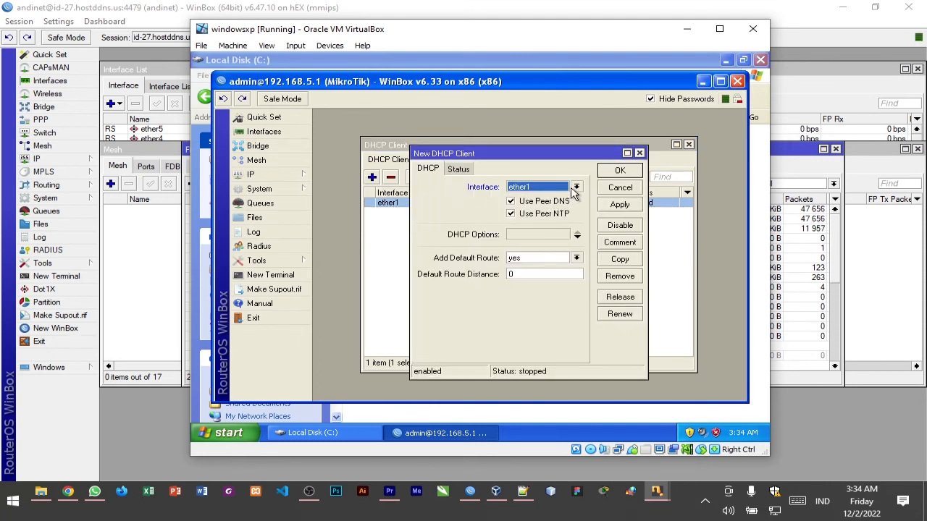
left_click(577, 188)
left_click(529, 196)
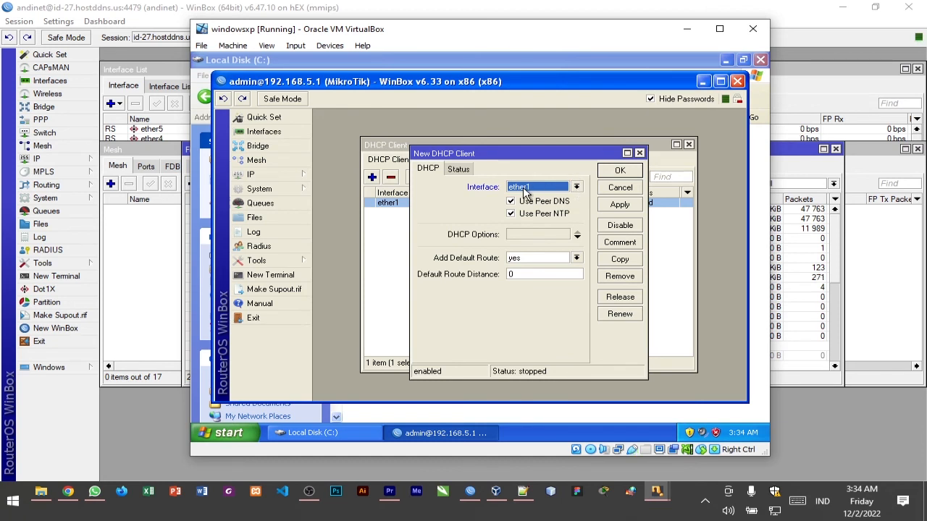
left_click(640, 153)
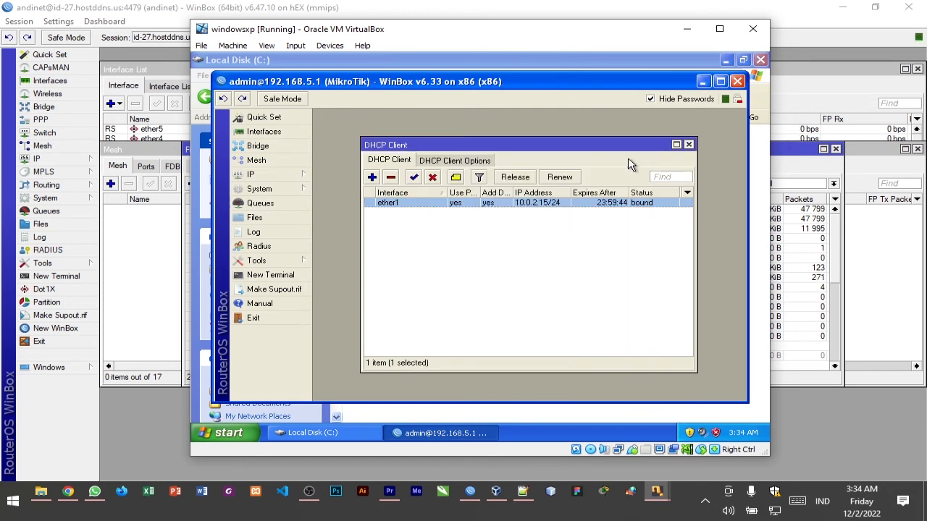
Check the ether1 DHCP client entry, close the DHCP Client window, and minimize WinBox and the Local Disk (C:) window
left_click(548, 216)
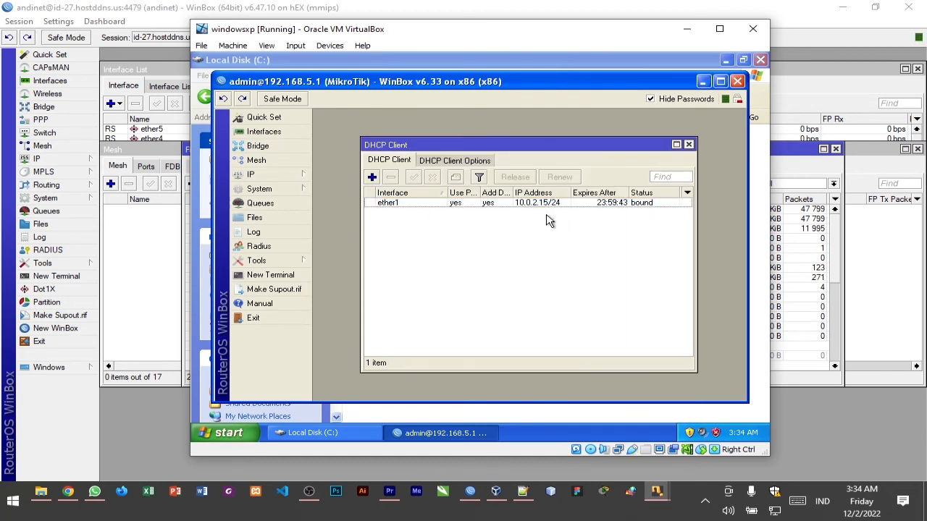
left_click(599, 207)
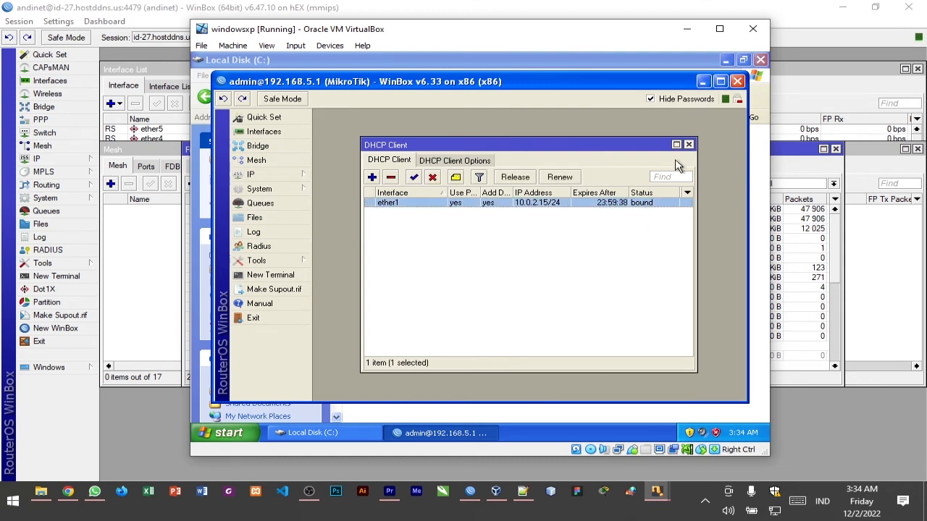
left_click(688, 145)
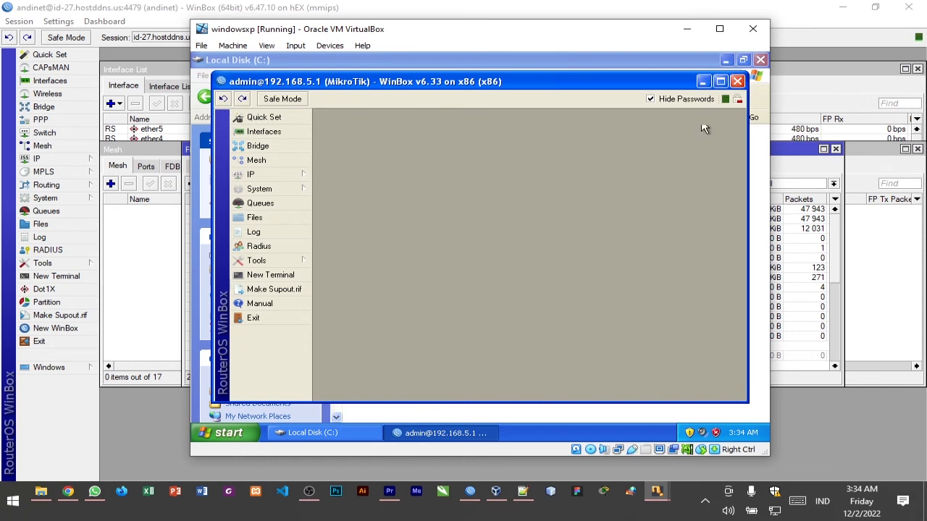
left_click(703, 81)
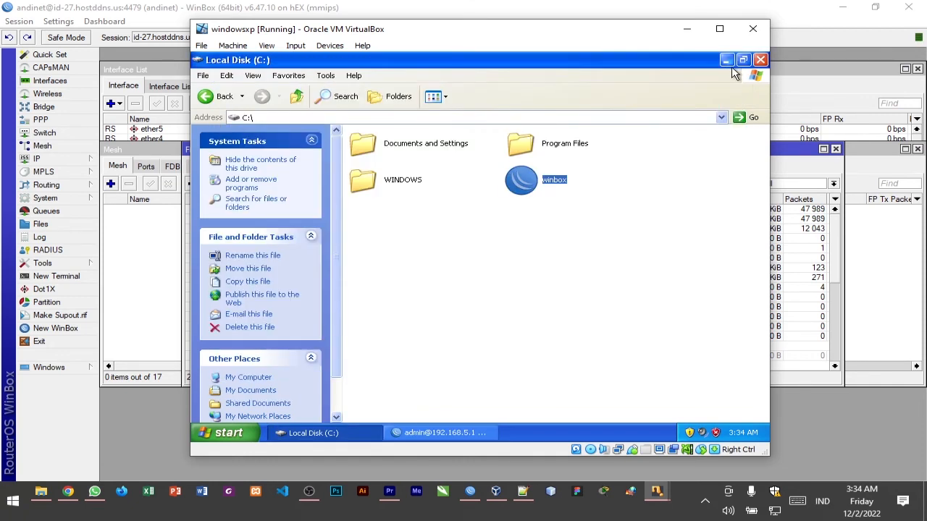
left_click(727, 60)
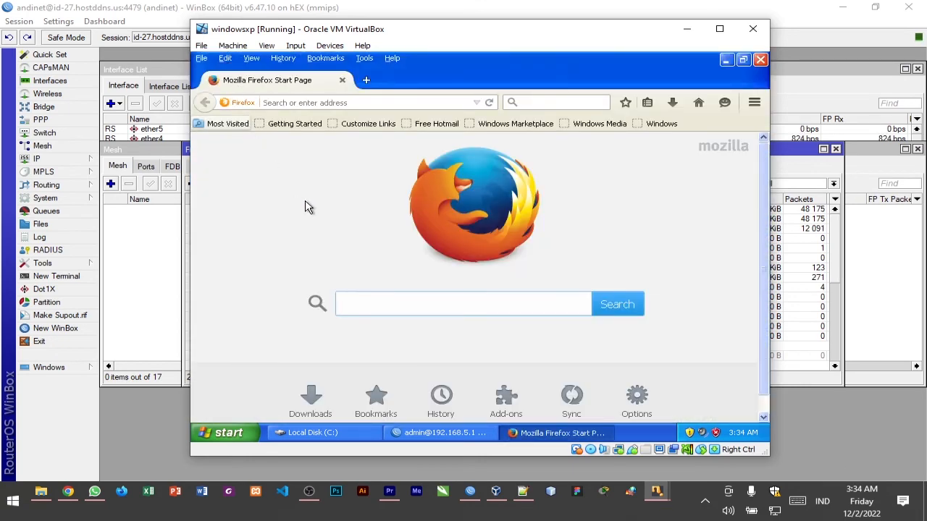
Load tokopedia.com in Firefox to test the proxy block, and maximize the virtual machine window
left_click(370, 102)
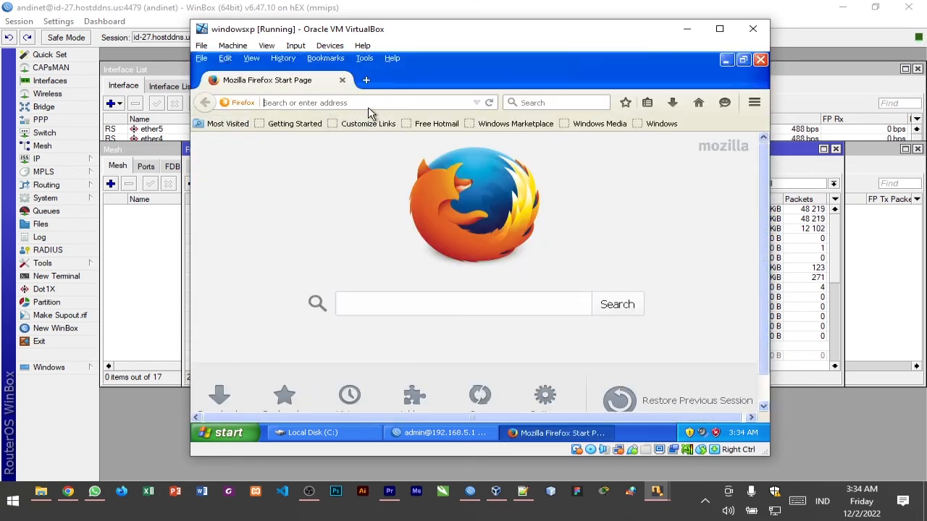
type("t")
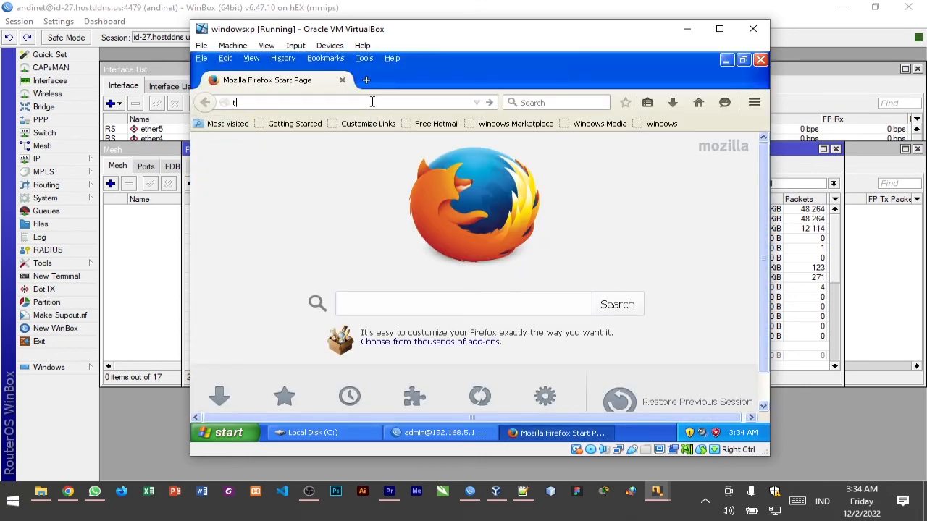
type("okopedia")
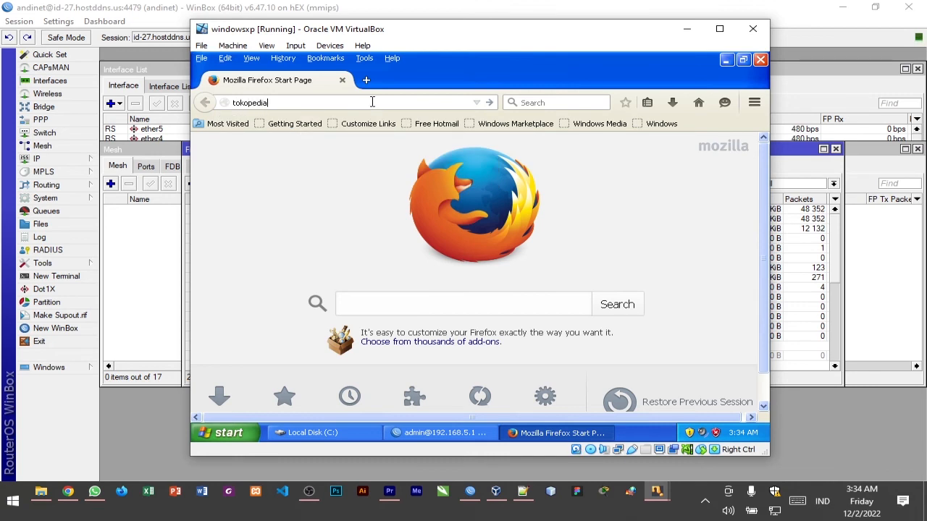
type(".com")
key("Return")
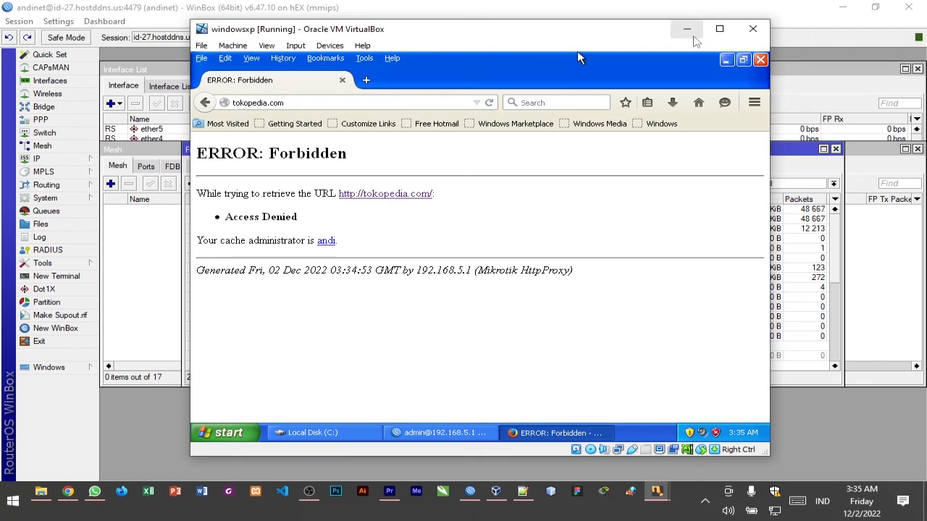
left_click(719, 28)
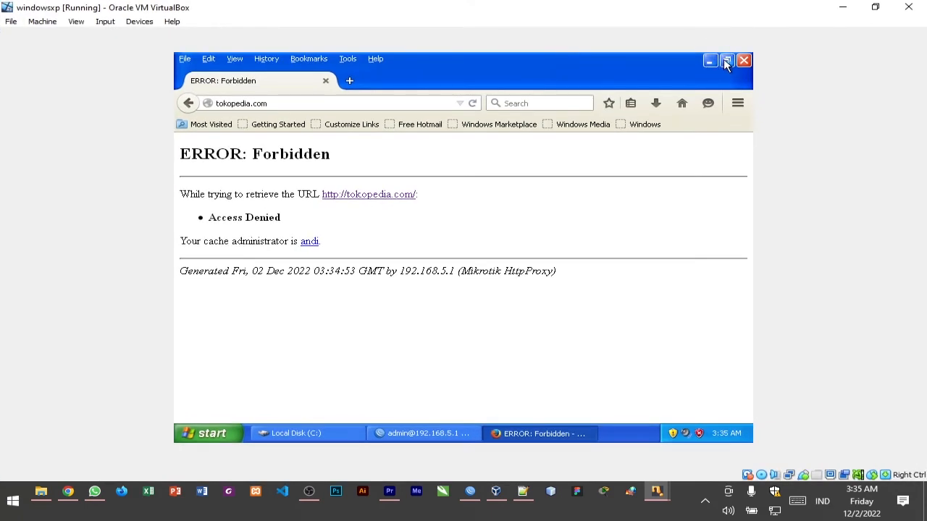
left_click(724, 62)
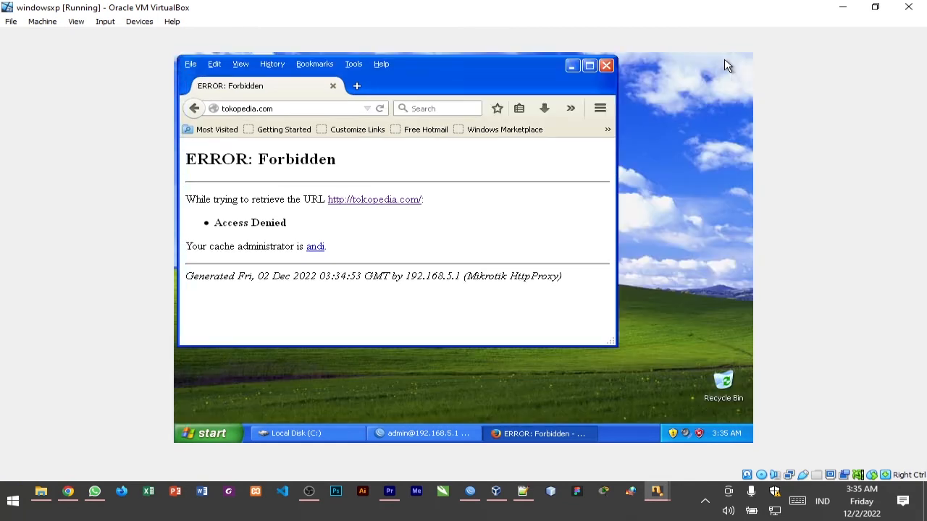
left_click(589, 66)
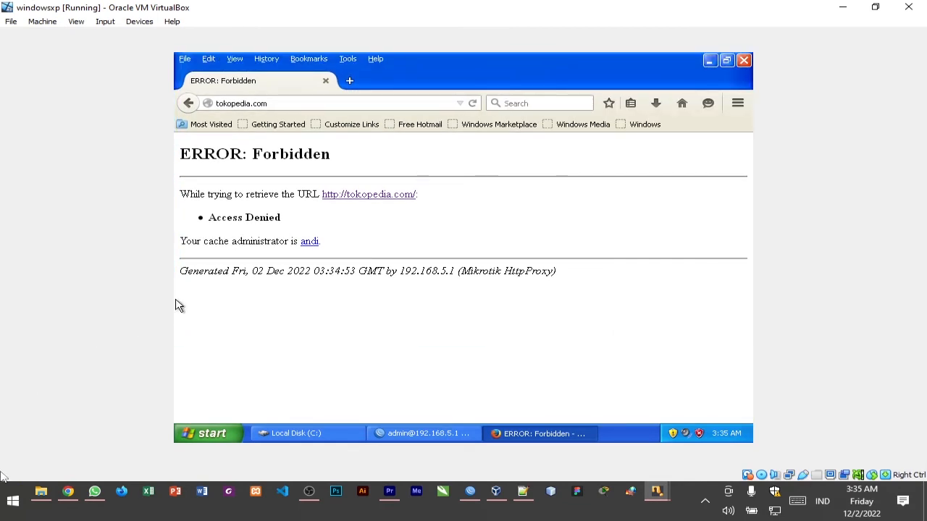
Open the Snipping Tool on the host and capture the virtual machine screen with the tokopedia.com page
left_click(22, 495)
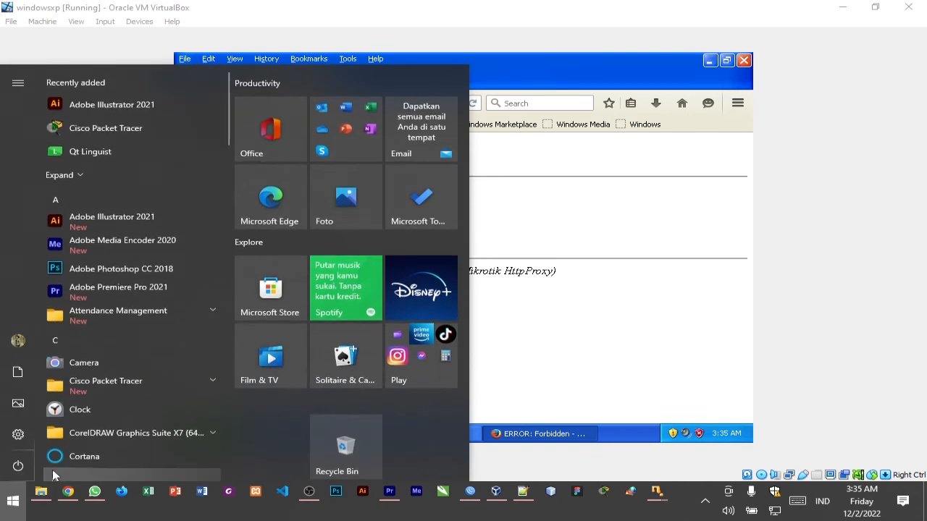
type("sni")
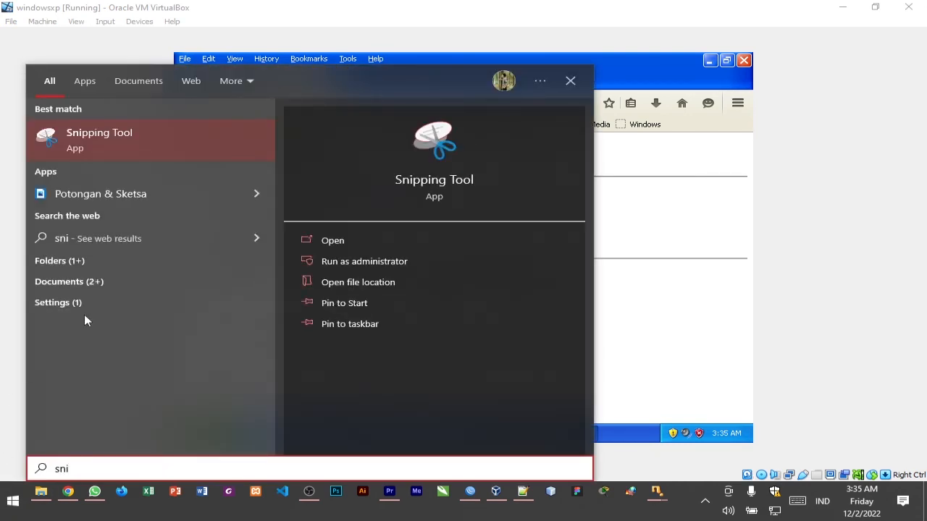
left_click(131, 146)
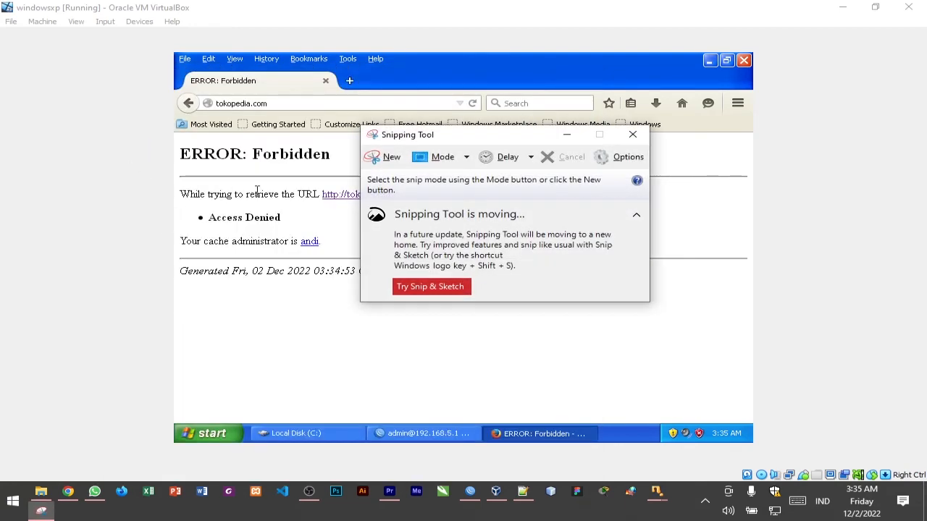
left_click(383, 156)
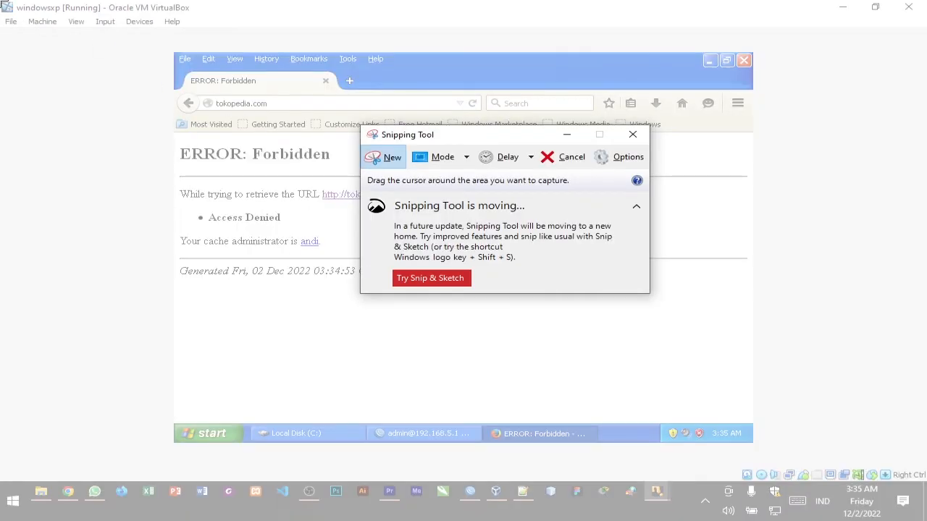
left_click(471, 254)
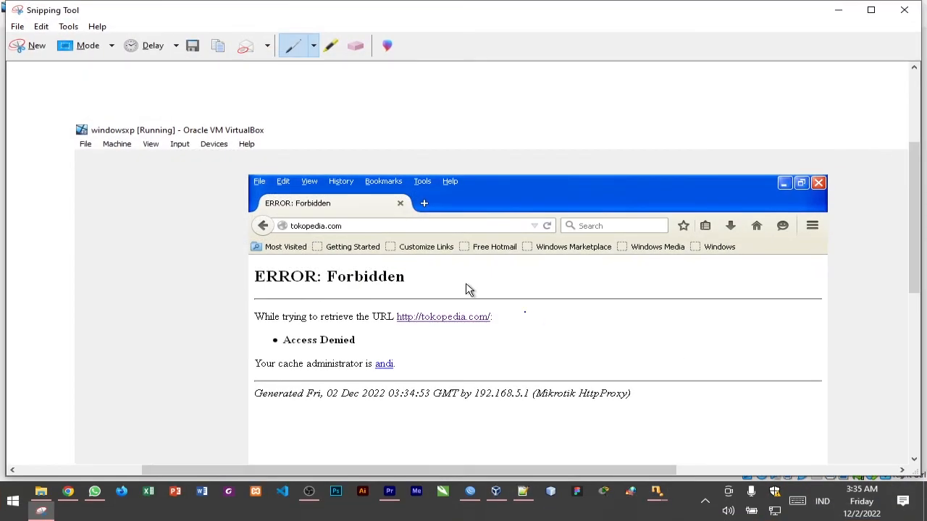
Save the snip as a PNG named "jarkom proxy server" in the Pictures > Snip folder and close the Snipping Tool
left_click(192, 50)
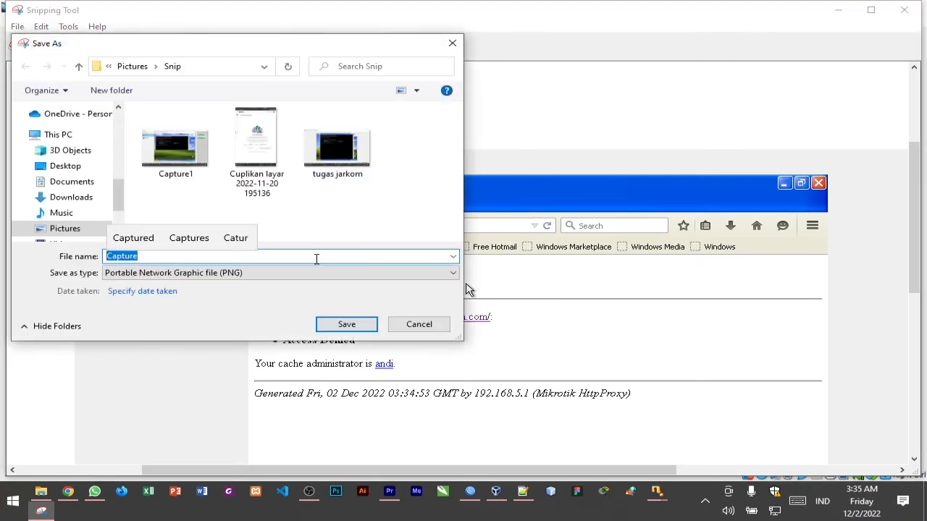
type("jarkom p")
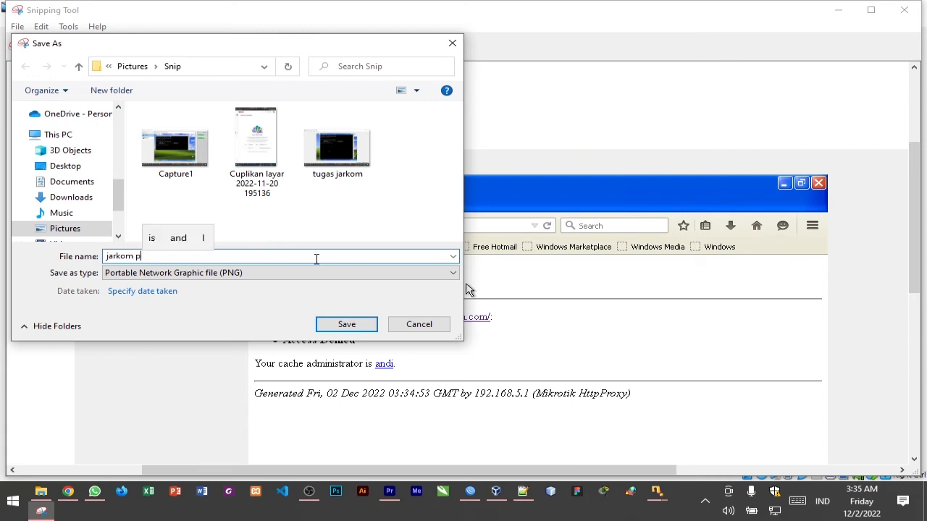
type("rocy")
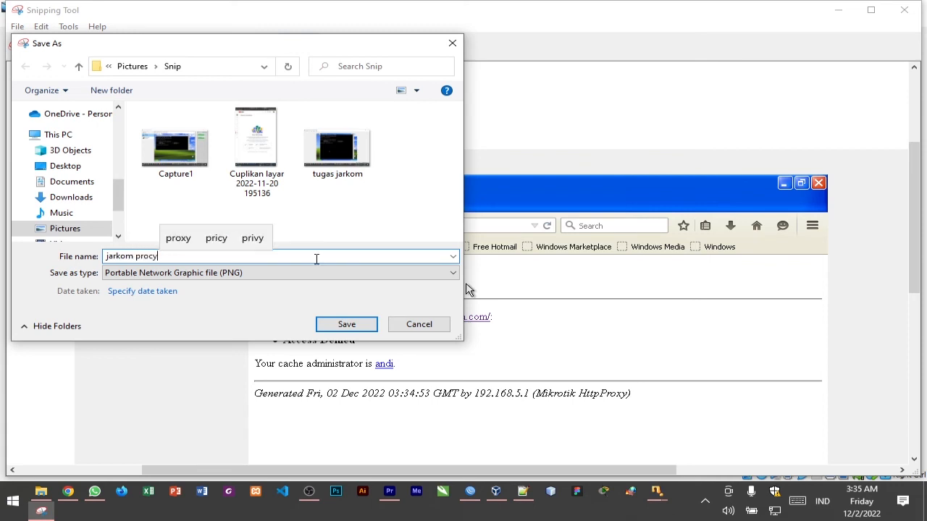
key("BackSpace")
key("BackSpace")
type("xy sr")
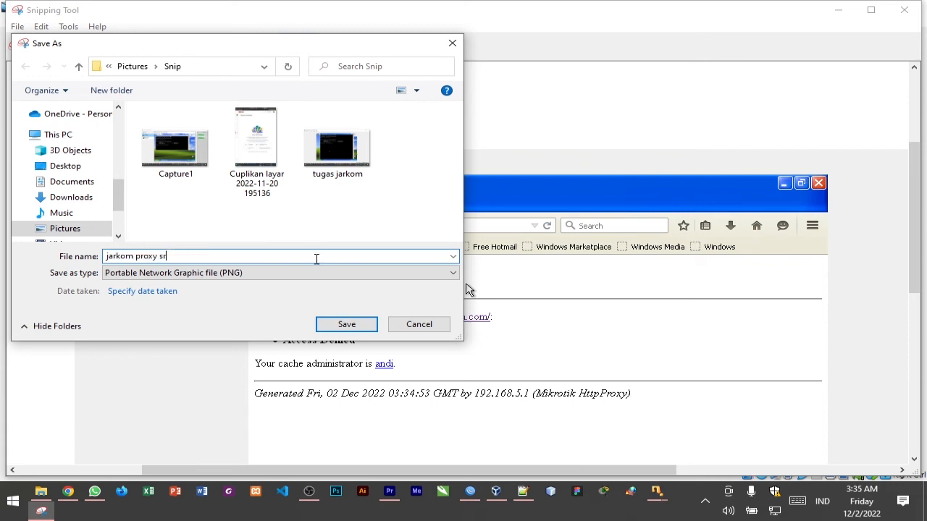
key("BackSpace")
type("erver")
key("Return")
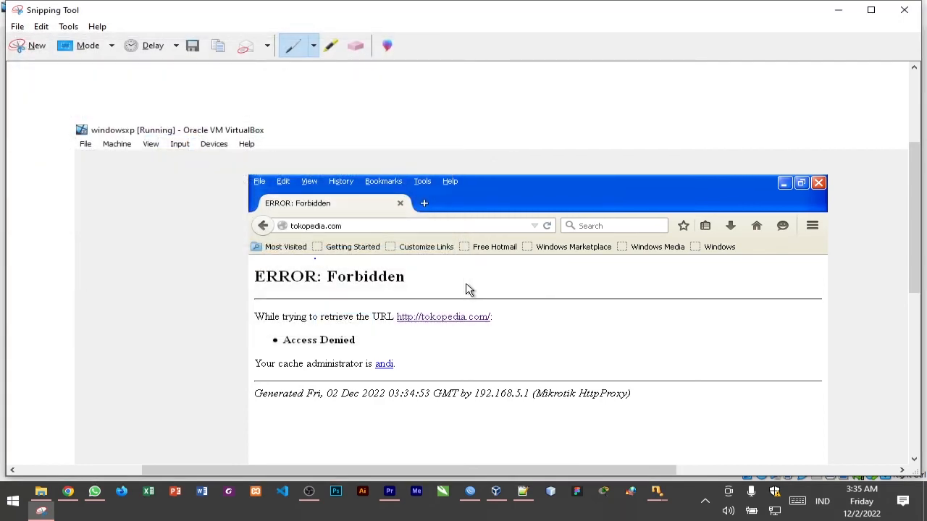
left_click(904, 9)
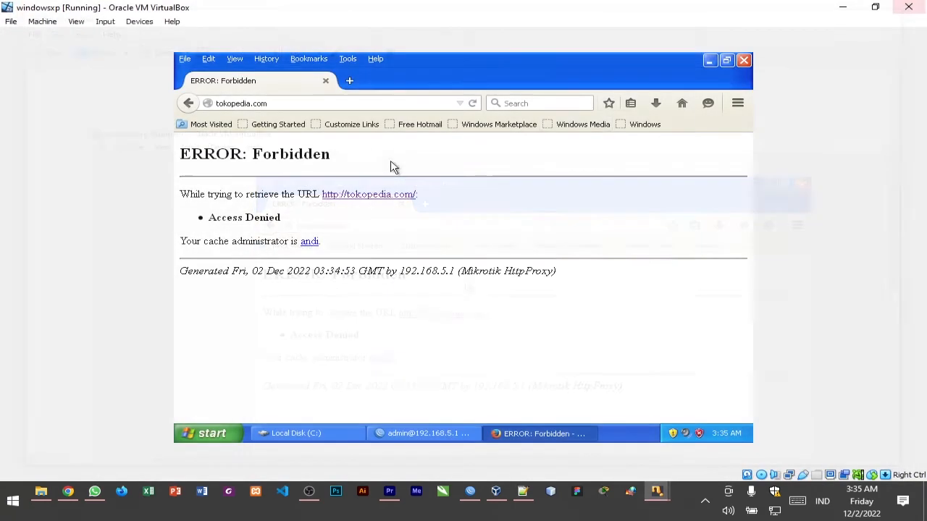
left_click(382, 101)
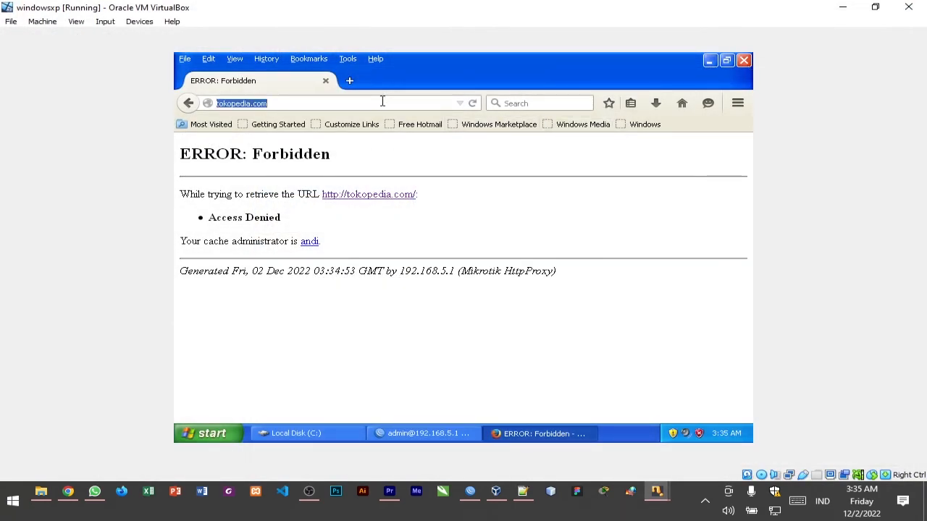
type("yo")
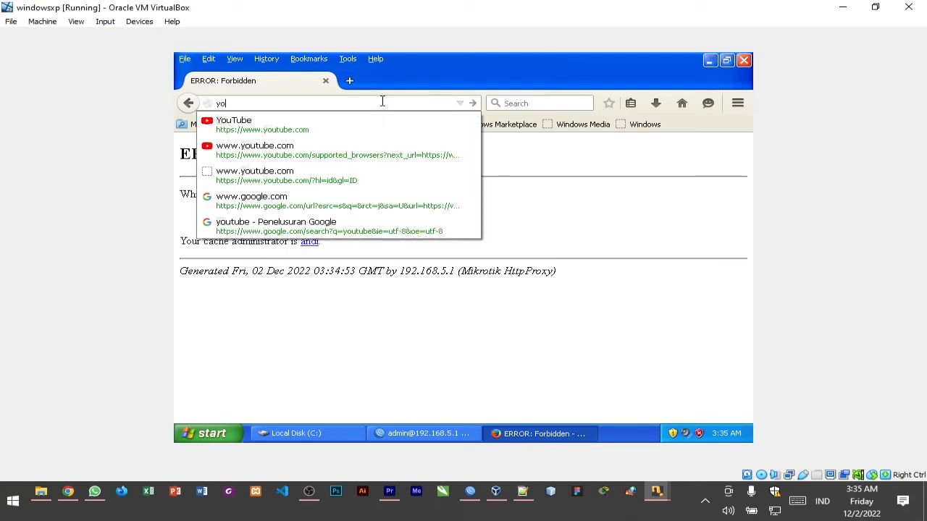
key("Down")
key("Return")
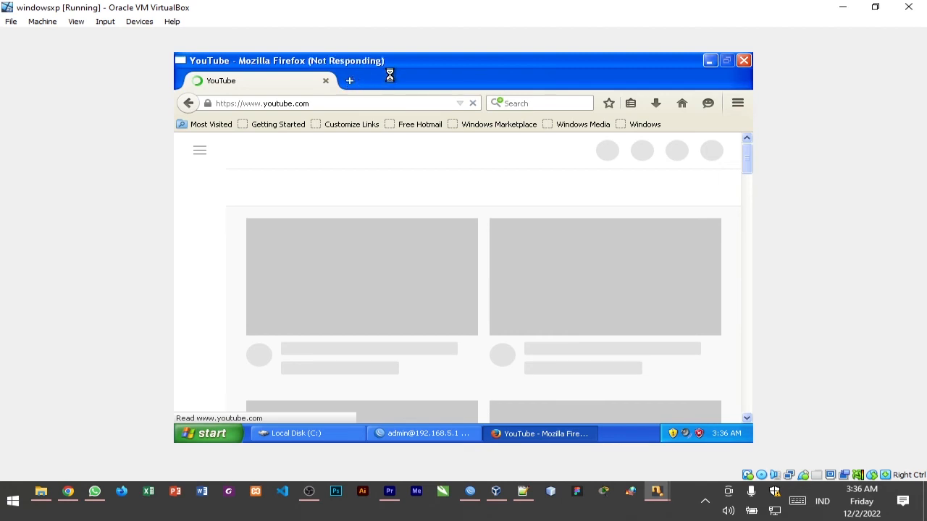
Try to close the unresponsive Firefox window with YouTube by ending the program immediately
left_click(745, 61)
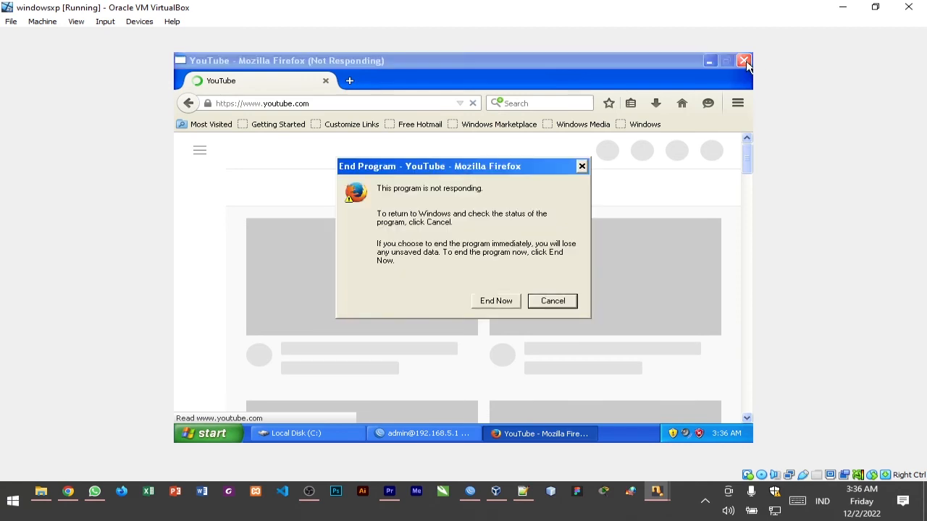
left_click(507, 302)
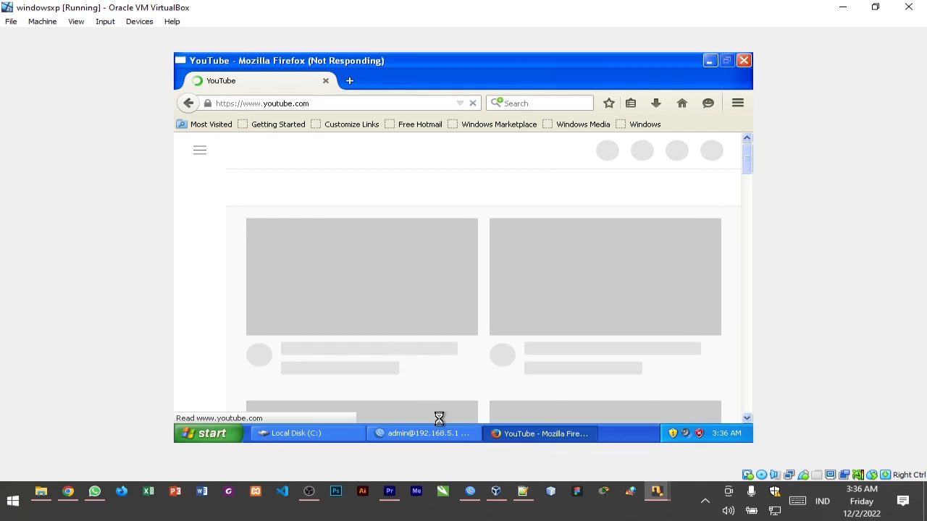
left_click(513, 434)
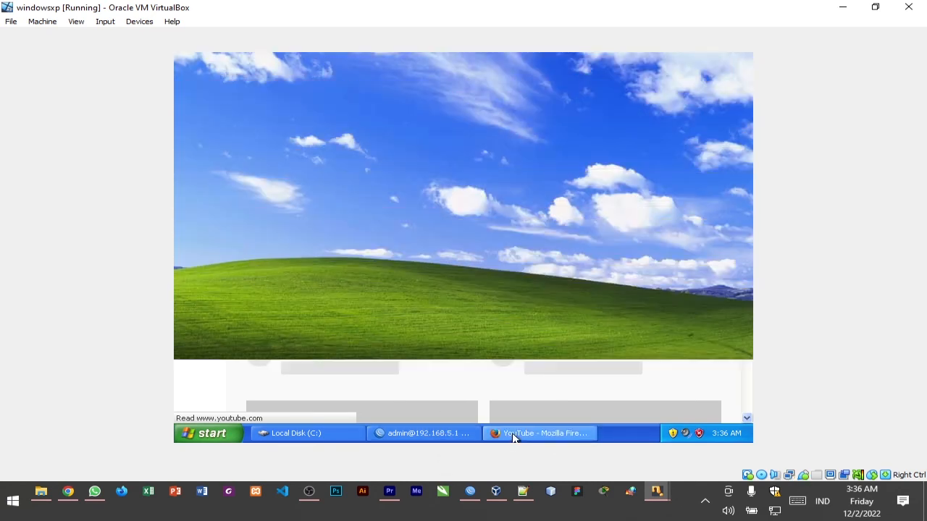
right_click(573, 434)
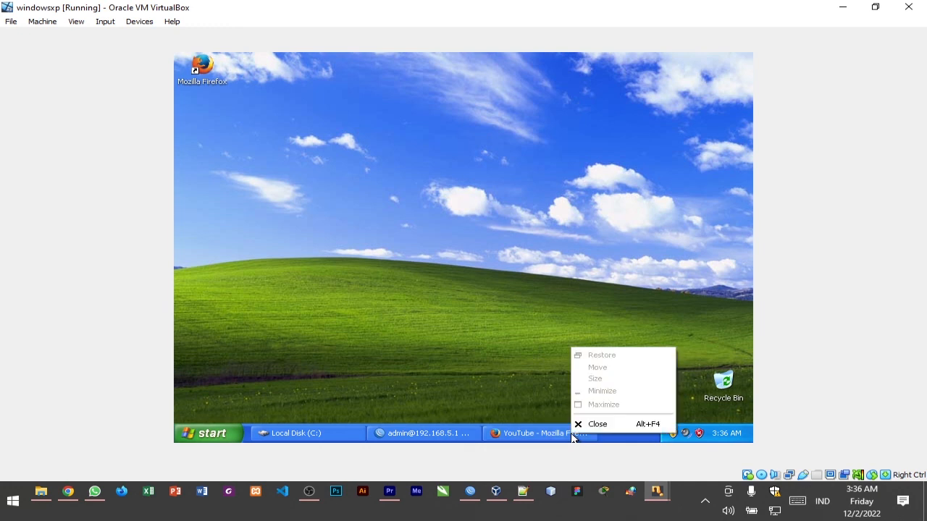
left_click(580, 428)
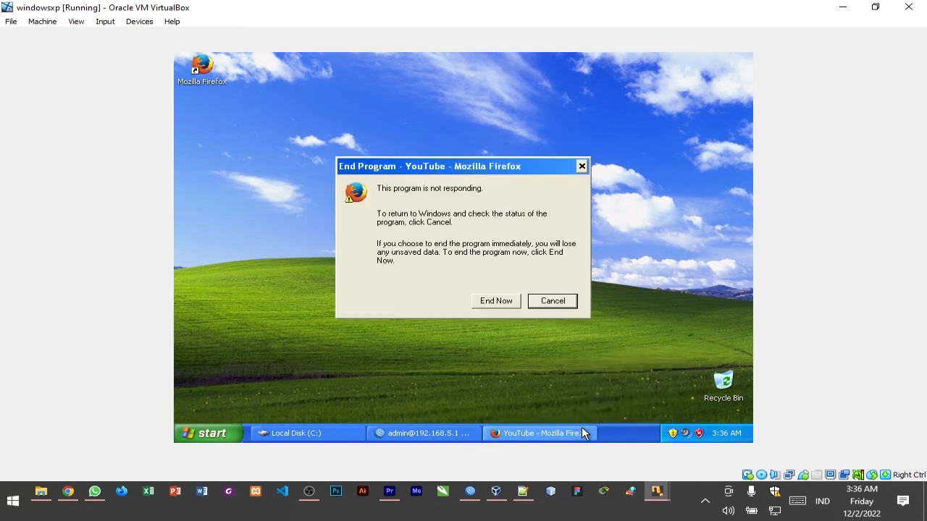
left_click(498, 299)
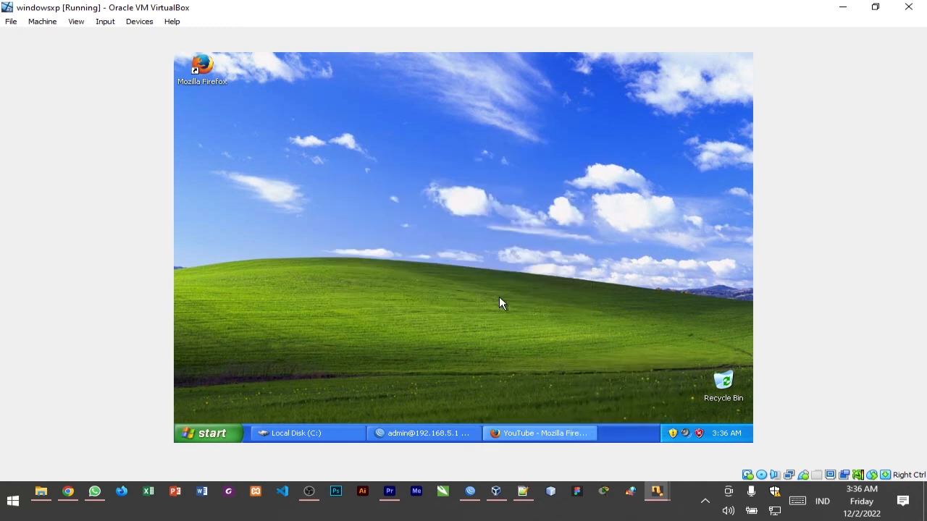
End both YouTube Firefox tasks in Windows Task Manager and force the remaining Firefox window to close
right_click(631, 433)
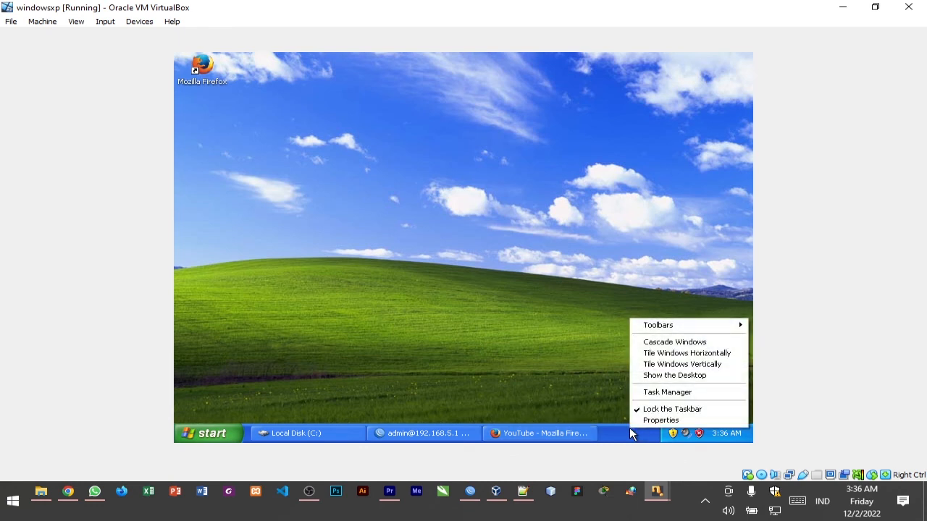
left_click(687, 392)
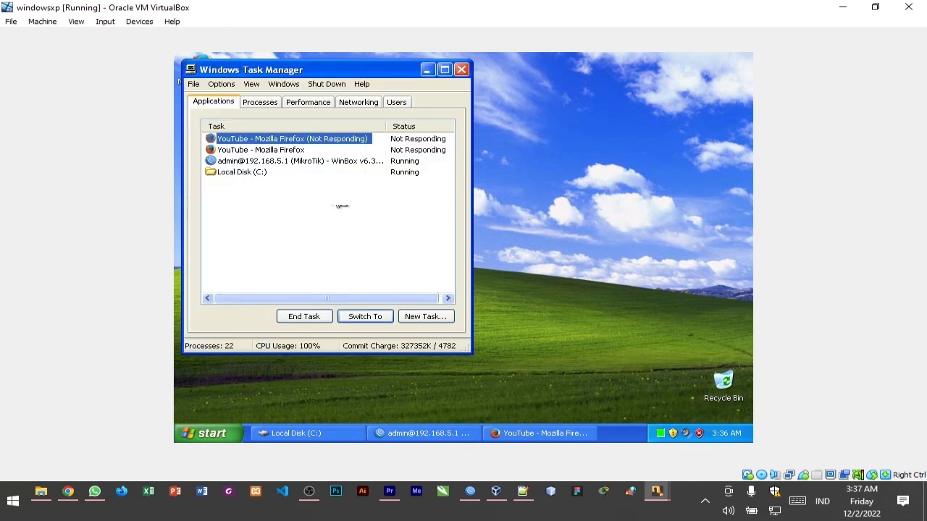
left_click(265, 150)
left_click(275, 139)
left_click(294, 318)
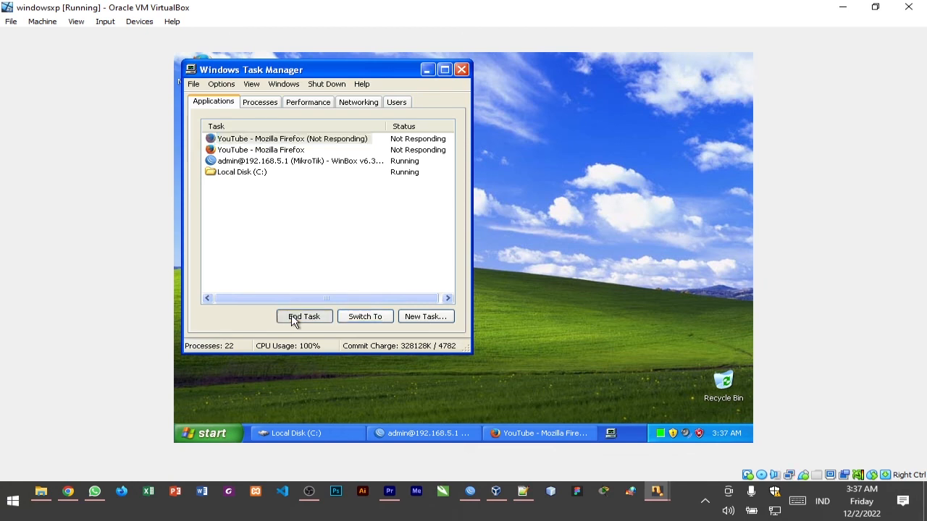
left_click(503, 302)
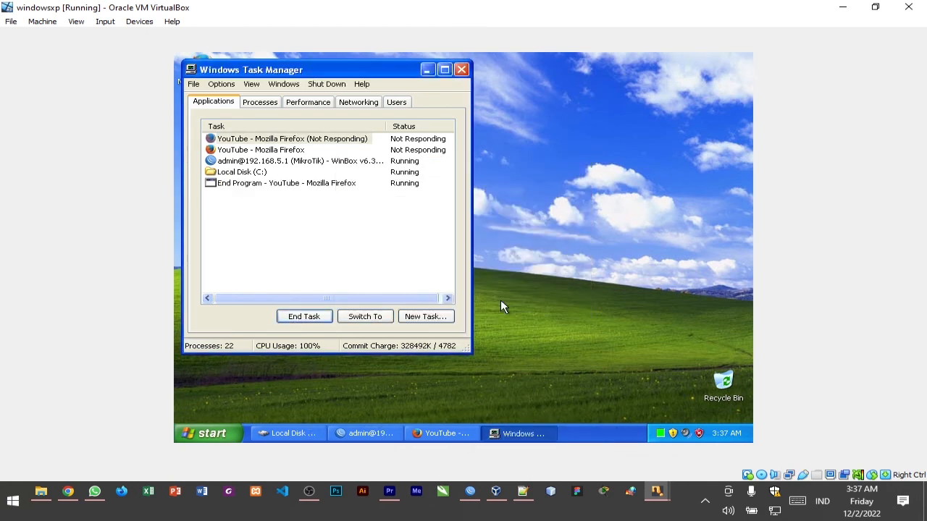
left_click(315, 150)
left_click(316, 318)
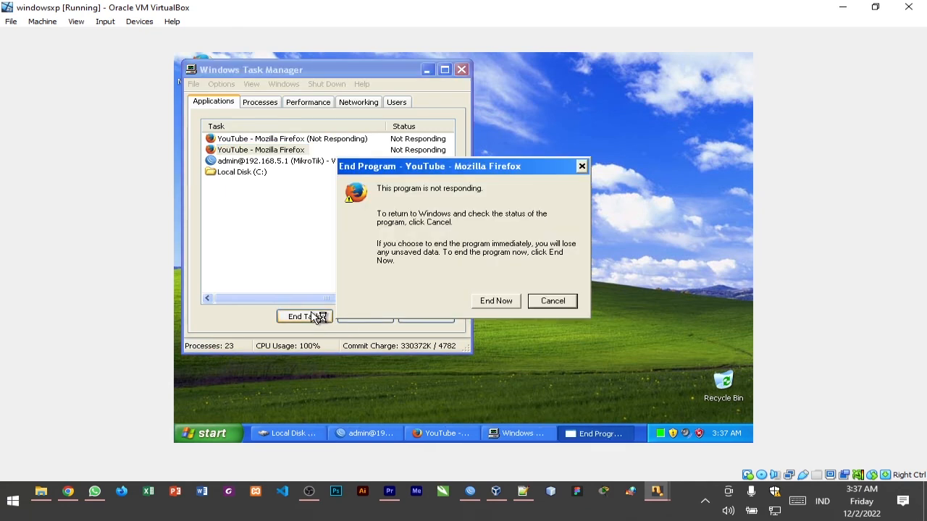
left_click(487, 300)
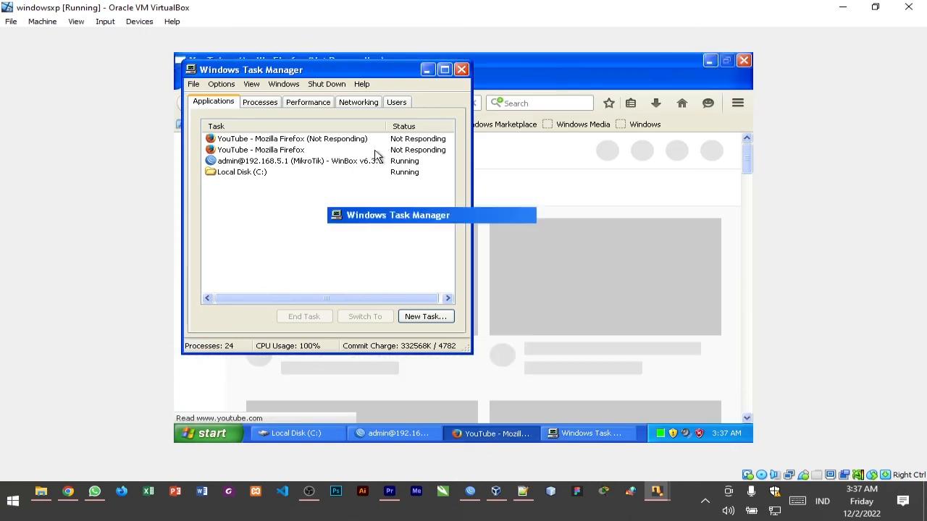
left_click(743, 60)
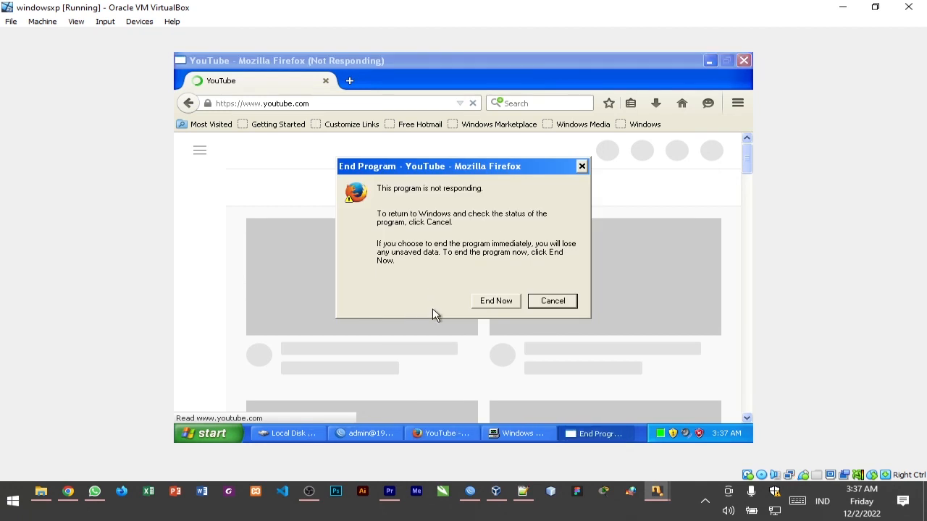
left_click(496, 303)
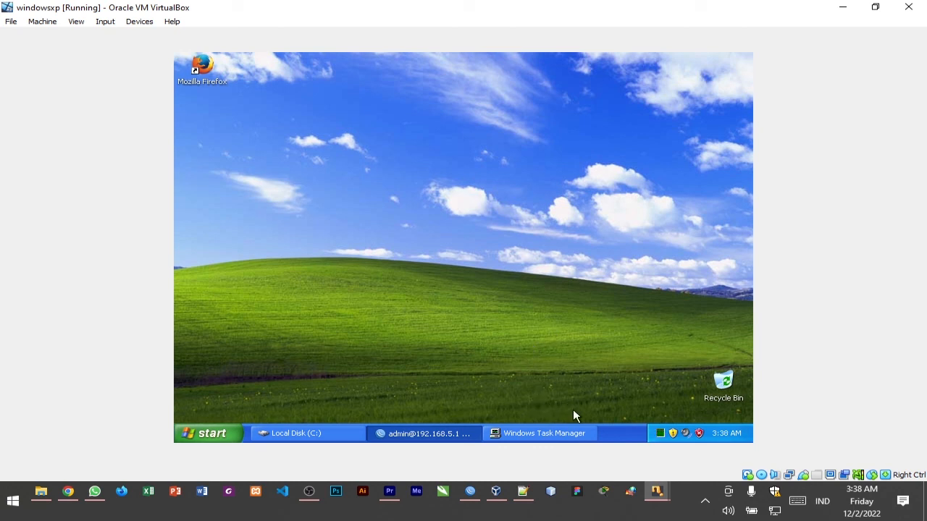
Close Windows Task Manager and reopen Firefox in the virtual machine on the tokopedia.com page
left_click(572, 432)
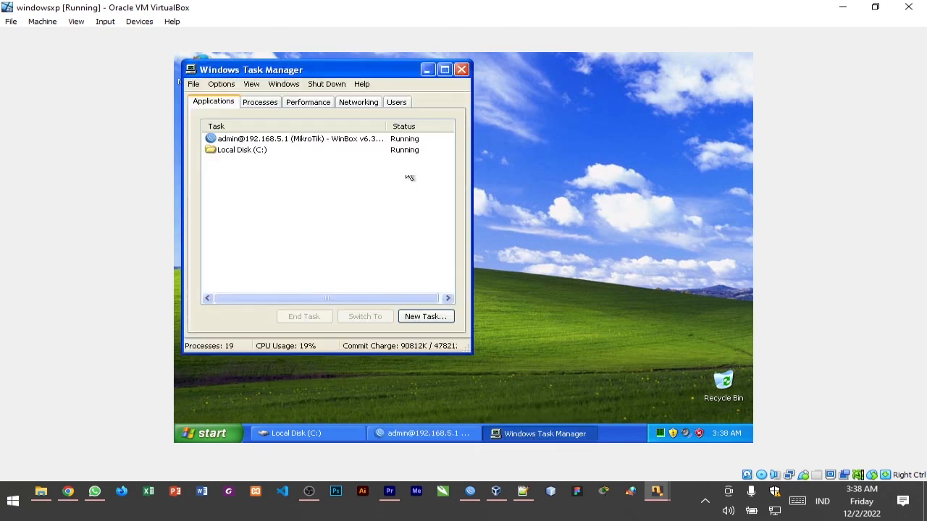
left_click(460, 69)
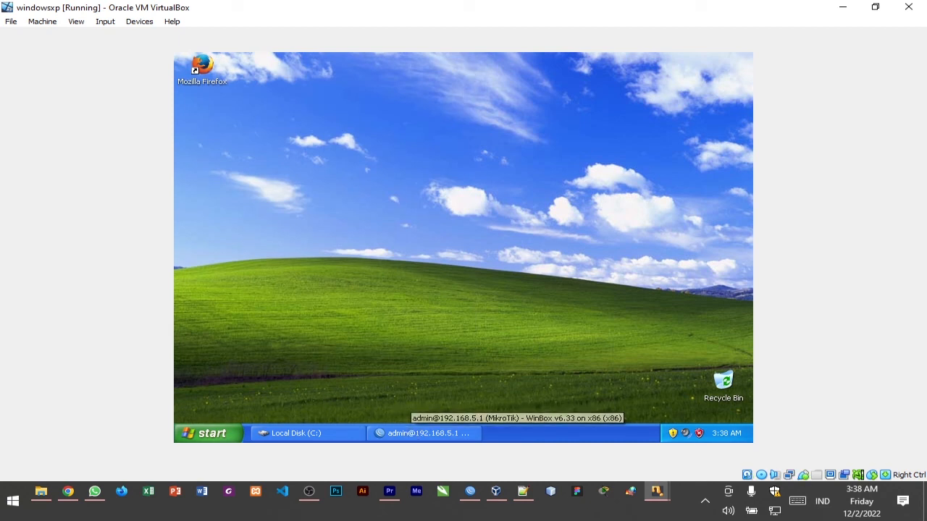
double_click(203, 69)
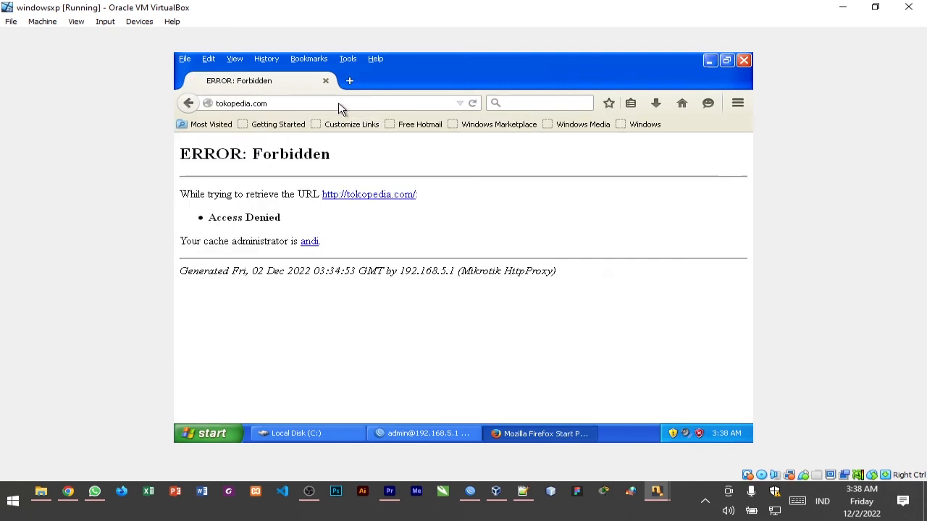
left_click(339, 102)
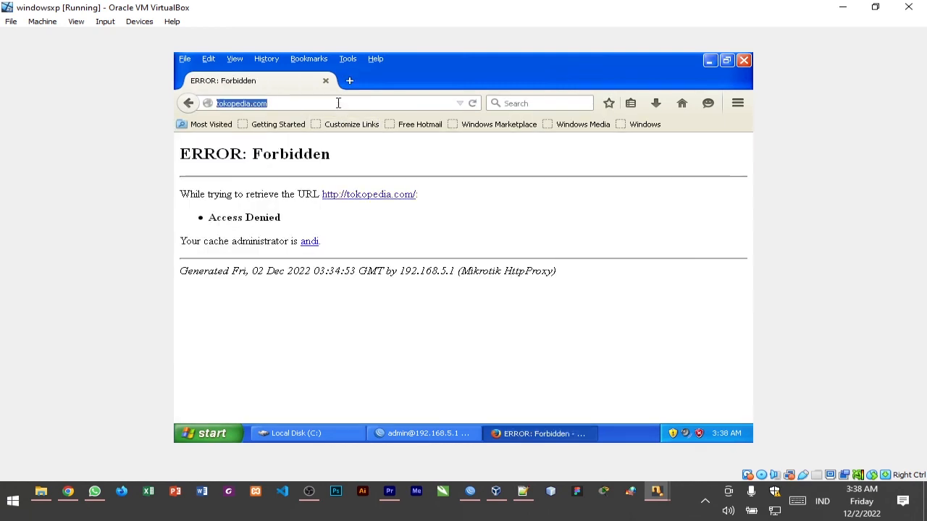
left_click(339, 101)
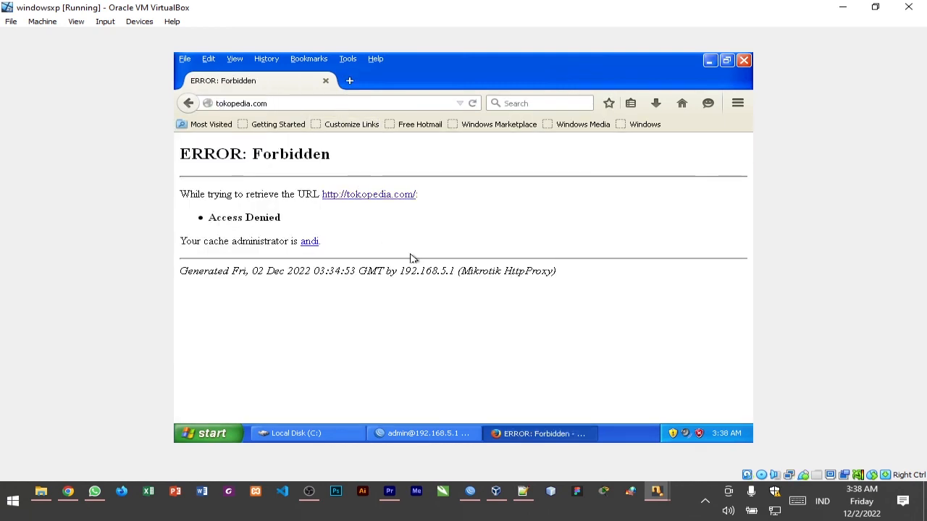
Switch to WinBox and disable the srcnat masquerade rule in the firewall's NAT list
left_click(425, 434)
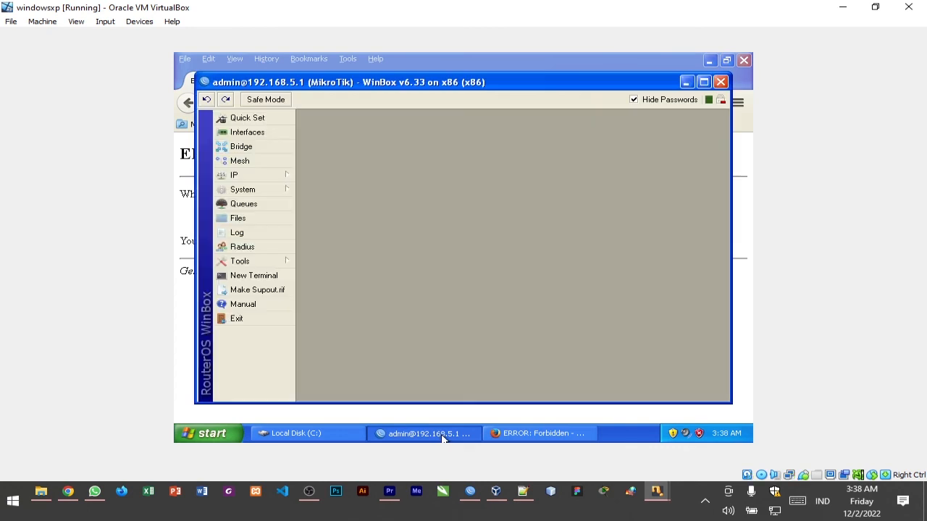
left_click(286, 177)
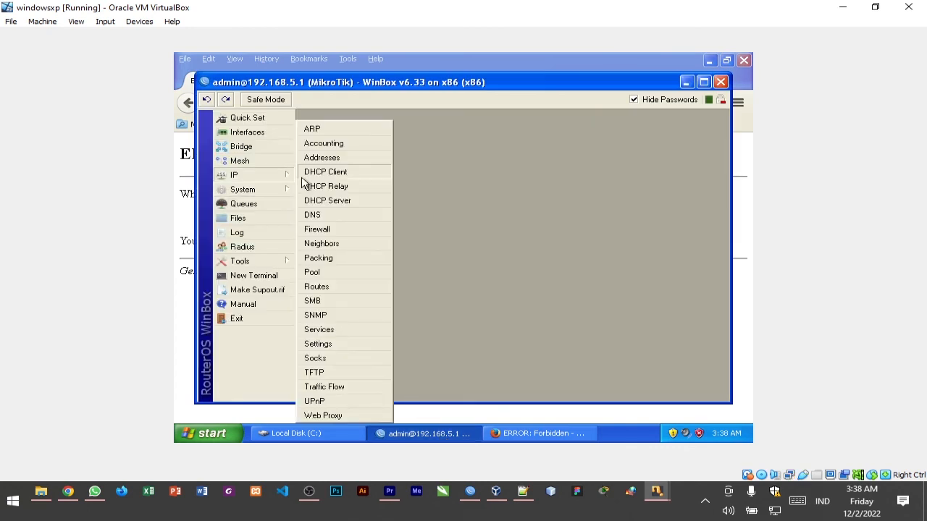
left_click(352, 232)
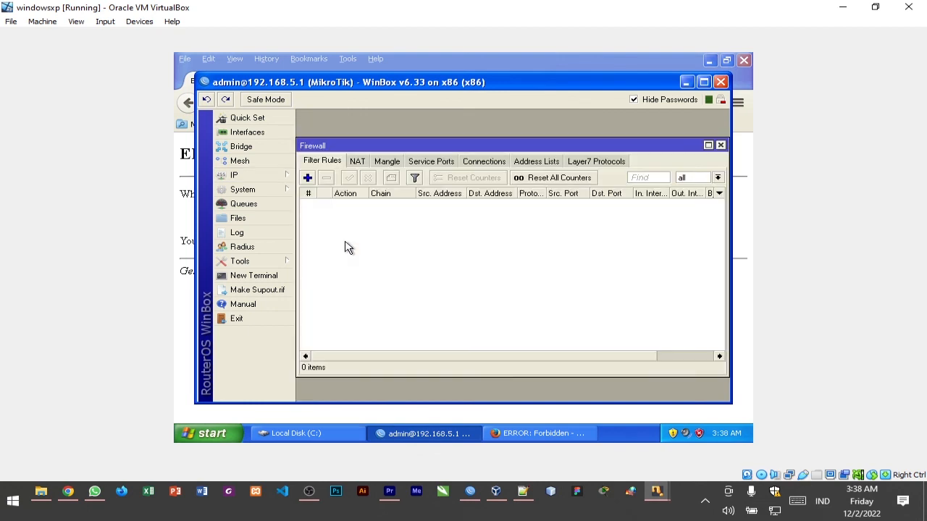
left_click(357, 162)
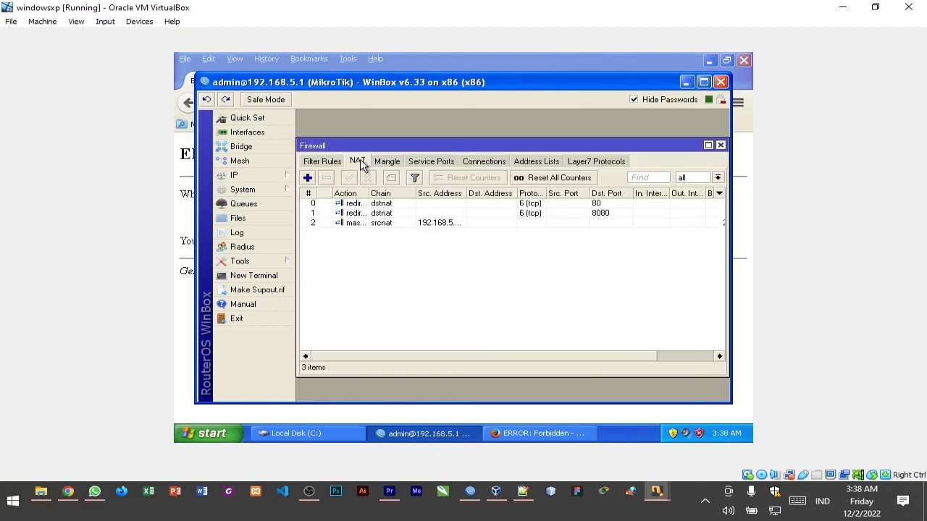
left_click(392, 225)
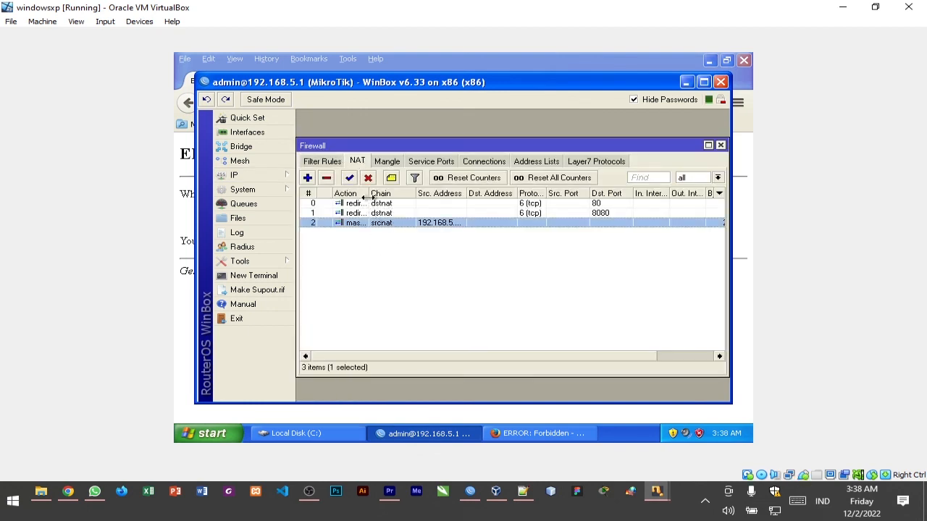
left_click(367, 178)
left_click(415, 249)
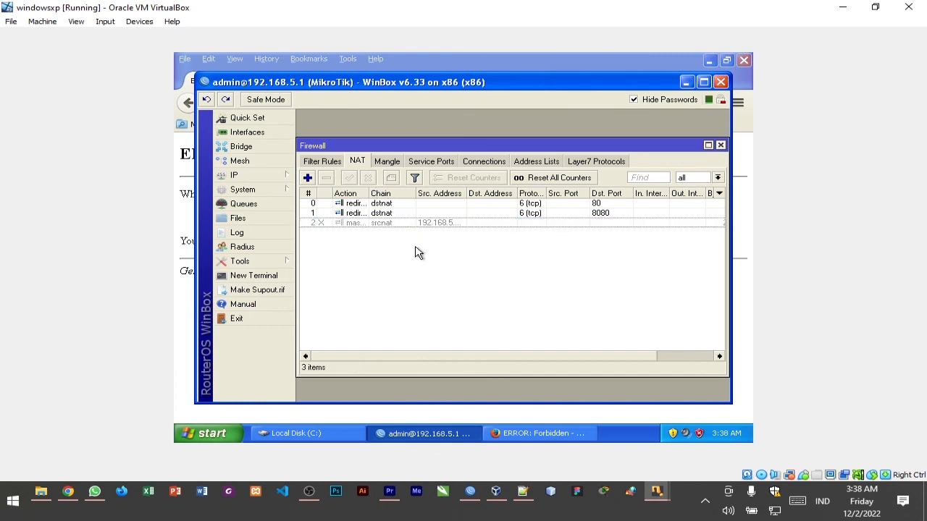
Switch to Firefox and reload the tokopedia.com page to test access with the masquerade rule disabled
left_click(543, 434)
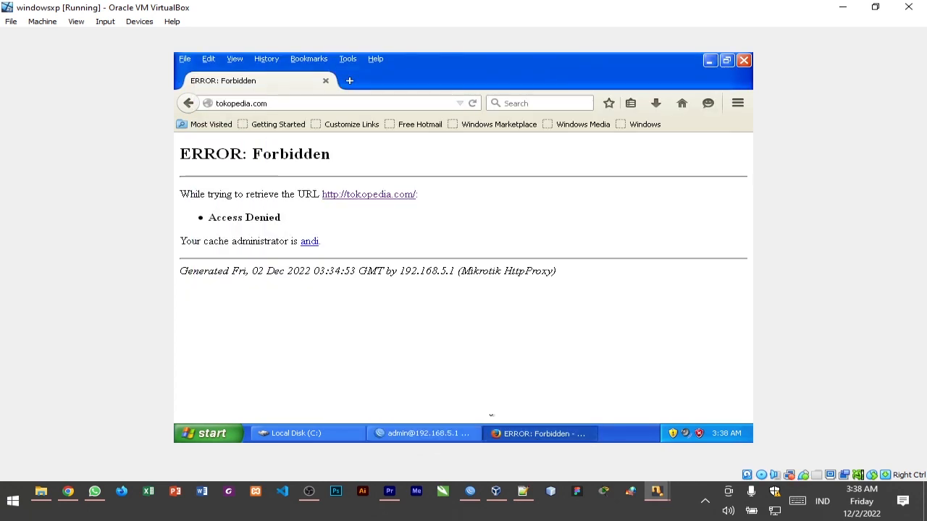
left_click(474, 106)
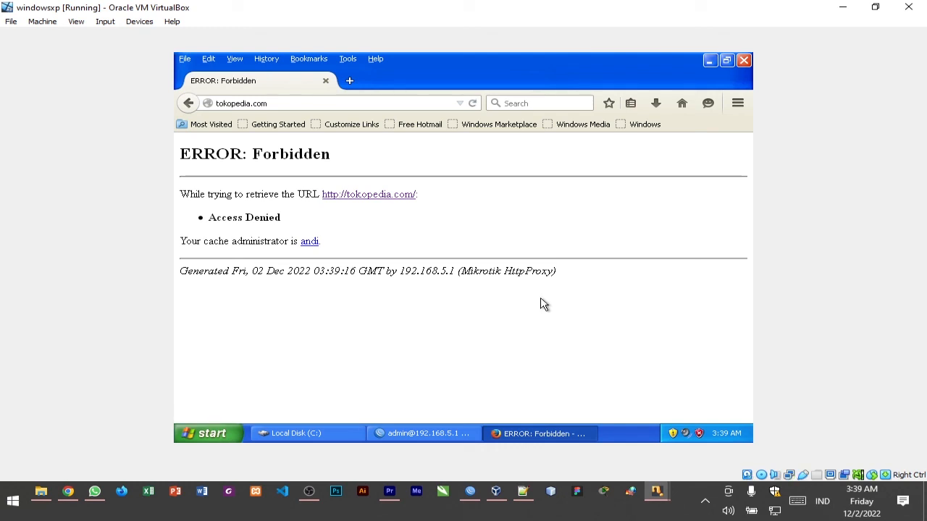
left_click(472, 103)
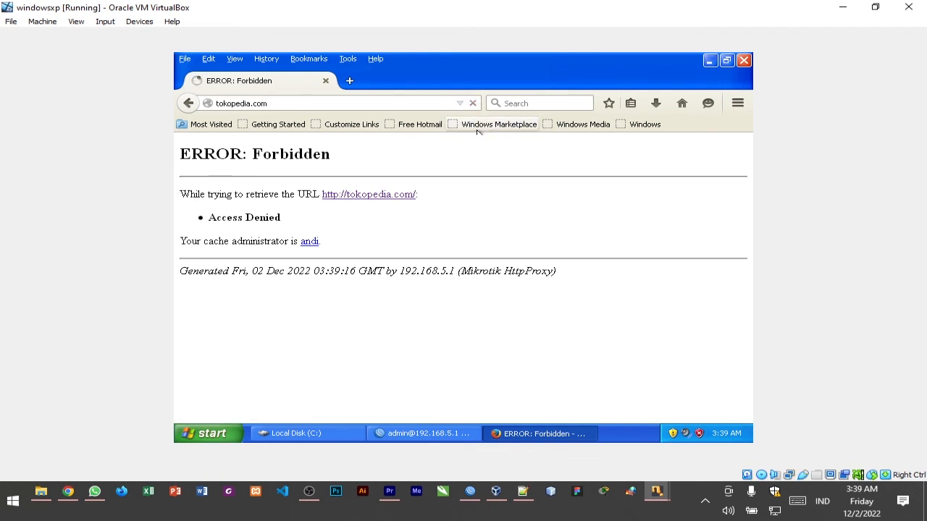
Load tokopedia.com again from a blank new tab page in Firefox to recheck the block
left_click(349, 80)
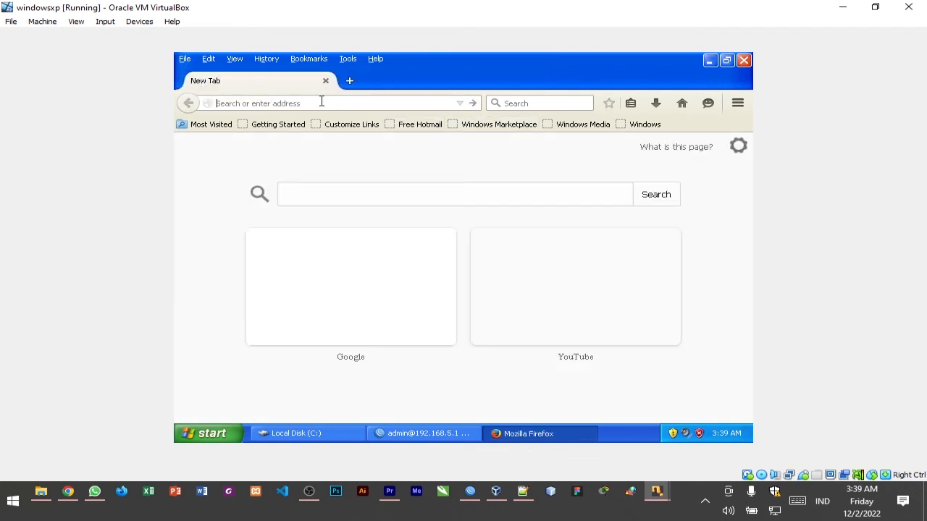
type("to")
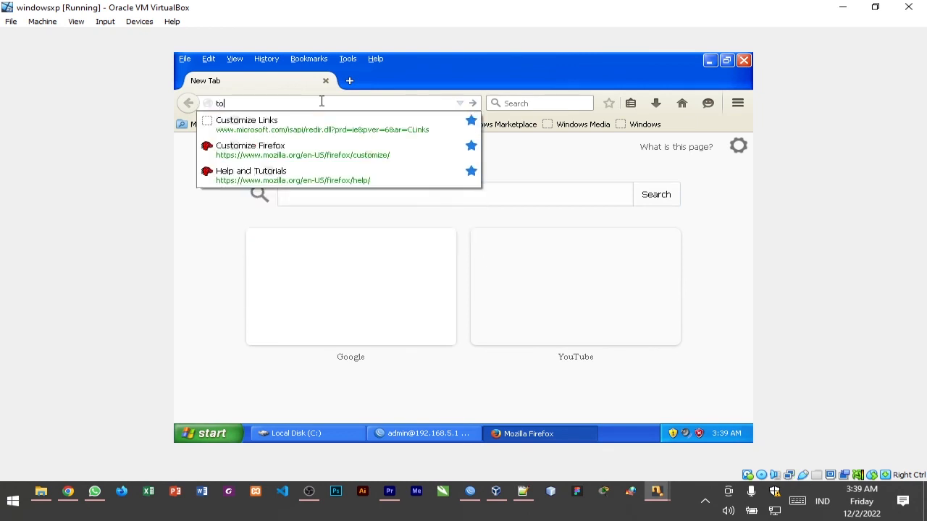
type("kope")
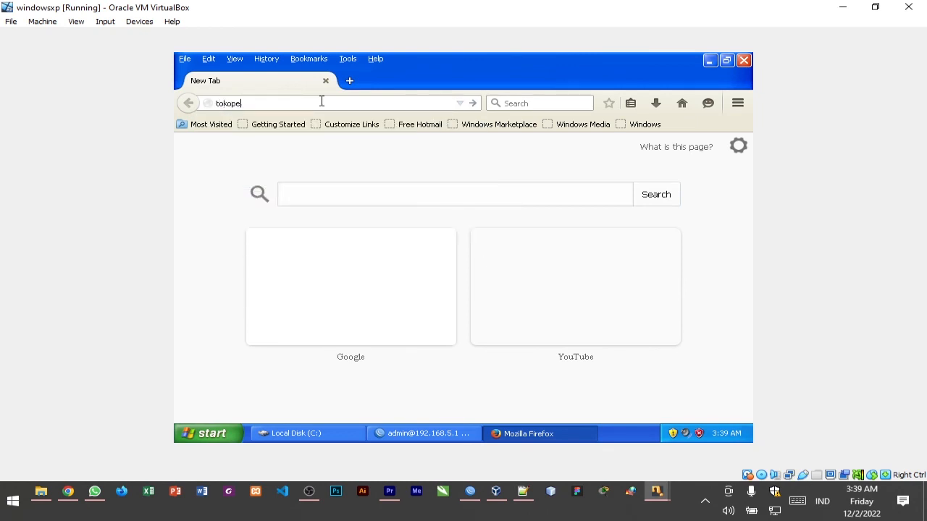
type("dia.com")
key("Return")
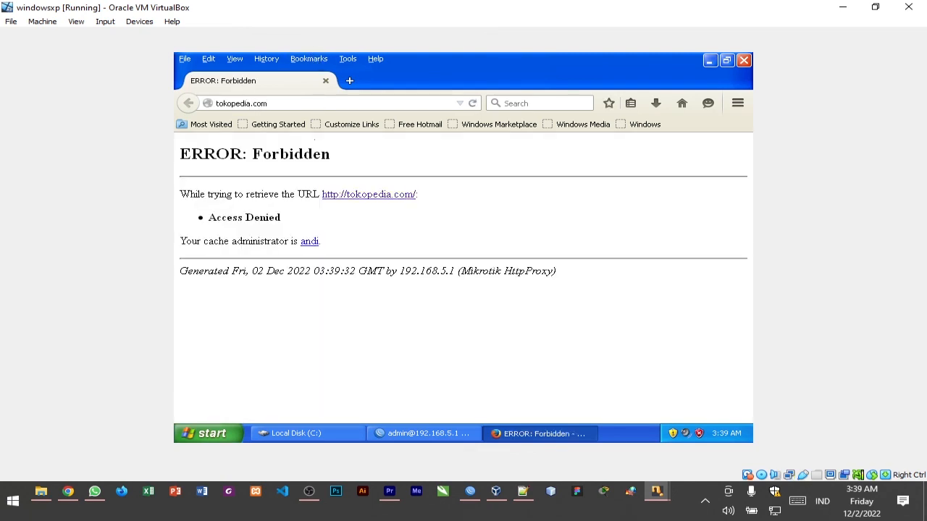
Return to WinBox and review the disabled masquerade NAT rule and the DHCP client settings of ether1
left_click(376, 434)
left_click(405, 223)
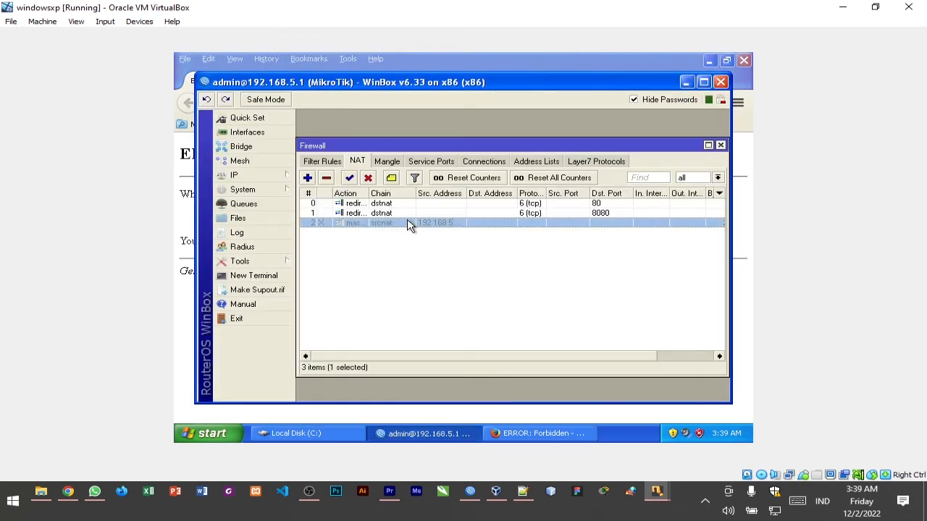
left_click(405, 247)
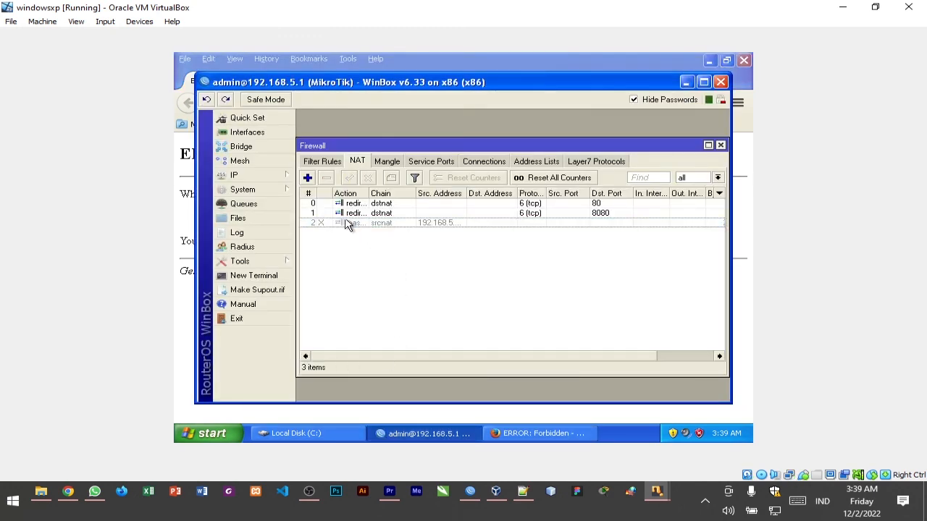
left_click(271, 180)
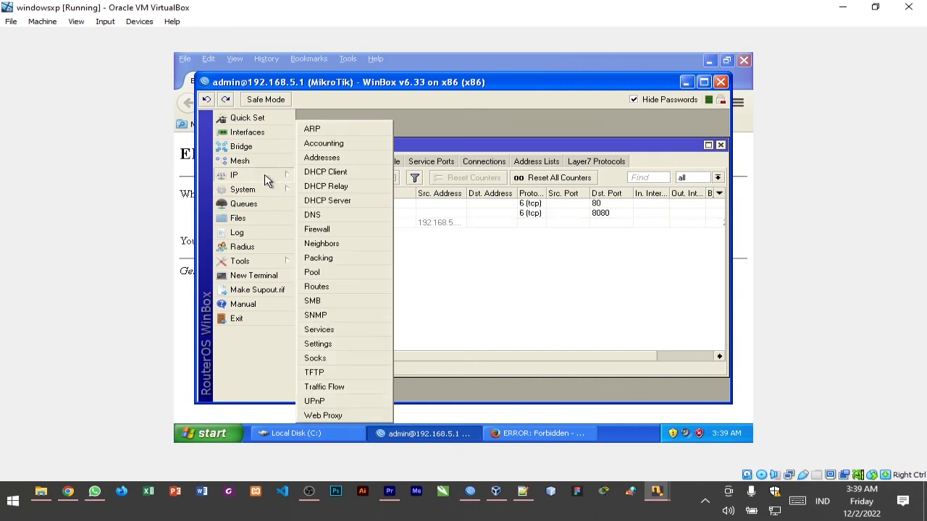
left_click(342, 174)
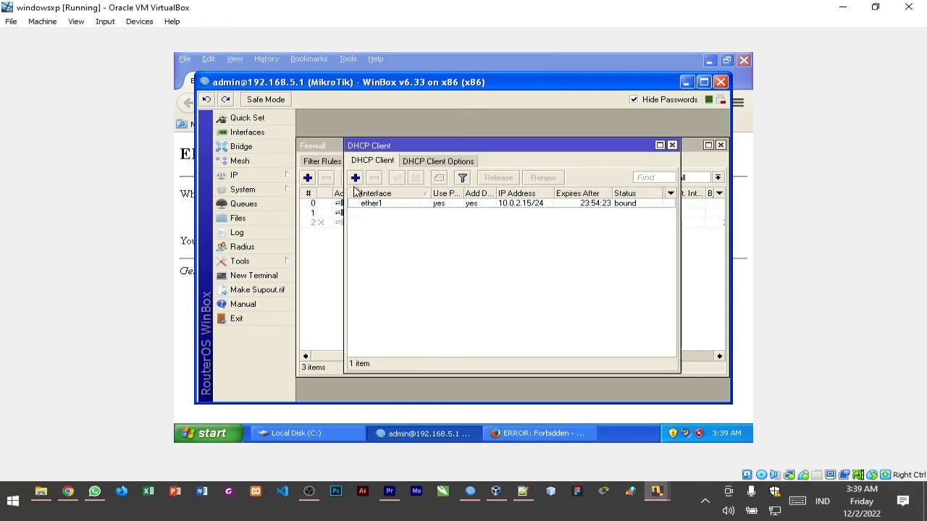
double_click(461, 205)
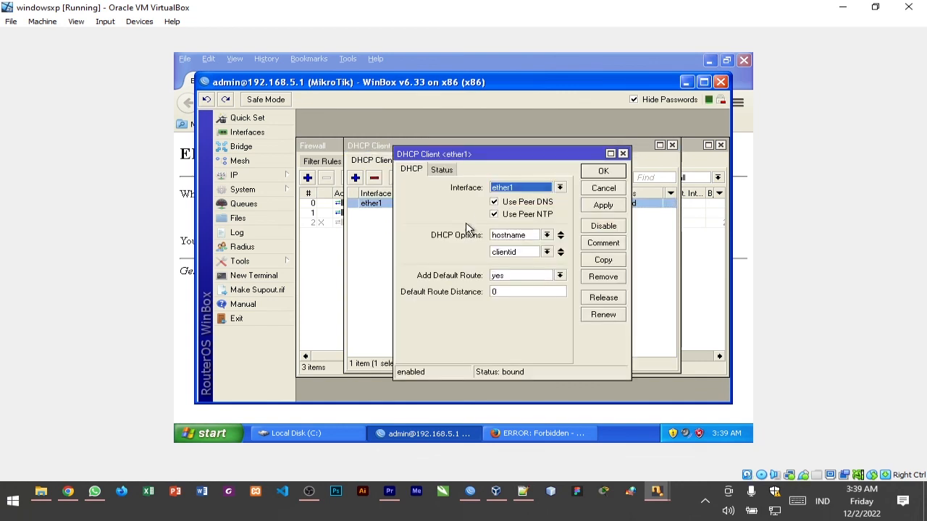
left_click(622, 153)
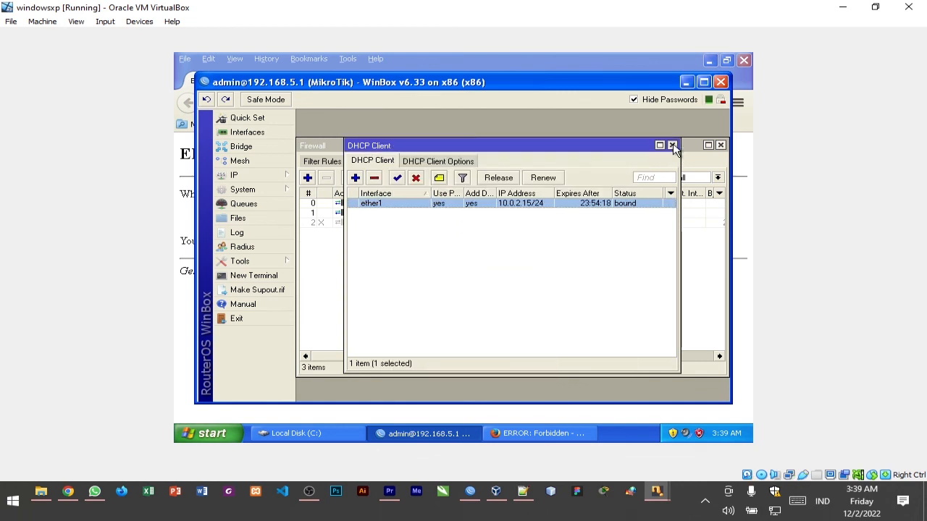